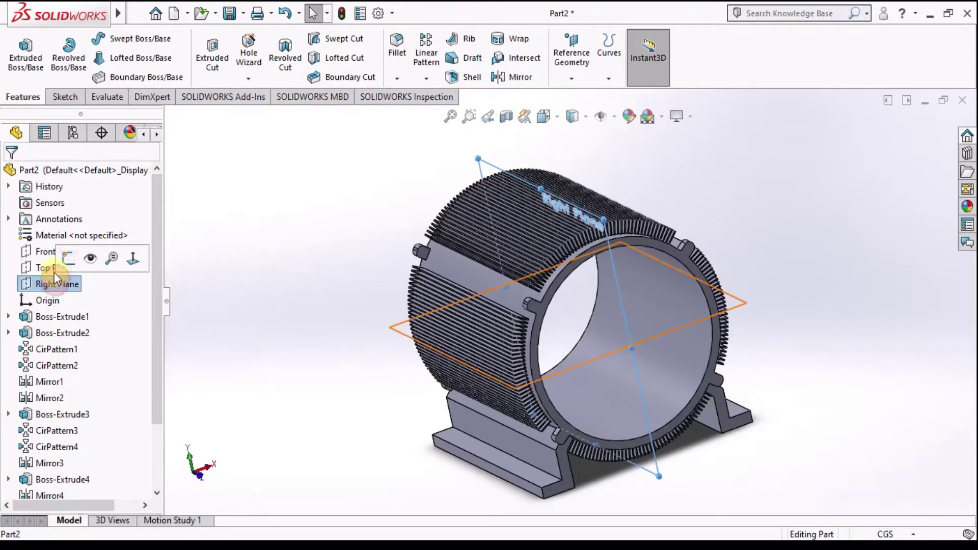
Step: Select the Front Plane and turn the finned housing to the Front view orientation
click(53, 251)
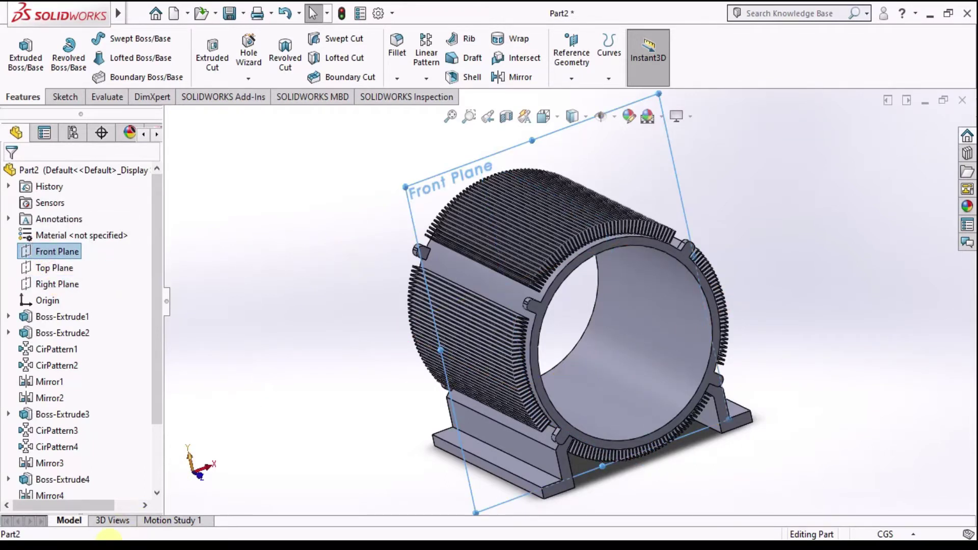
mouse_move(448, 338)
middle_down()
mouse_move(410, 312)
mouse_move(436, 327)
mouse_move(505, 312)
mouse_move(431, 308)
mouse_move(437, 324)
middle_up()
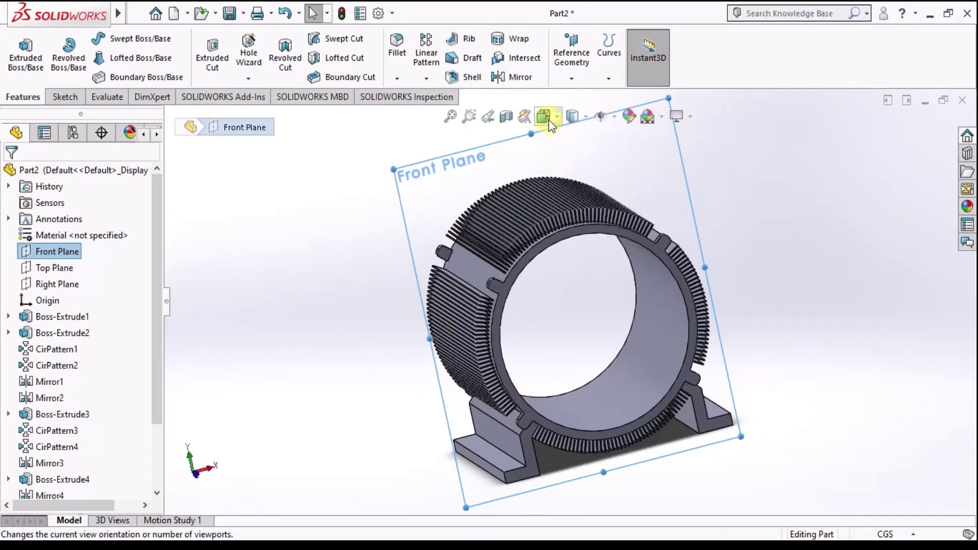
click(549, 121)
click(447, 322)
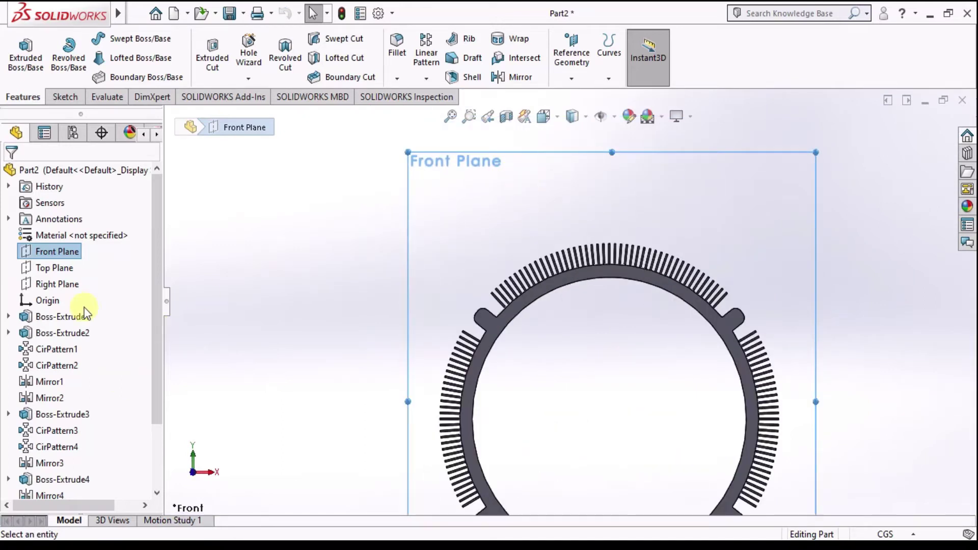
click(23, 245)
Step: Start Sketch6 on the Front Plane and convert the ring's left outer edge arc into sketch geometry
click(33, 222)
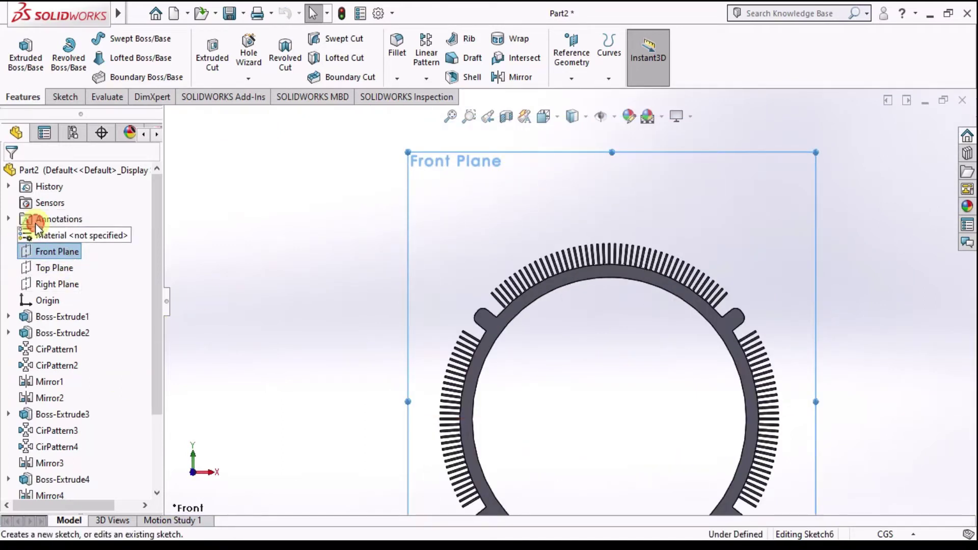
scroll(509, 347, down, 3)
scroll(530, 334, down, 3)
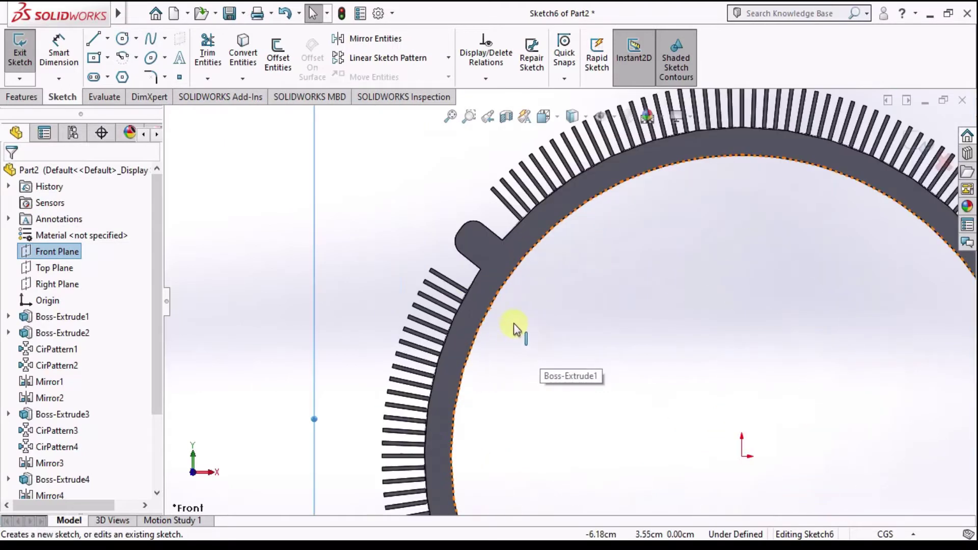
click(473, 283)
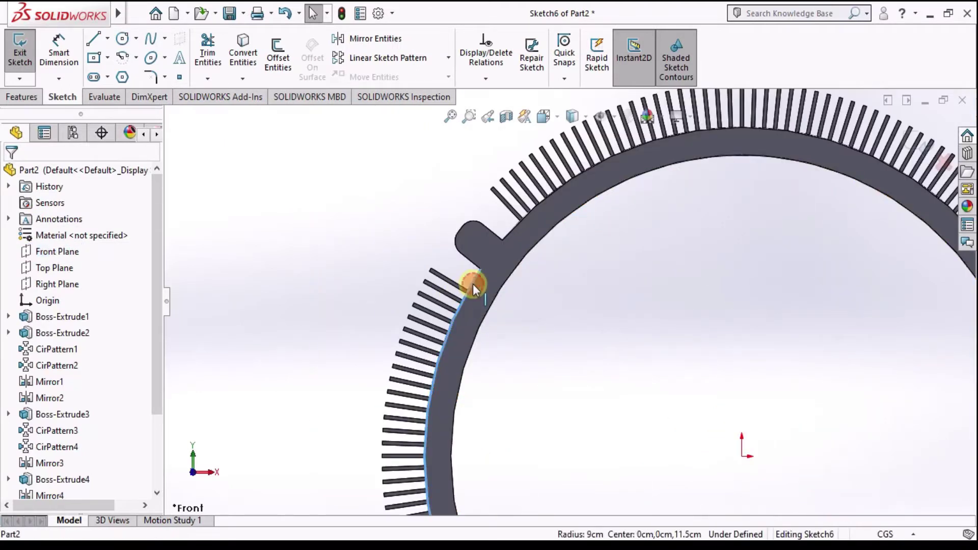
click(242, 51)
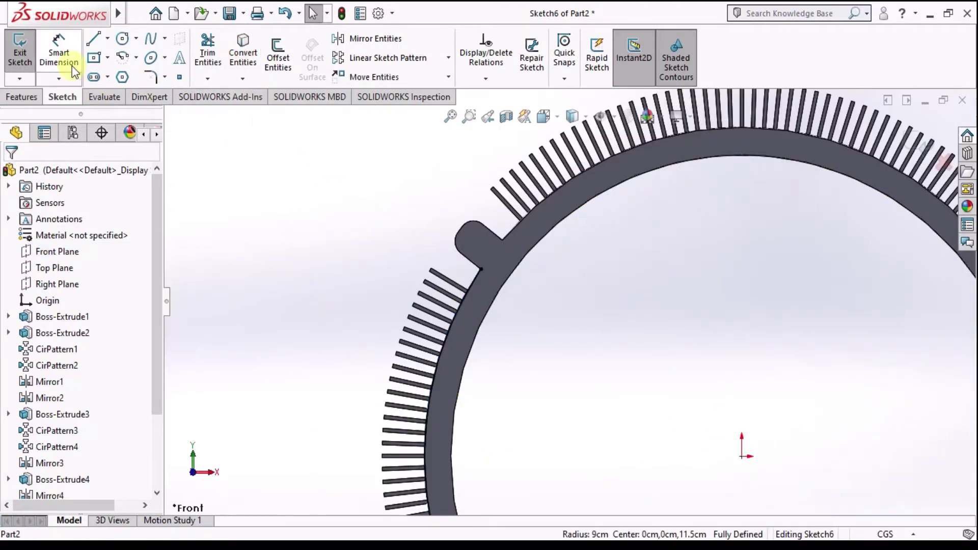
Step: Draw three connected lines from the ring's outer edge, closing a region over the fins
click(107, 38)
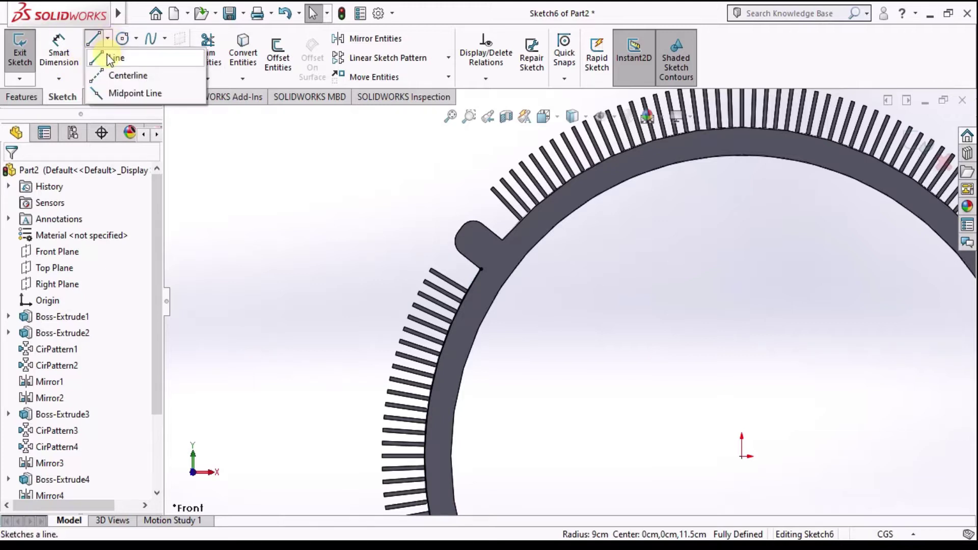
click(117, 59)
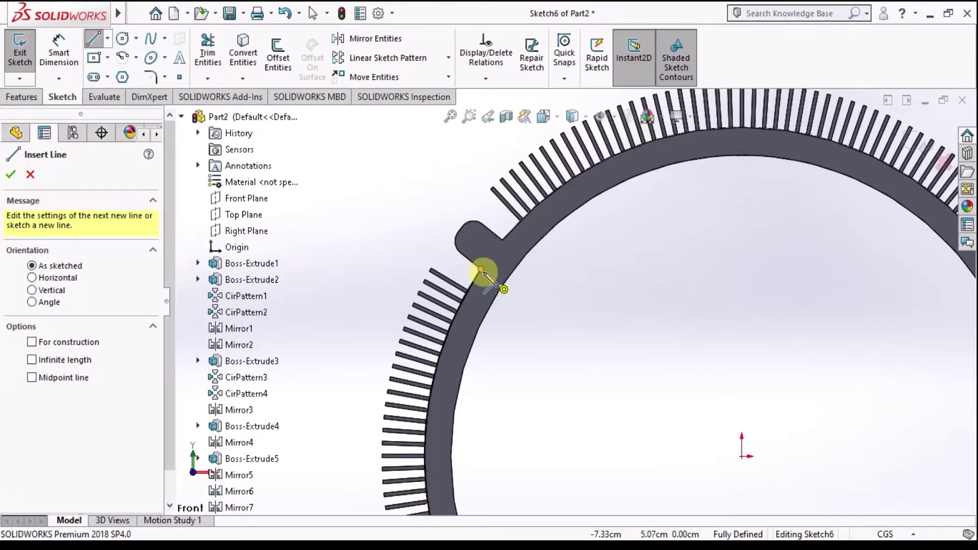
click(481, 269)
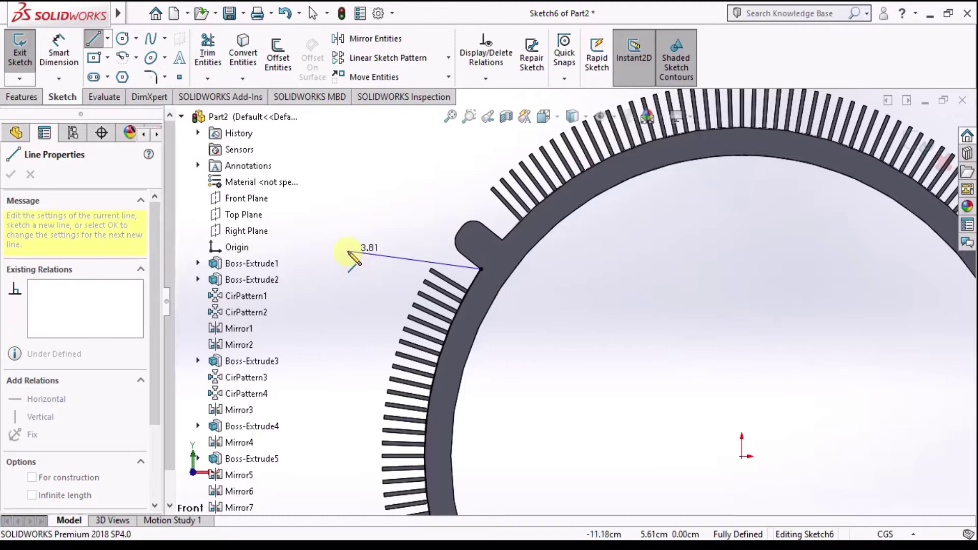
scroll(350, 257, up, 2)
scroll(474, 271, up, 2)
scroll(505, 282, down, 3)
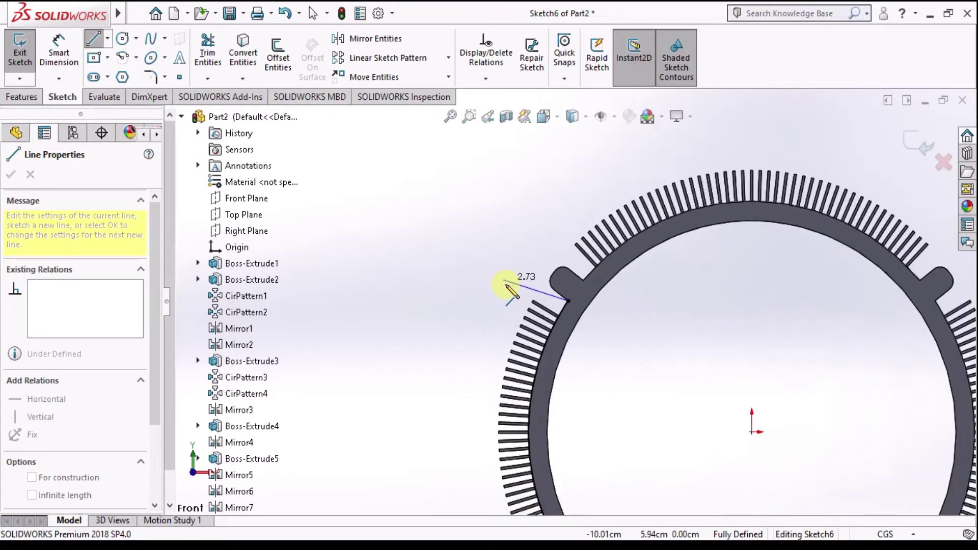
click(452, 285)
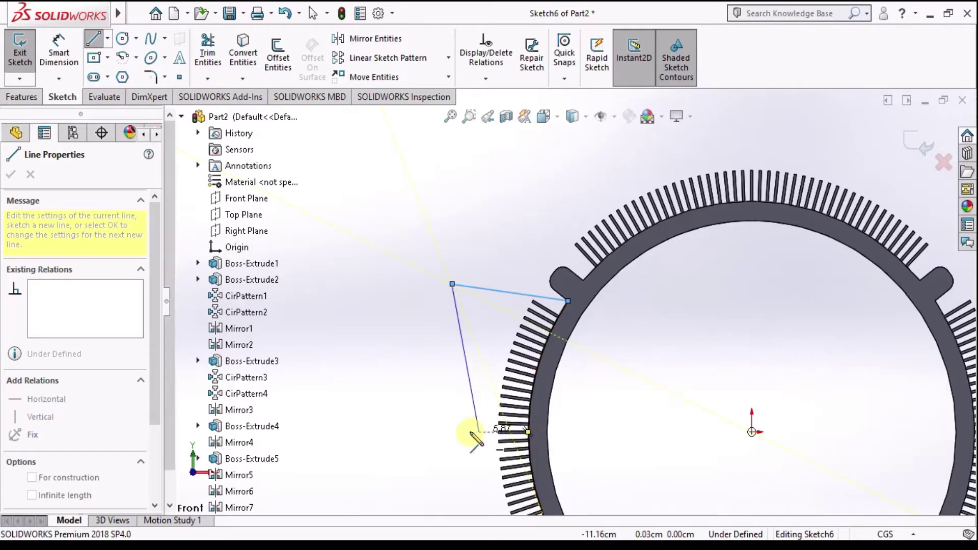
click(452, 432)
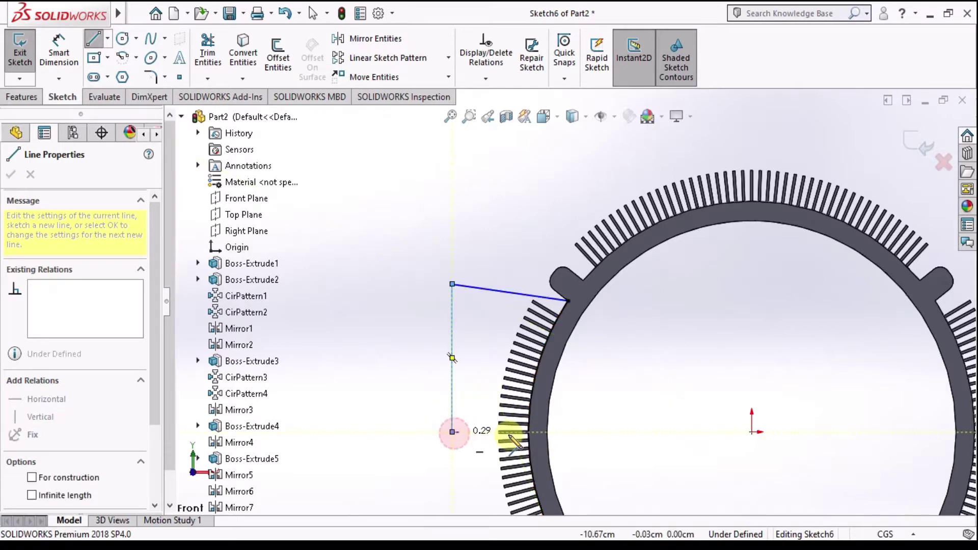
scroll(525, 437, down, 3)
scroll(545, 413, down, 3)
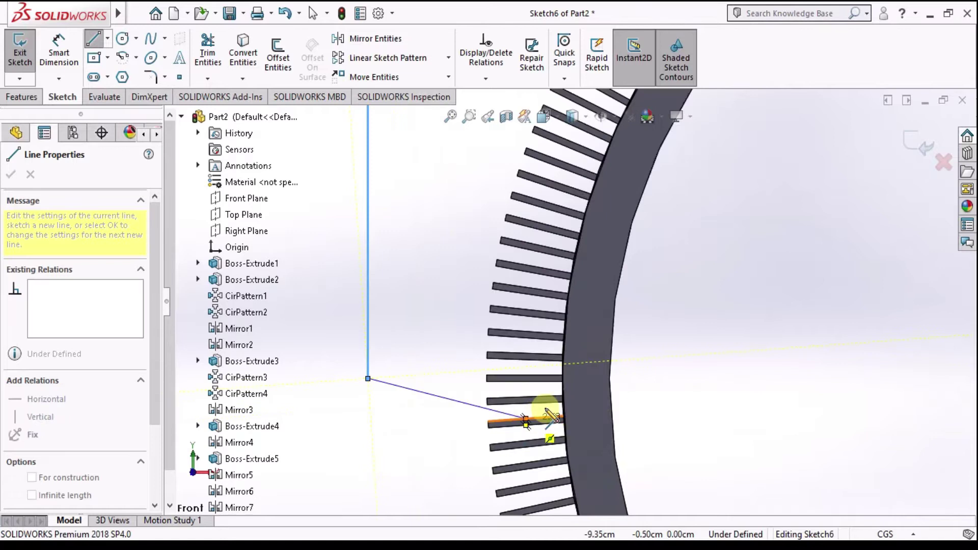
scroll(573, 395, down, 3)
click(573, 369)
key(Escape)
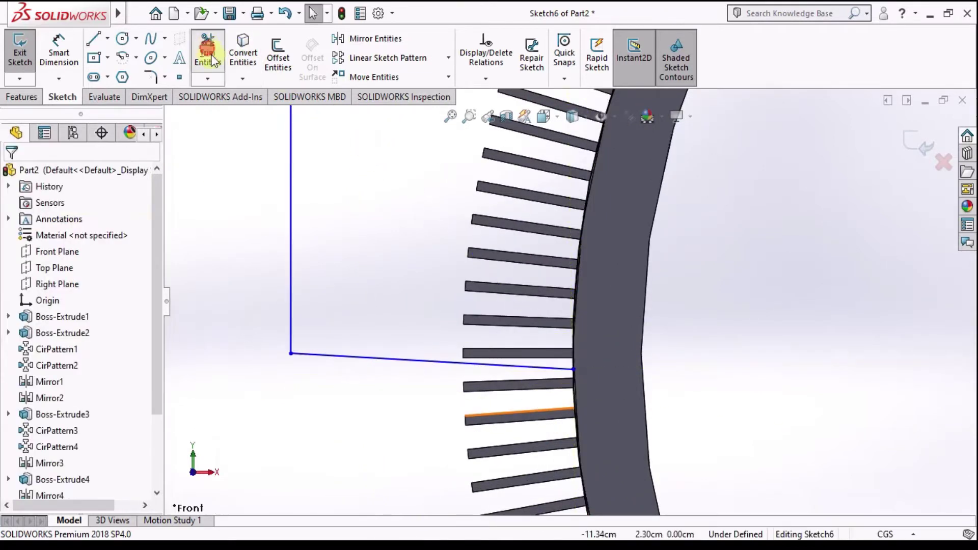
Step: Switch to Trim Entities and orbit to an isometric view of the housing
click(213, 57)
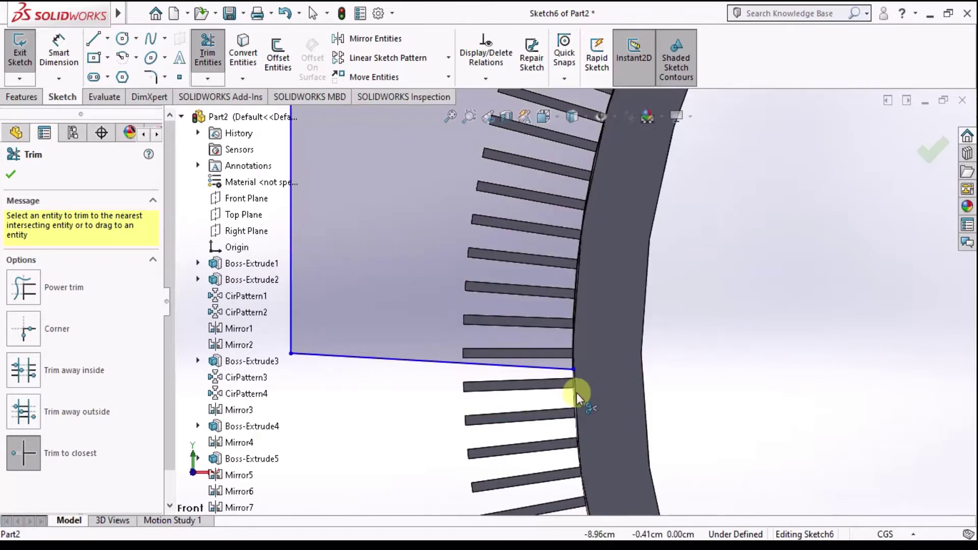
scroll(579, 390, up, 3)
scroll(588, 237, up, 5)
mouse_move(588, 238)
middle_down()
mouse_move(633, 233)
mouse_move(561, 305)
middle_up()
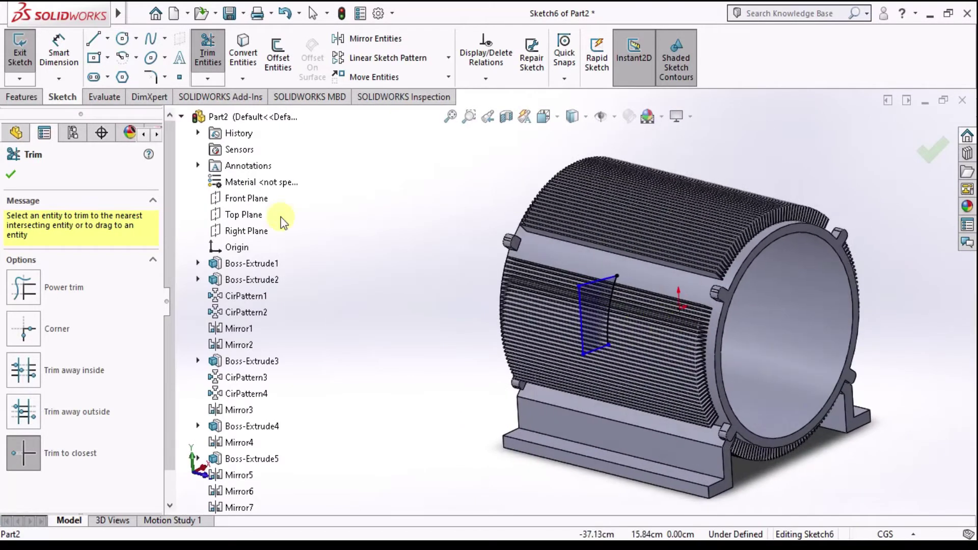
Step: Start an Extruded Cut from Sketch6 with a Mid Plane end condition
click(28, 97)
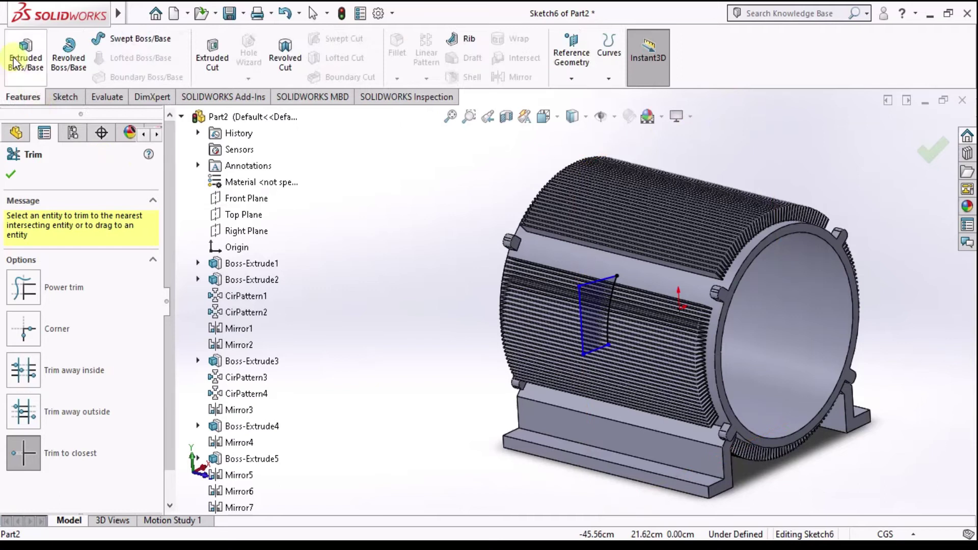
click(183, 118)
click(182, 119)
click(212, 56)
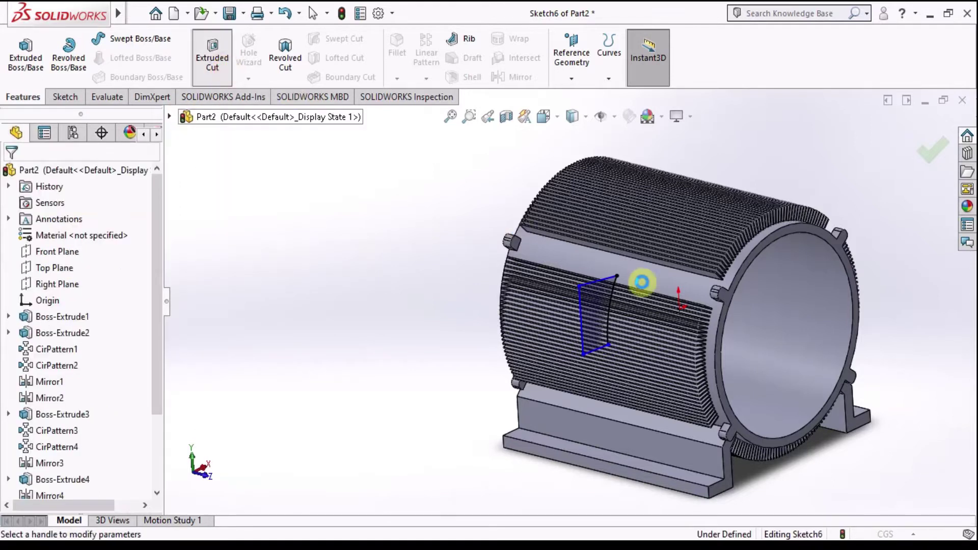
click(135, 262)
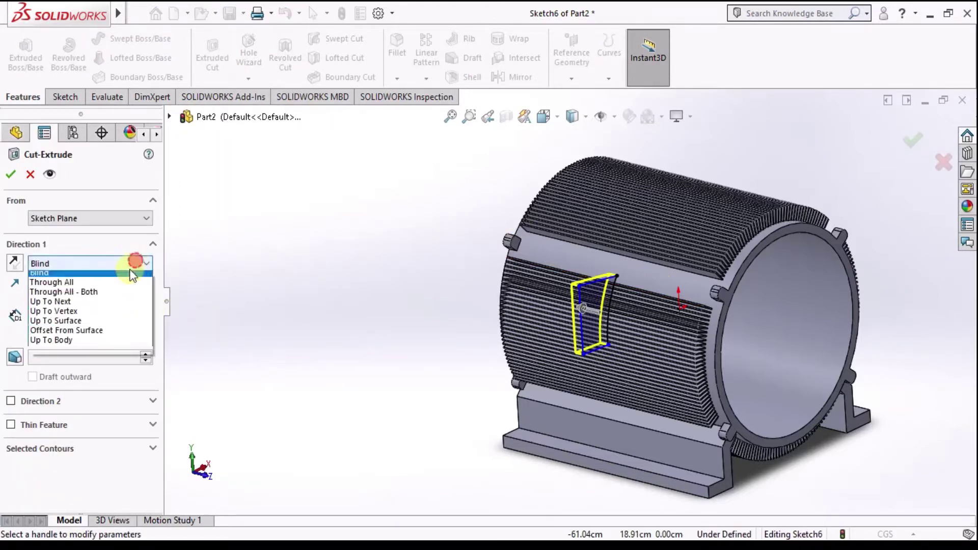
click(92, 351)
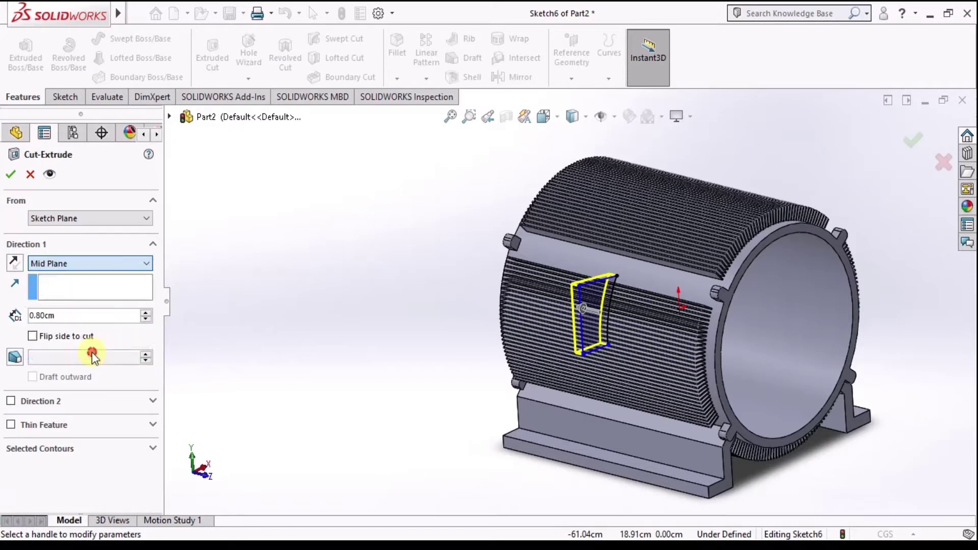
Step: Set the cut depth to 13.00 cm, apply it, and inspect the cleared side fins
click(147, 315)
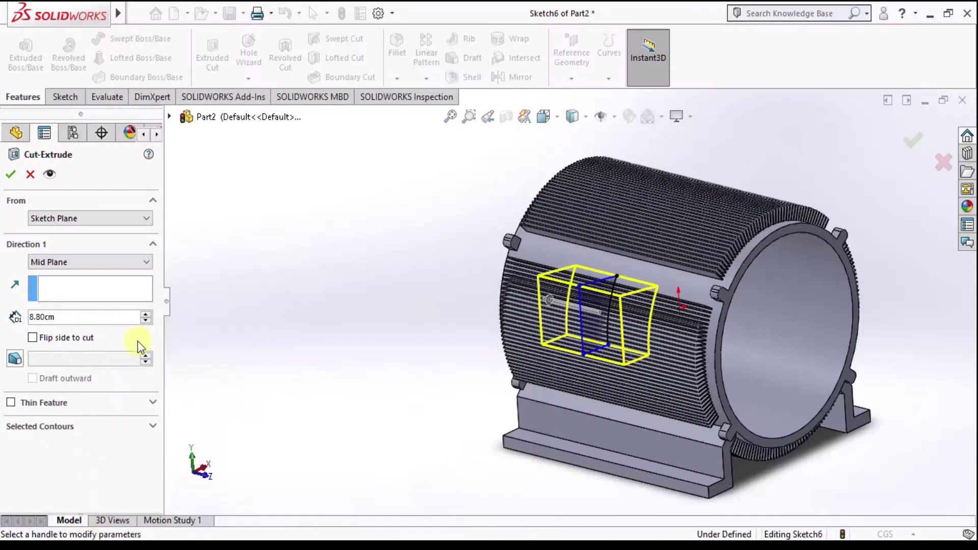
click(146, 314)
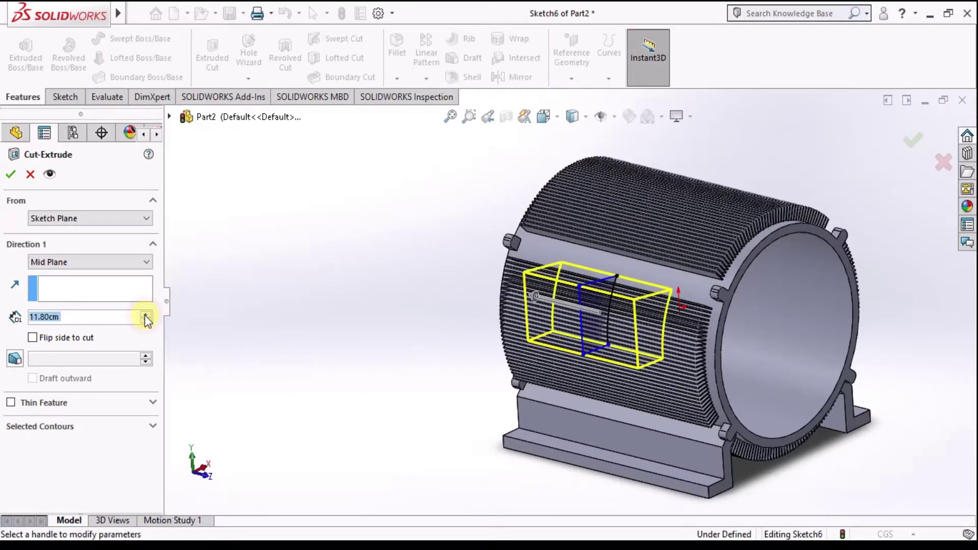
click(145, 315)
text(13)
key(Return)
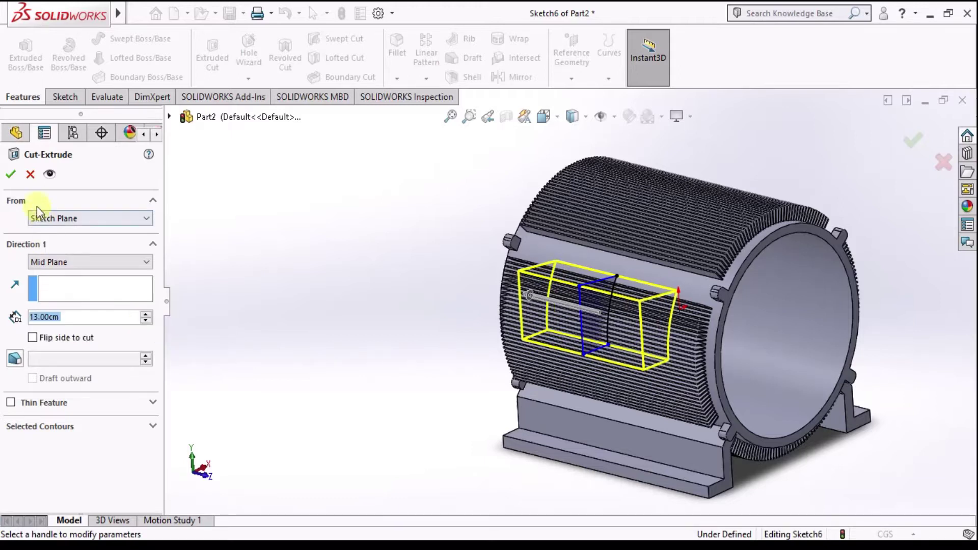
click(10, 173)
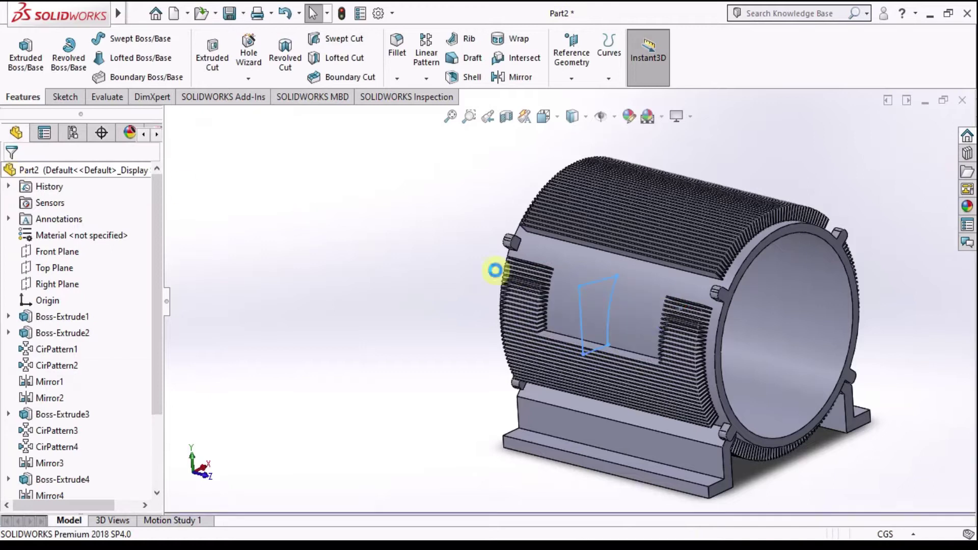
mouse_move(698, 323)
middle_down()
mouse_move(662, 262)
mouse_move(673, 277)
mouse_move(647, 300)
mouse_move(826, 216)
middle_up()
mouse_move(690, 310)
middle_down()
mouse_move(666, 268)
mouse_move(695, 317)
mouse_move(670, 375)
mouse_move(754, 341)
mouse_move(738, 367)
mouse_move(673, 341)
middle_up()
key(alt+Tab)
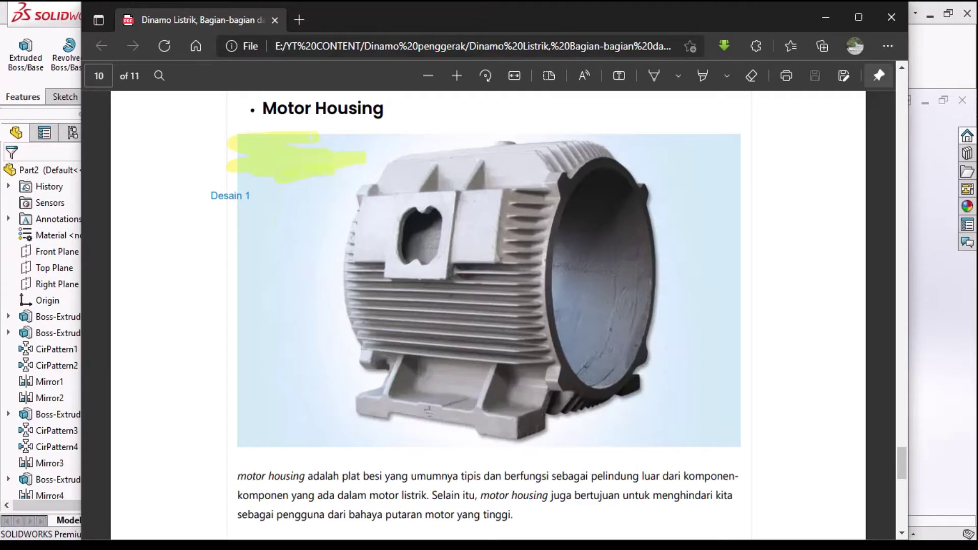
key(alt+Tab)
mouse_move(651, 331)
middle_down()
mouse_move(746, 336)
mouse_move(633, 406)
mouse_move(626, 332)
mouse_move(673, 258)
mouse_move(642, 298)
middle_up()
Step: Show the housing in the Front view orientation with the Front Plane selected
click(544, 116)
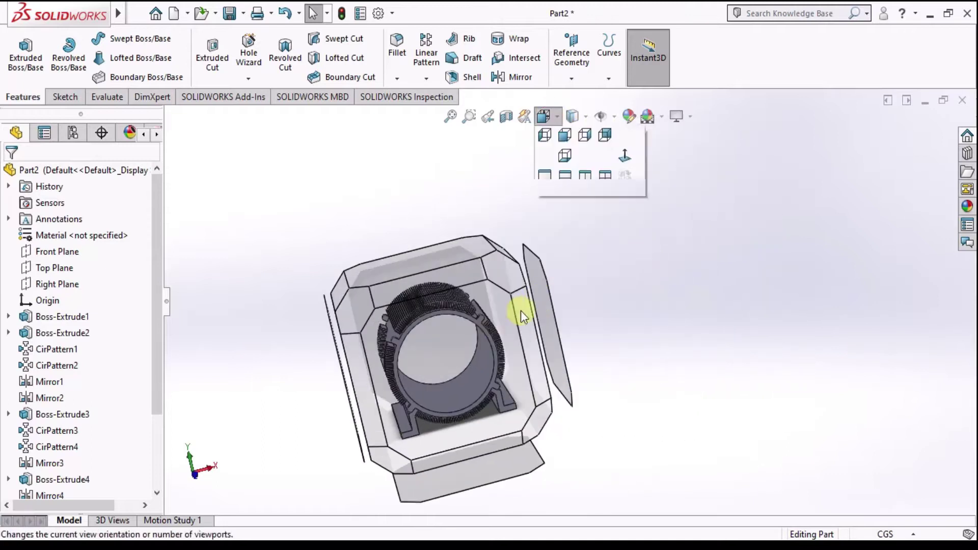
click(494, 328)
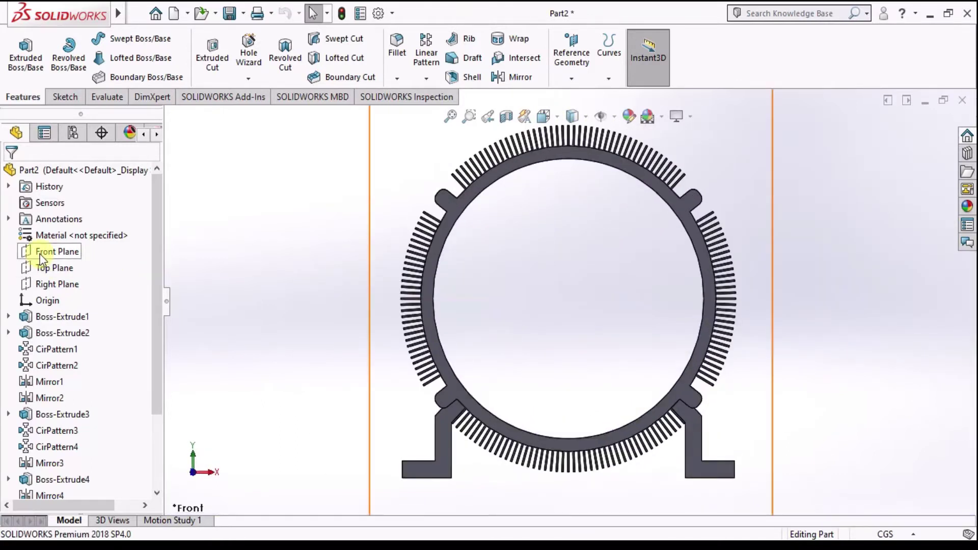
click(40, 253)
mouse_move(523, 252)
middle_down()
mouse_move(546, 258)
mouse_move(559, 284)
mouse_move(549, 298)
middle_up()
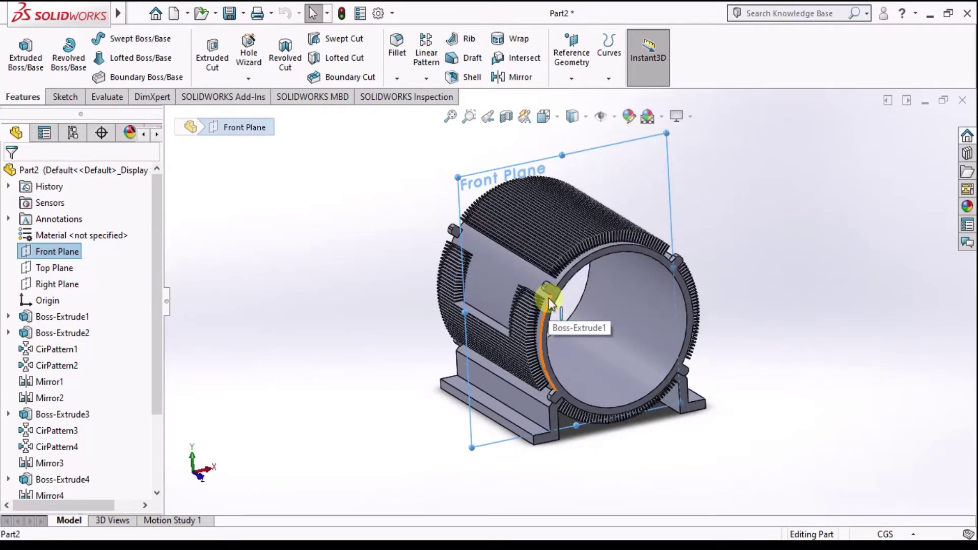
click(544, 122)
click(461, 338)
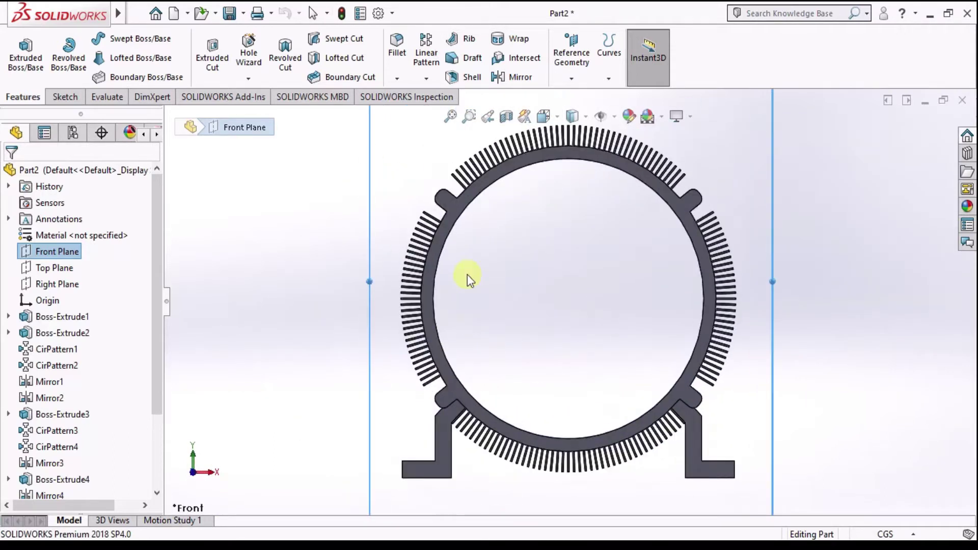
scroll(461, 198, up, 1)
scroll(462, 197, up, 2)
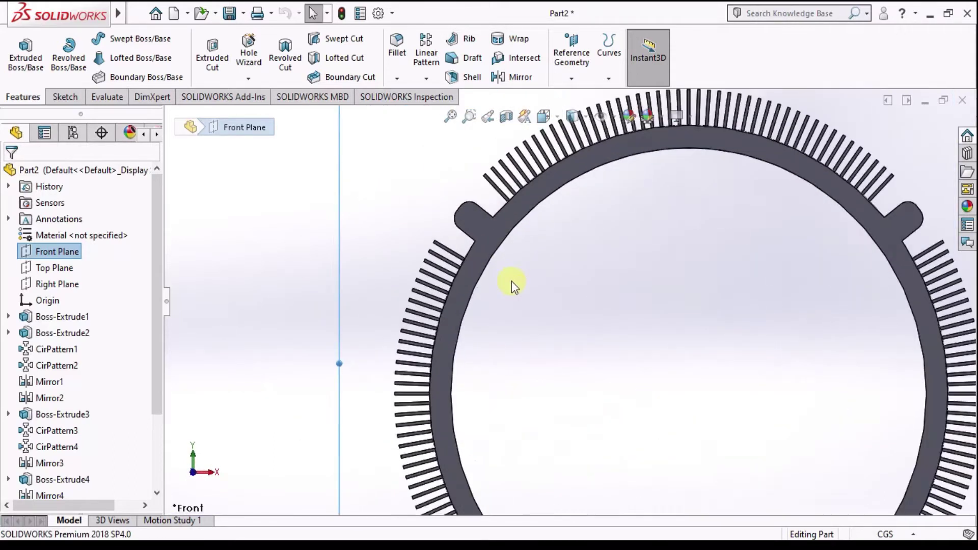
Step: Clear the edge selection, zoom to fit the whole housing, and reselect the Front Plane
click(471, 248)
click(71, 97)
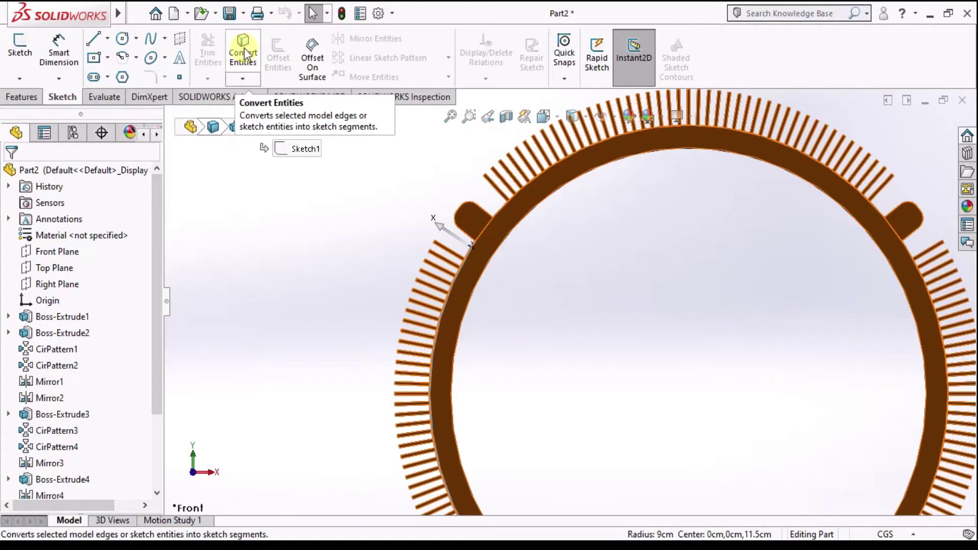
click(308, 274)
key(f)
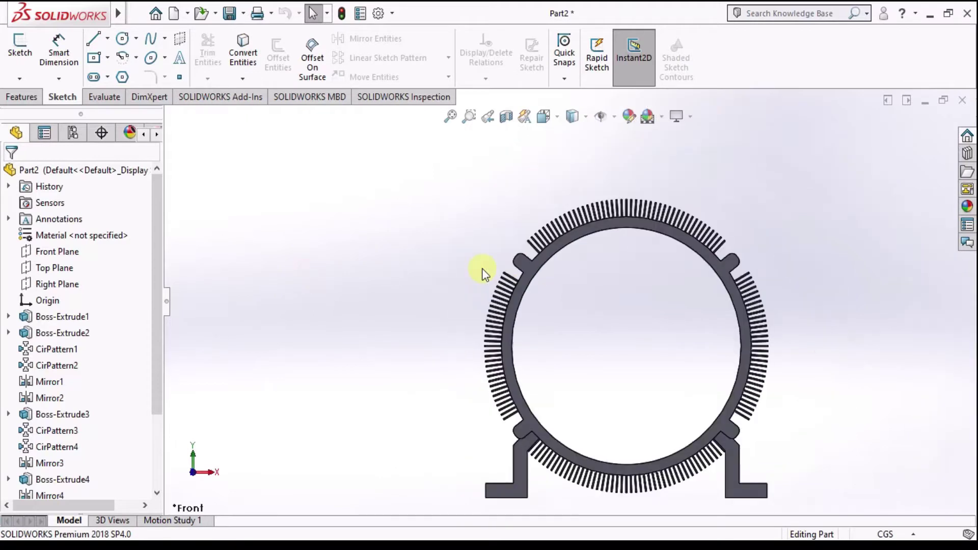
click(54, 251)
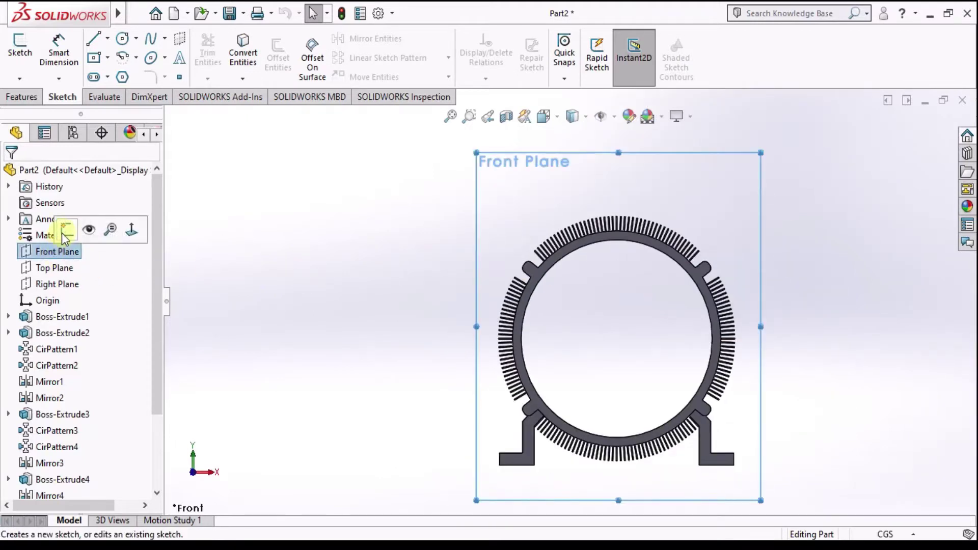
Step: Start Sketch7 on the Front Plane with the ring's outer edge converted, checking the reference photo
click(66, 230)
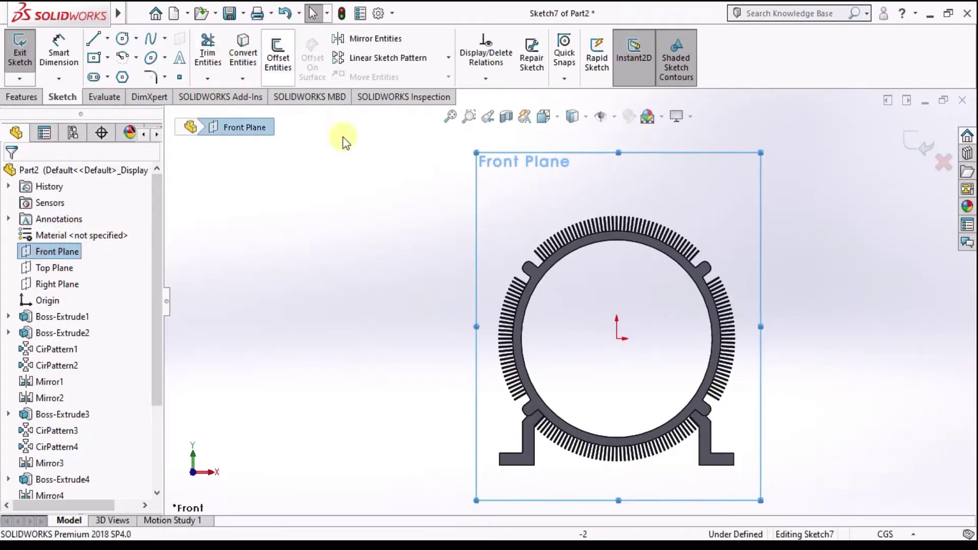
scroll(534, 288, down, 1)
scroll(533, 290, down, 1)
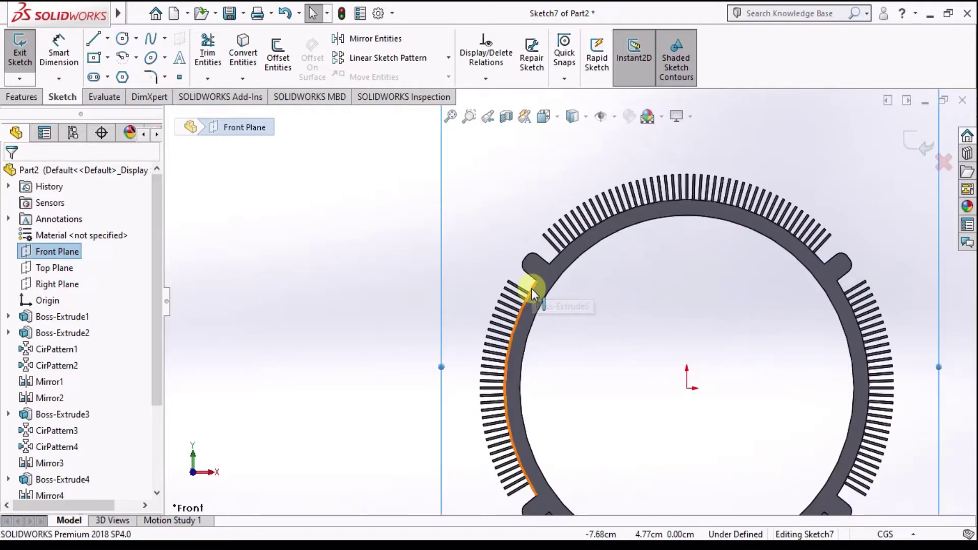
click(522, 290)
click(243, 53)
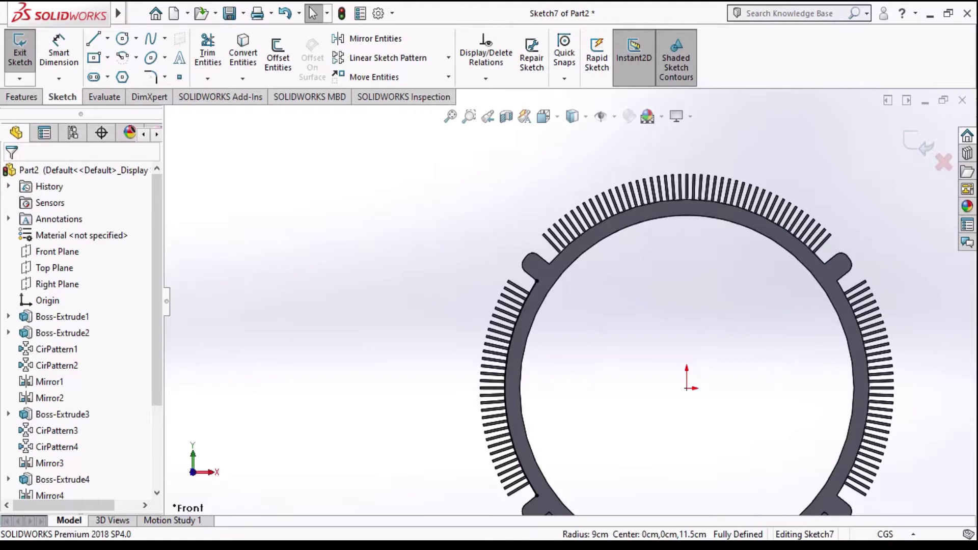
key(alt+Tab)
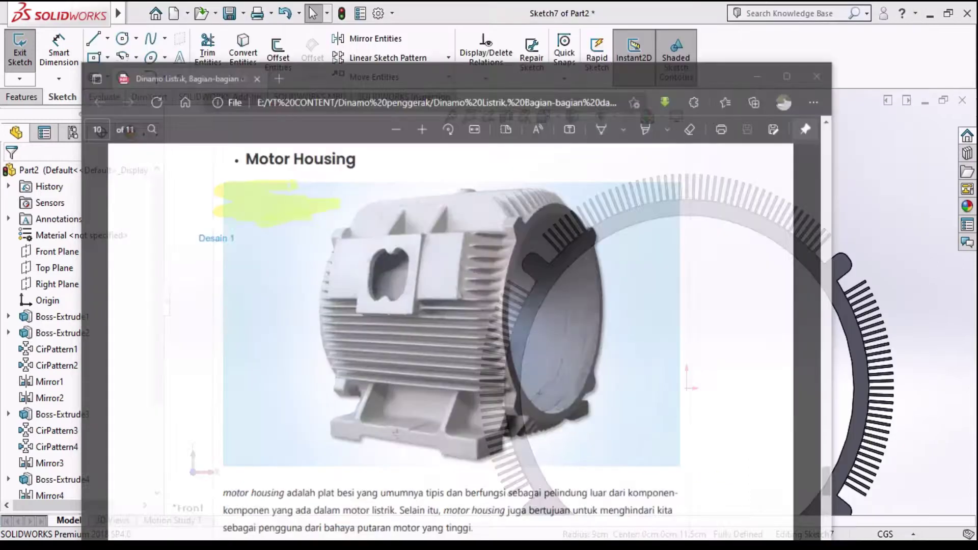
scroll(567, 296, down, 2)
scroll(515, 291, down, 3)
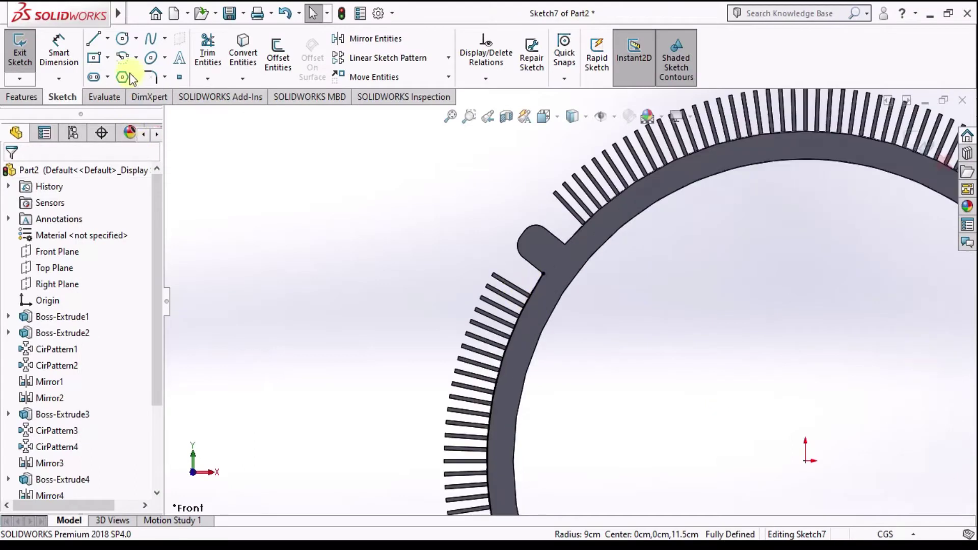
Step: Offset the converted arc outward by 1 cm
click(108, 39)
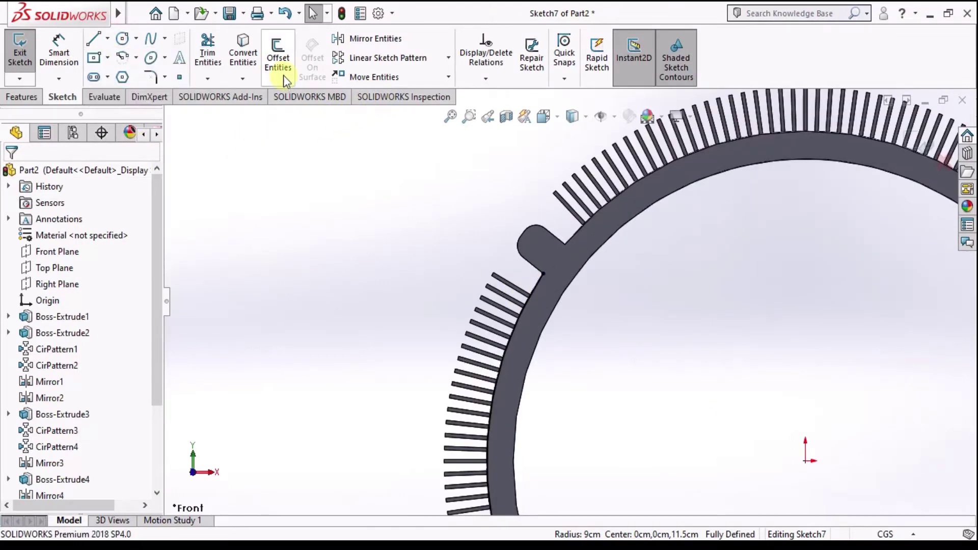
click(269, 57)
click(534, 289)
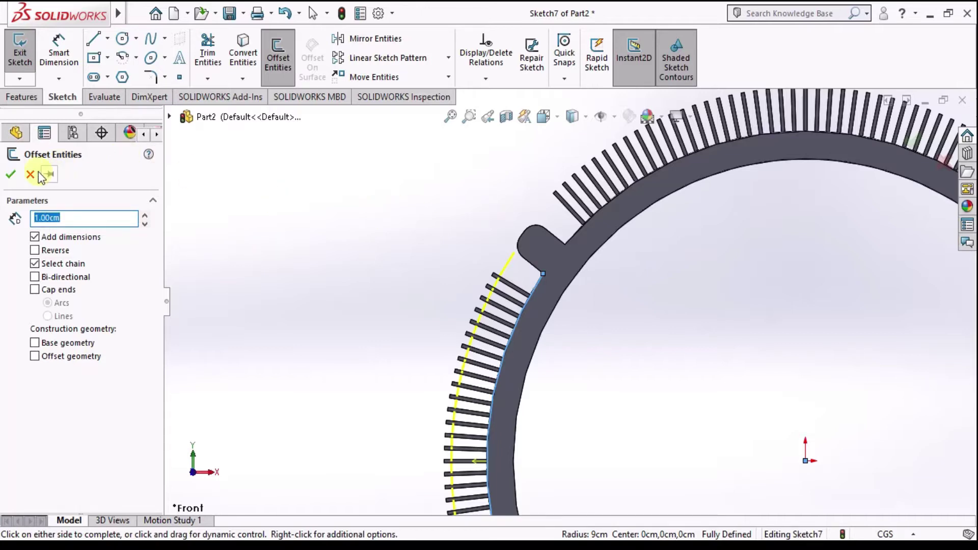
click(15, 173)
Step: Draw a closing line from the lug's corner to the offset arc
click(107, 39)
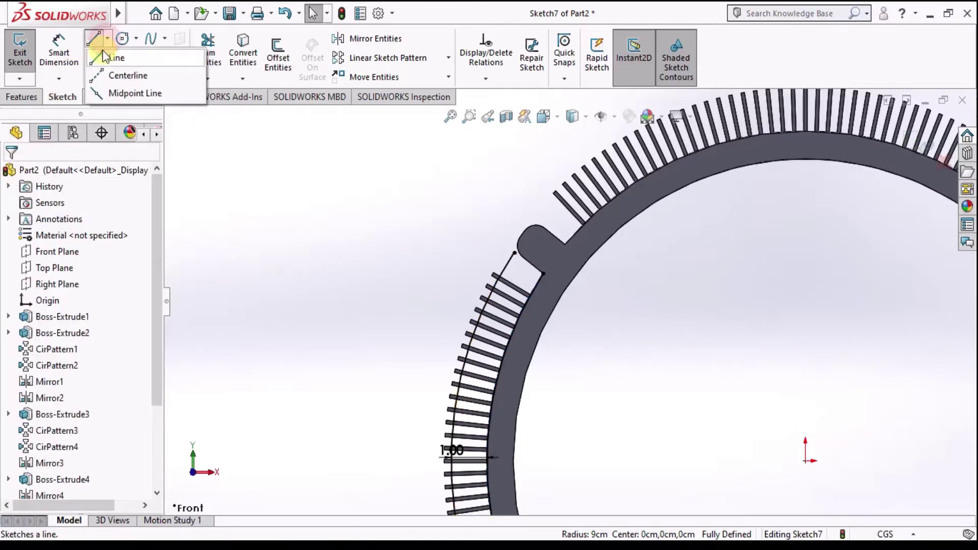
scroll(525, 272, down, 2)
scroll(573, 283, down, 3)
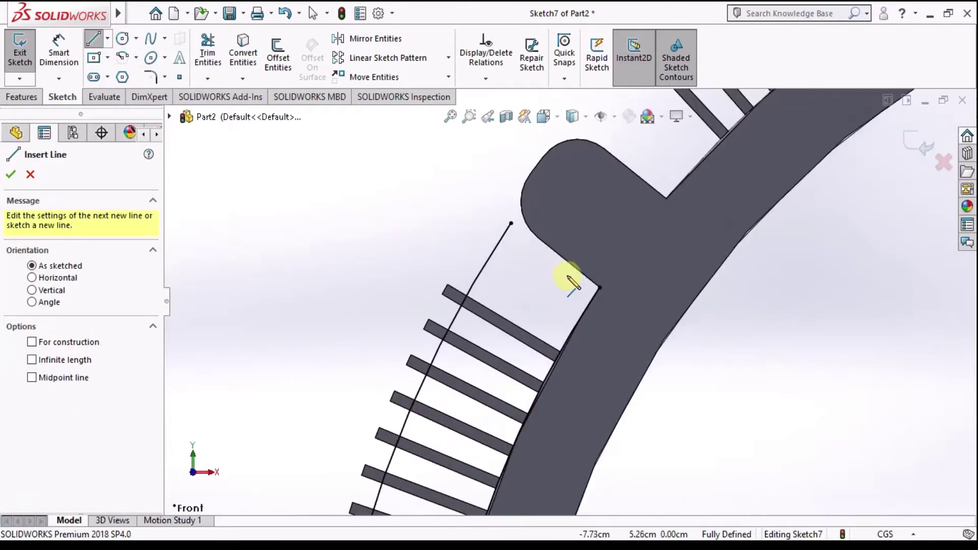
click(598, 289)
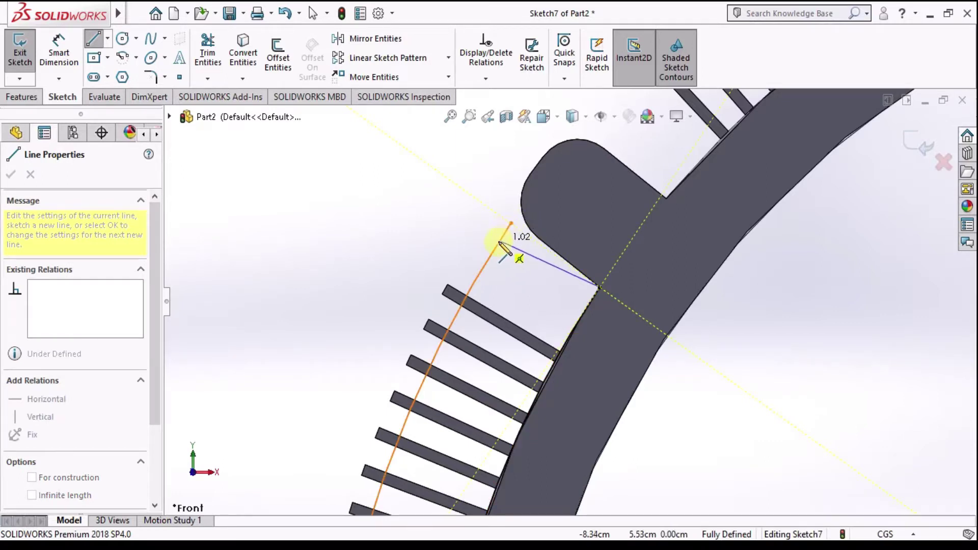
click(487, 260)
scroll(490, 298, up, 3)
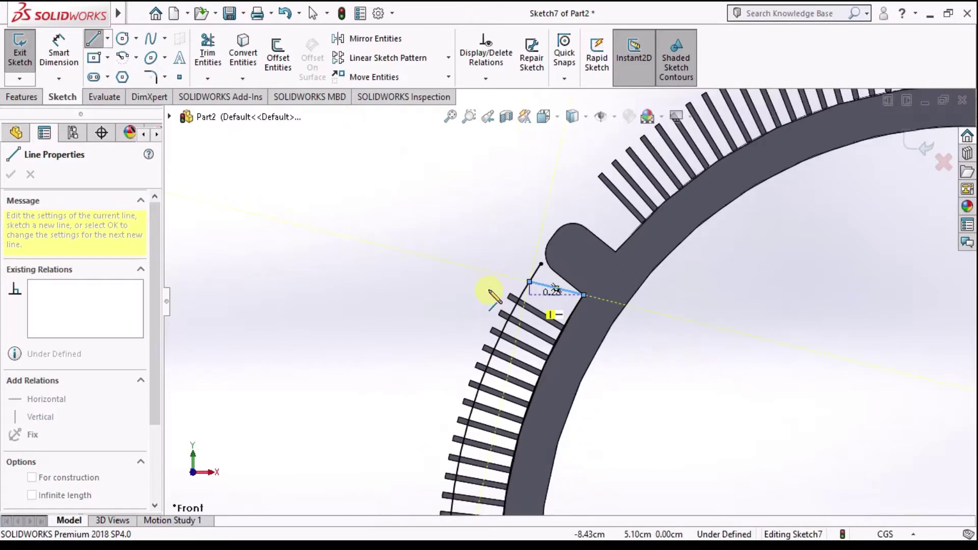
key(Escape)
key(Escape)
scroll(497, 295, down, 1)
scroll(497, 294, up, 1)
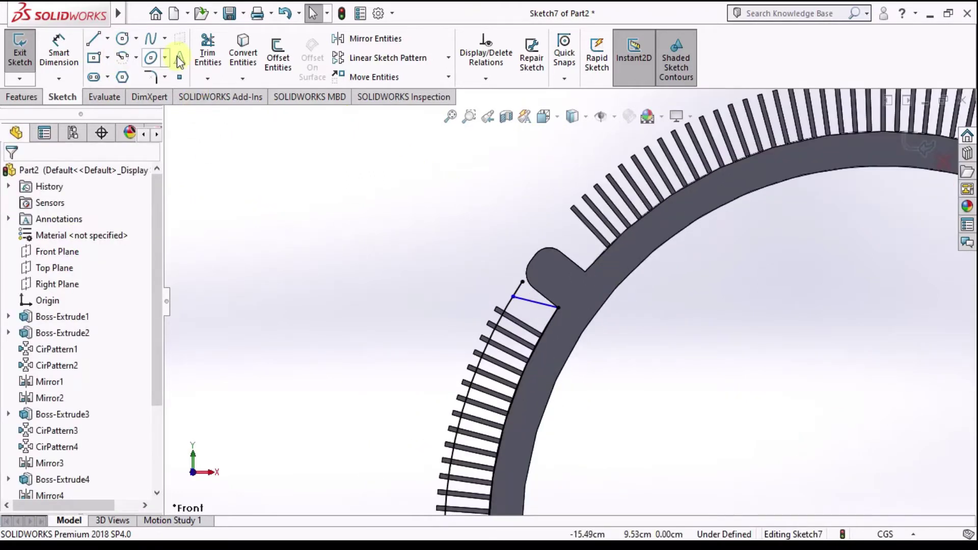
click(200, 57)
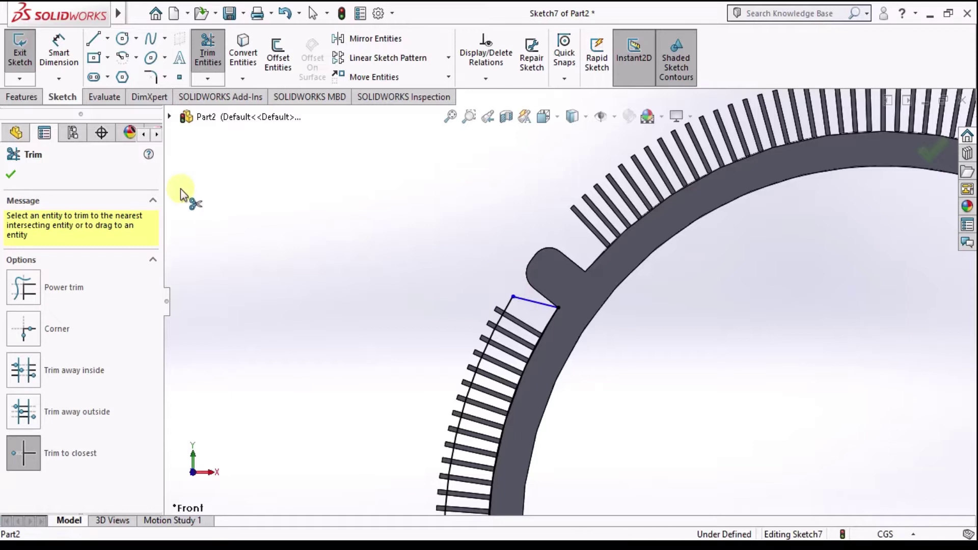
Step: Draw the lower closing line from the ring's outer edge to the offset arc
click(93, 39)
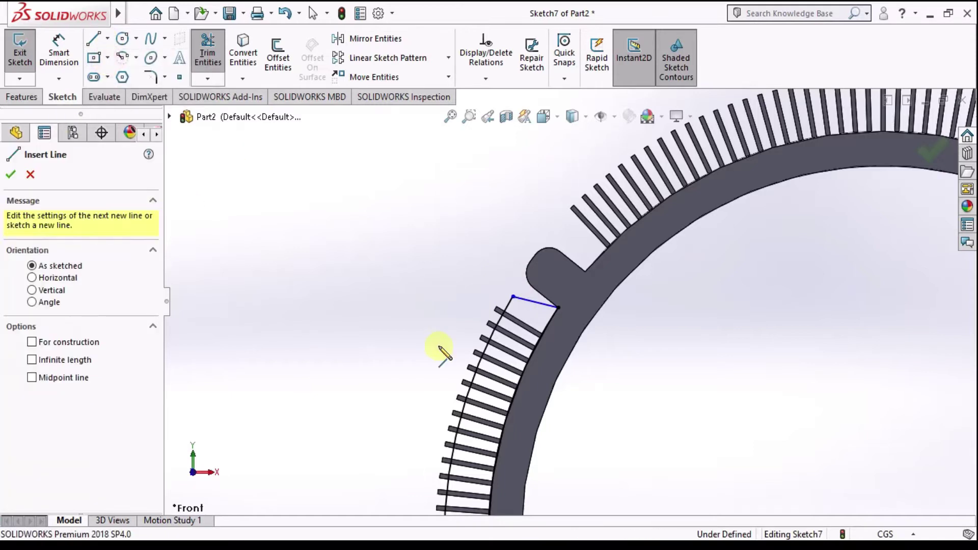
scroll(489, 387, up, 1)
scroll(543, 461, down, 1)
scroll(510, 451, down, 1)
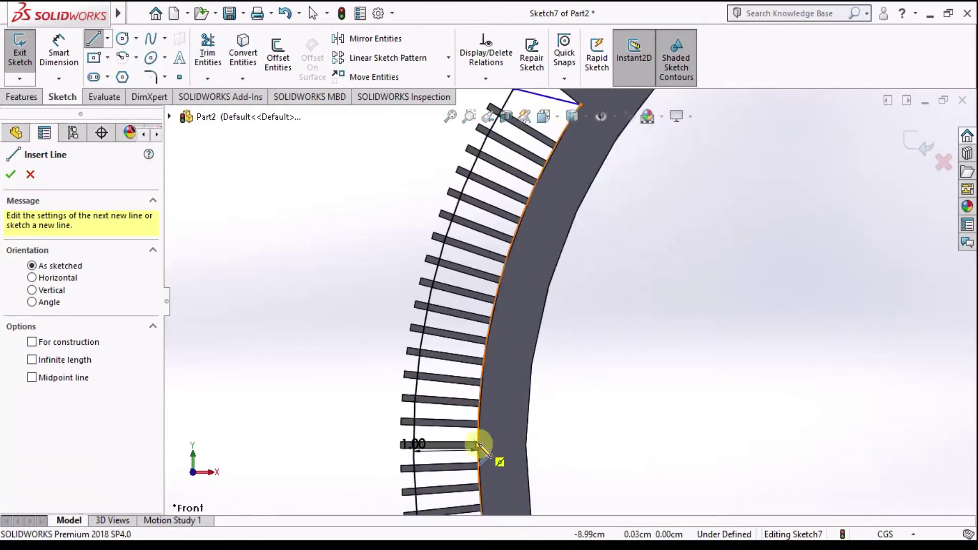
scroll(485, 433, down, 2)
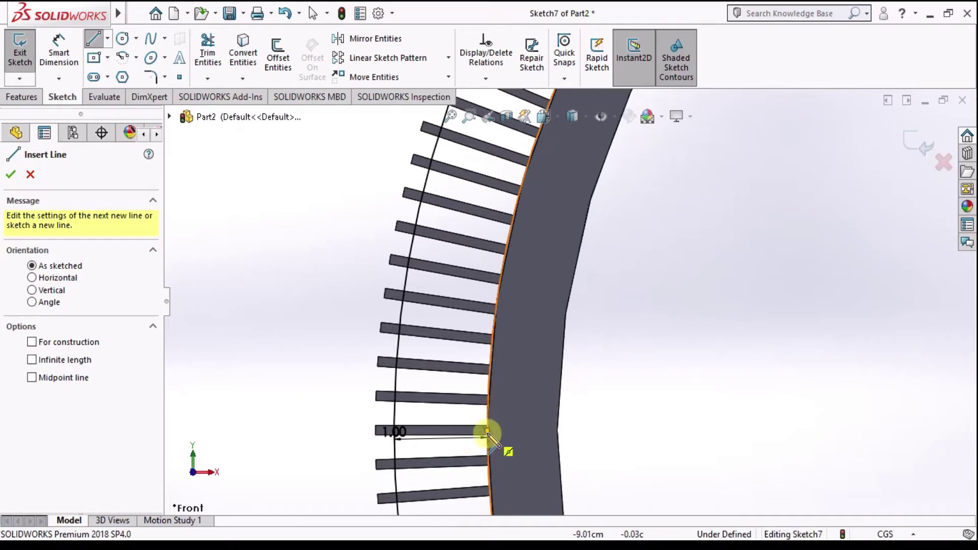
click(486, 431)
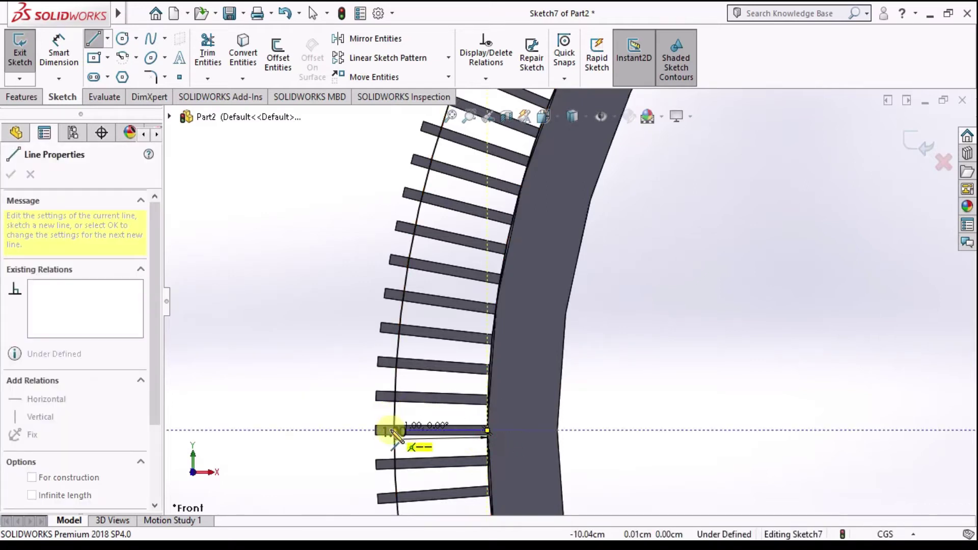
click(391, 432)
Step: Trim the offset arc and ring edge below the lower line to close the strip
click(207, 53)
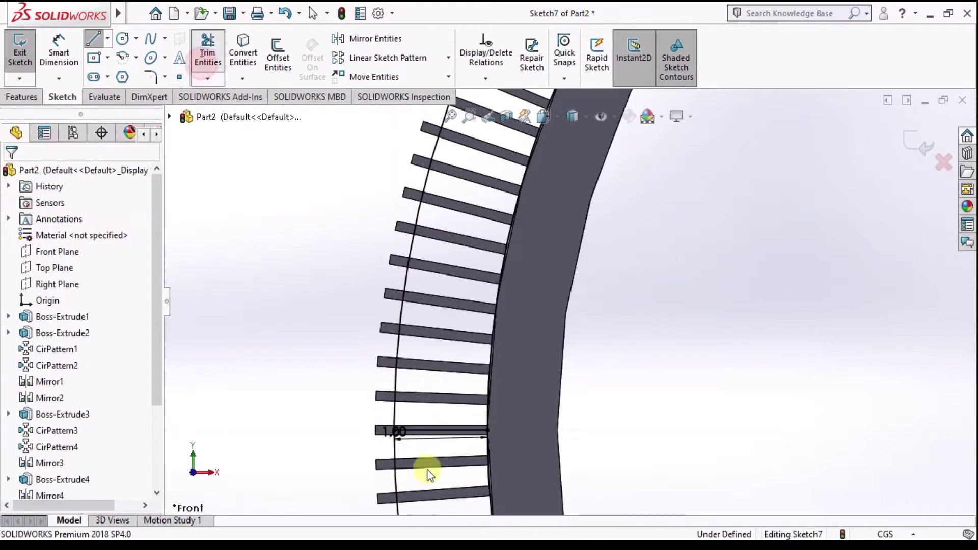
click(396, 477)
click(492, 469)
click(537, 291)
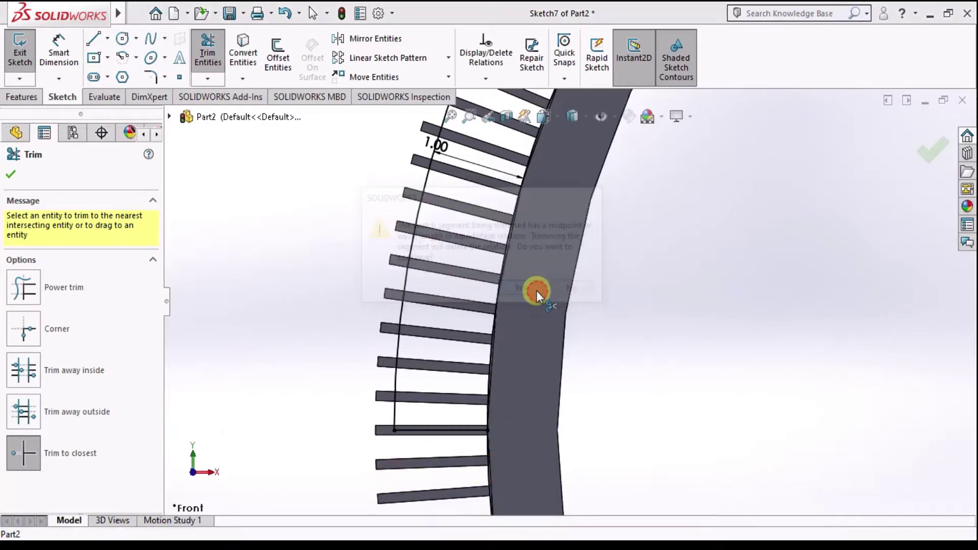
scroll(517, 353, up, 3)
middle_drag(551, 243, 266, 233)
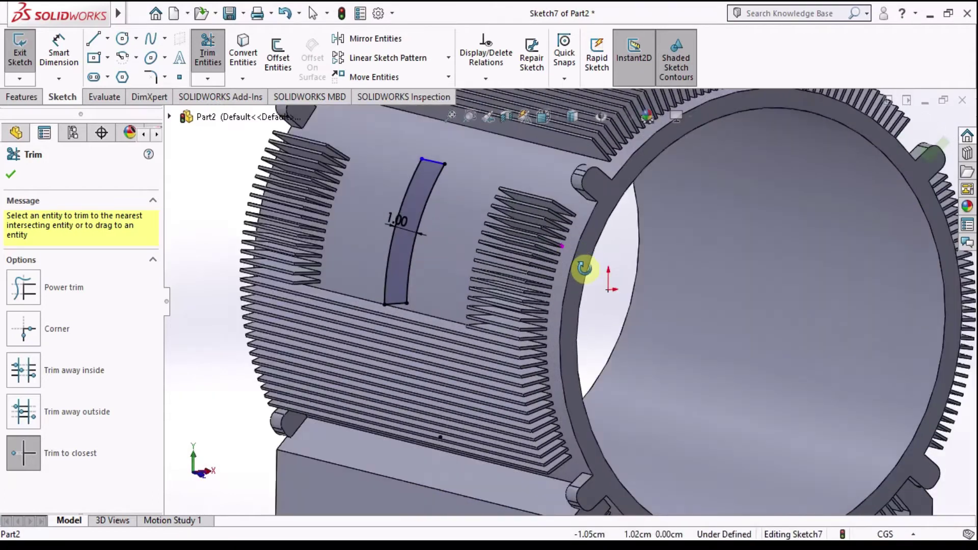
click(10, 175)
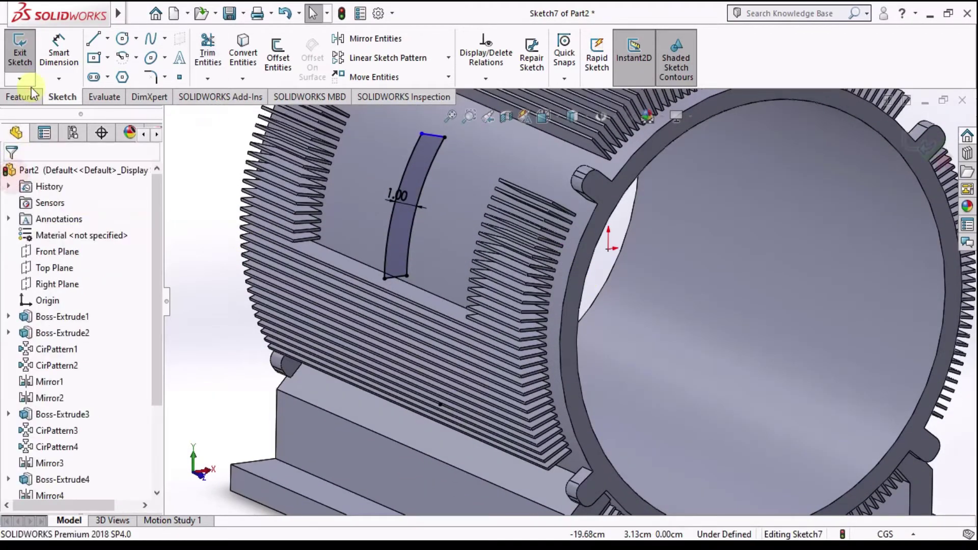
Step: Extrude the strip profile Mid Plane, 12 cm deep, as a boss over the fins
click(21, 97)
click(382, 190)
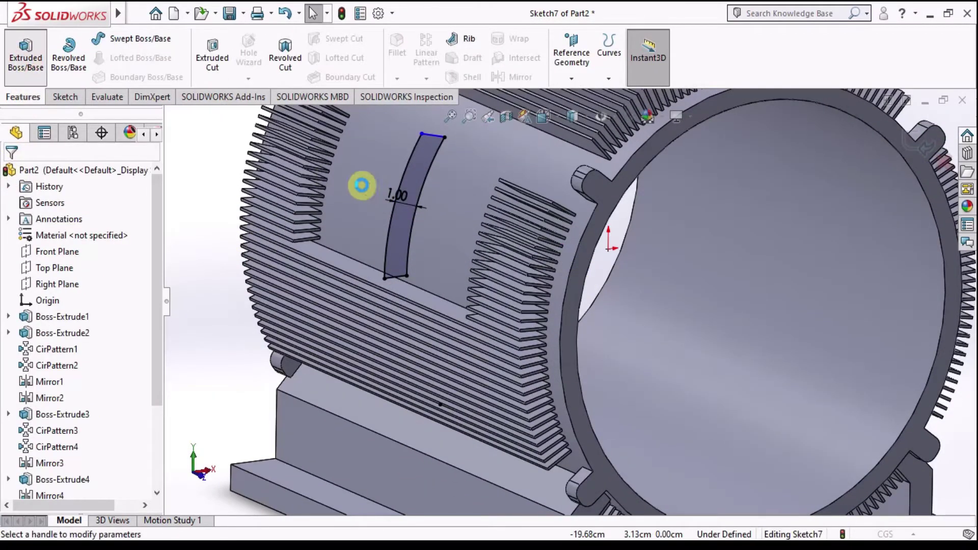
click(78, 261)
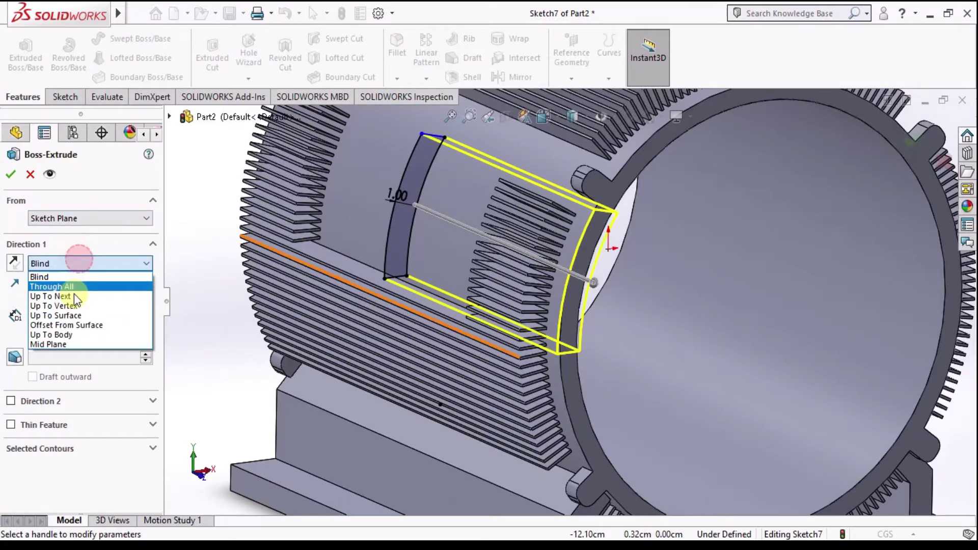
click(79, 344)
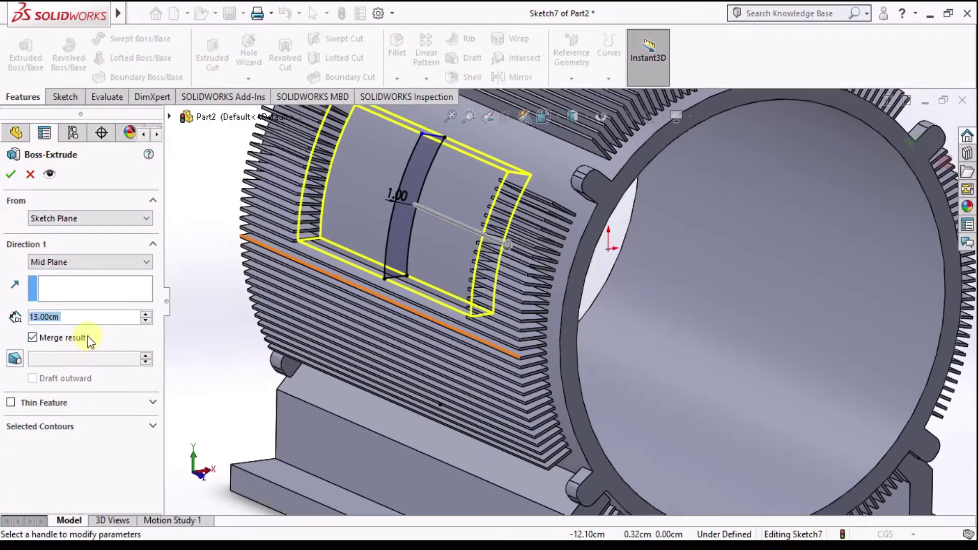
text(12)
key(Return)
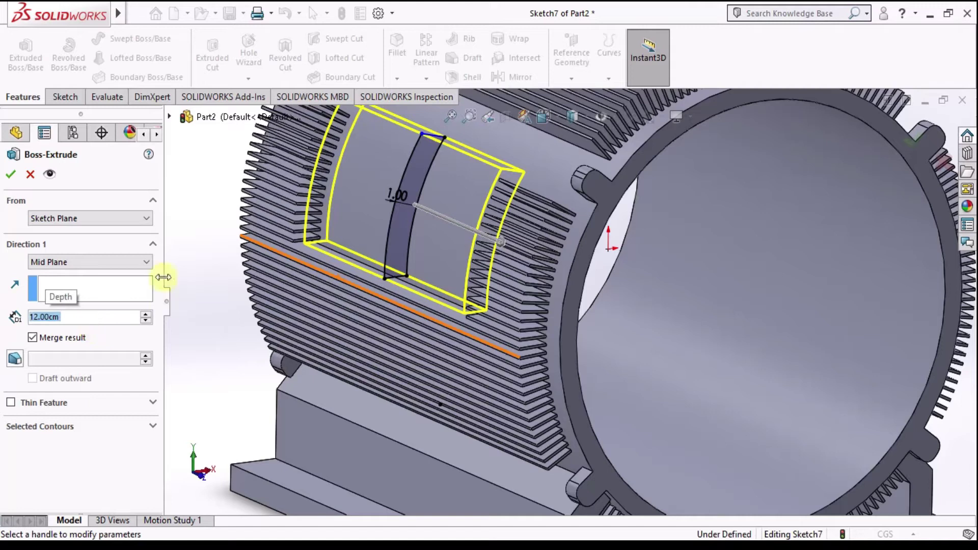
click(15, 174)
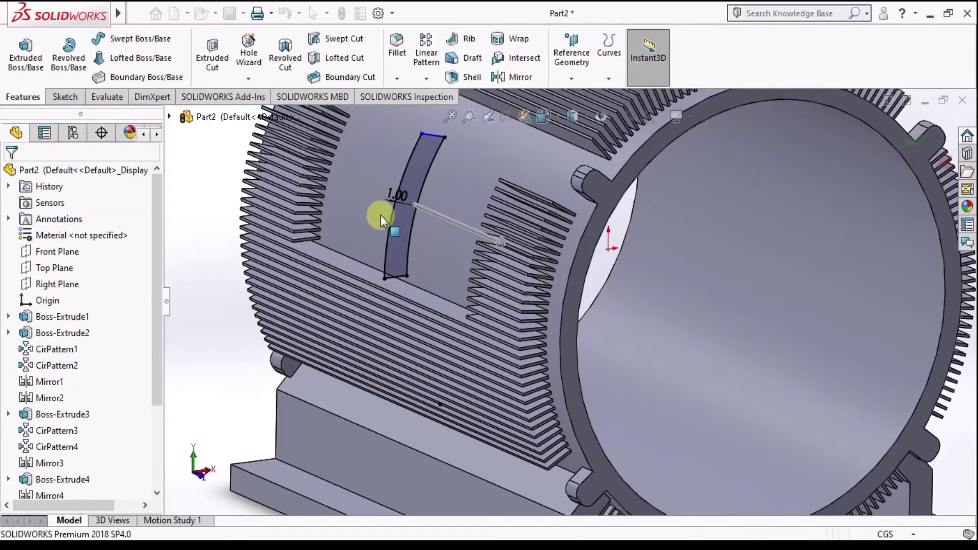
Step: Orbit to inspect the new pad, then return to the Front view
mouse_move(402, 216)
middle_down()
mouse_move(415, 214)
mouse_move(394, 252)
middle_up()
scroll(413, 215, up, 3)
mouse_move(506, 265)
middle_down()
mouse_move(548, 284)
mouse_move(525, 255)
mouse_move(546, 280)
mouse_move(455, 309)
mouse_move(506, 305)
mouse_move(491, 310)
mouse_move(487, 284)
mouse_move(462, 292)
mouse_move(485, 301)
mouse_move(497, 246)
mouse_move(539, 268)
mouse_move(596, 254)
mouse_move(543, 191)
middle_up()
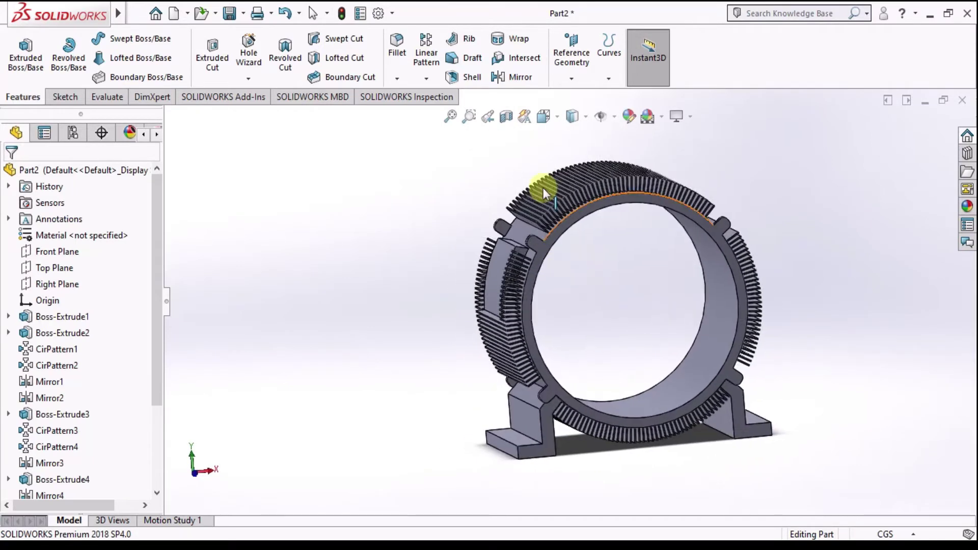
click(548, 117)
click(448, 323)
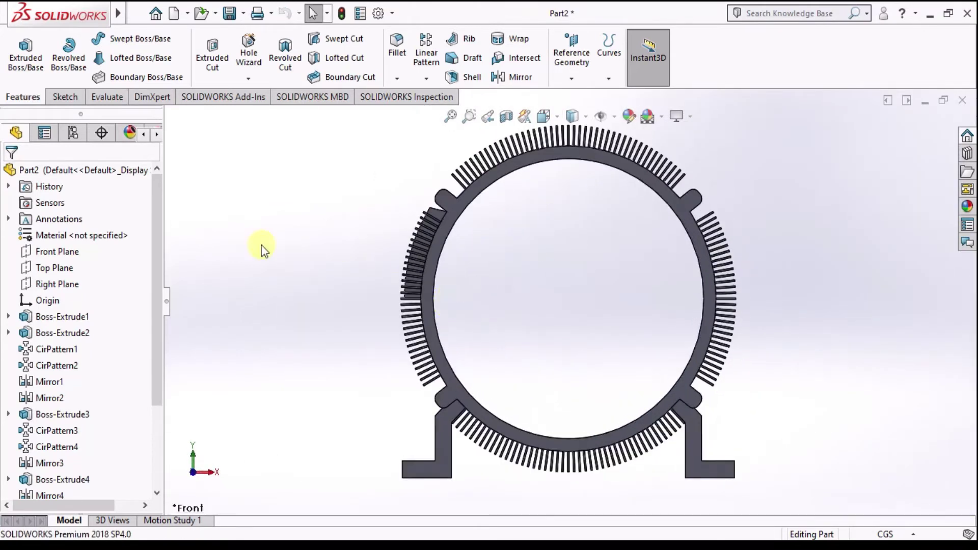
Step: Start Sketch8 on the Front Plane, abandoning an initial line at a fin tip
click(42, 252)
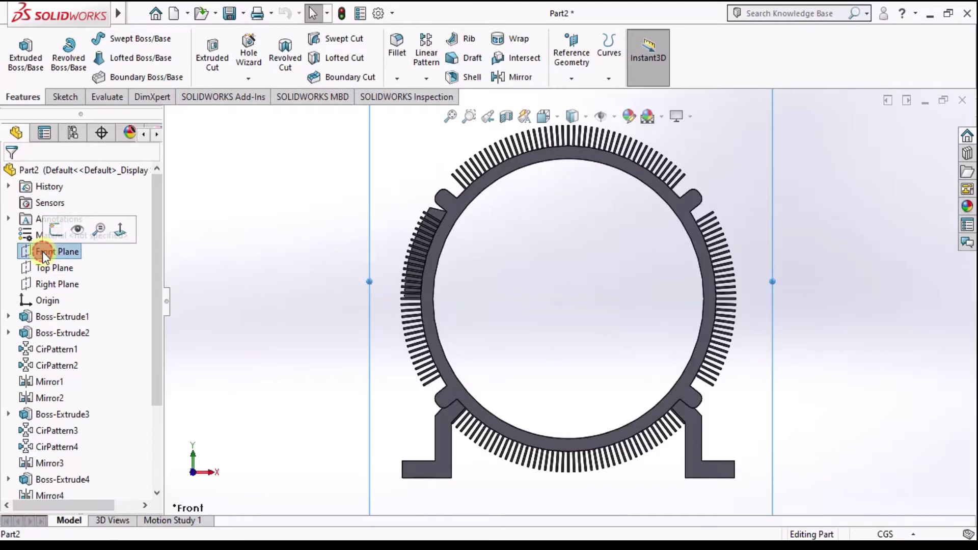
click(56, 232)
scroll(444, 227, down, 3)
scroll(443, 228, down, 2)
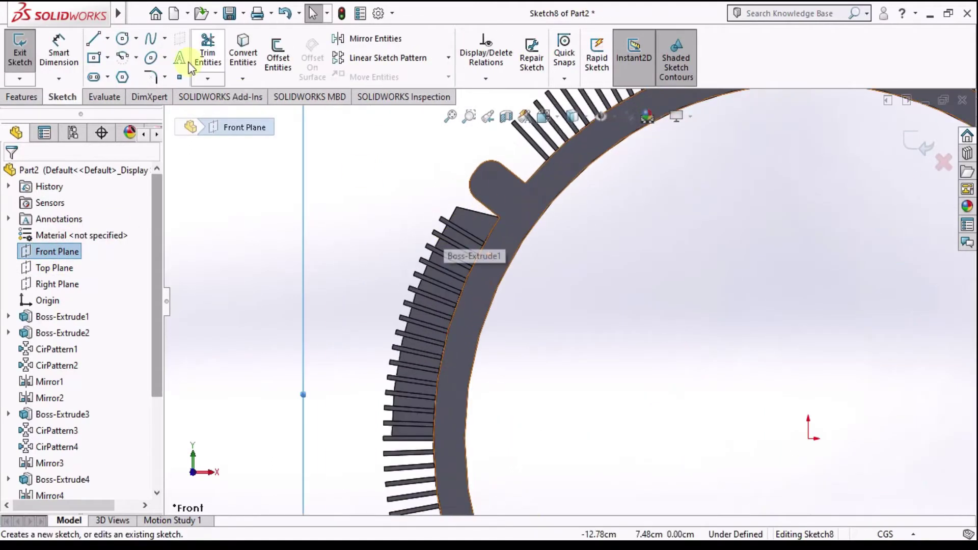
click(108, 39)
click(102, 56)
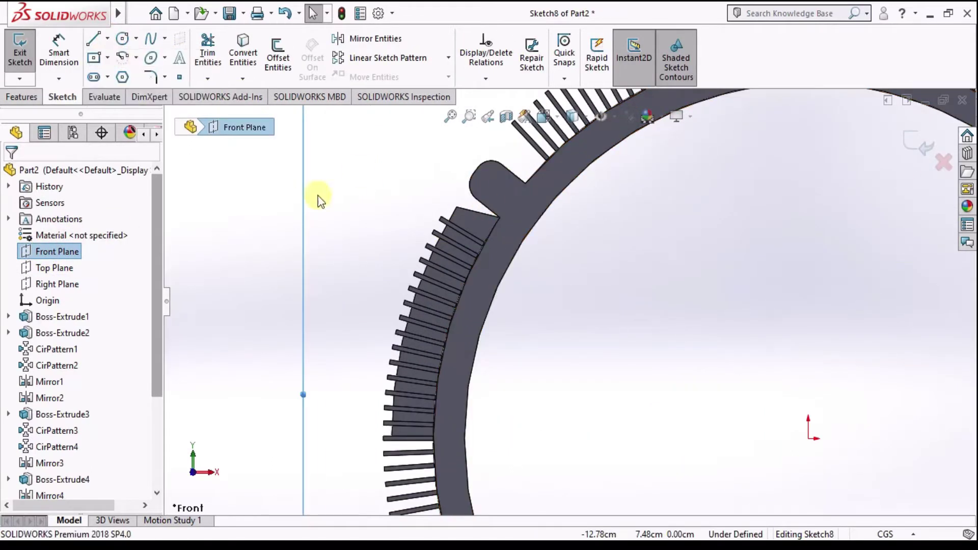
click(407, 318)
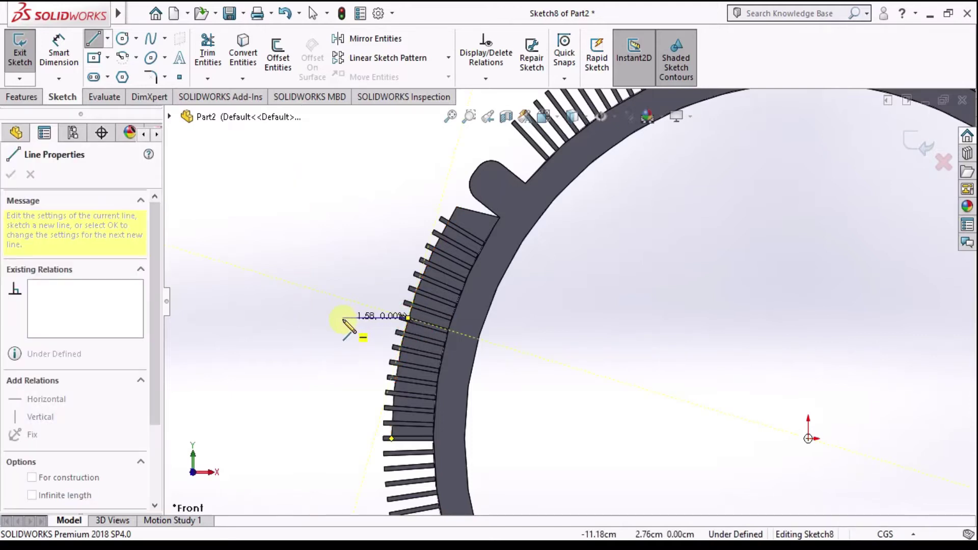
key(Escape)
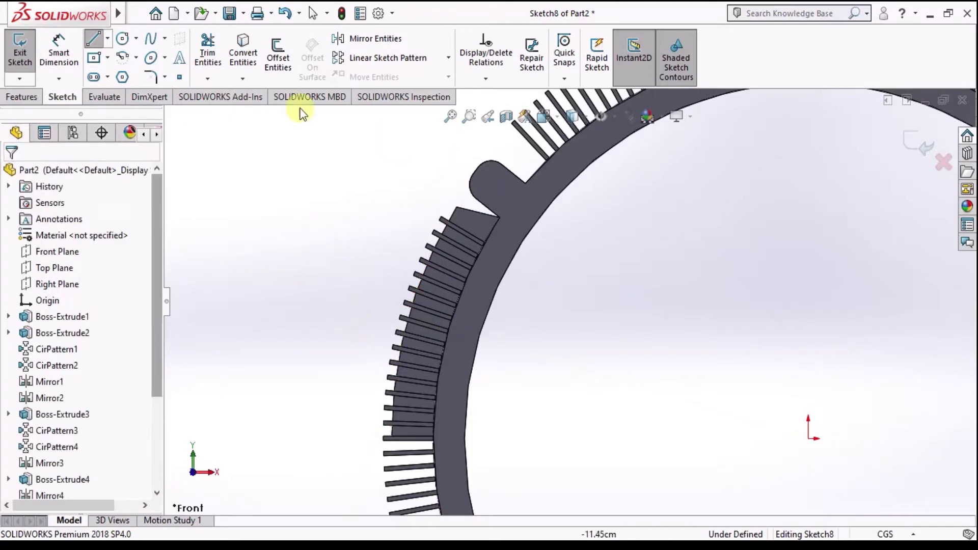
Step: Offset the finned pad edge chain 1.50 cm outward into an arc outside the fins
click(277, 56)
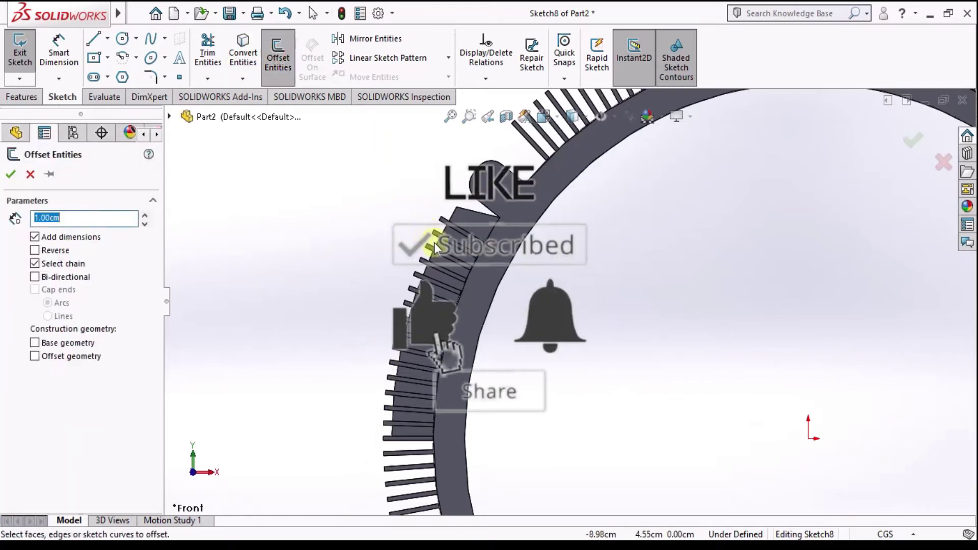
click(434, 245)
text(1.5)
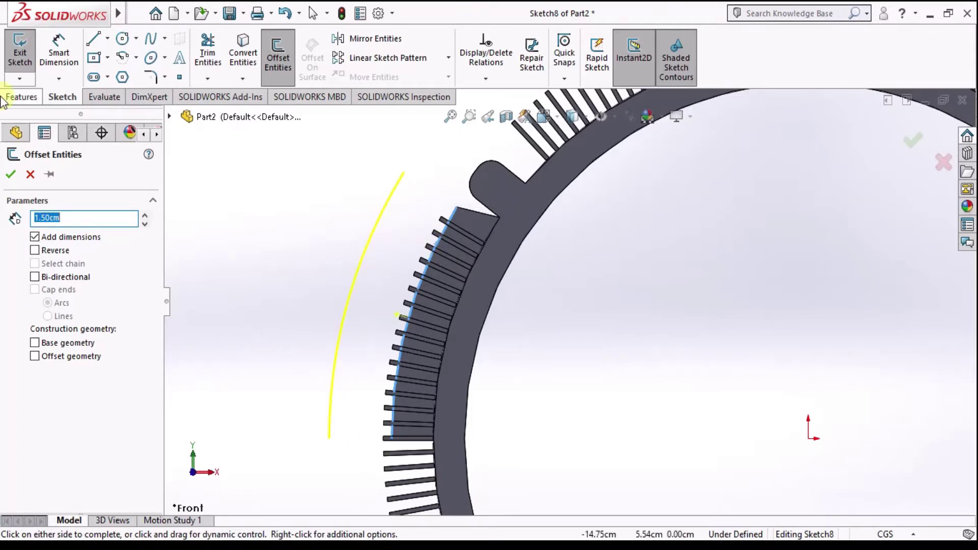
click(9, 172)
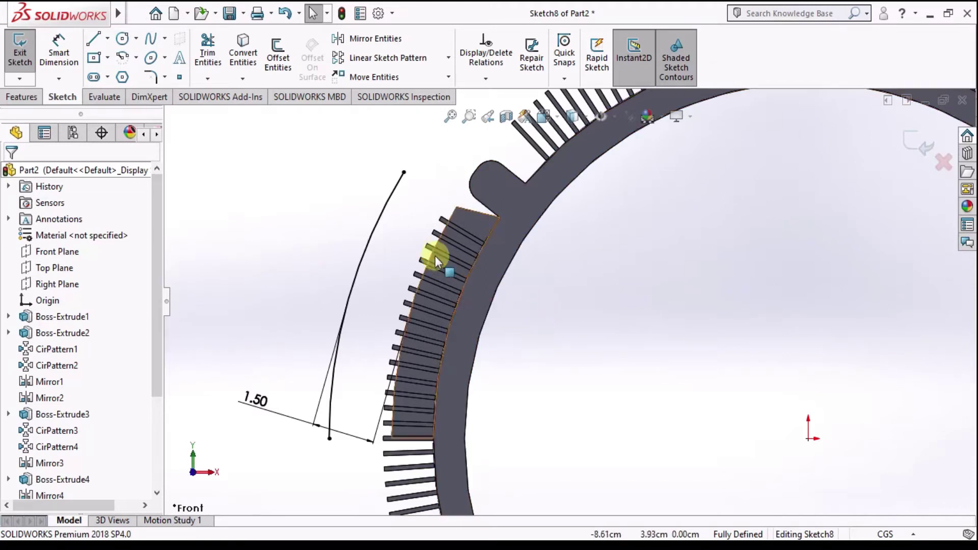
scroll(377, 262, down, 2)
click(105, 44)
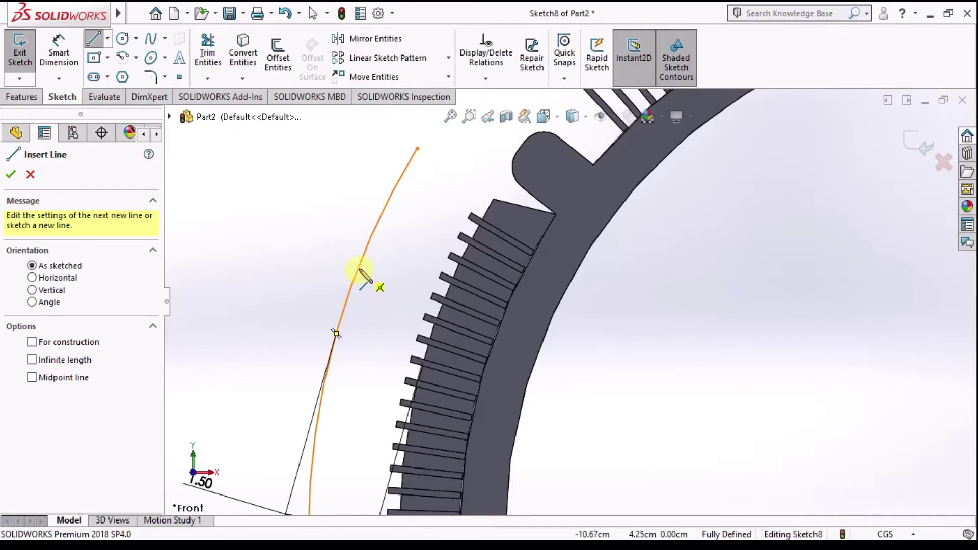
Step: Draw upper and lower lines linking the 1.50 cm offset arc to the finned pad edge
click(360, 267)
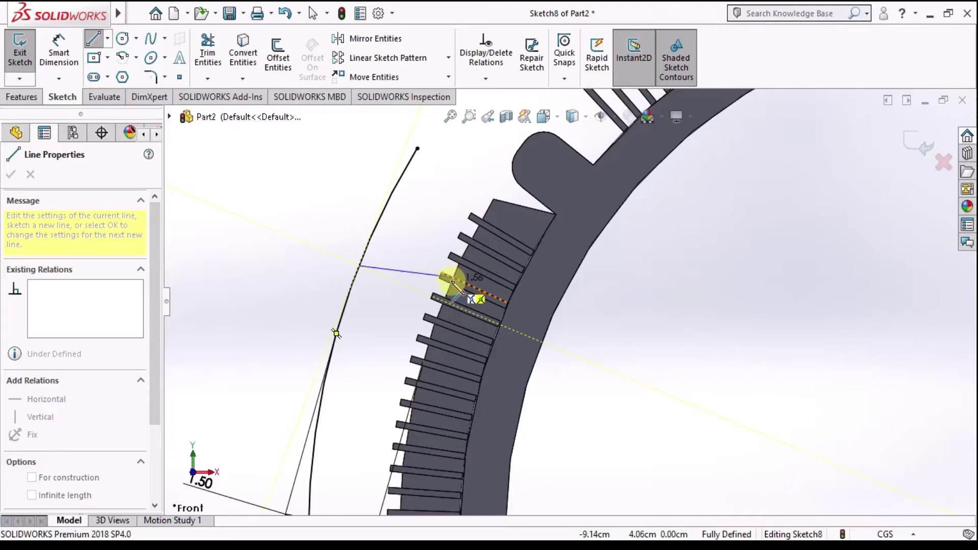
click(452, 277)
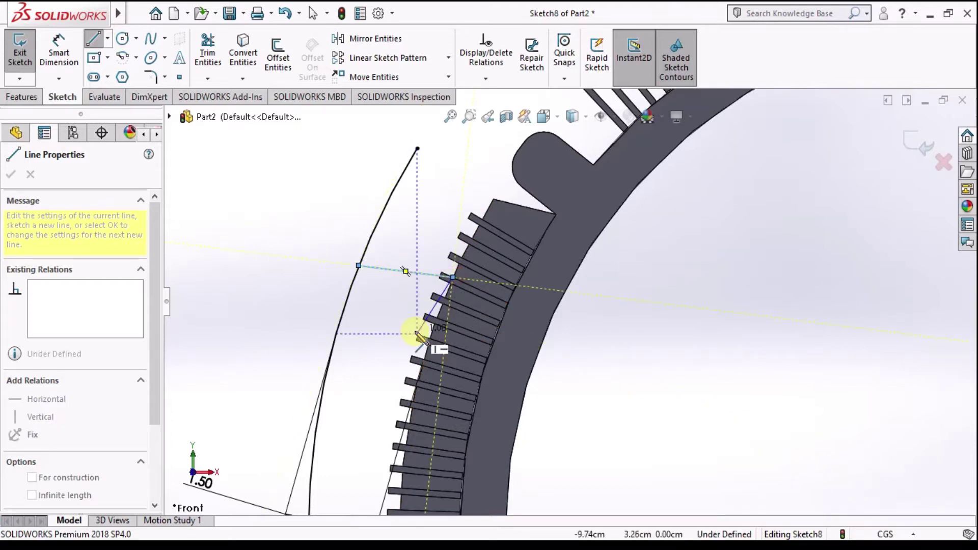
key(Escape)
click(433, 331)
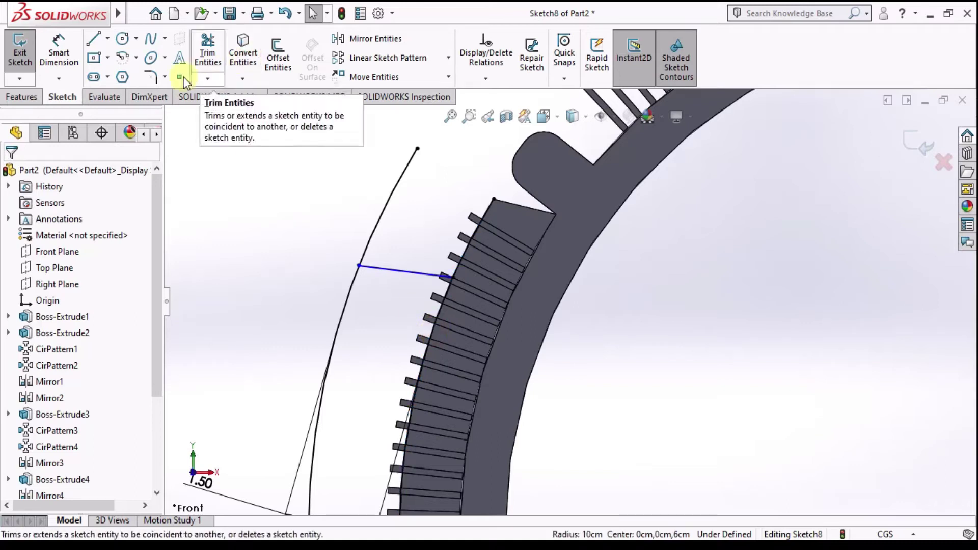
click(109, 39)
click(111, 56)
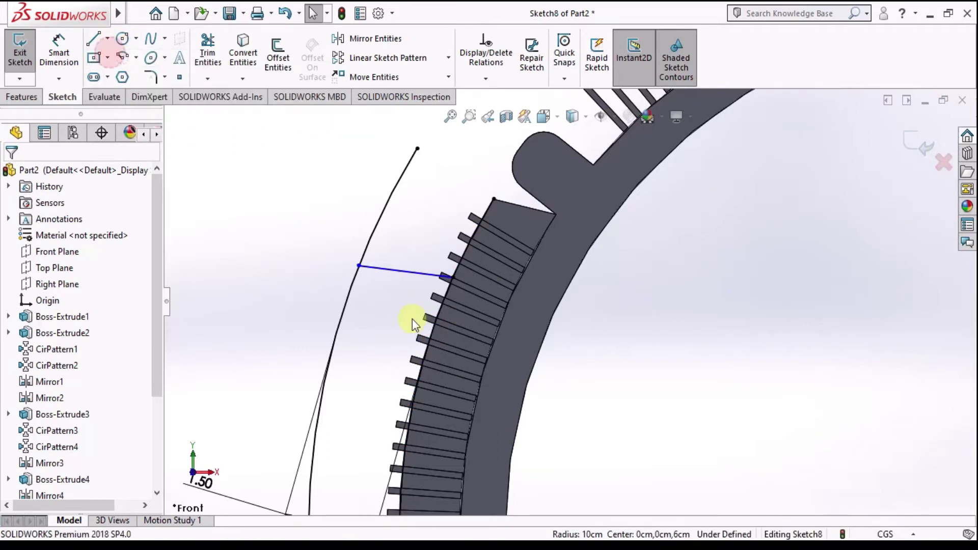
scroll(411, 319, up, 2)
scroll(517, 415, down, 2)
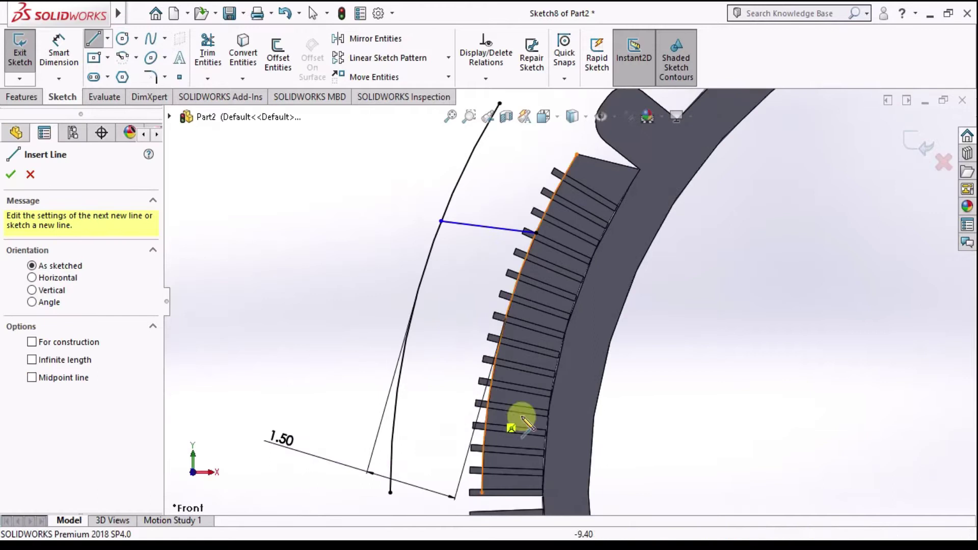
click(398, 394)
double_click(490, 402)
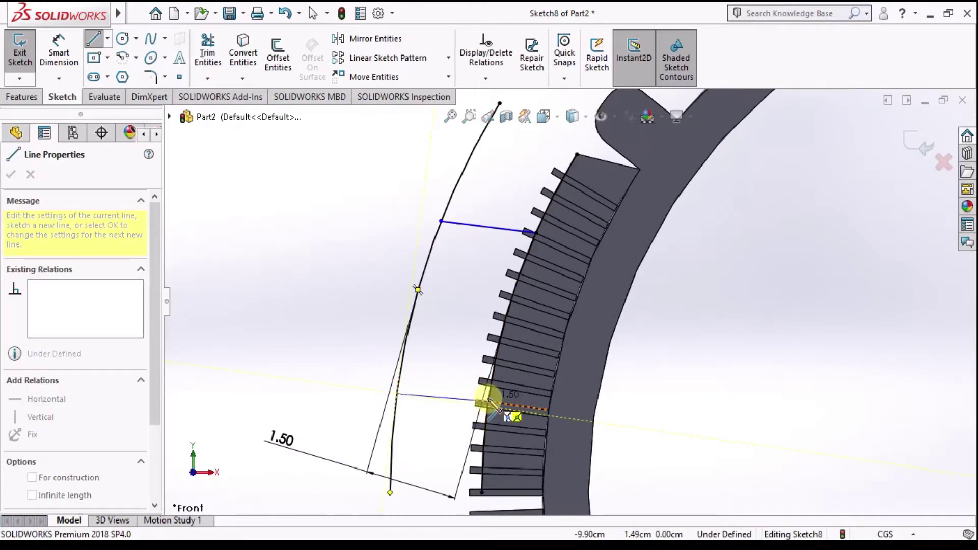
Step: Trim the arc's overhanging ends above and below the lines, plus the stray lower segment
click(214, 63)
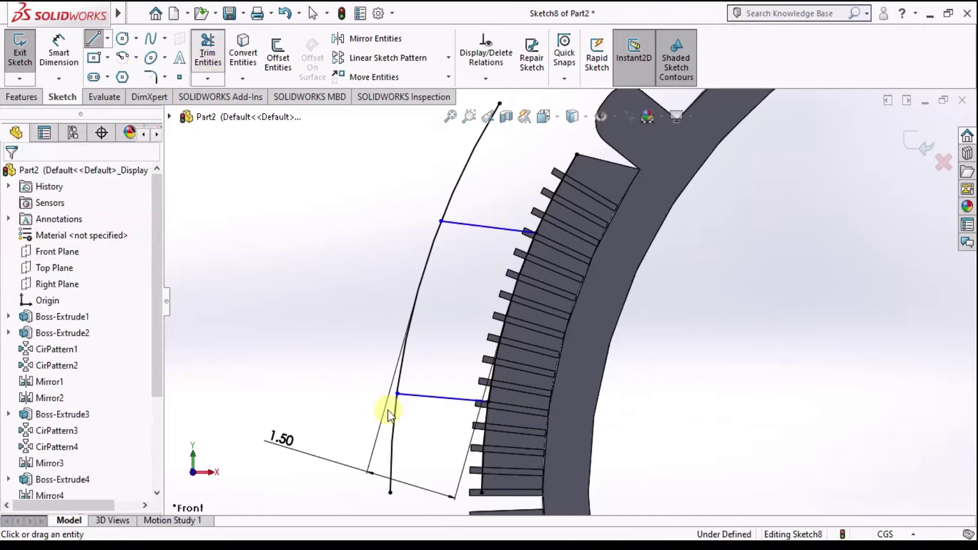
click(393, 428)
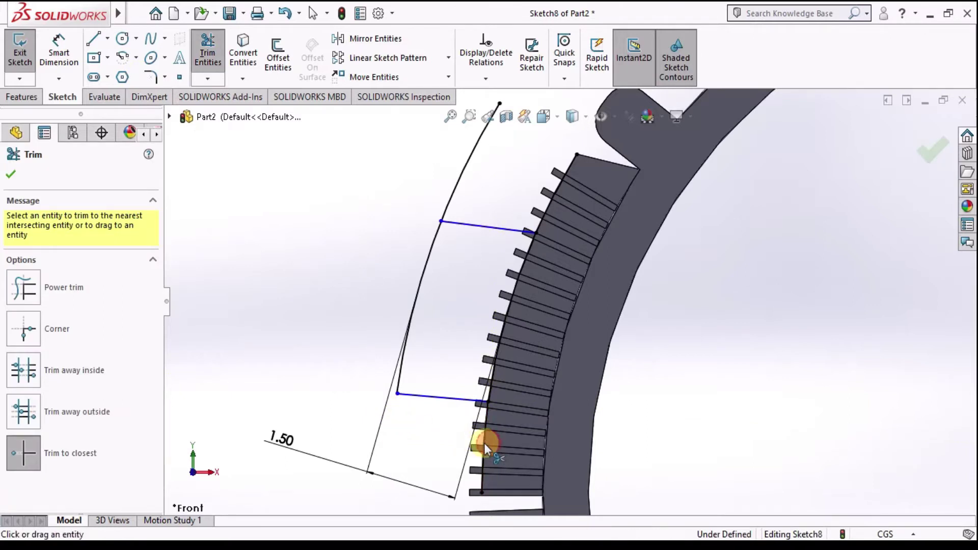
click(485, 438)
click(460, 175)
scroll(570, 301, up, 3)
scroll(517, 275, down, 3)
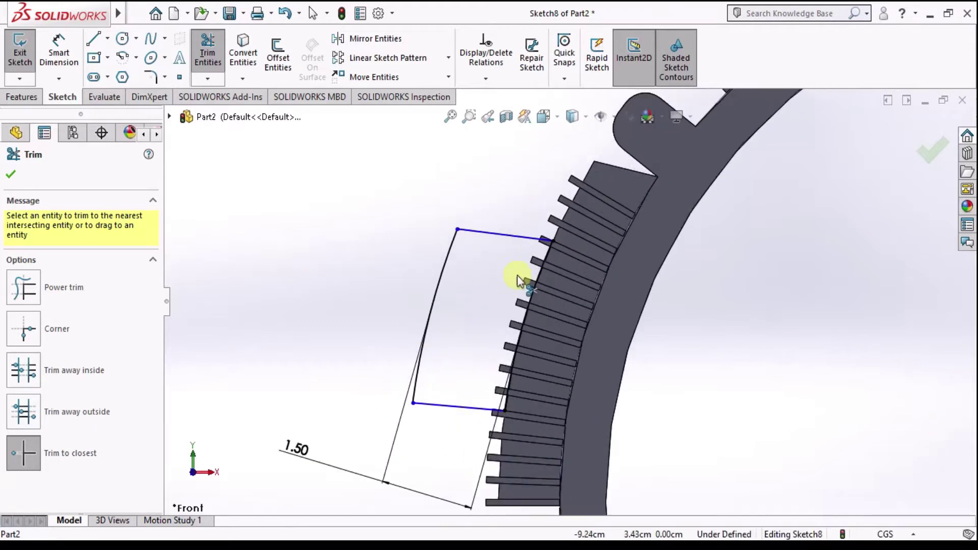
scroll(474, 280, up, 2)
scroll(536, 305, down, 1)
scroll(535, 305, down, 1)
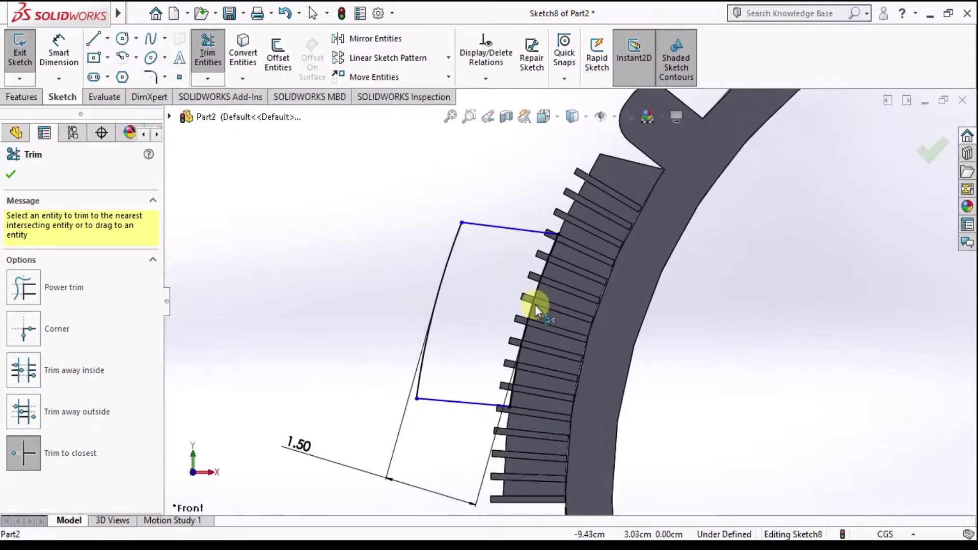
scroll(535, 305, up, 1)
scroll(534, 305, down, 1)
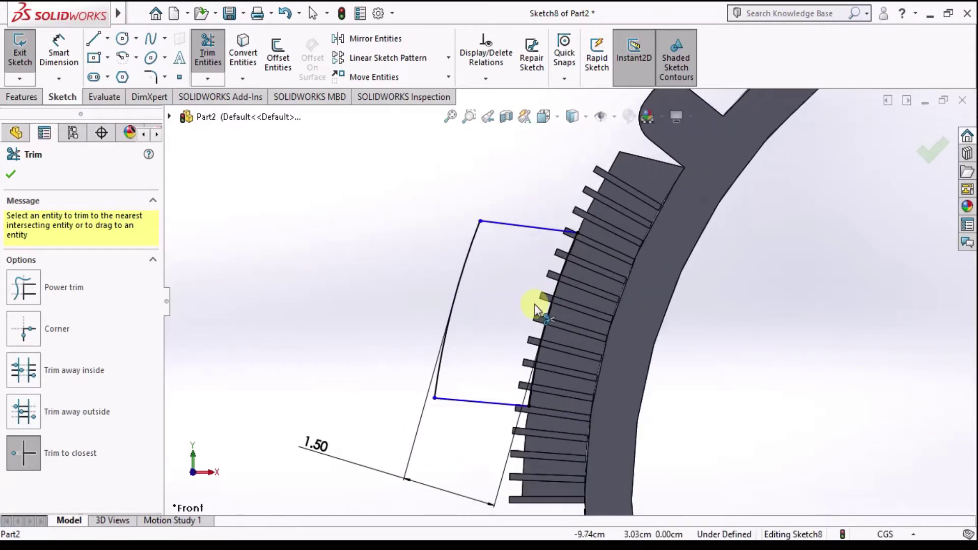
Step: Round the profile's two arc-to-line outer corners with 1.00 cm sketch fillets
click(165, 77)
click(173, 94)
click(443, 393)
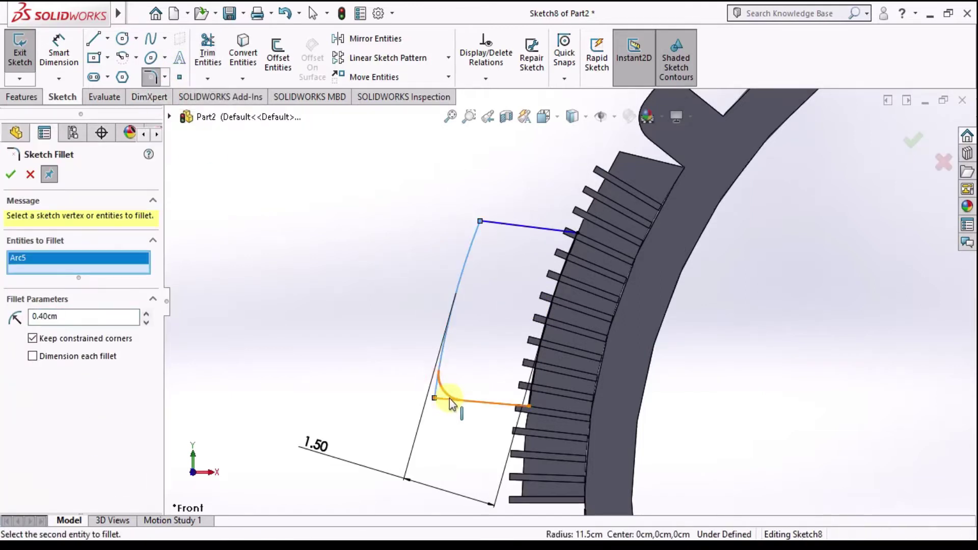
click(490, 240)
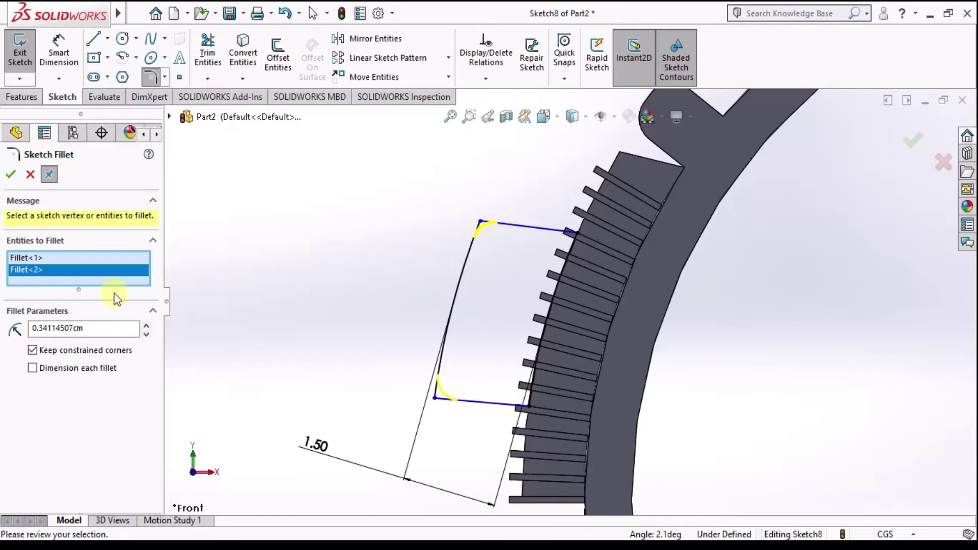
click(149, 326)
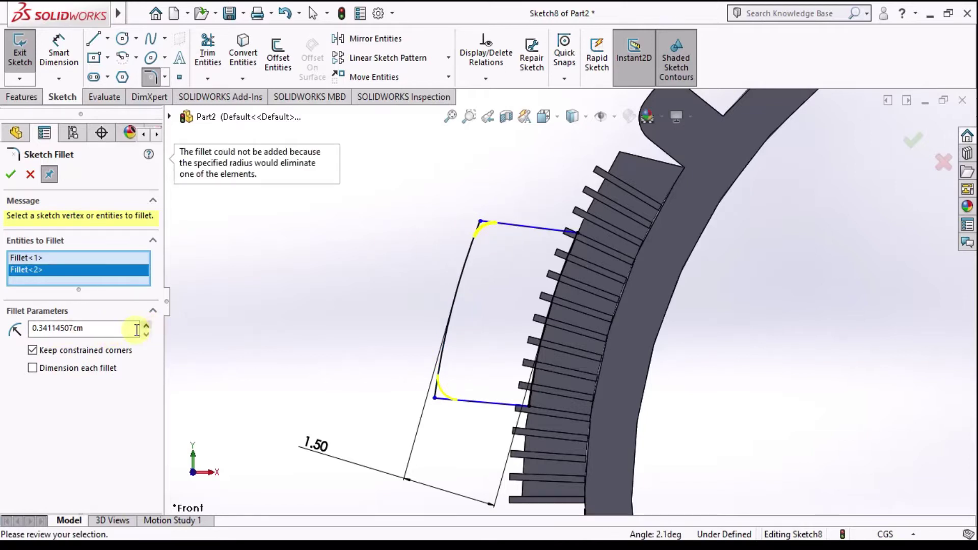
drag(126, 330, 2, 331)
text(1.00cm)
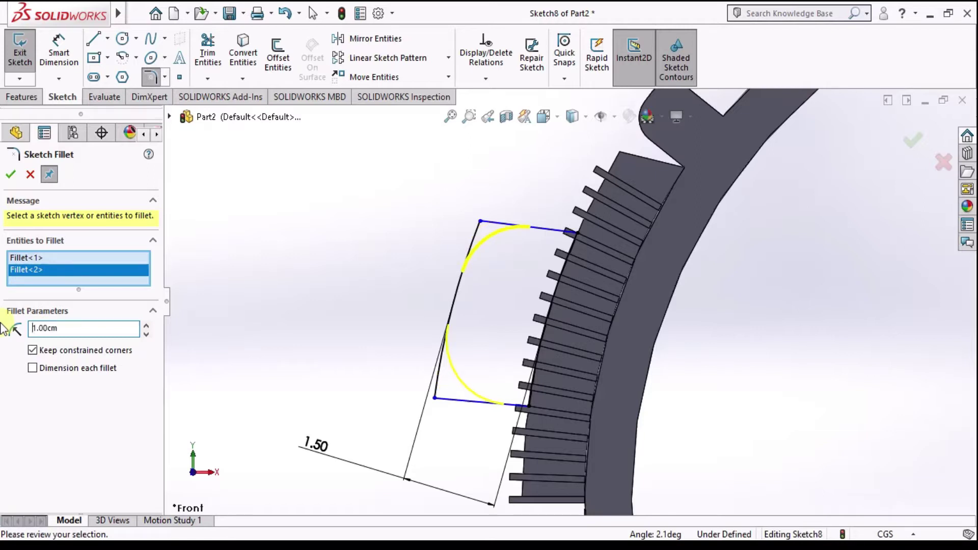
click(10, 174)
mouse_move(564, 321)
middle_down()
mouse_move(598, 324)
mouse_move(377, 219)
middle_up()
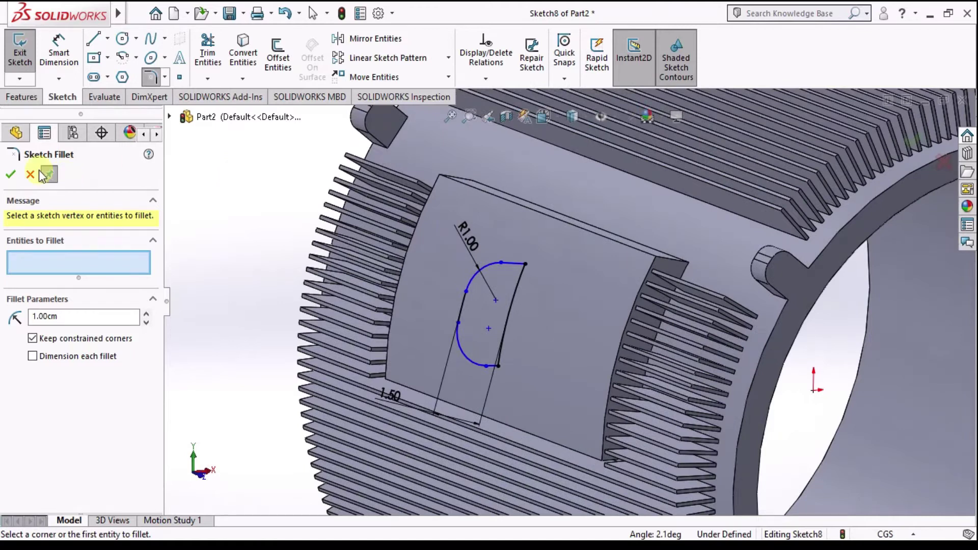
Step: Extrude the filleted profile as a Mid Plane boss 5.00 cm deep
click(30, 175)
click(21, 97)
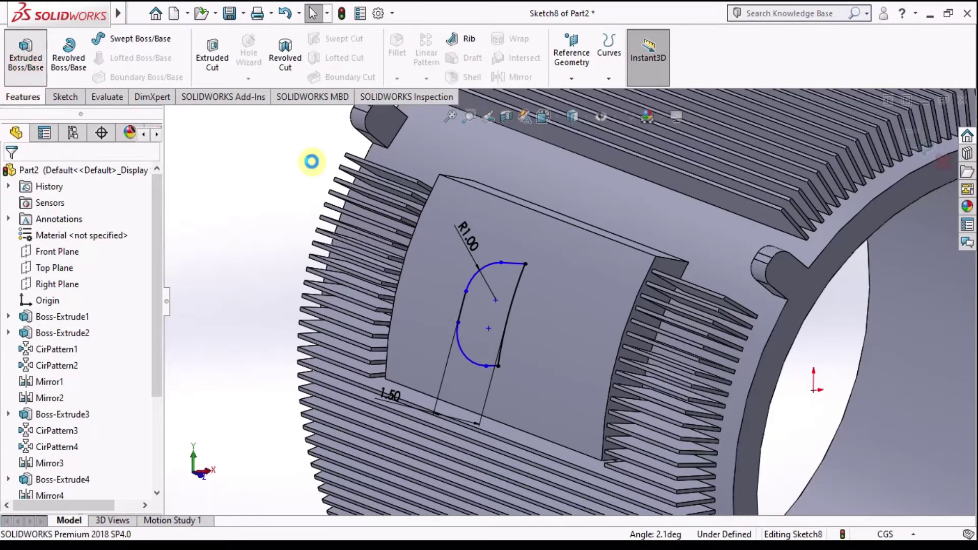
click(40, 263)
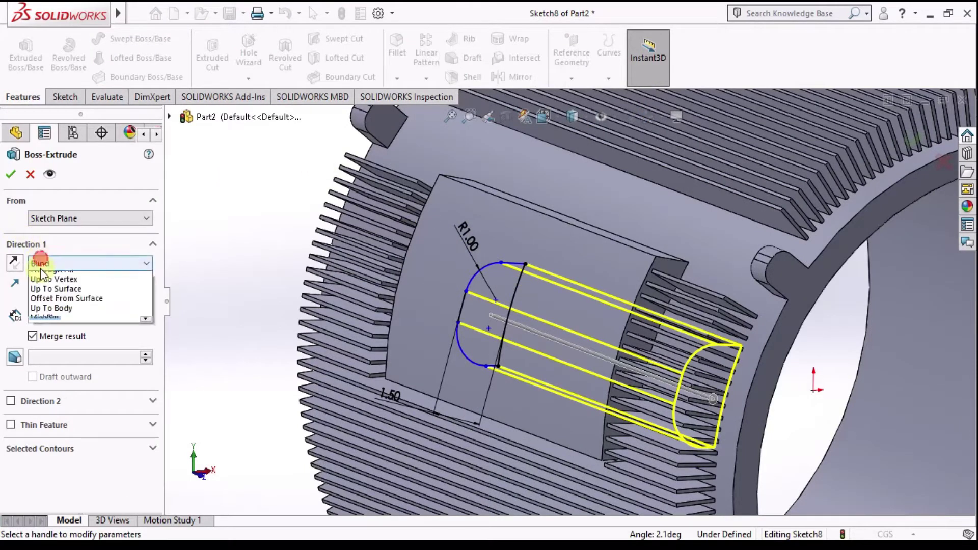
click(58, 339)
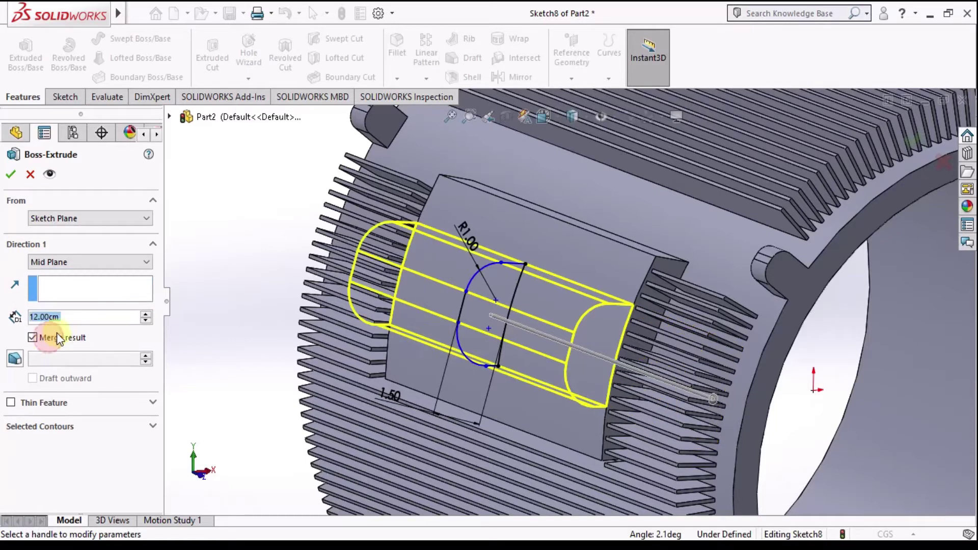
click(145, 321)
click(145, 322)
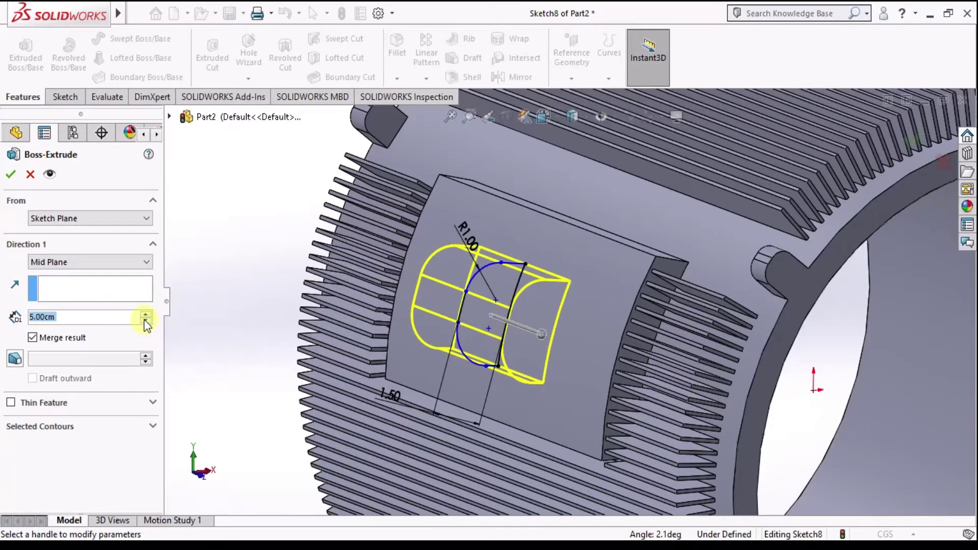
click(11, 174)
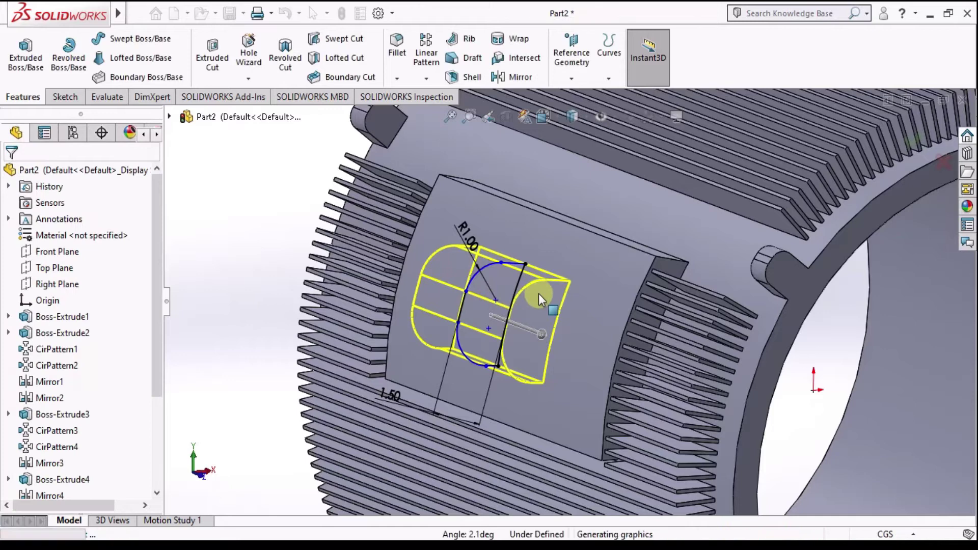
Step: Orbit the model to inspect the new boss on the finned housing
scroll(539, 294, up, 3)
mouse_move(561, 295)
middle_down()
mouse_move(542, 271)
mouse_move(571, 240)
mouse_move(586, 273)
mouse_move(679, 313)
mouse_move(515, 299)
mouse_move(556, 347)
middle_up()
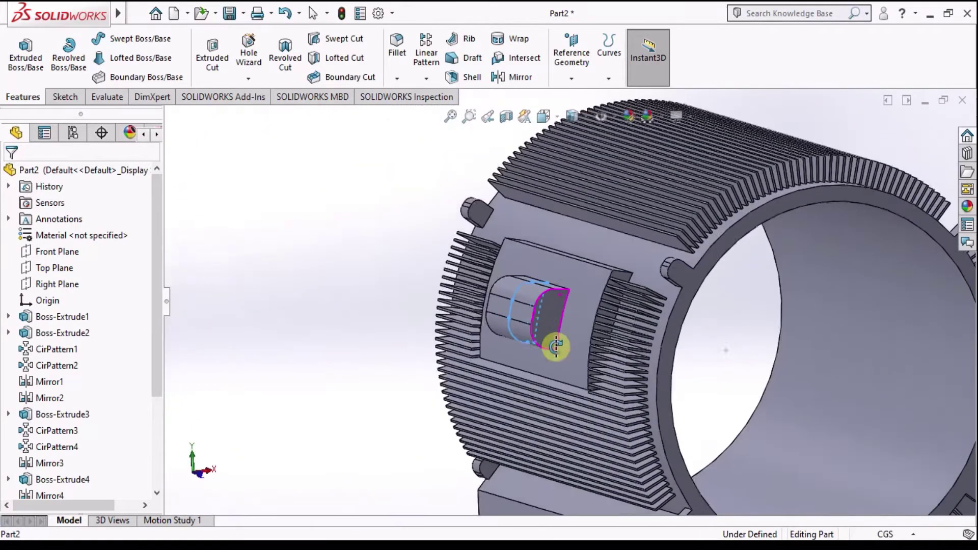
scroll(556, 347, up, 5)
mouse_move(421, 280)
middle_down()
mouse_move(622, 326)
mouse_move(626, 305)
mouse_move(618, 367)
mouse_move(666, 375)
mouse_move(641, 374)
middle_up()
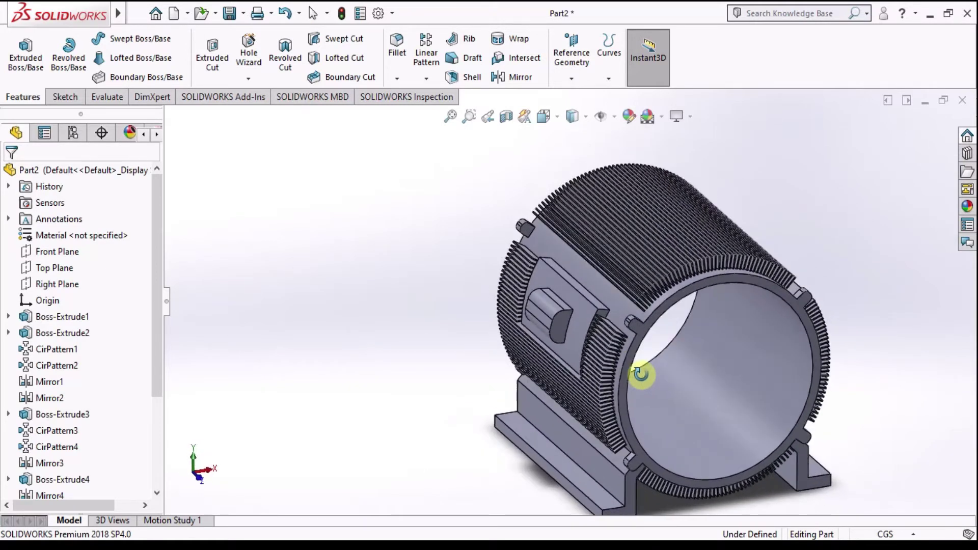
mouse_move(564, 229)
middle_down()
mouse_move(584, 245)
mouse_move(576, 214)
mouse_move(612, 218)
middle_up()
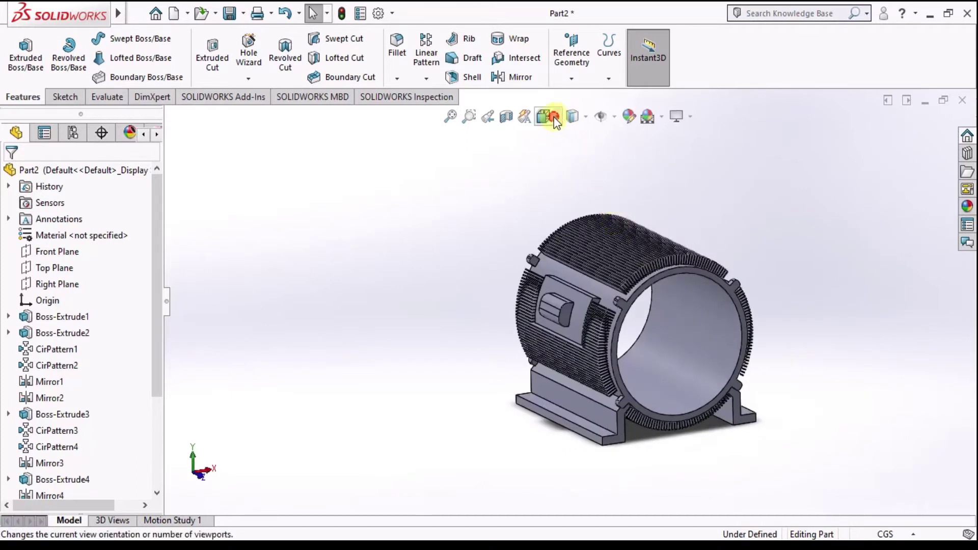
click(547, 116)
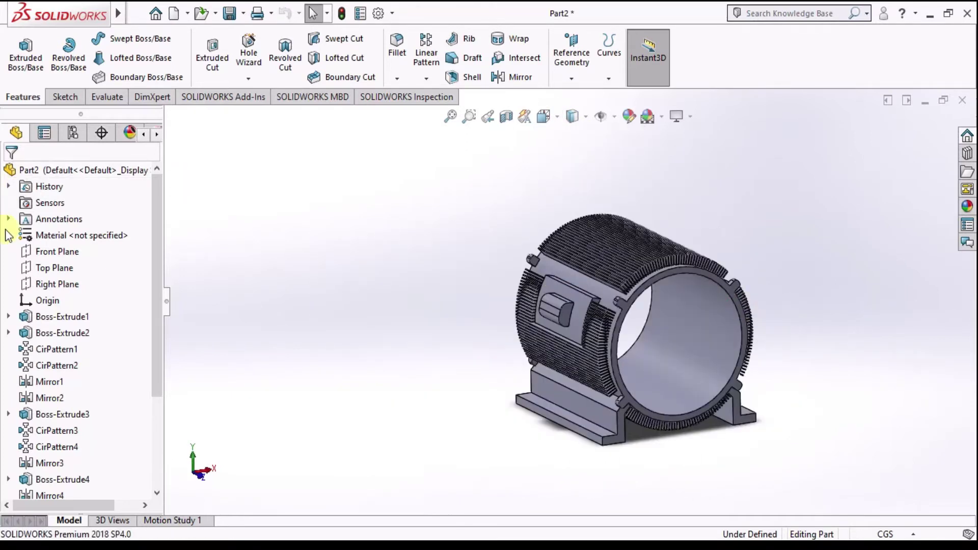
Step: Start a new sketch on the Front Plane, viewed Normal To
click(38, 250)
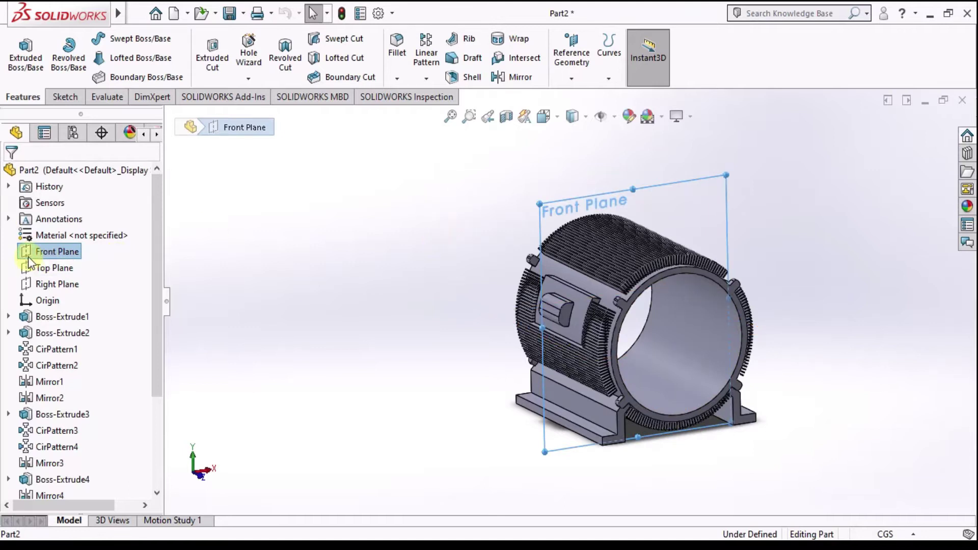
click(38, 228)
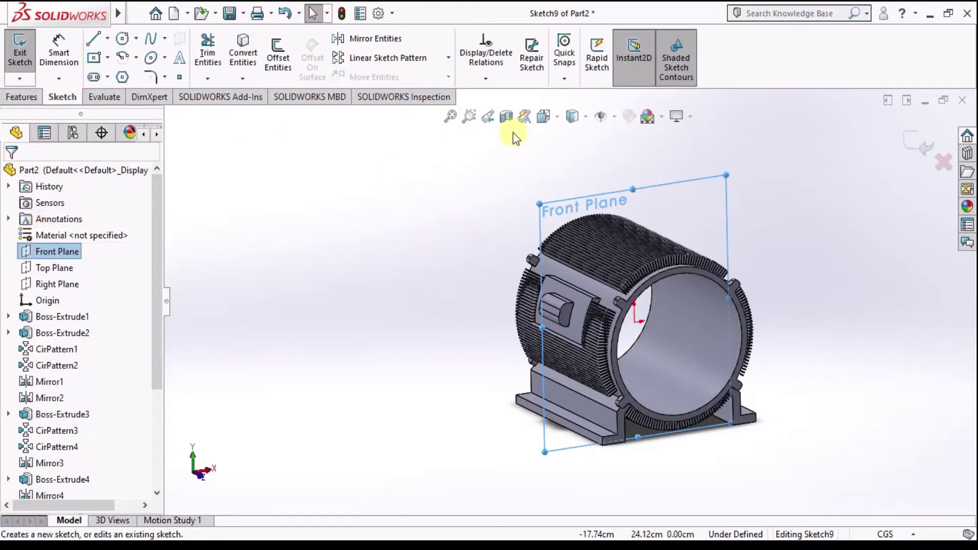
click(544, 120)
click(518, 338)
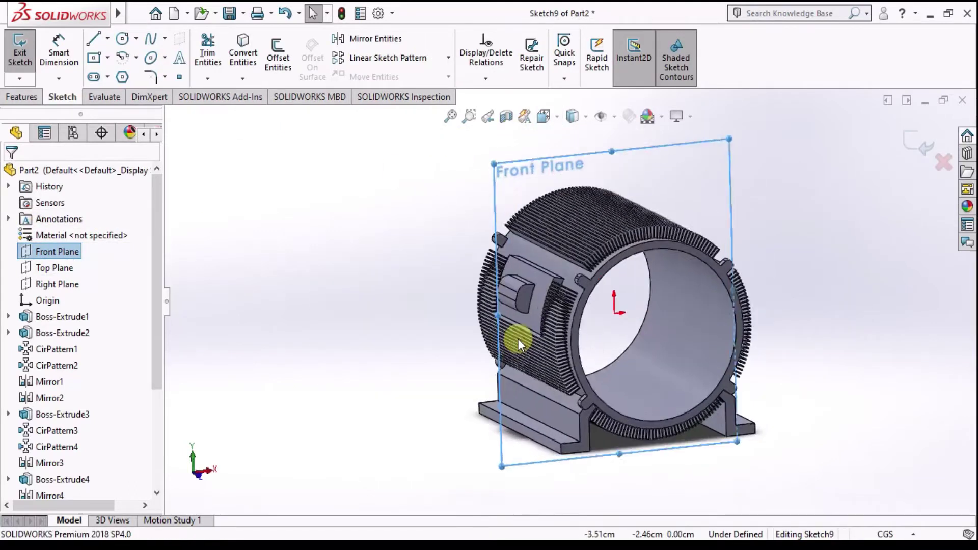
scroll(454, 245, down, 4)
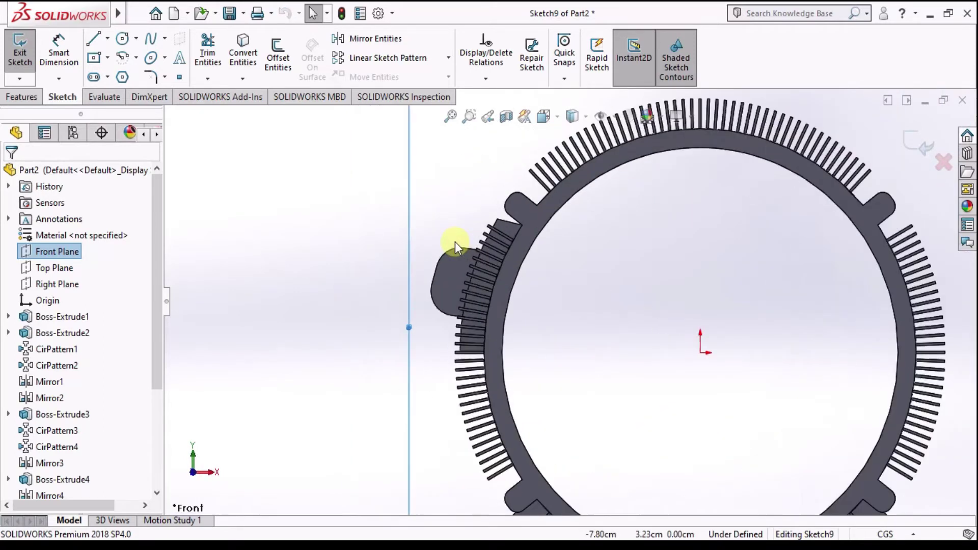
scroll(533, 298, down, 2)
Step: Convert the housing's inner circular edge into the sketch
click(539, 288)
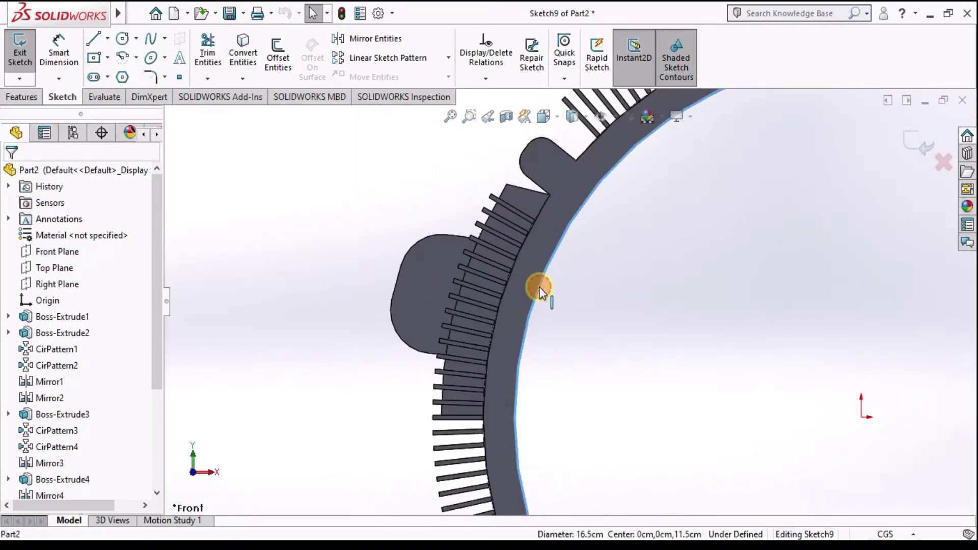
click(245, 54)
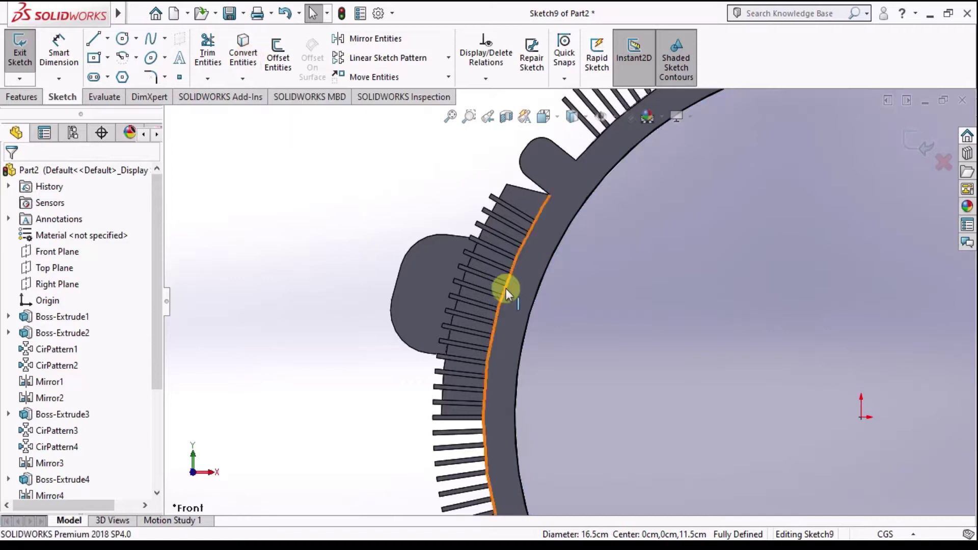
scroll(506, 288, down, 1)
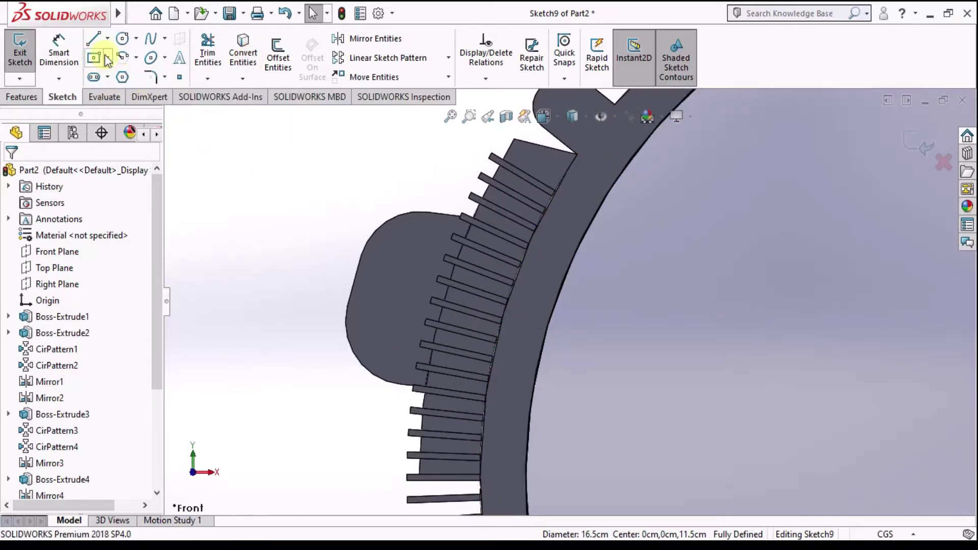
click(358, 271)
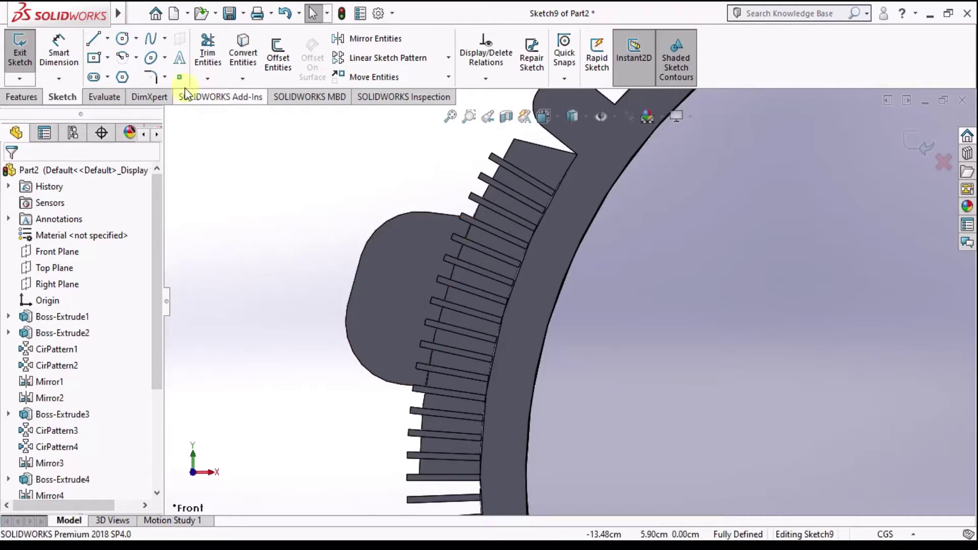
click(127, 38)
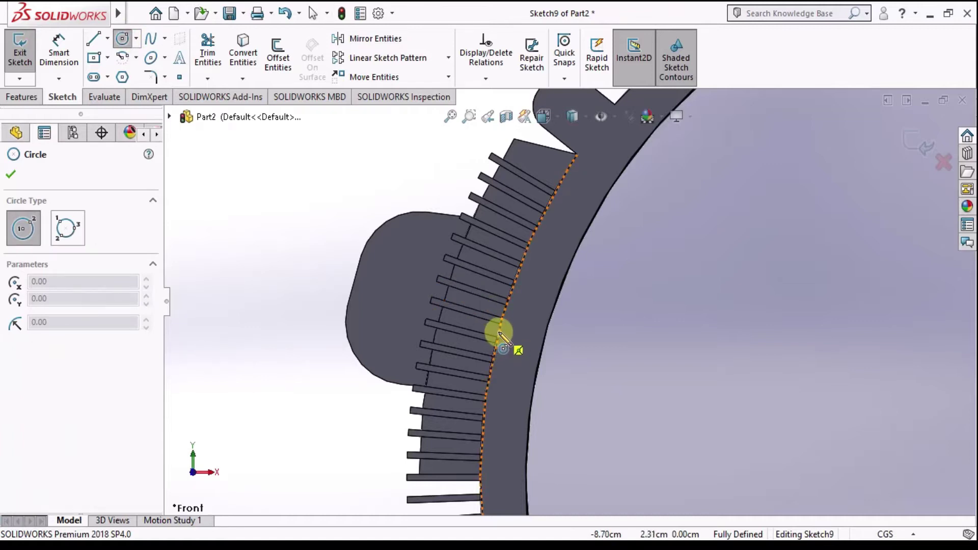
Step: Sketch trial circles on the terminal box, discarding the unfinished ones
click(499, 332)
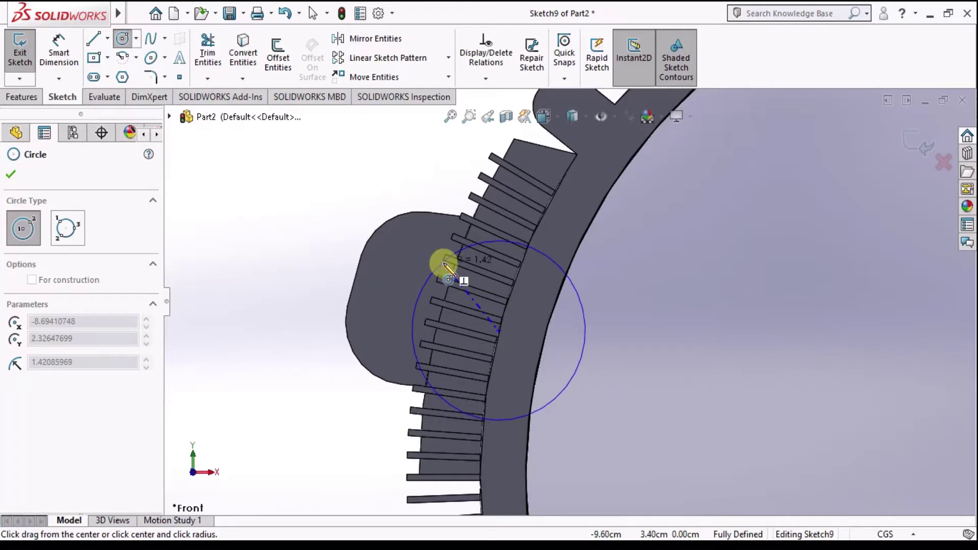
key(Escape)
click(121, 39)
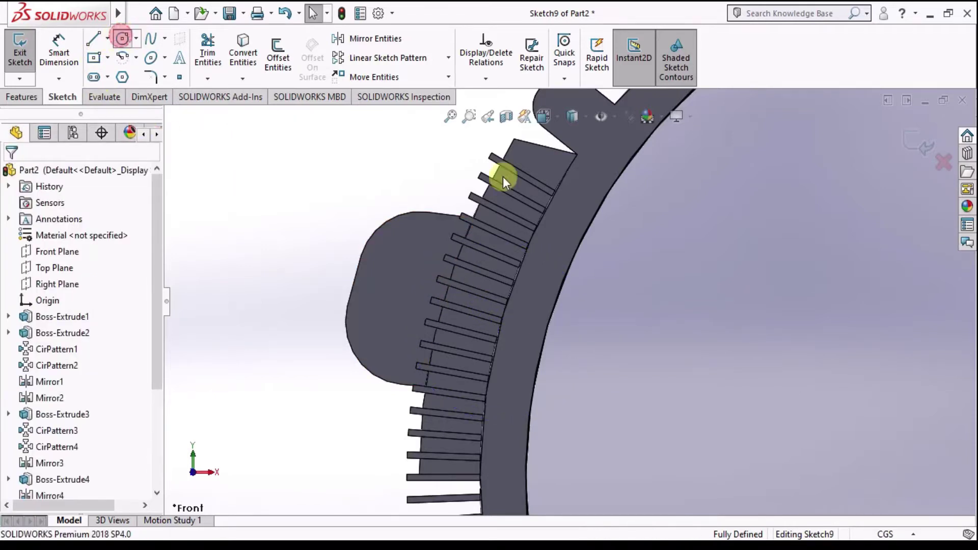
click(470, 322)
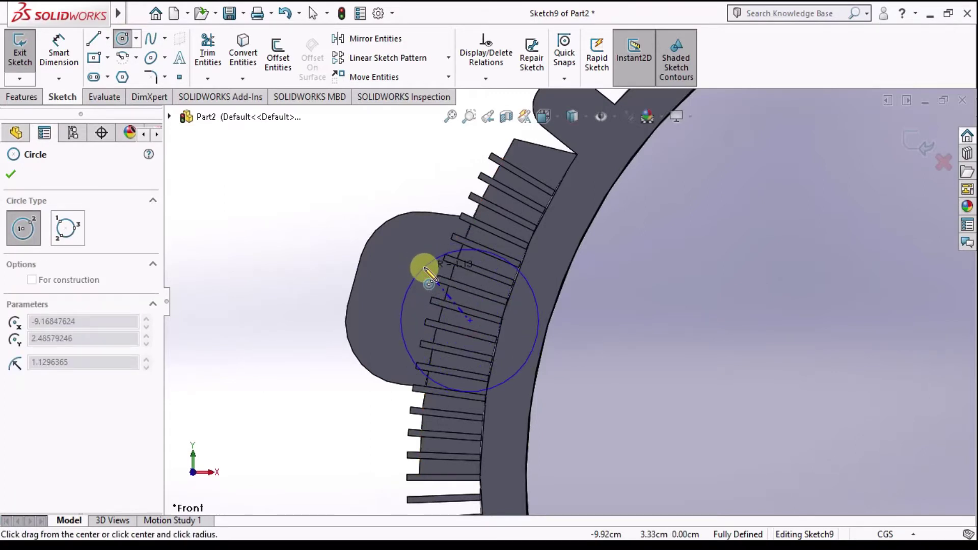
key(Escape)
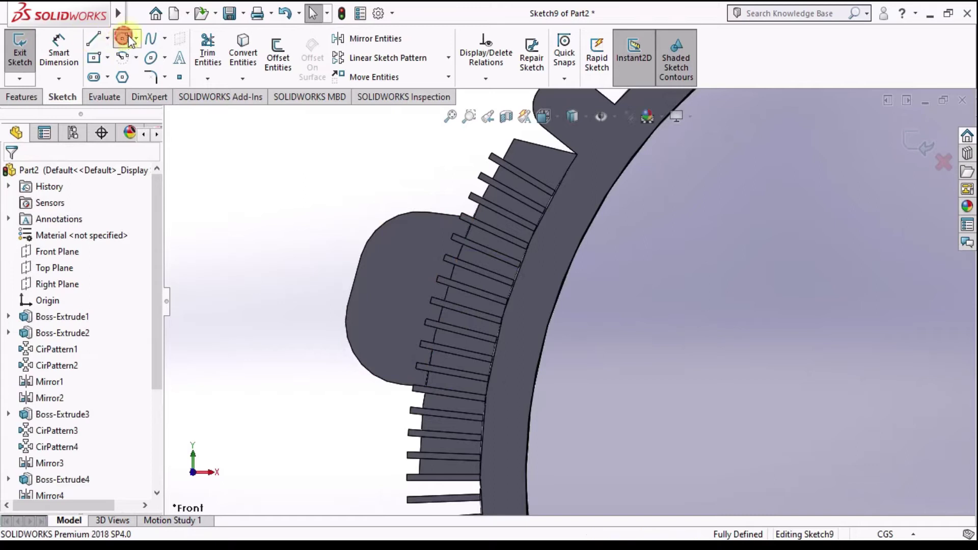
click(125, 38)
click(477, 306)
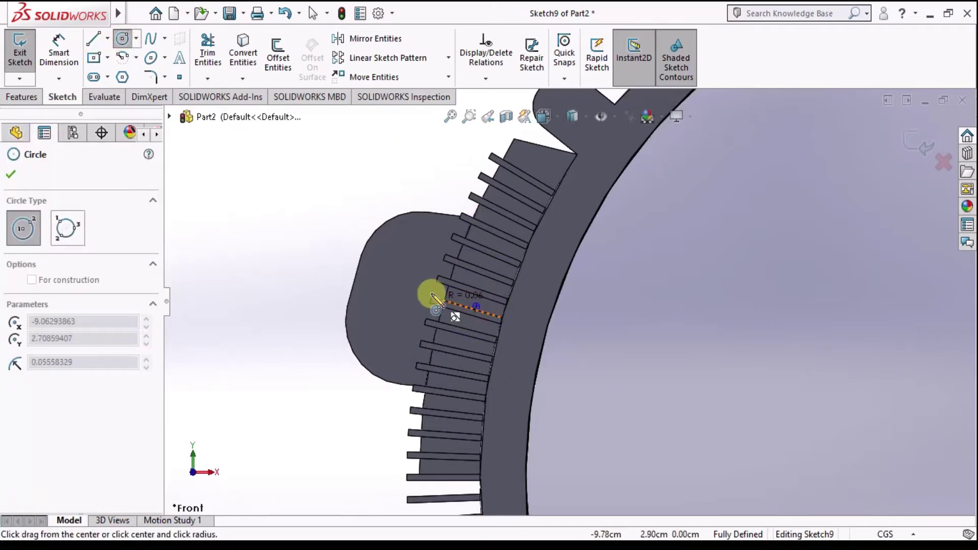
click(402, 290)
key(Escape)
Step: Return to the straight-on front view zoomed onto the terminal box
mouse_move(513, 297)
middle_down()
mouse_move(622, 273)
mouse_move(607, 284)
mouse_move(640, 302)
mouse_move(639, 340)
mouse_move(612, 306)
mouse_move(613, 185)
middle_up()
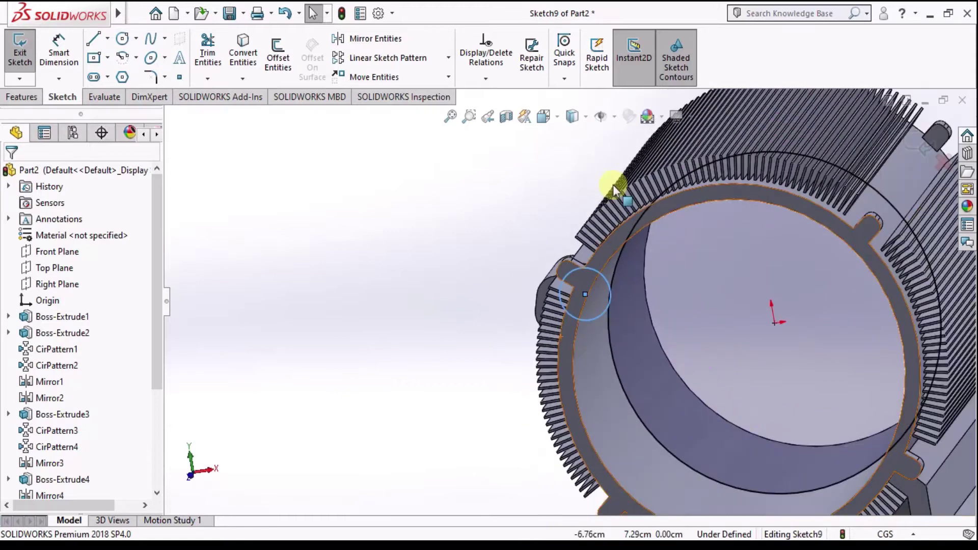
click(542, 118)
click(459, 341)
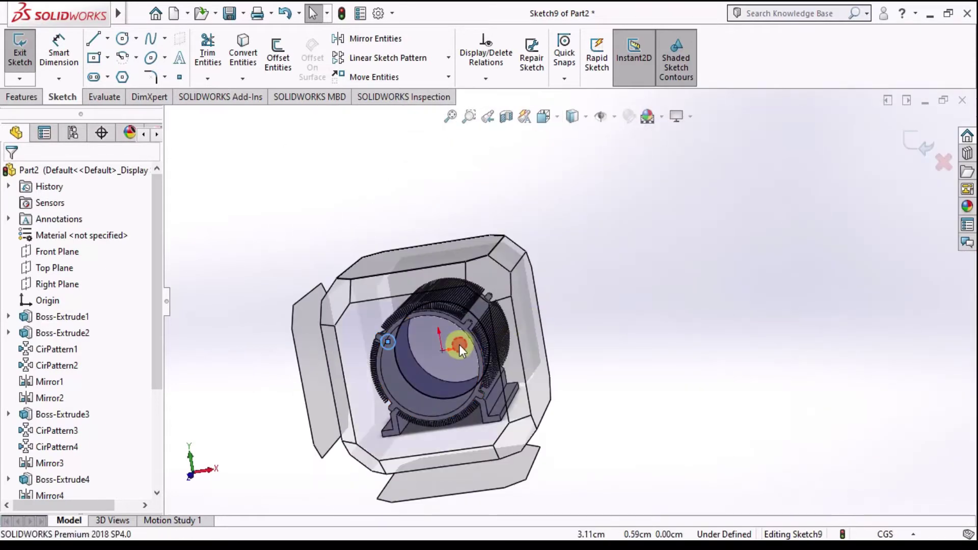
scroll(445, 254, down, 3)
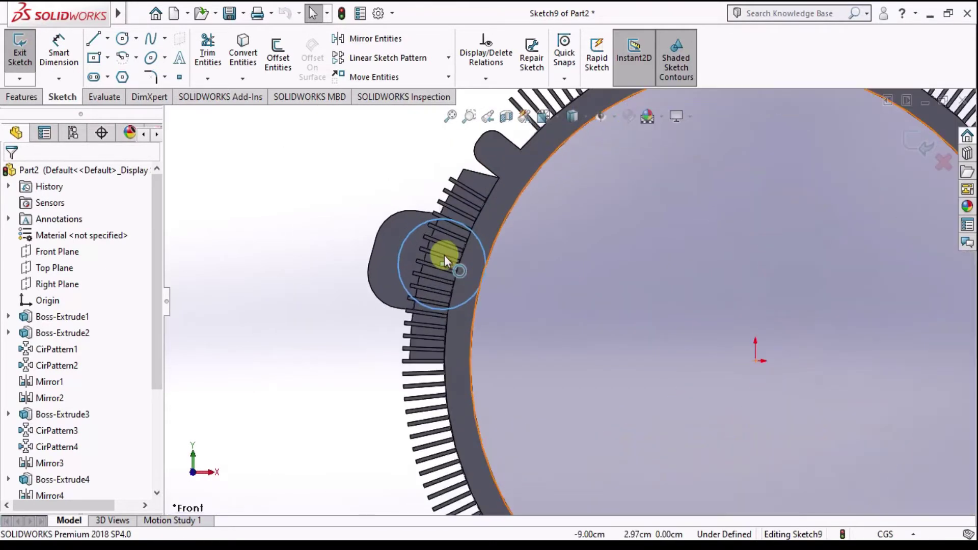
scroll(444, 255, up, 1)
click(444, 256)
scroll(469, 250, down, 3)
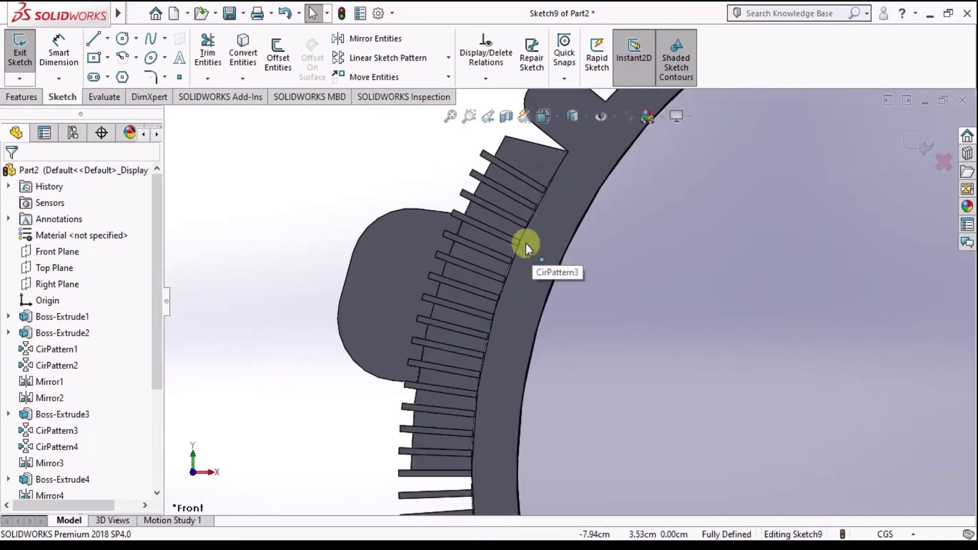
click(480, 252)
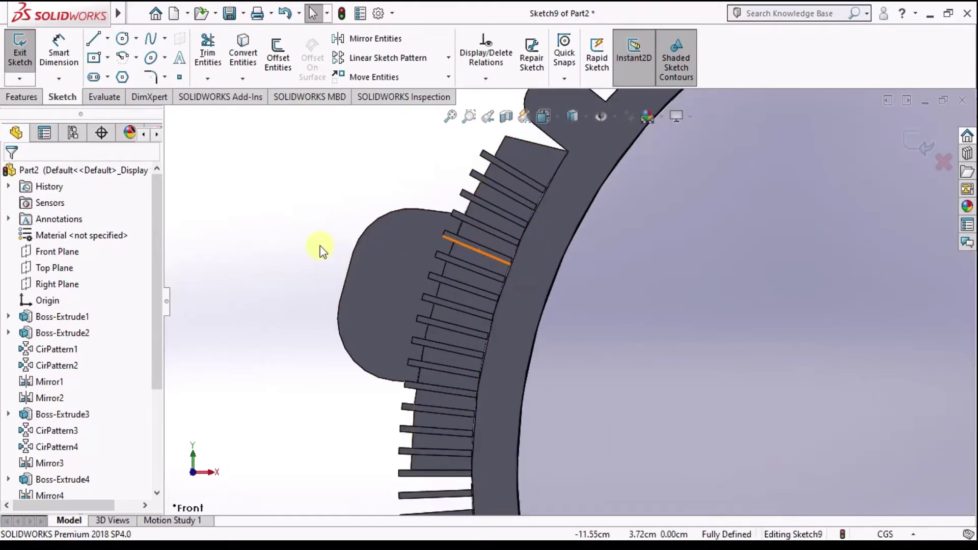
Step: Offset the terminal box's rounded outline 0.50 cm inward
click(351, 255)
ctrl+click(360, 238)
ctrl+click(339, 330)
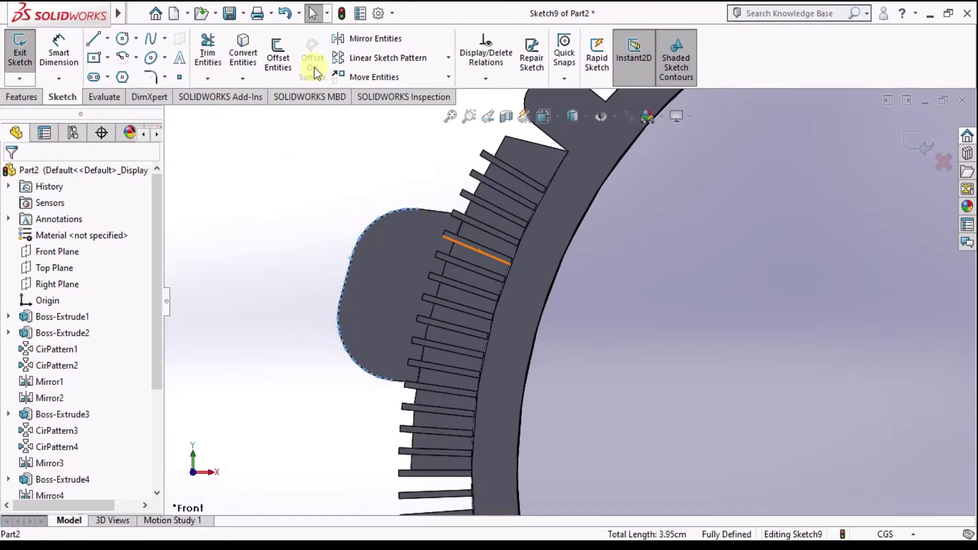
click(278, 57)
mouse_move(274, 211)
mouse_down()
mouse_move(395, 270)
mouse_move(386, 258)
mouse_up()
Step: Draw three connected lines from the offset curve past the ring wall, closing the outline
click(107, 38)
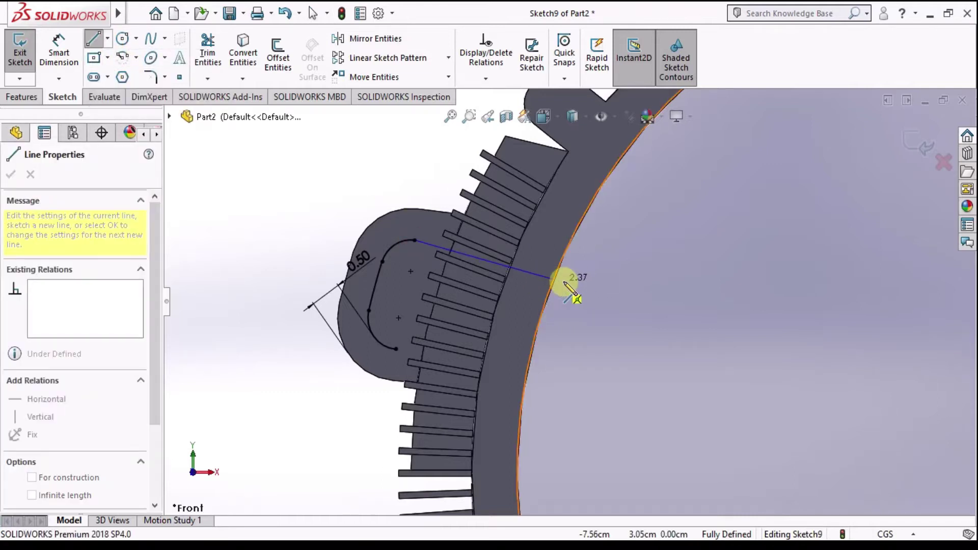
click(588, 284)
click(562, 407)
click(396, 351)
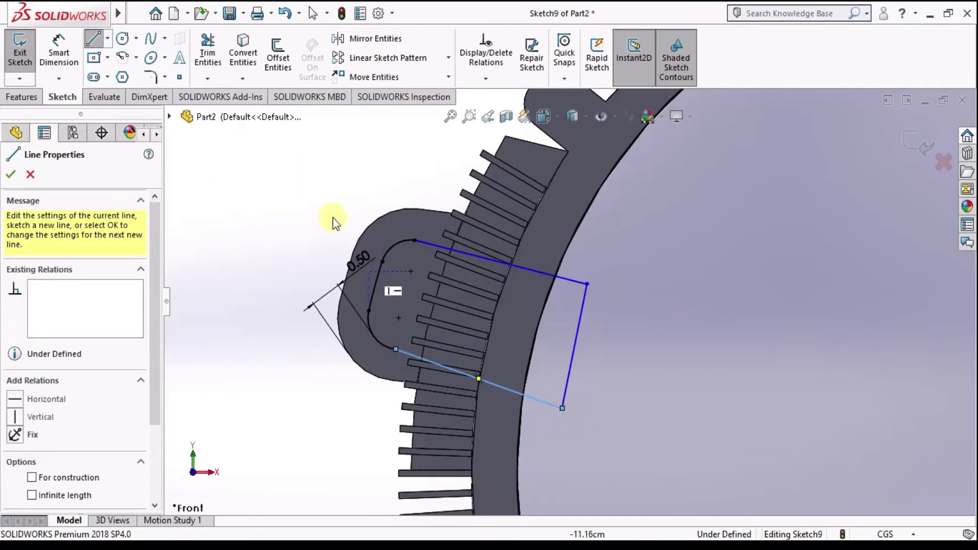
key(Escape)
Step: Trim away the leftover outer arc pieces so the profile is closed
click(206, 64)
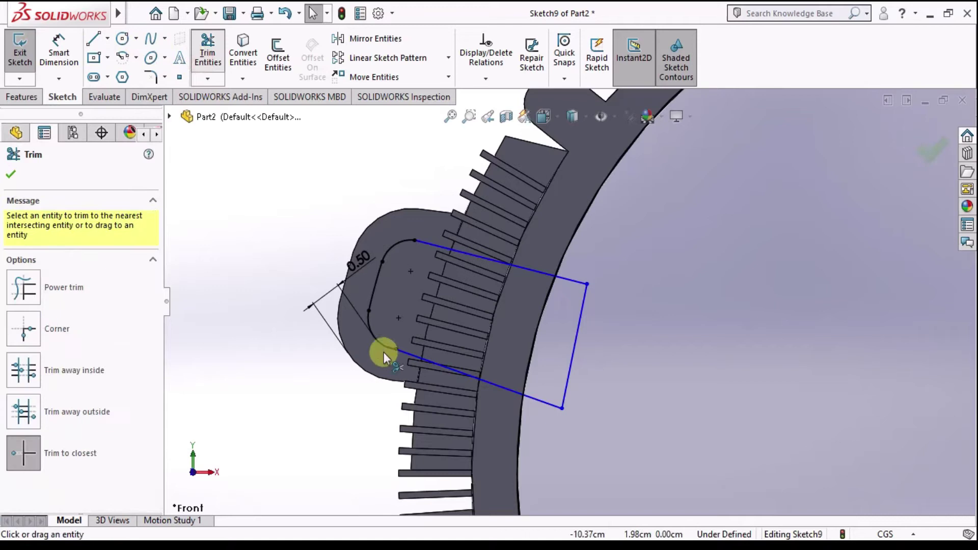
click(521, 430)
click(531, 374)
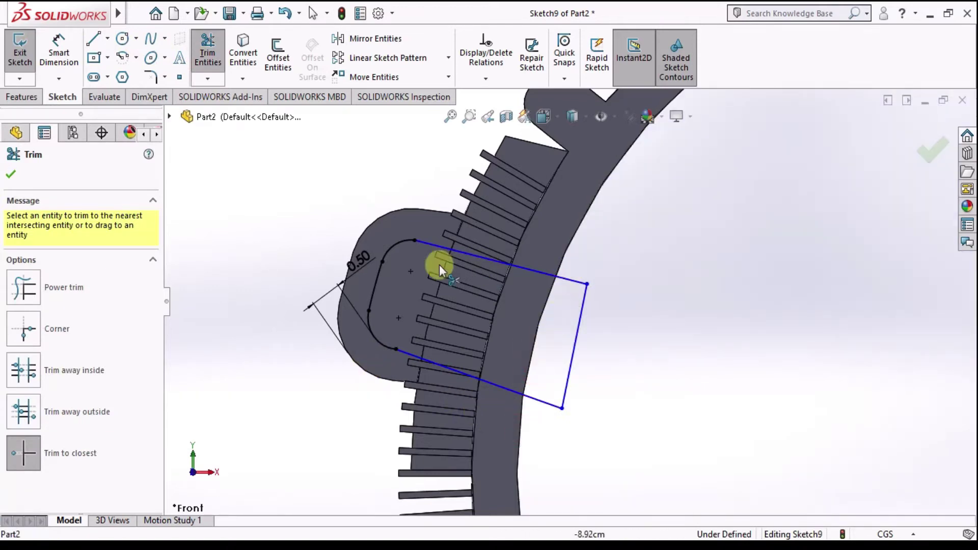
click(11, 175)
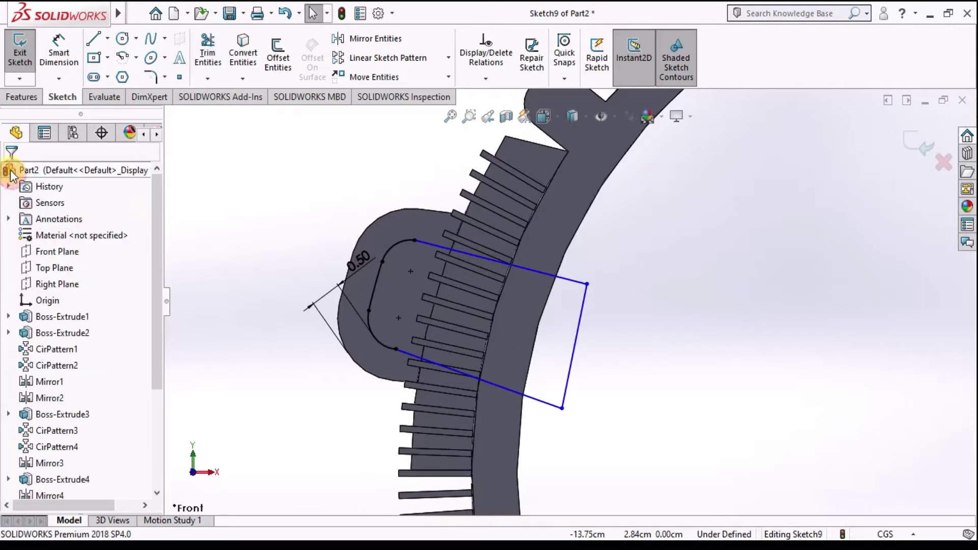
click(22, 97)
click(199, 56)
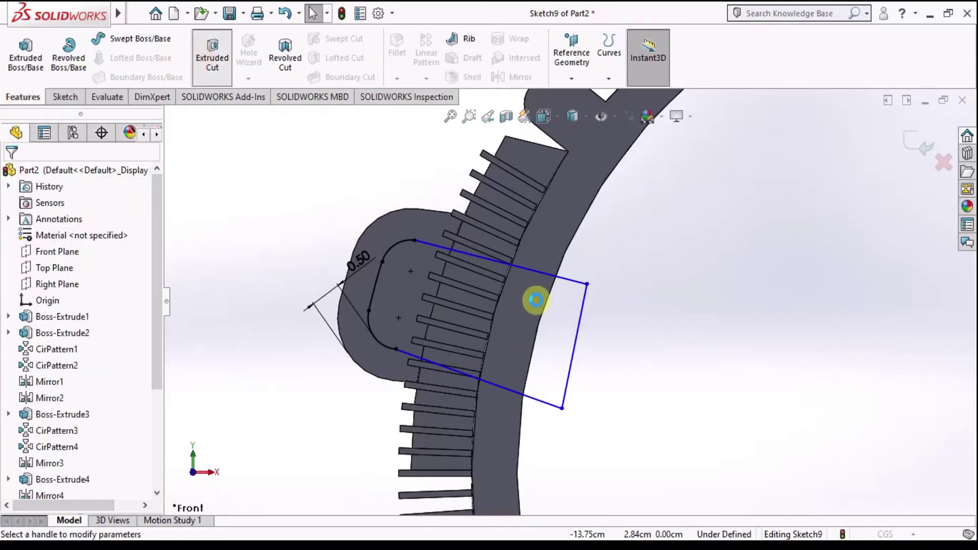
Step: Cut the profile Mid Plane 4 cm deep through the housing wall into the bore
scroll(536, 300, up, 3)
middle_drag(536, 301, 530, 335)
scroll(531, 335, up, 3)
scroll(378, 243, down, 3)
click(141, 268)
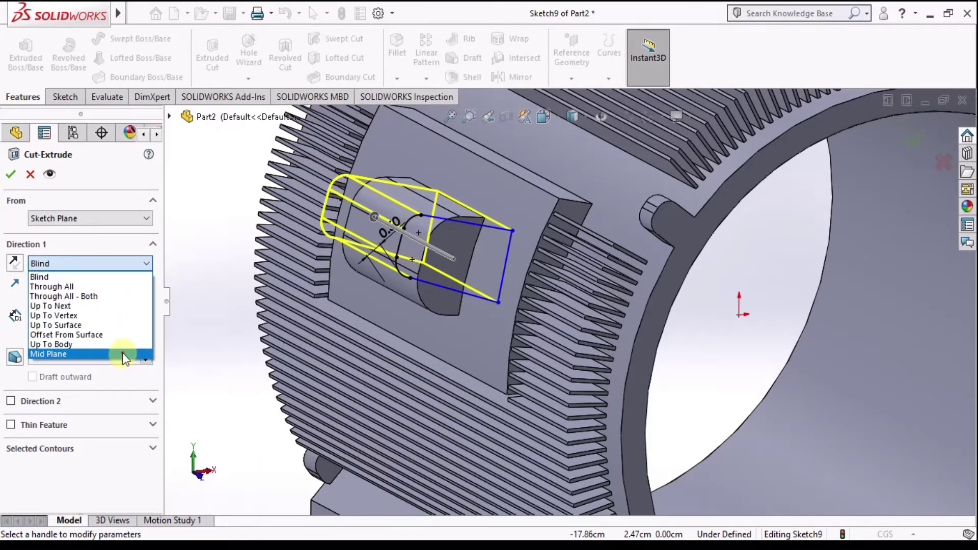
click(123, 354)
text(4)
key(Return)
click(10, 174)
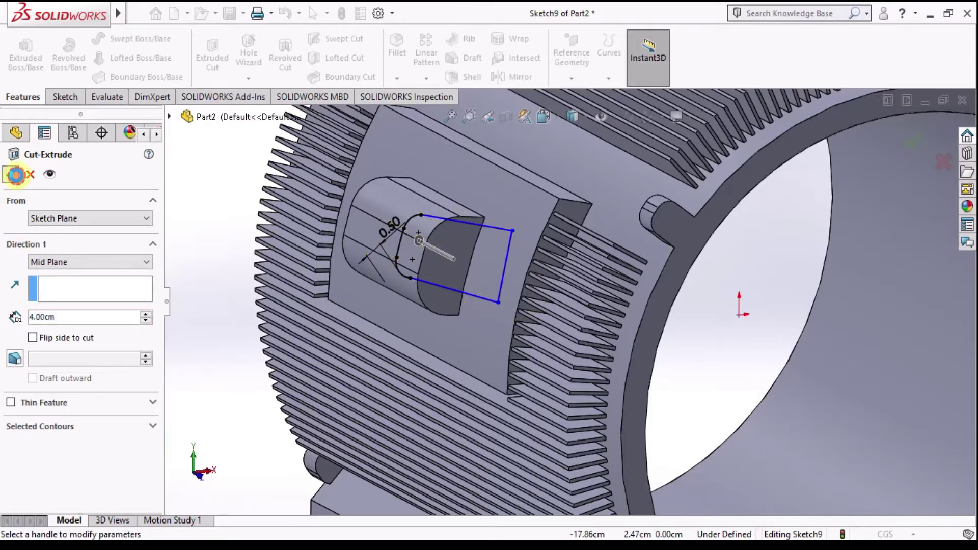
mouse_move(582, 246)
middle_down()
mouse_move(539, 219)
mouse_move(513, 219)
mouse_move(574, 280)
mouse_move(621, 277)
mouse_move(631, 260)
mouse_move(643, 294)
mouse_move(560, 229)
middle_up()
Step: Fillet the four edges of the cut opening with a 0.3 cm radius
click(399, 77)
click(402, 95)
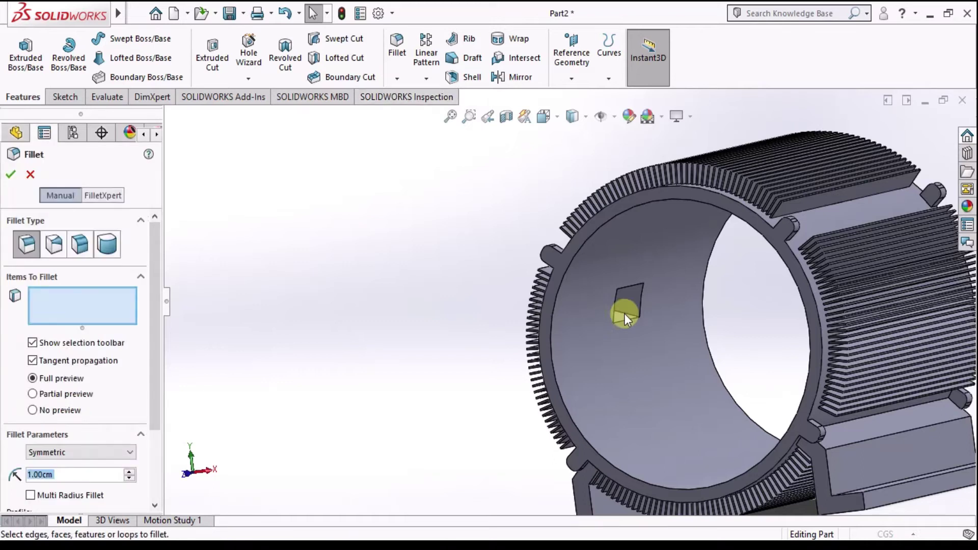
scroll(625, 314, down, 5)
click(578, 286)
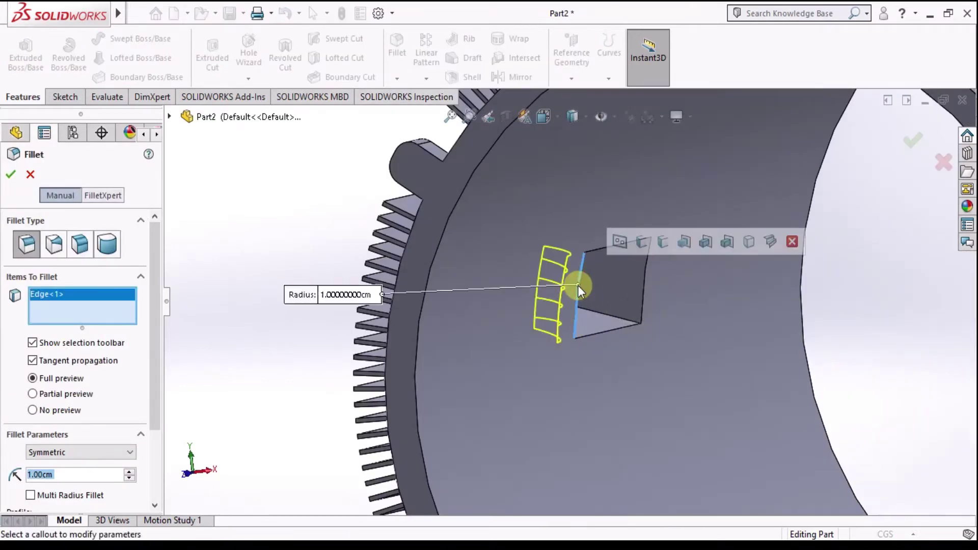
click(619, 263)
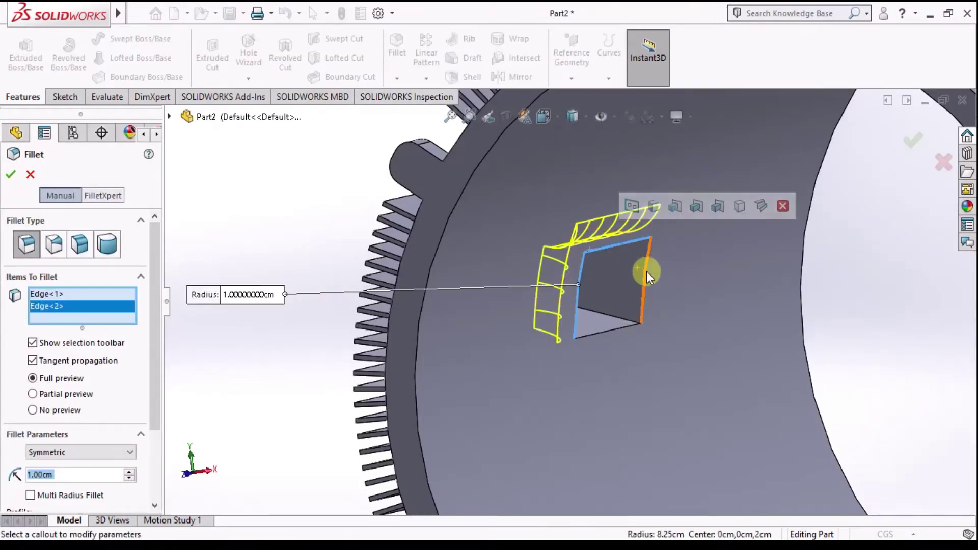
click(646, 271)
click(598, 333)
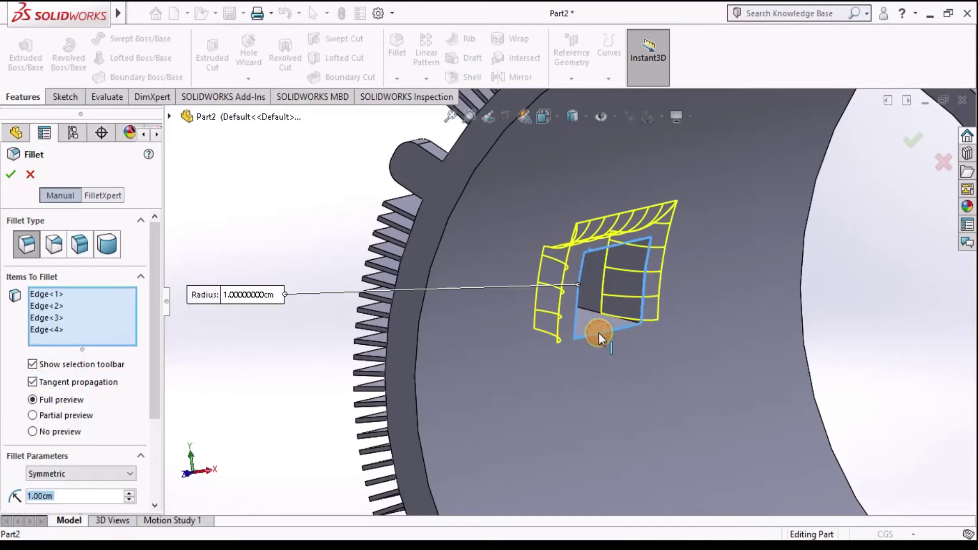
text(0.3)
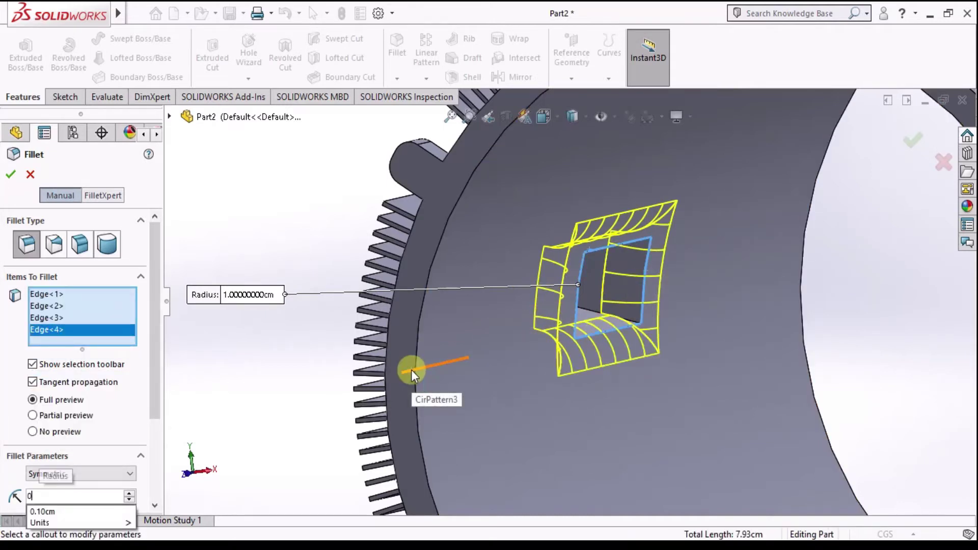
key(Return)
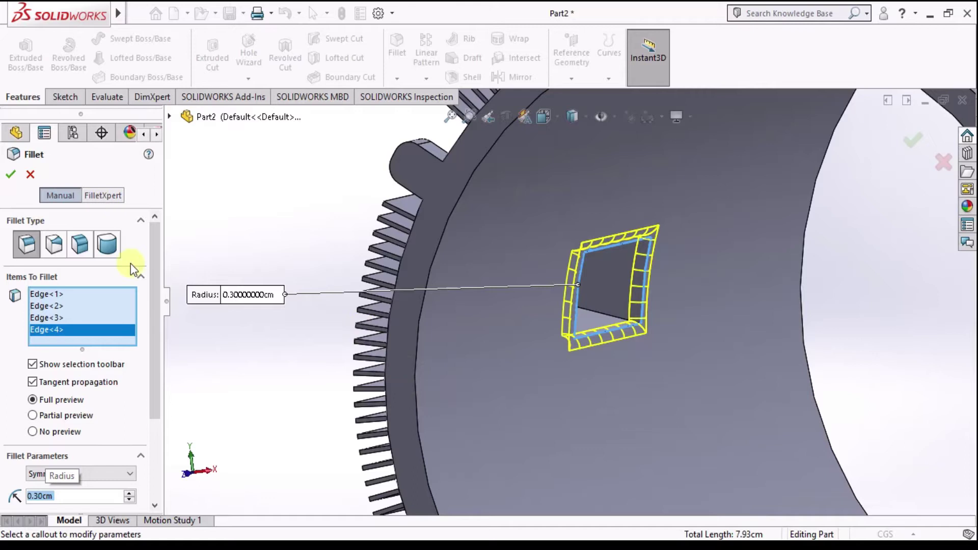
click(10, 176)
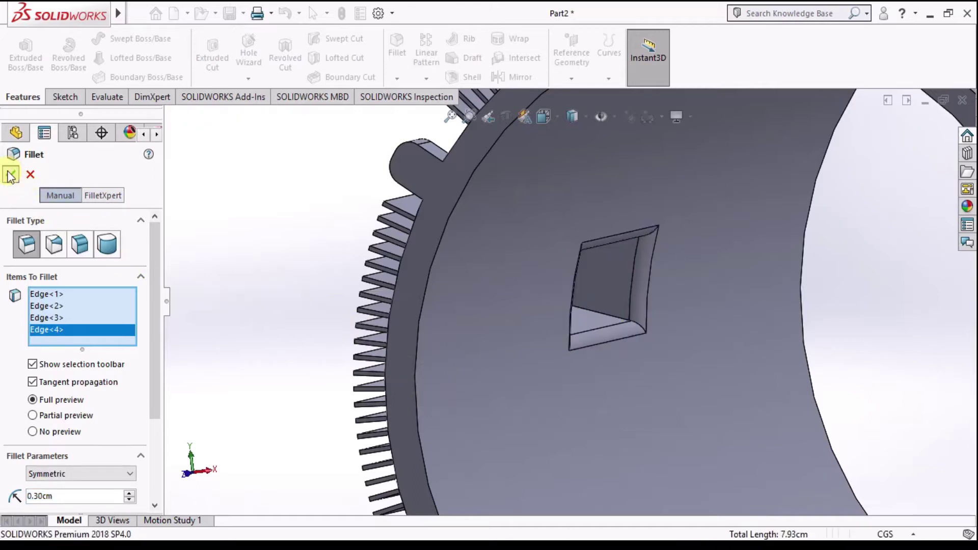
key(ctrl+7)
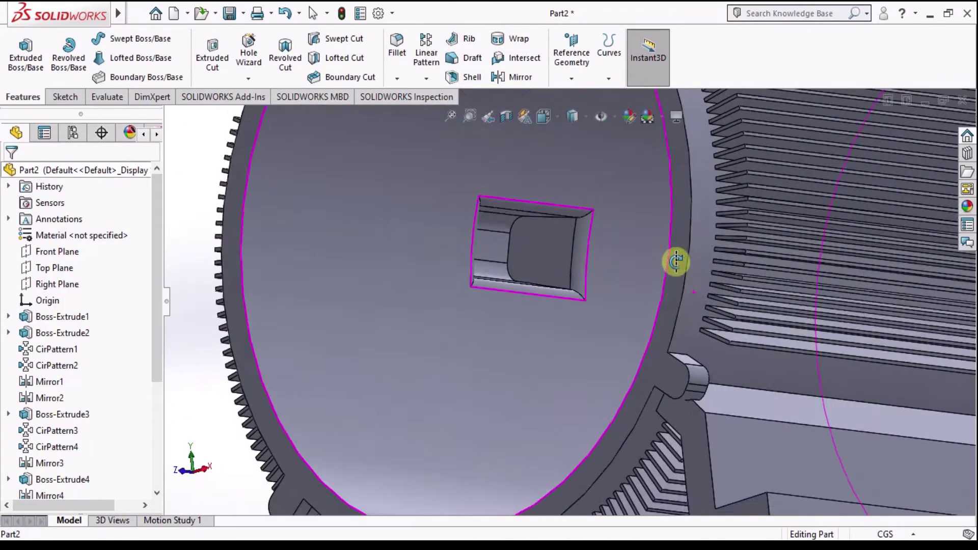
mouse_move(734, 306)
middle_down()
mouse_move(701, 291)
mouse_move(805, 350)
mouse_move(702, 345)
mouse_move(742, 340)
mouse_move(681, 332)
mouse_move(697, 277)
mouse_move(690, 308)
mouse_move(749, 332)
mouse_move(655, 328)
mouse_move(523, 235)
middle_up()
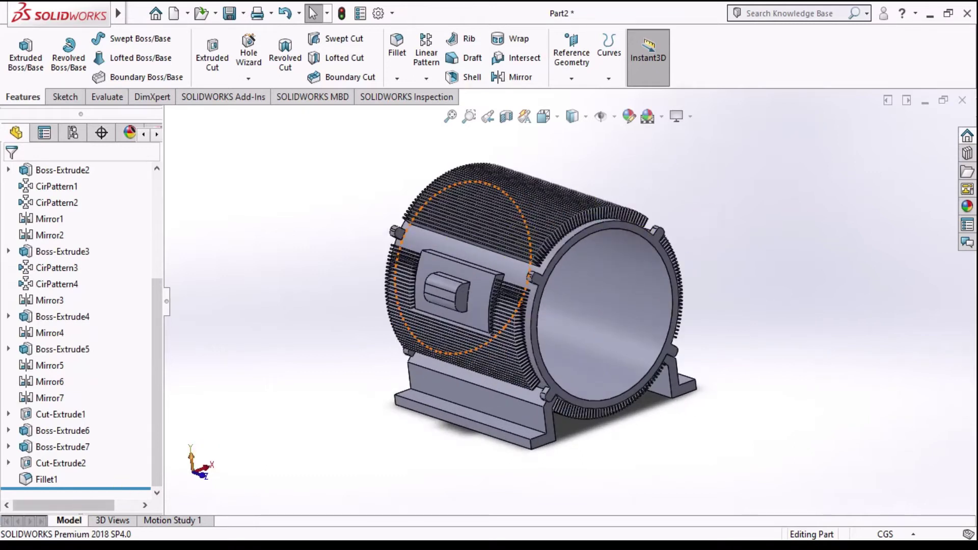
key(alt+Tab)
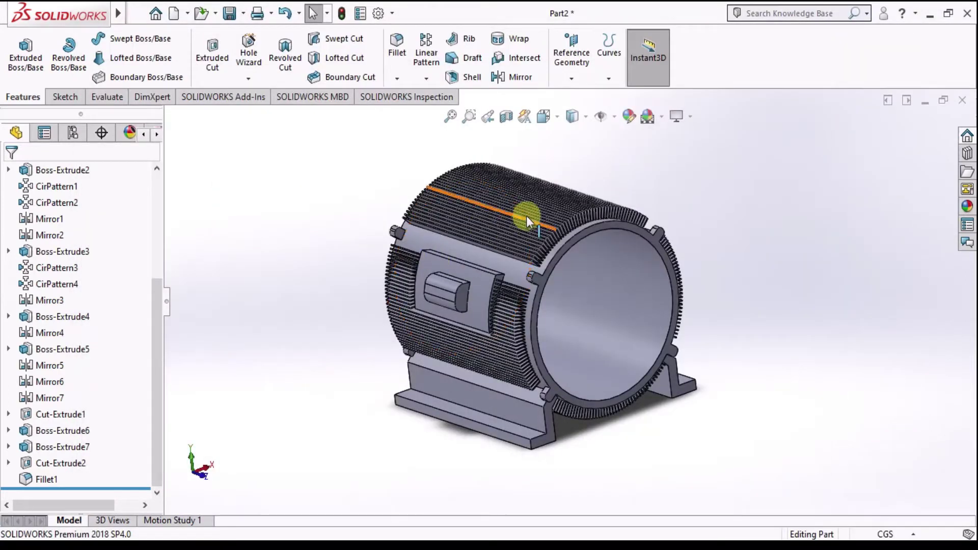
mouse_move(524, 212)
middle_down()
mouse_move(502, 212)
mouse_move(484, 167)
mouse_move(476, 203)
mouse_move(489, 193)
middle_up()
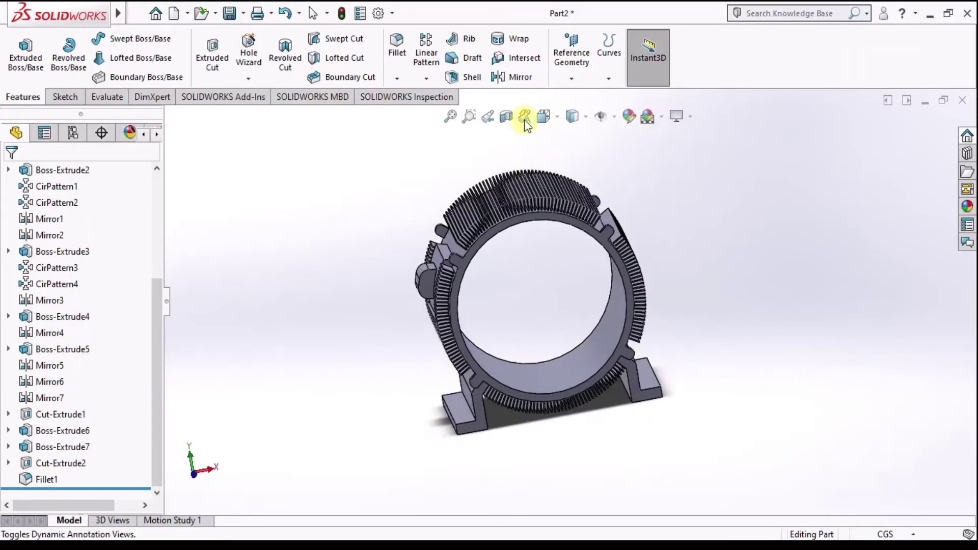
Step: Start a new sketch on the Front Plane in the front view
click(542, 115)
click(451, 350)
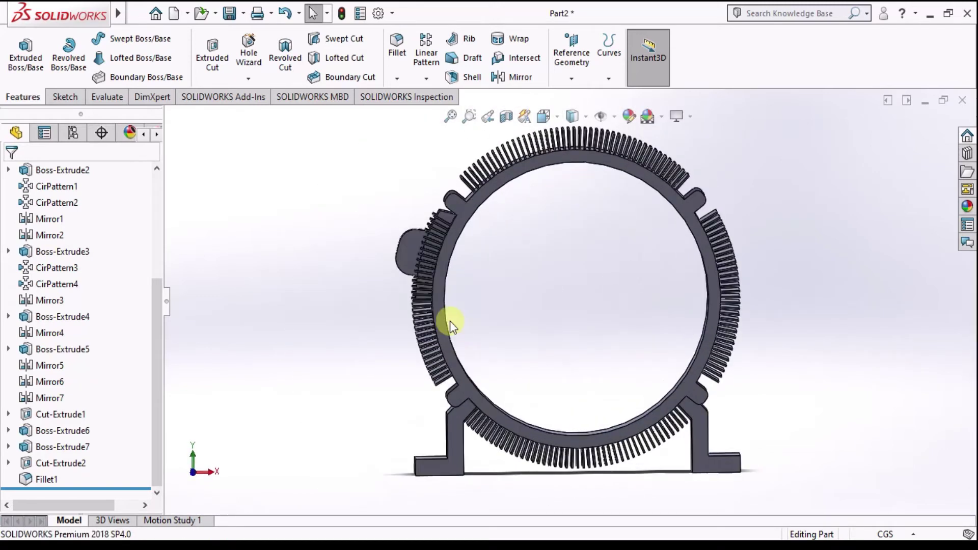
scroll(535, 212, down, 3)
scroll(536, 211, down, 2)
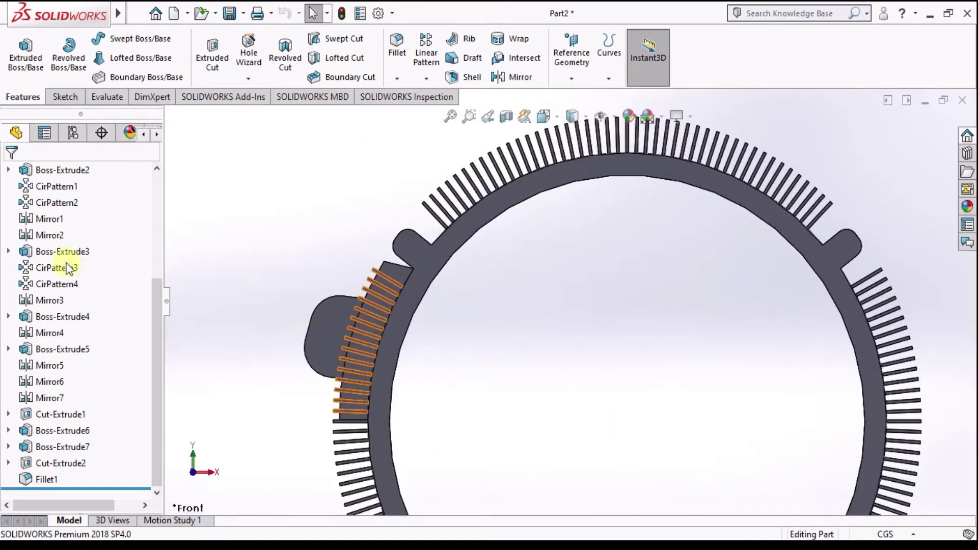
scroll(50, 241, up, 3)
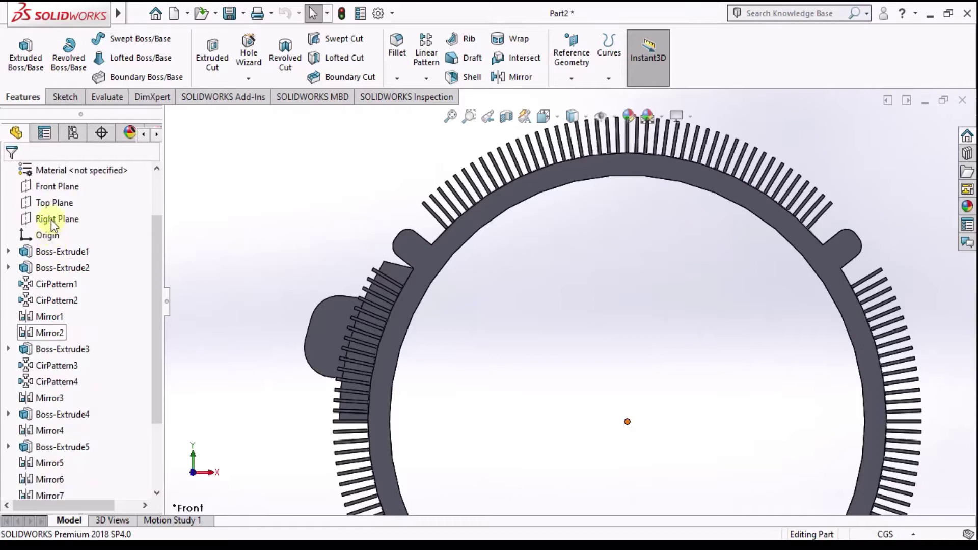
click(51, 188)
click(62, 169)
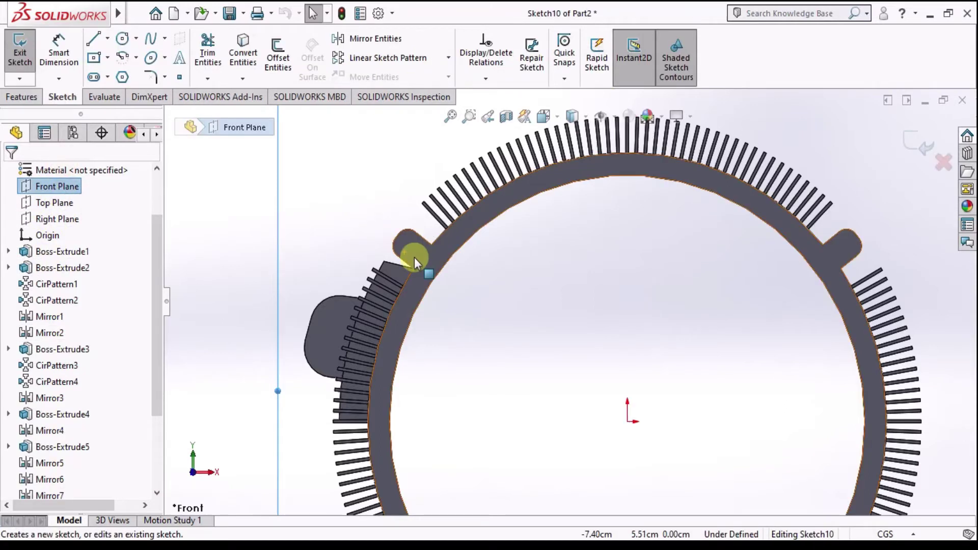
scroll(414, 260, down, 3)
scroll(414, 260, down, 3)
Step: Draw a line from the terminal box's top corner to the ring, plus a circle on the ring's outer surface
click(96, 42)
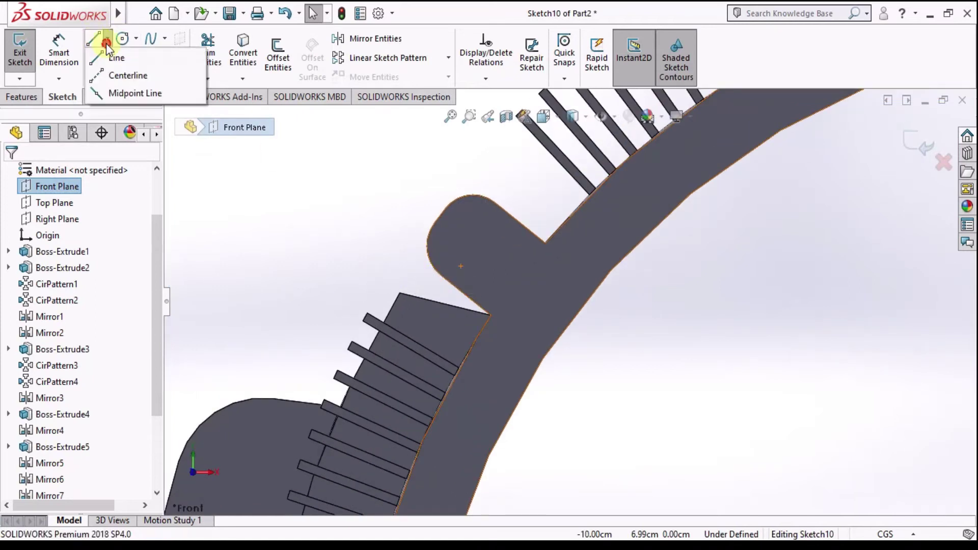
click(400, 294)
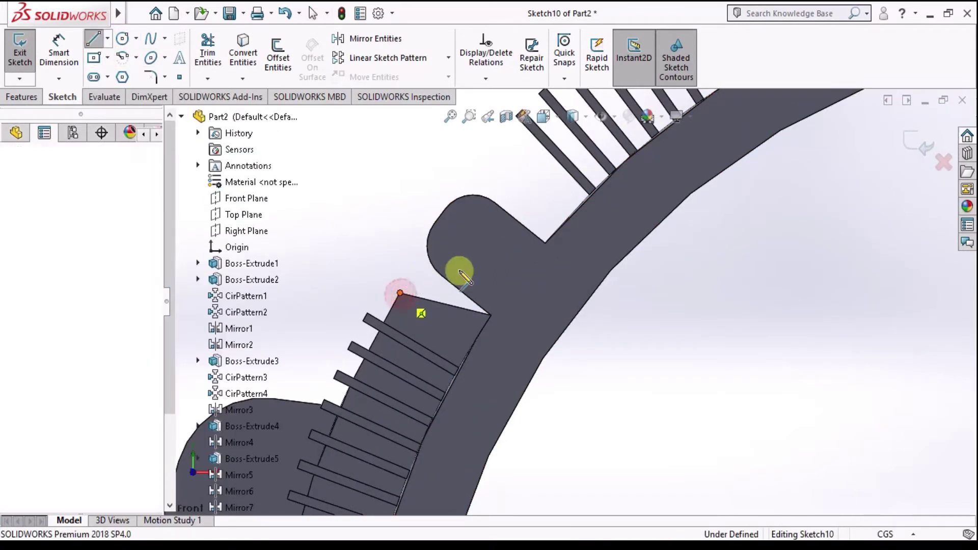
click(563, 225)
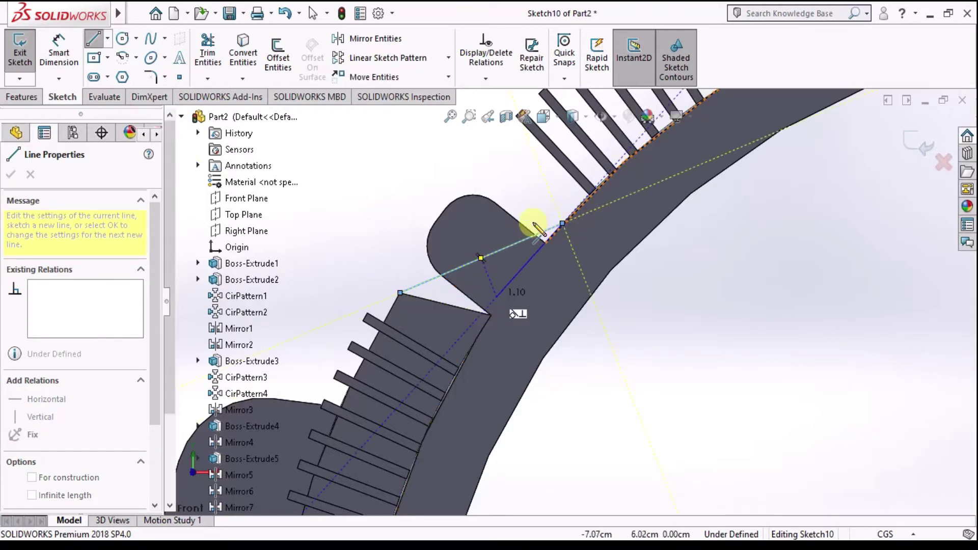
key(Escape)
key(Escape)
click(574, 213)
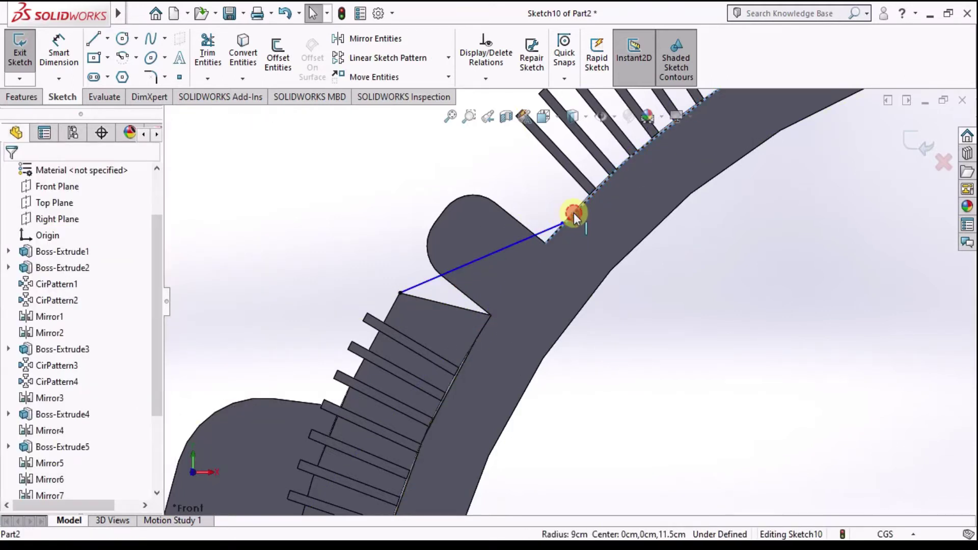
scroll(536, 292, up, 4)
click(363, 208)
click(120, 41)
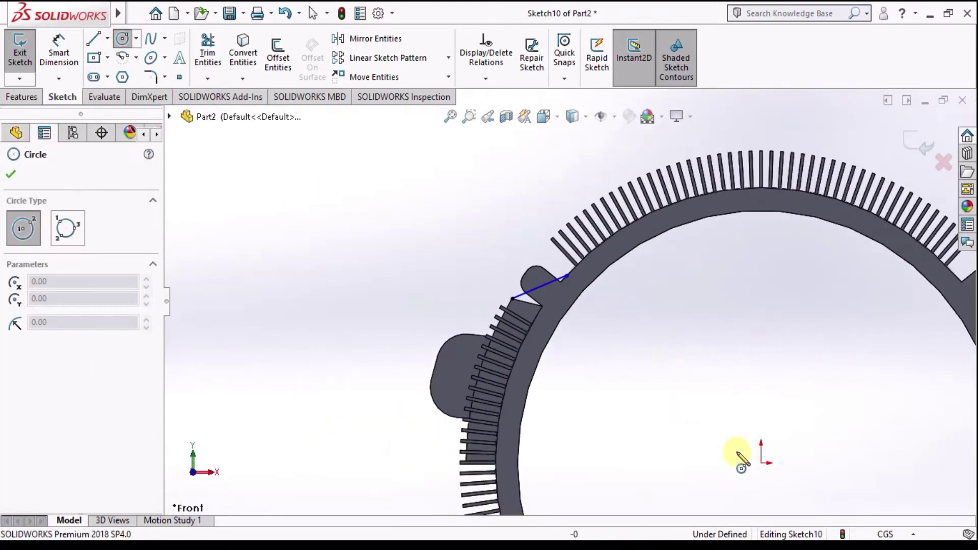
click(761, 464)
scroll(530, 296, down, 5)
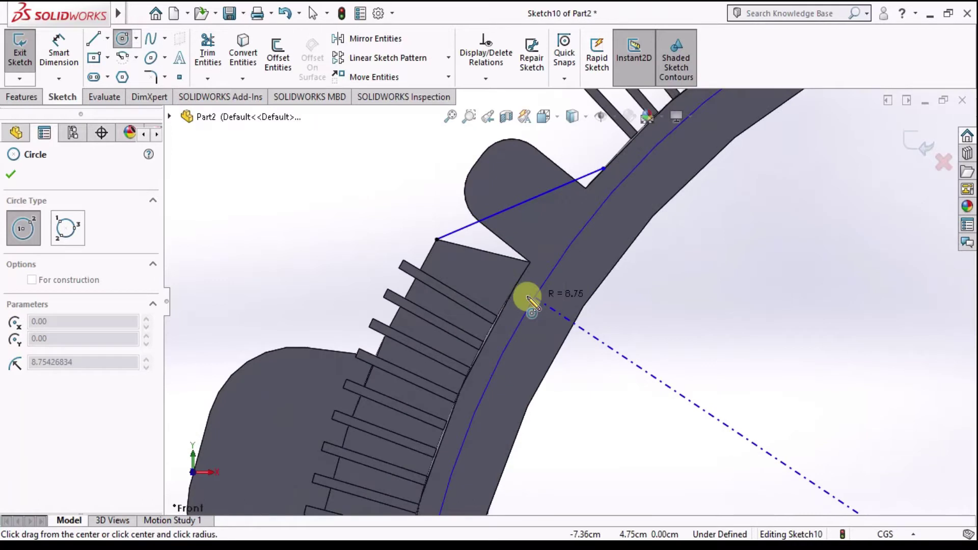
click(525, 293)
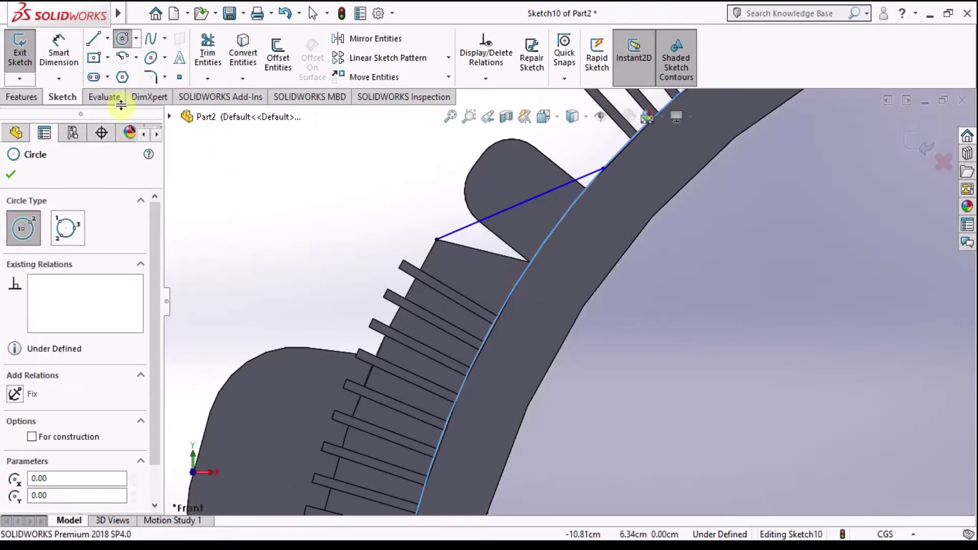
Step: Add a second line to the terminal box-ring junction and trim the circle to close the triangle
click(107, 38)
click(102, 59)
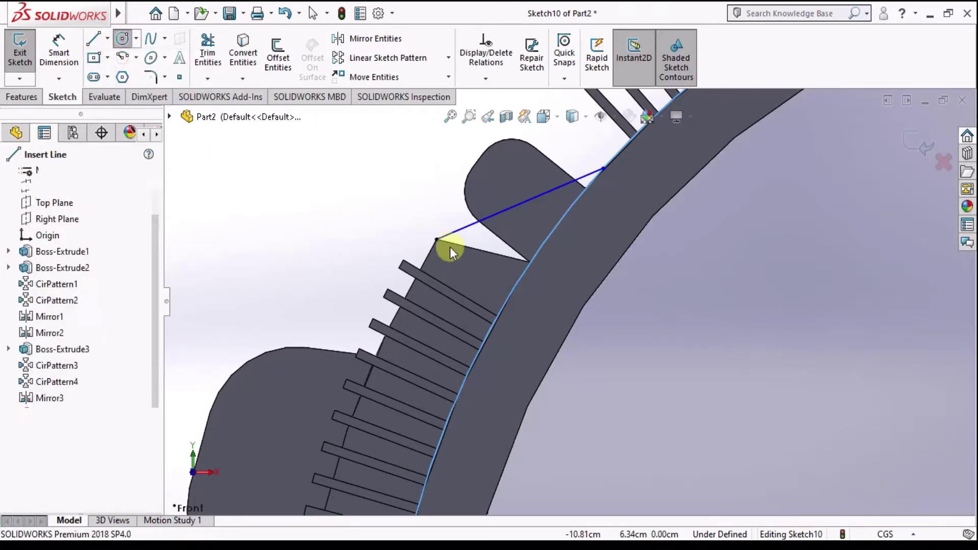
click(437, 239)
click(530, 263)
key(Escape)
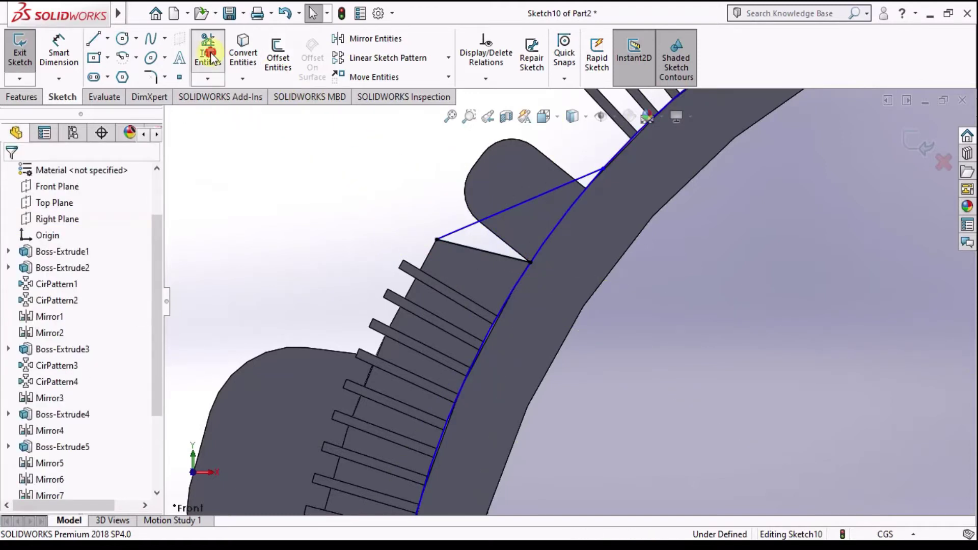
click(209, 53)
click(517, 297)
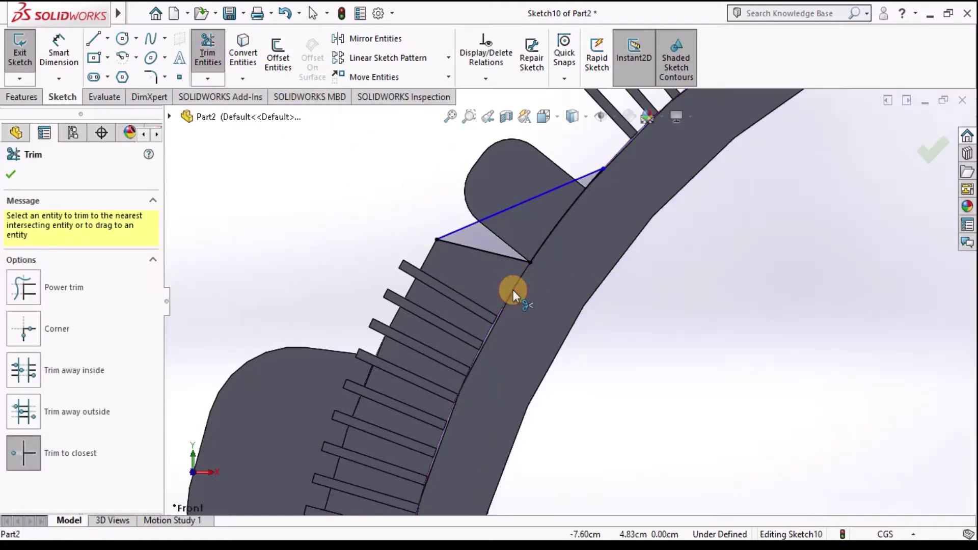
scroll(518, 210, up, 5)
middle_drag(524, 208, 454, 273)
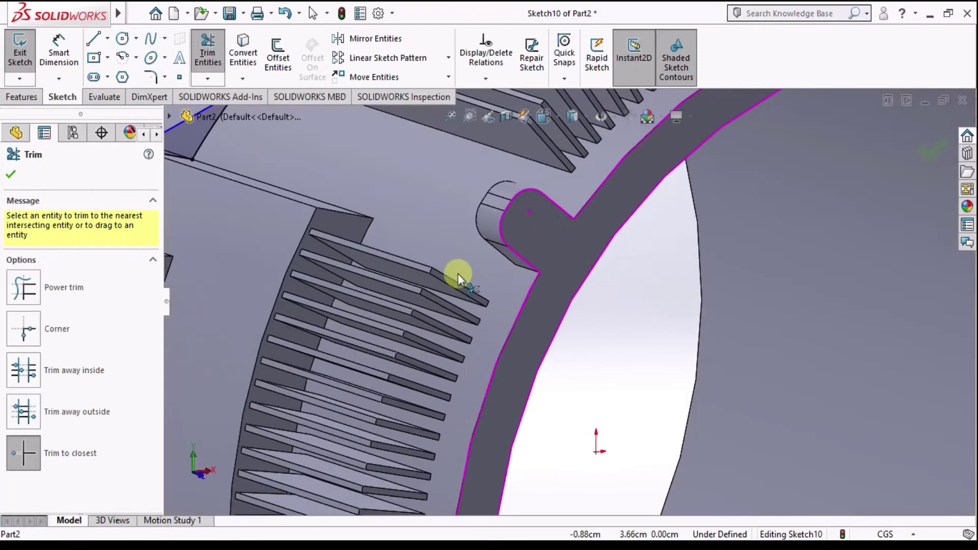
scroll(382, 247, down, 3)
middle_drag(413, 233, 397, 224)
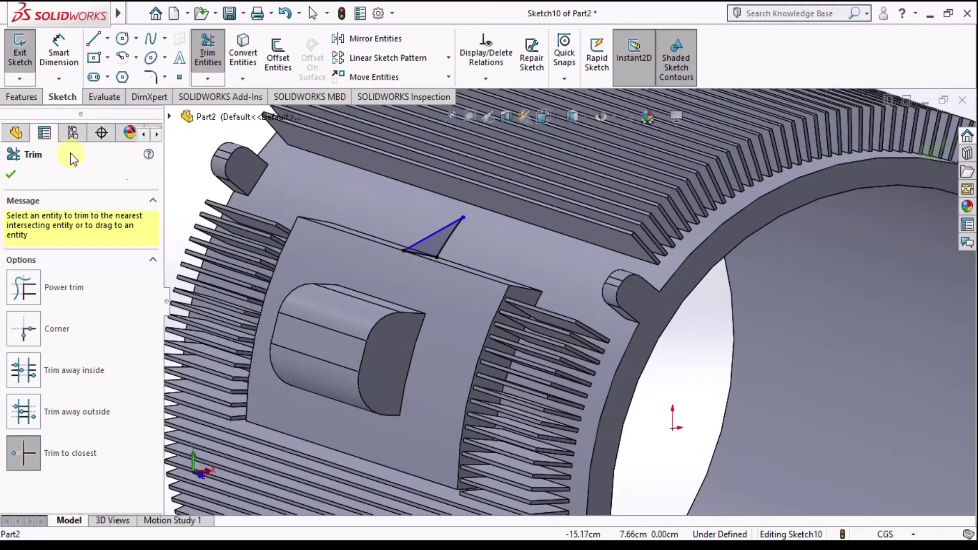
Step: Extrude the triangle Mid Plane 4.00 cm into a gusset atop the terminal box
click(21, 96)
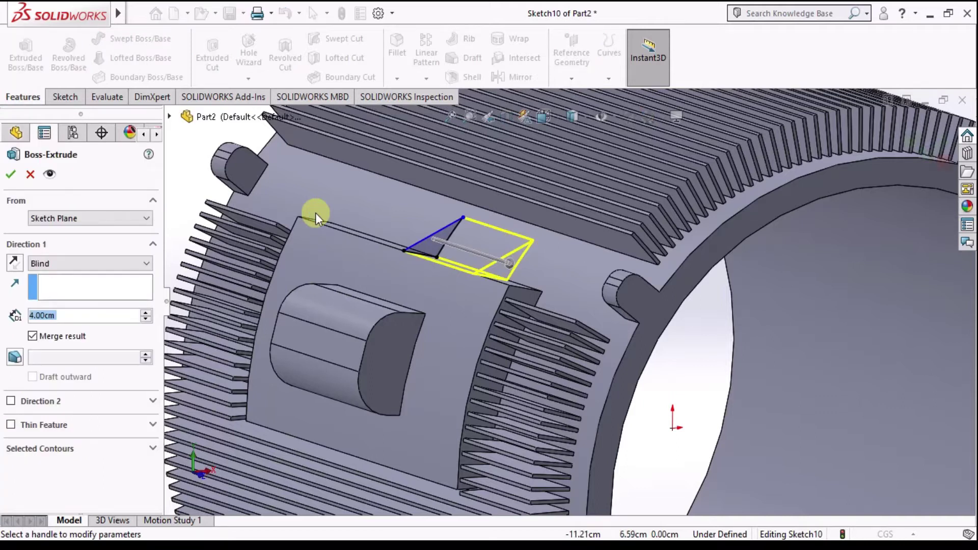
click(128, 266)
click(99, 335)
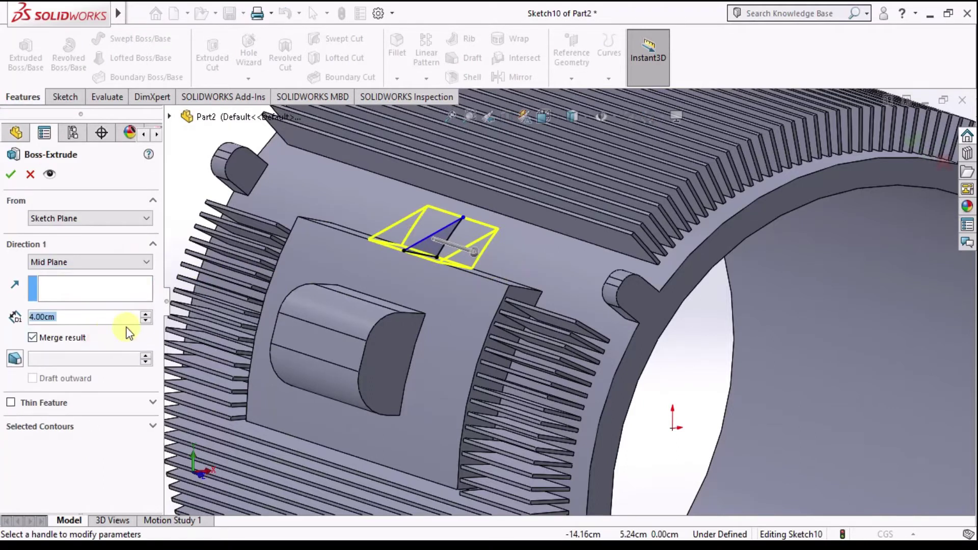
click(8, 175)
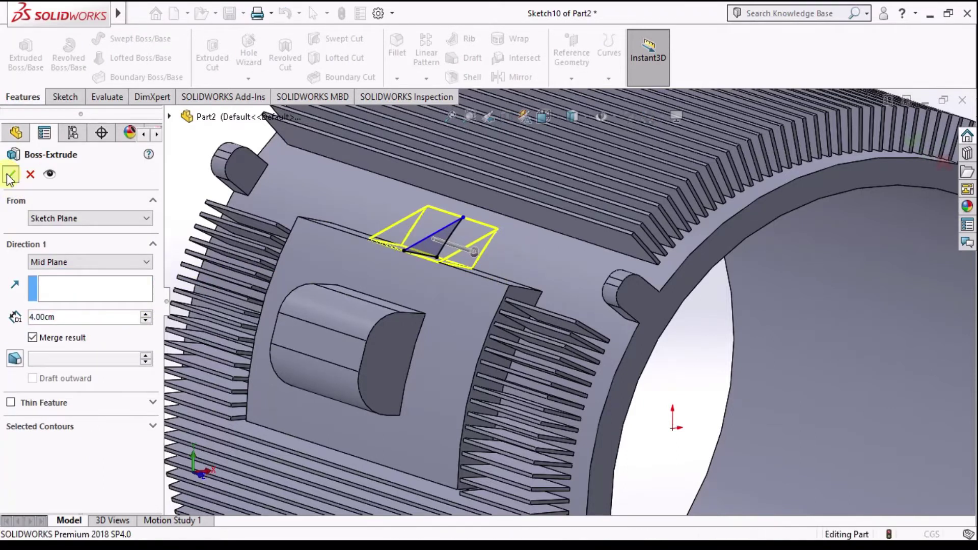
scroll(627, 326, up, 5)
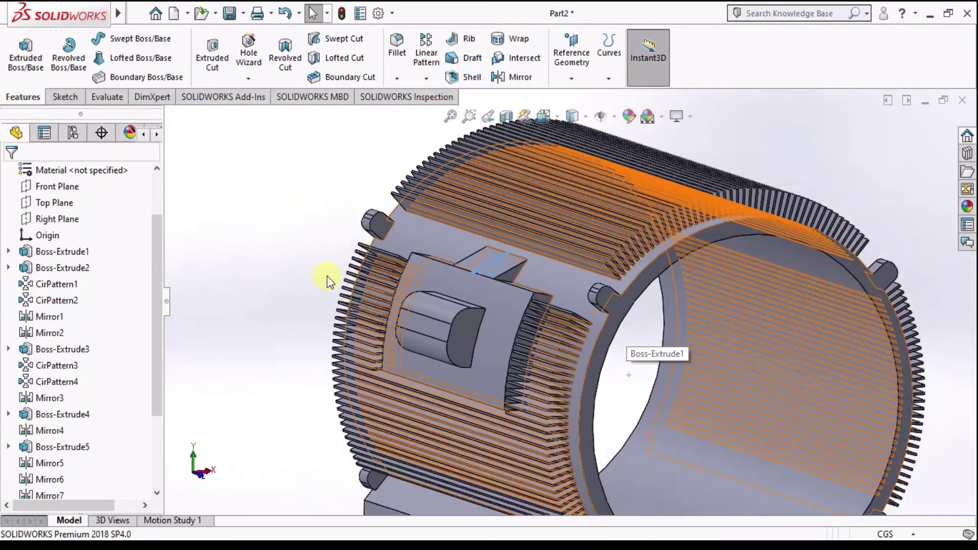
Step: Clear the selection and switch the model to an isometric view
click(329, 245)
scroll(698, 270, up, 2)
scroll(659, 280, up, 1)
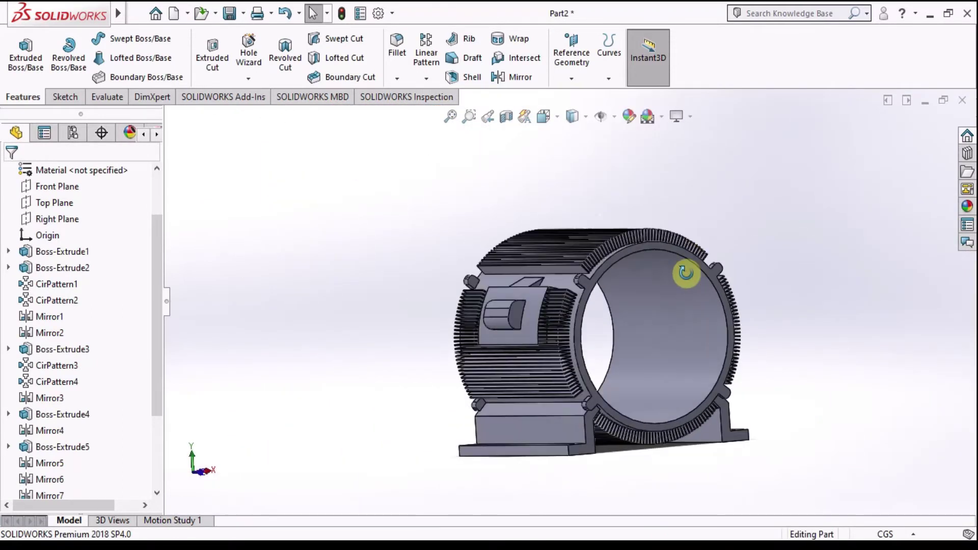
click(544, 117)
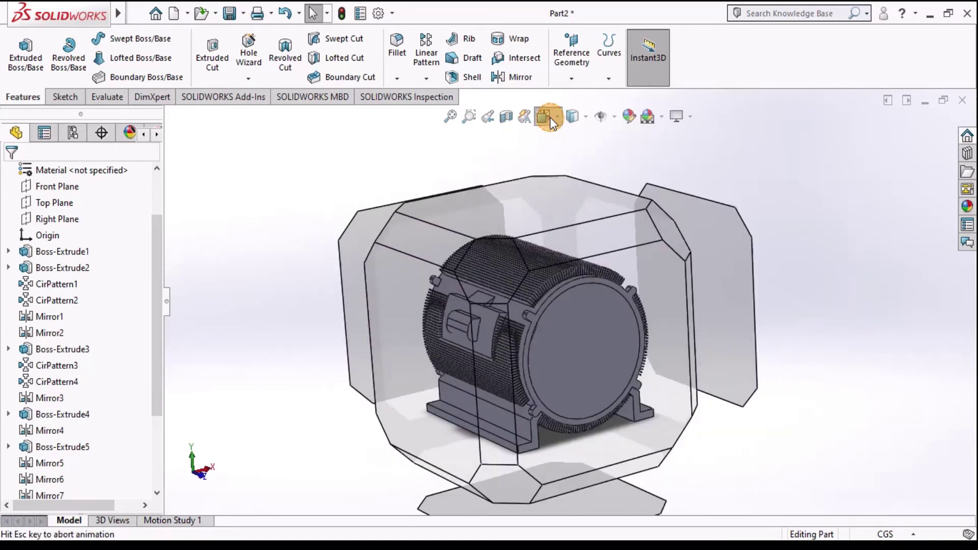
click(407, 317)
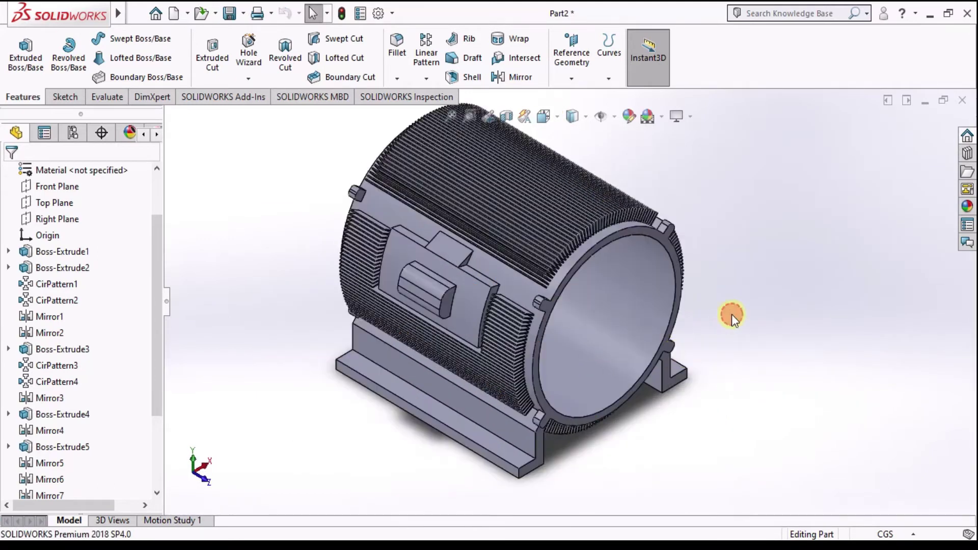
Step: Rotate the housing with the arrow keys and compare it against the reference motor housing photo
key(Left)
key(Left)
key(Left)
key(Left)
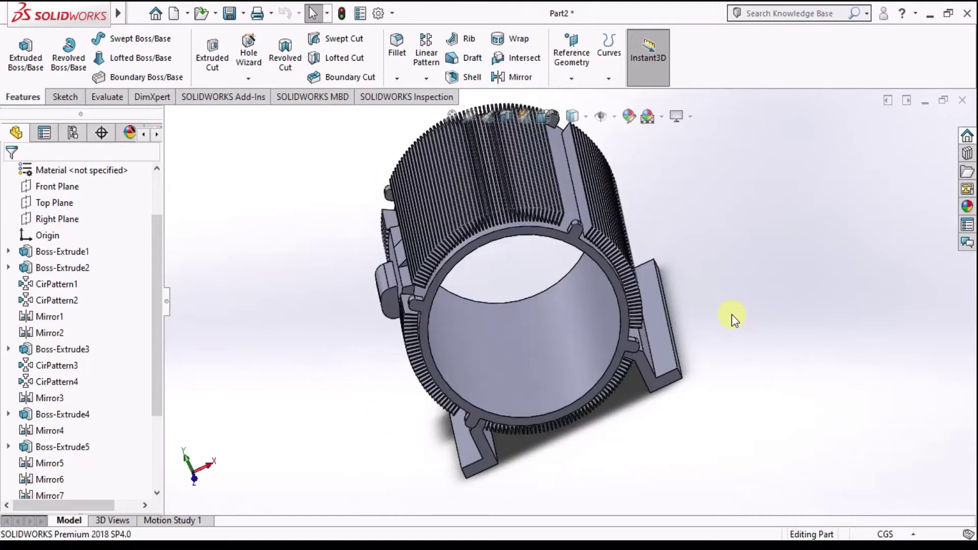
key(Left)
key(Left)
key(Left)
key(Left)
key(Left)
key(Left)
key(Left)
key(Left)
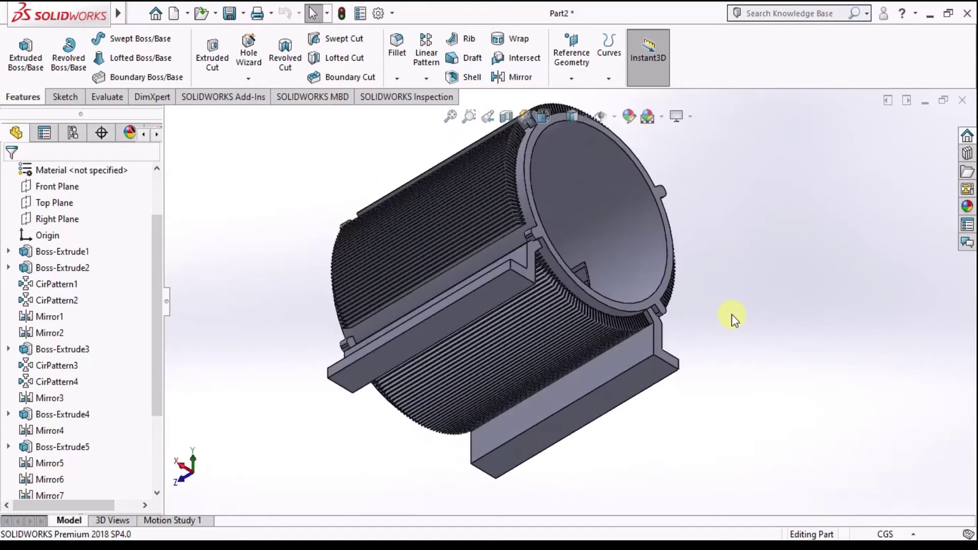
key(Left)
key(Left)
key(Left)
key(Left)
key(Left)
key(Left)
key(Left)
key(Left)
key(Left)
key(Left)
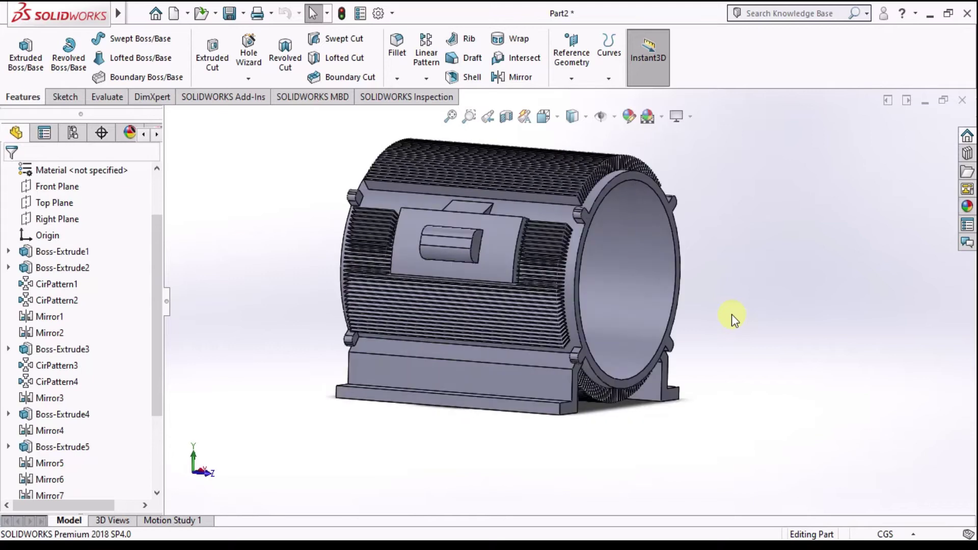
key(Left)
key(Left)
key(Left)
key(Down)
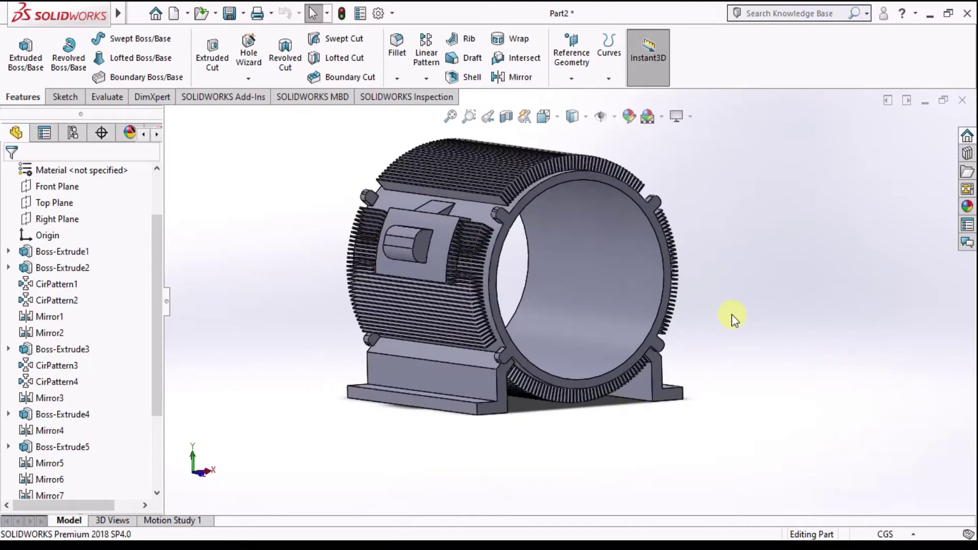
key(Down)
key(z)
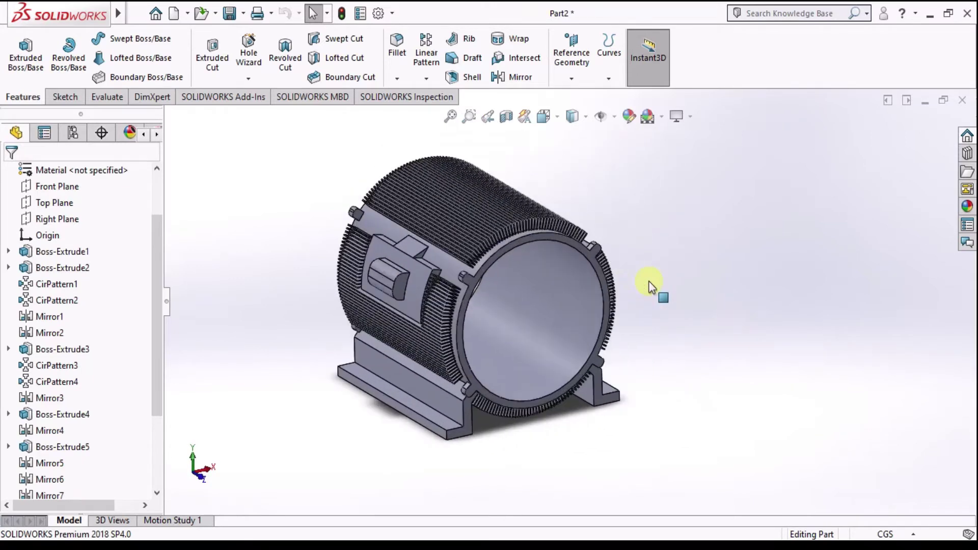
click(89, 489)
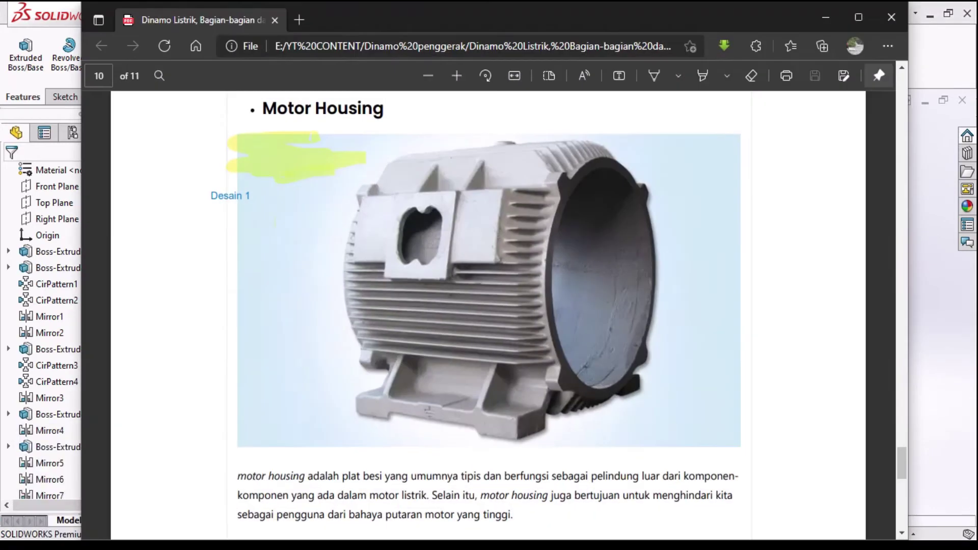
key(alt+Tab)
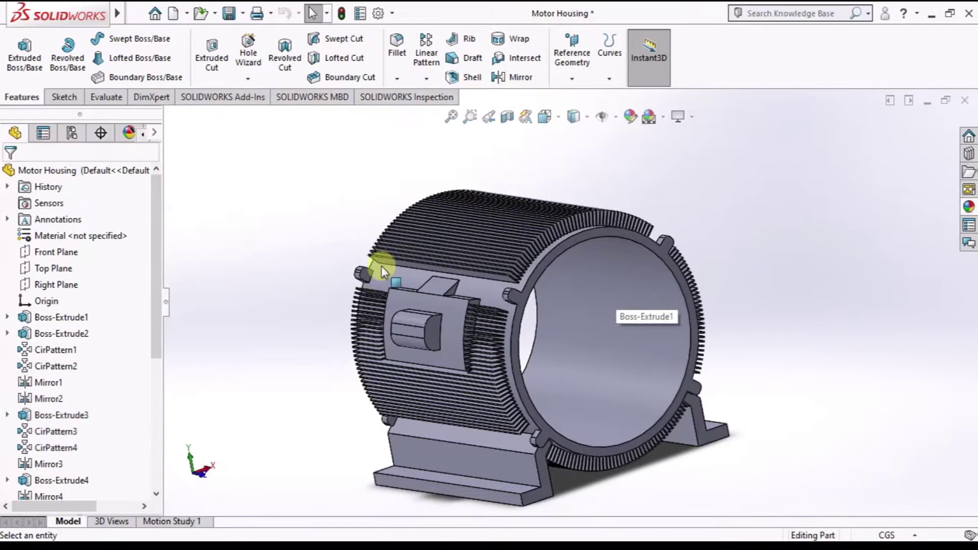
Step: Create Plane1 offset 1.00 cm from the Front Plane with the offset flipped
click(65, 254)
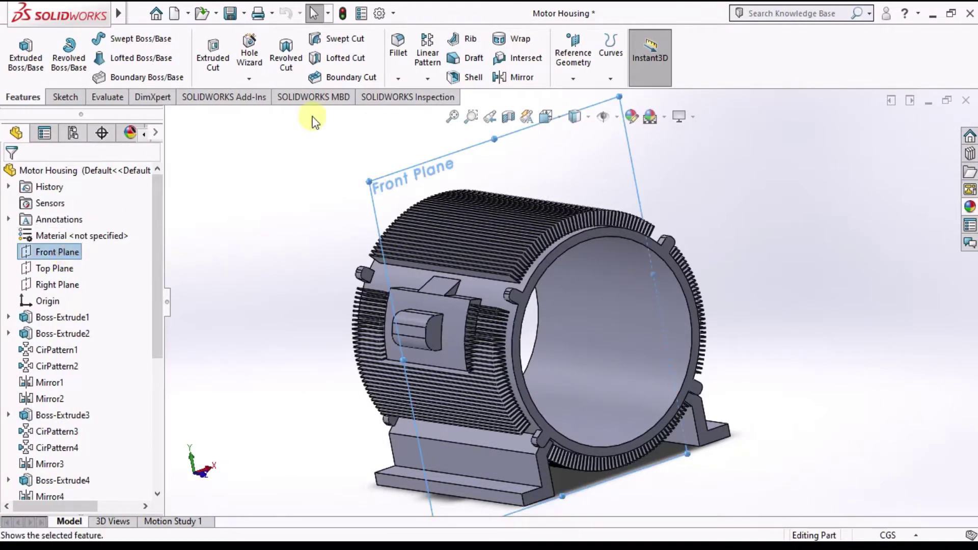
click(568, 72)
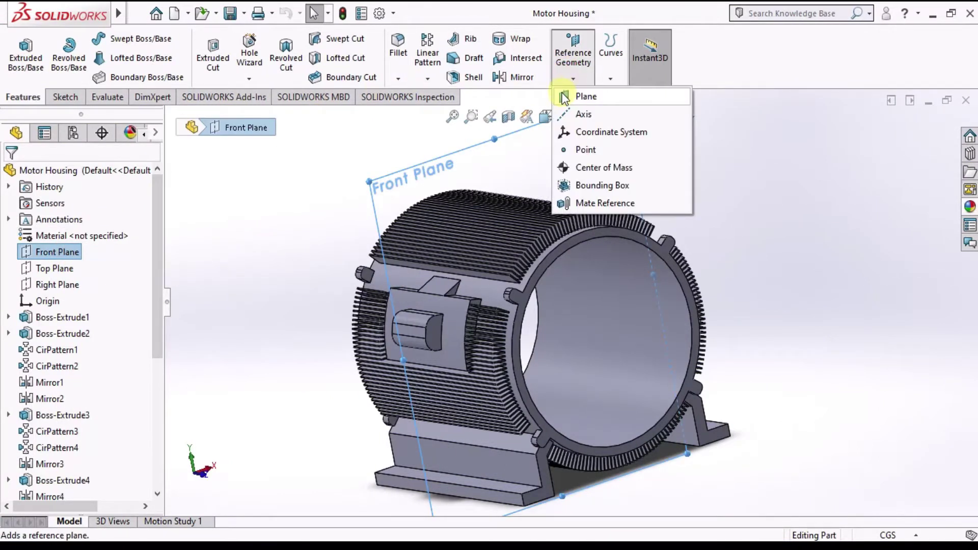
click(565, 98)
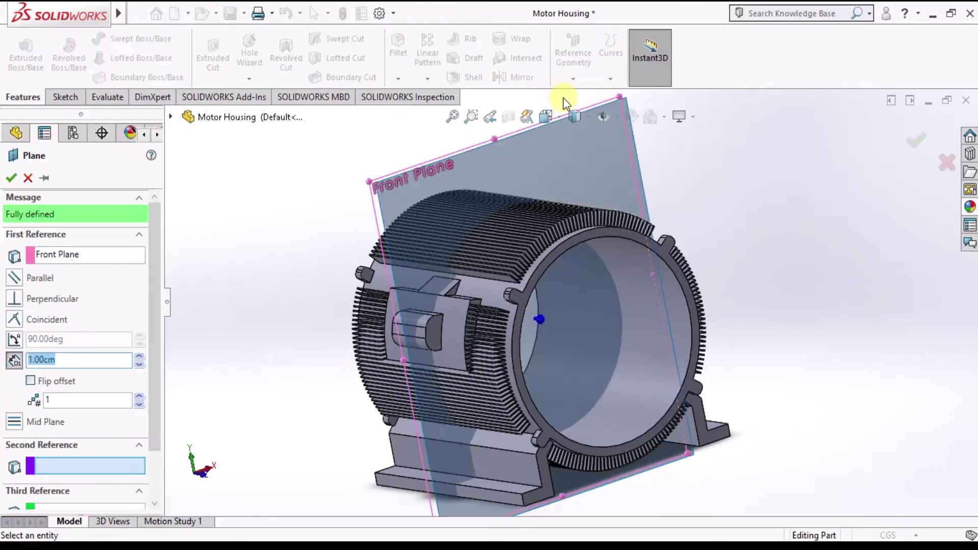
mouse_move(528, 246)
middle_down()
mouse_move(541, 210)
mouse_move(530, 251)
mouse_move(435, 271)
middle_up()
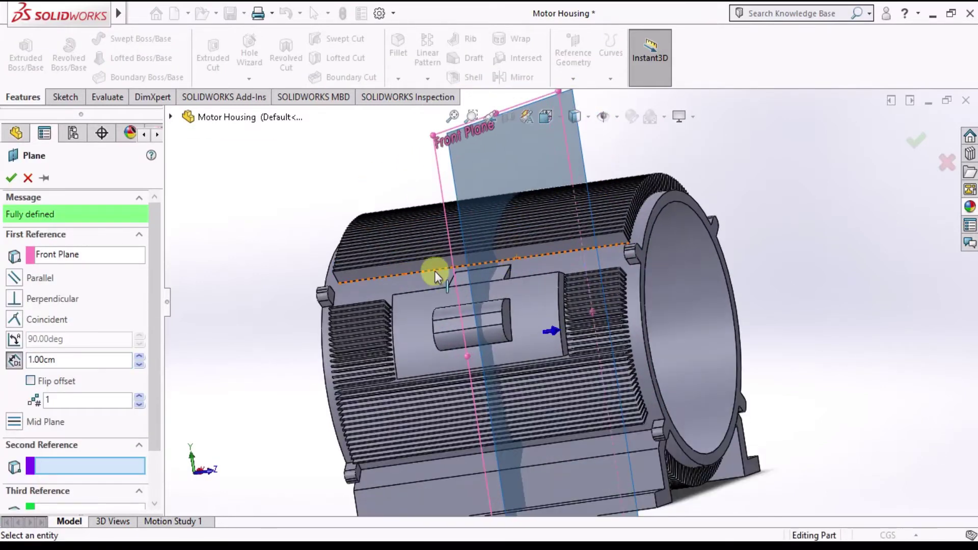
mouse_move(533, 307)
middle_down()
mouse_move(558, 280)
mouse_move(541, 275)
mouse_move(499, 304)
mouse_move(500, 337)
middle_up()
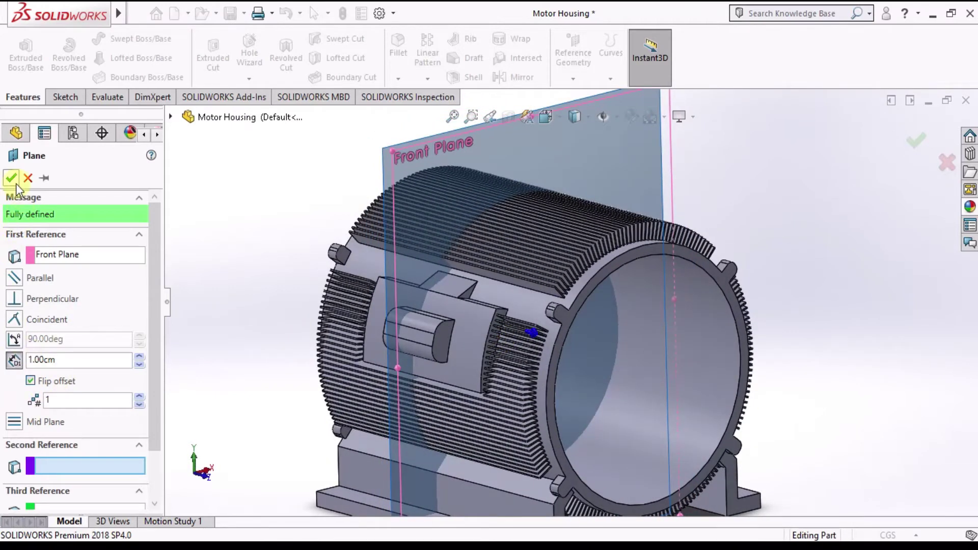
click(487, 222)
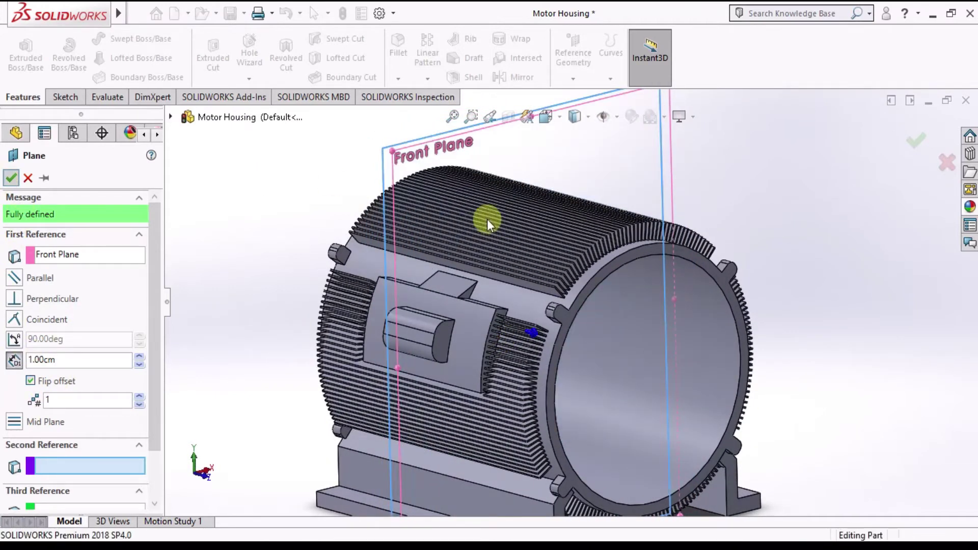
right_click(516, 236)
scroll(527, 245, up, 2)
scroll(527, 246, up, 1)
mouse_move(528, 245)
middle_down()
mouse_move(559, 208)
mouse_move(507, 236)
mouse_move(540, 142)
middle_up()
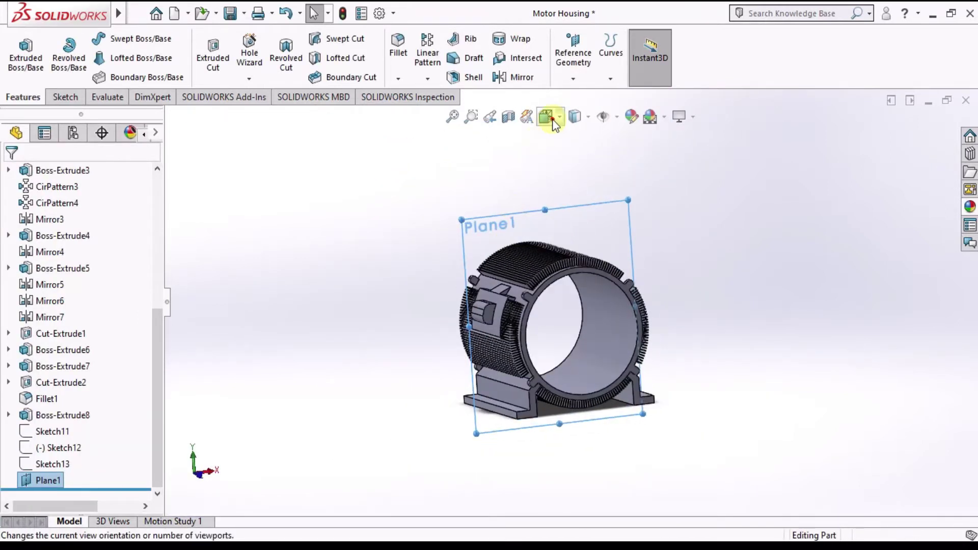
Step: Switch to the Front view and open Sketch15 on Plane1, zoomed on the top fins
click(554, 121)
click(451, 311)
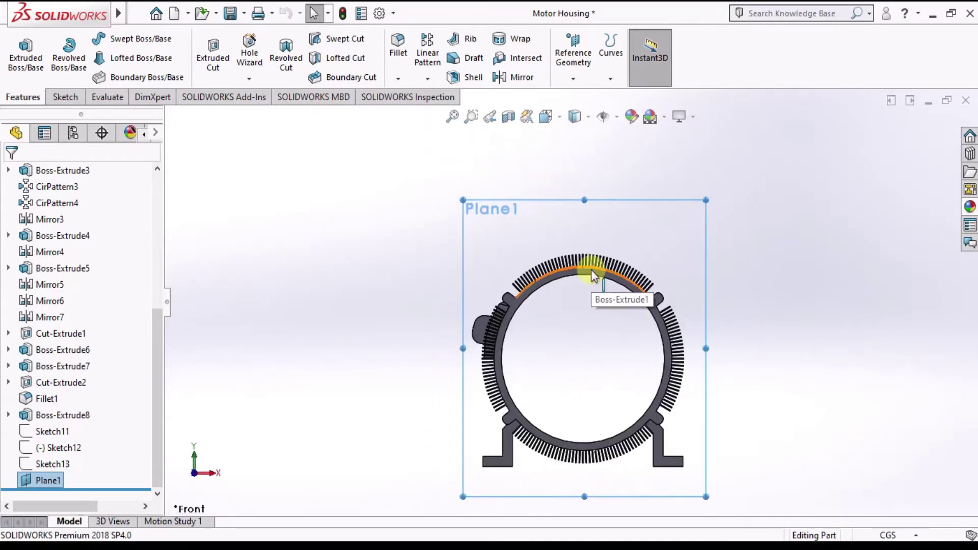
scroll(602, 229, down, 3)
click(613, 260)
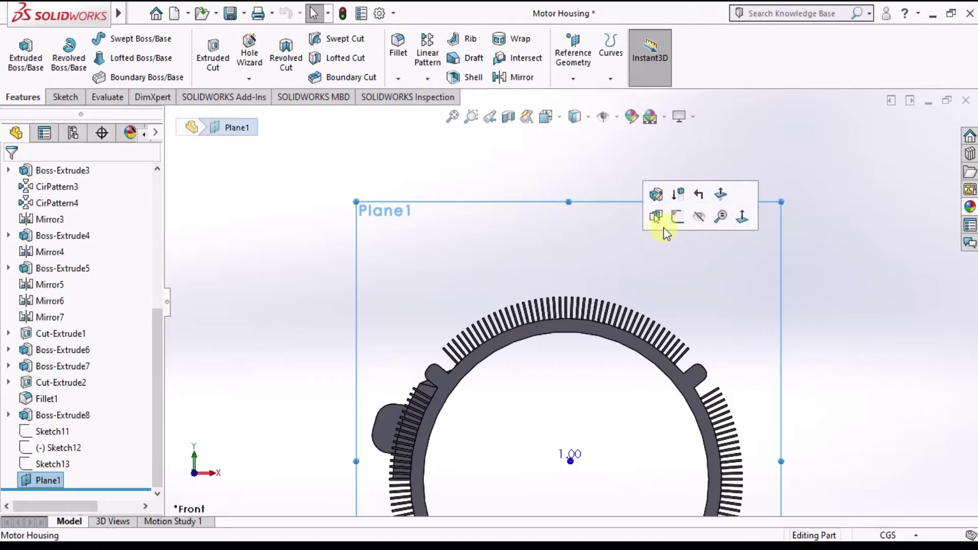
click(676, 218)
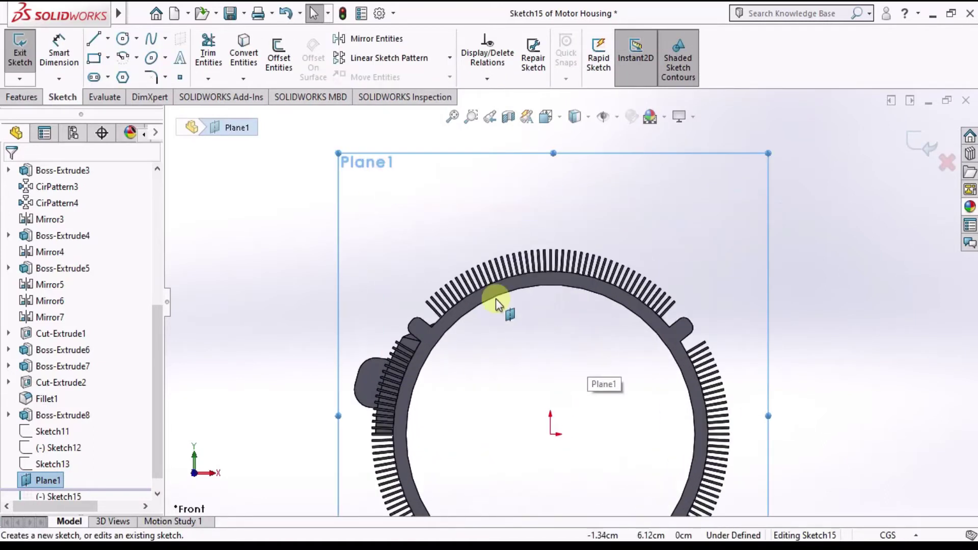
scroll(497, 299, down, 1)
scroll(493, 284, down, 1)
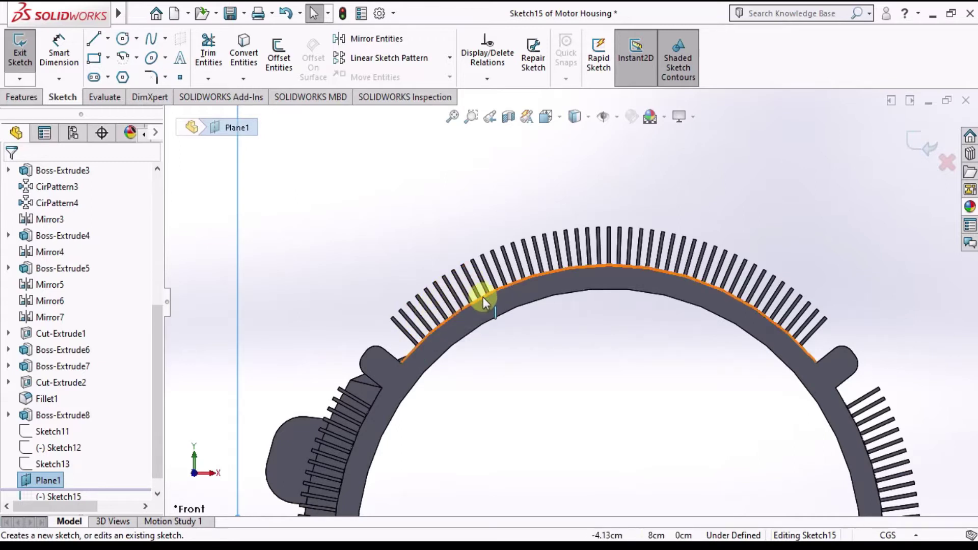
click(108, 39)
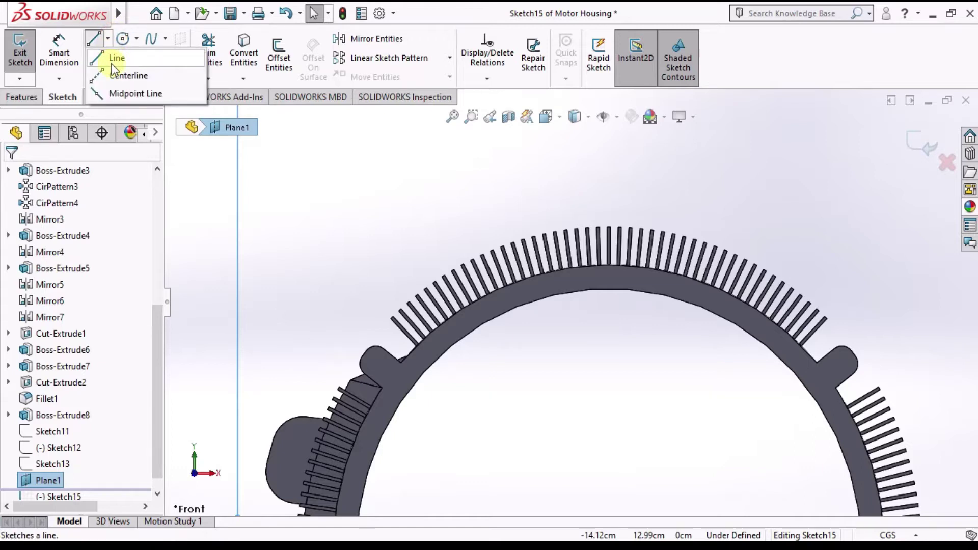
click(134, 40)
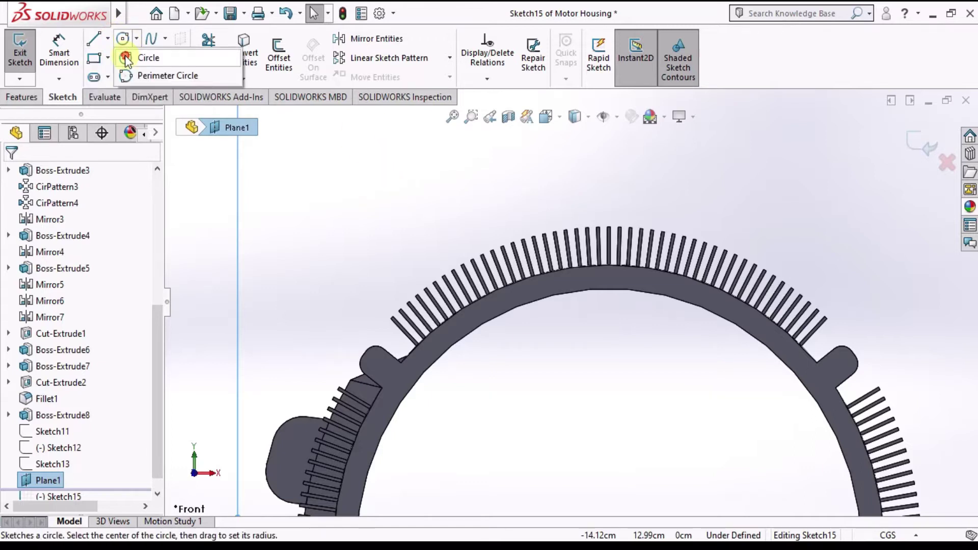
Step: Draw an origin-centred circle sized to the roots of the fins
click(137, 58)
scroll(564, 410, up, 3)
click(590, 422)
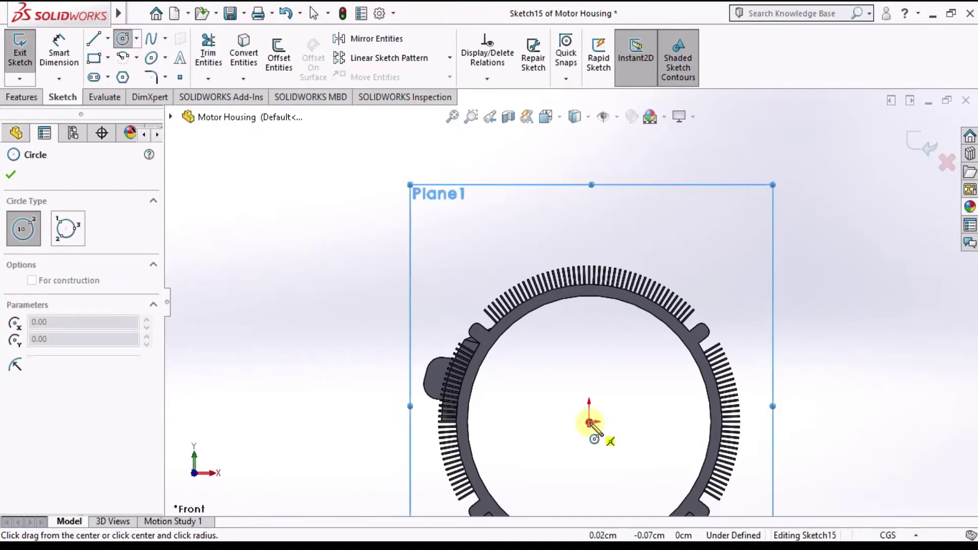
scroll(533, 326, up, 3)
scroll(515, 308, up, 3)
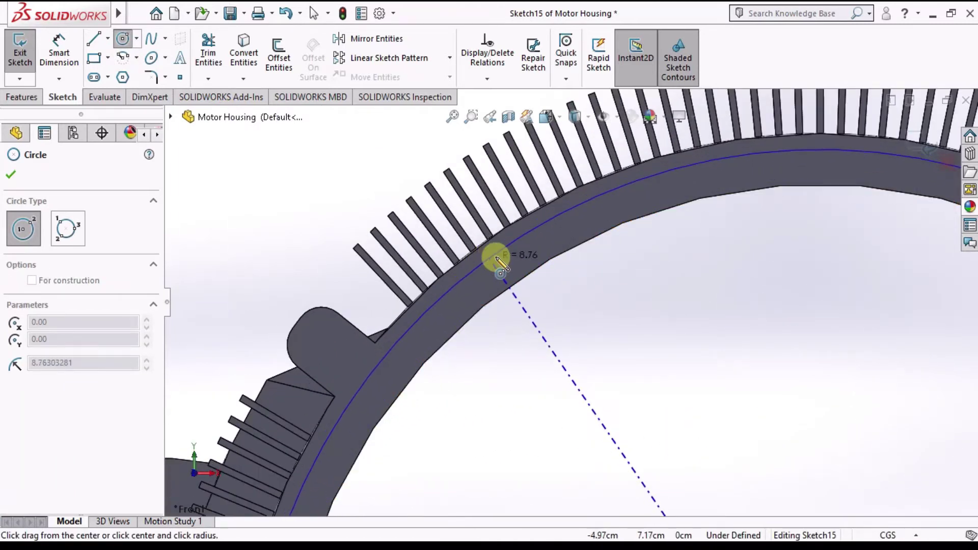
click(502, 264)
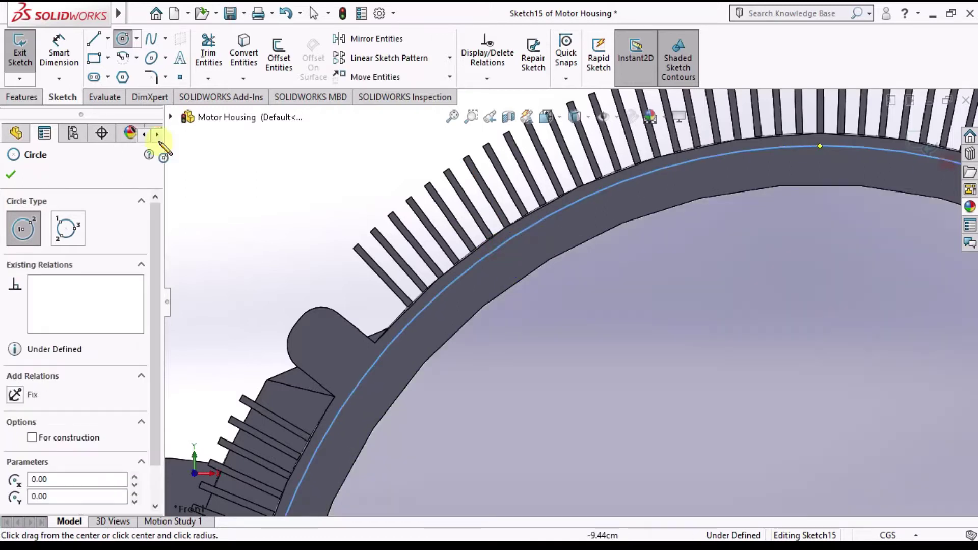
key(Escape)
Step: Draw a two-segment line from the circle down into the bore and out to the right
click(108, 39)
click(113, 58)
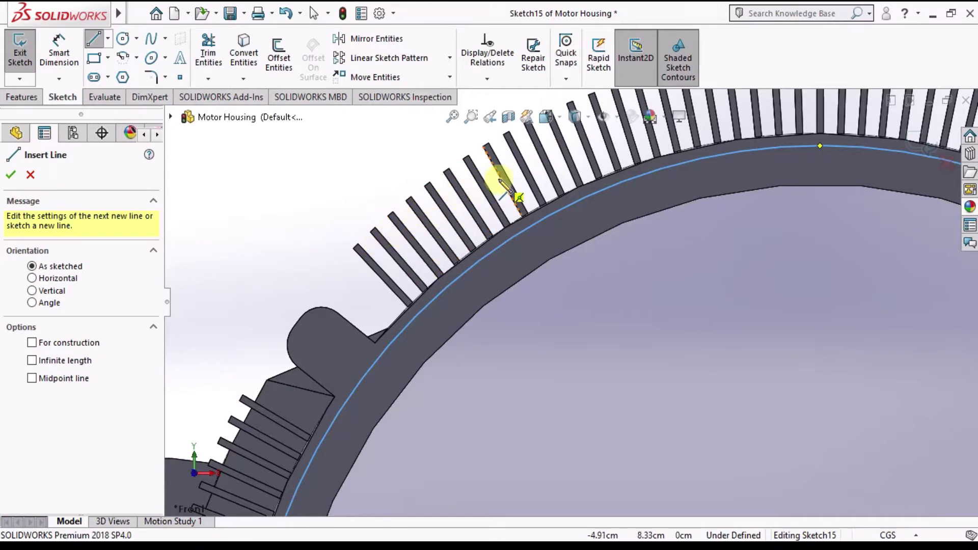
scroll(553, 214, down, 2)
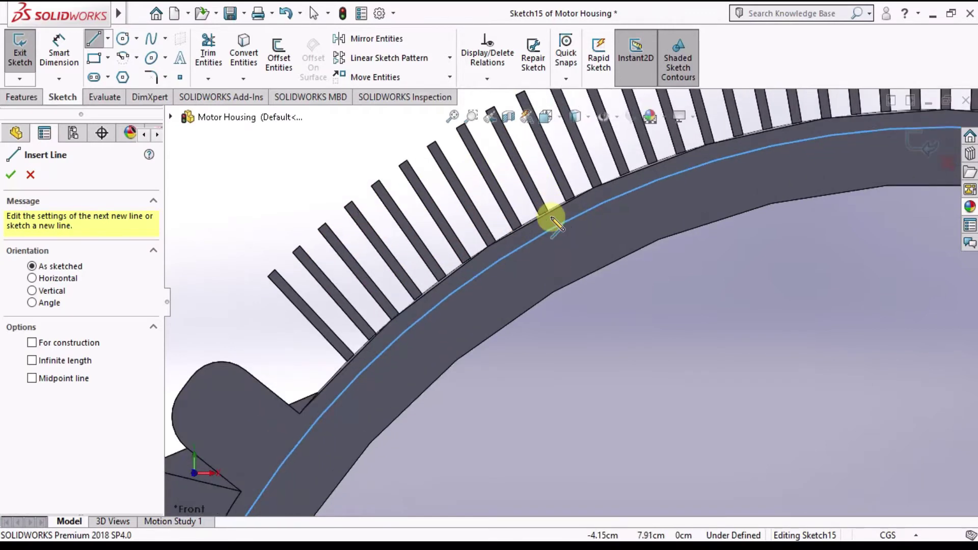
click(549, 213)
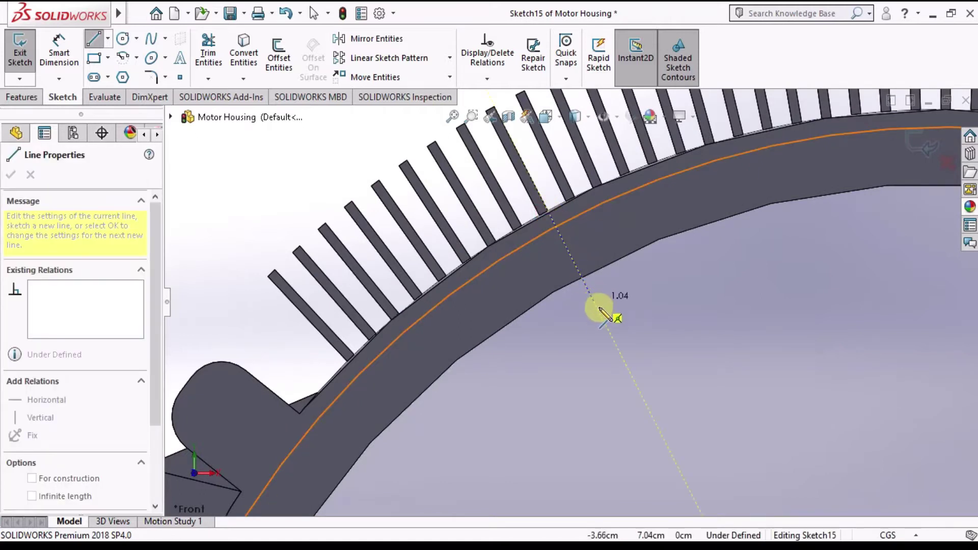
click(616, 347)
scroll(721, 306, up, 1)
scroll(751, 299, up, 1)
scroll(749, 286, down, 2)
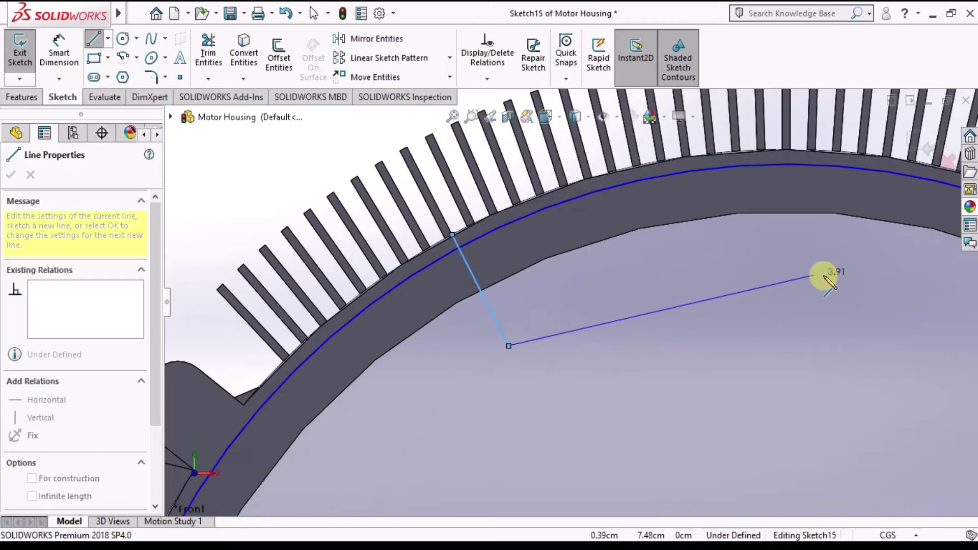
click(869, 276)
key(Escape)
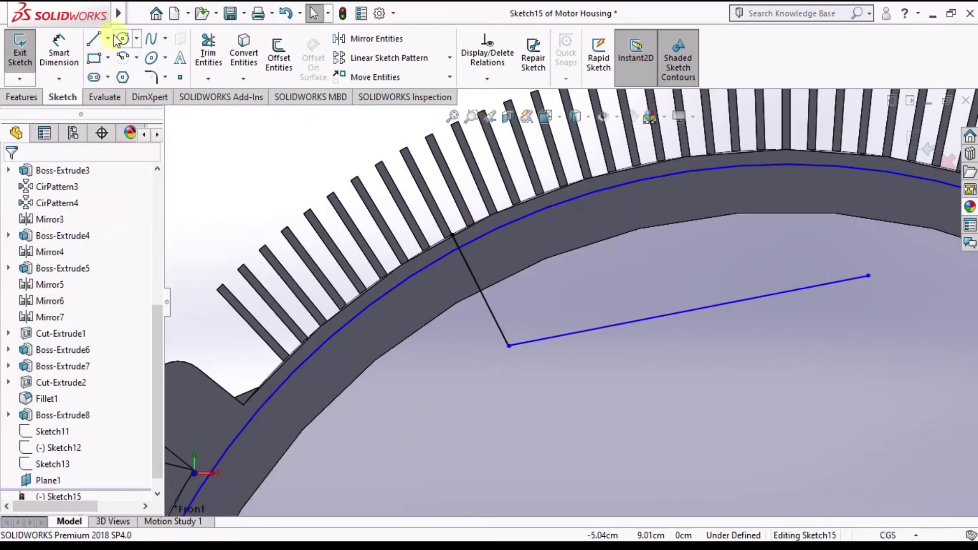
Step: Add a line from the housing's outer edge down to the long lower line
click(94, 39)
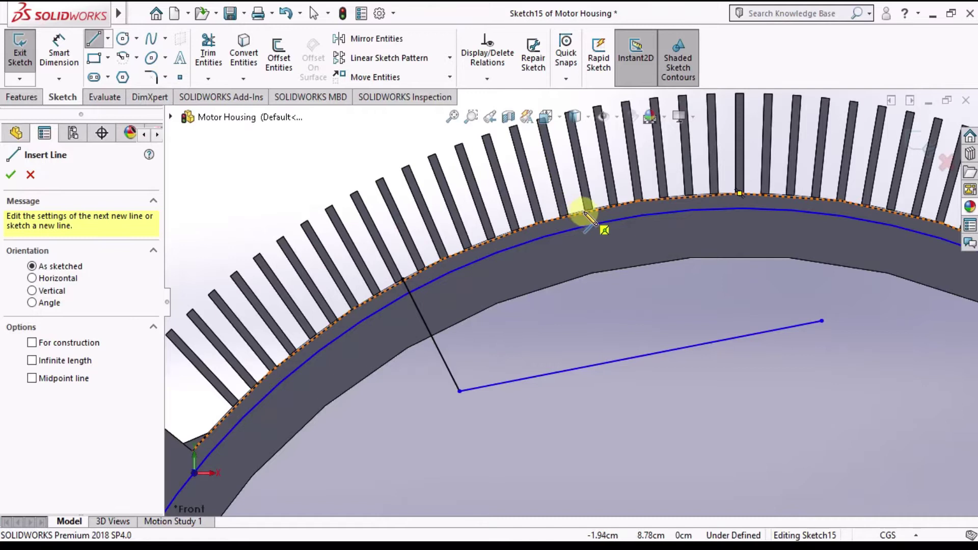
click(585, 213)
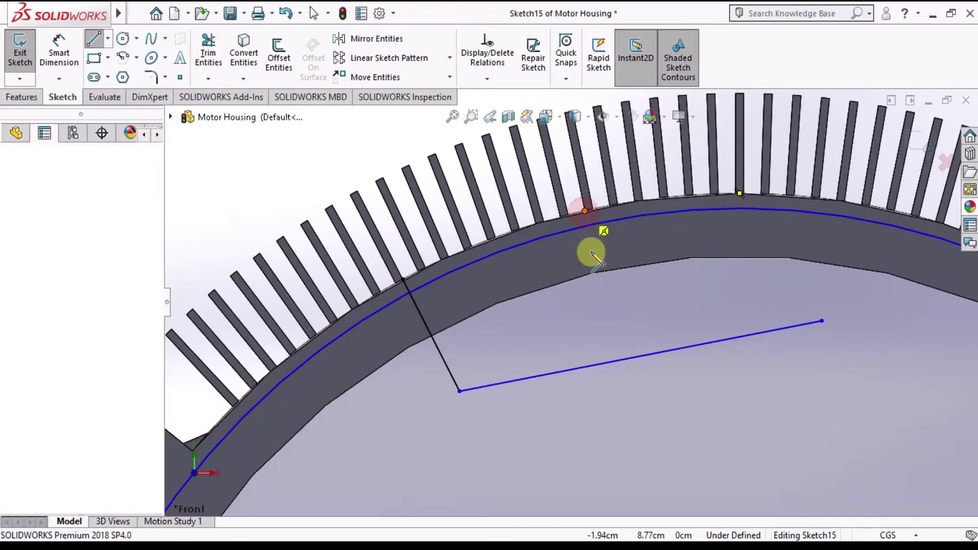
double_click(621, 361)
key(Escape)
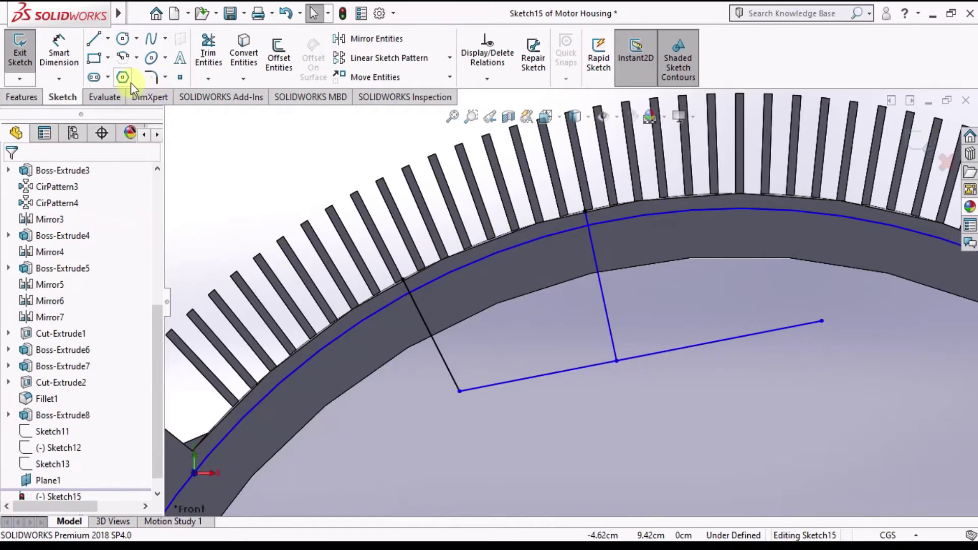
Step: Trim the leftover circle and line stubs so a closed four-sided outline remains
click(209, 66)
scroll(429, 298, down, 2)
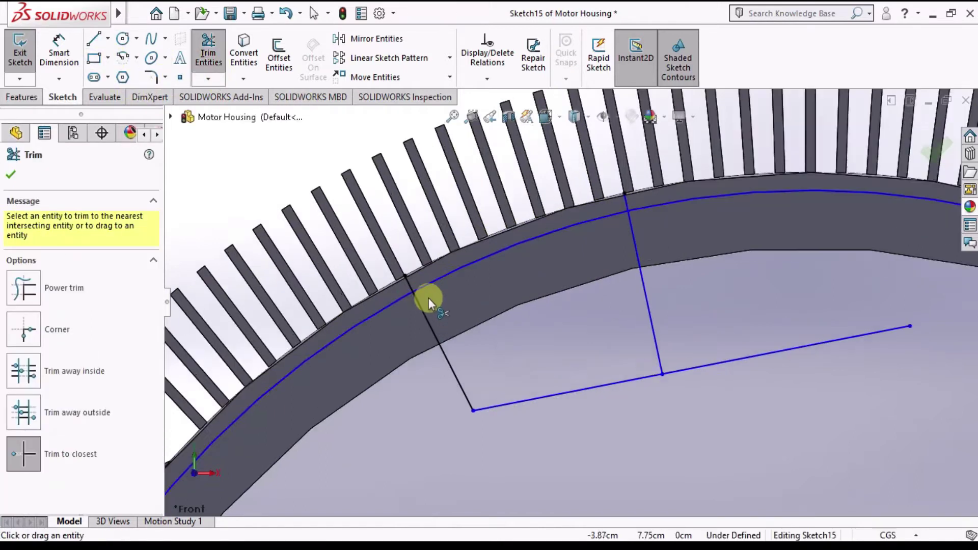
scroll(408, 298, down, 2)
click(407, 297)
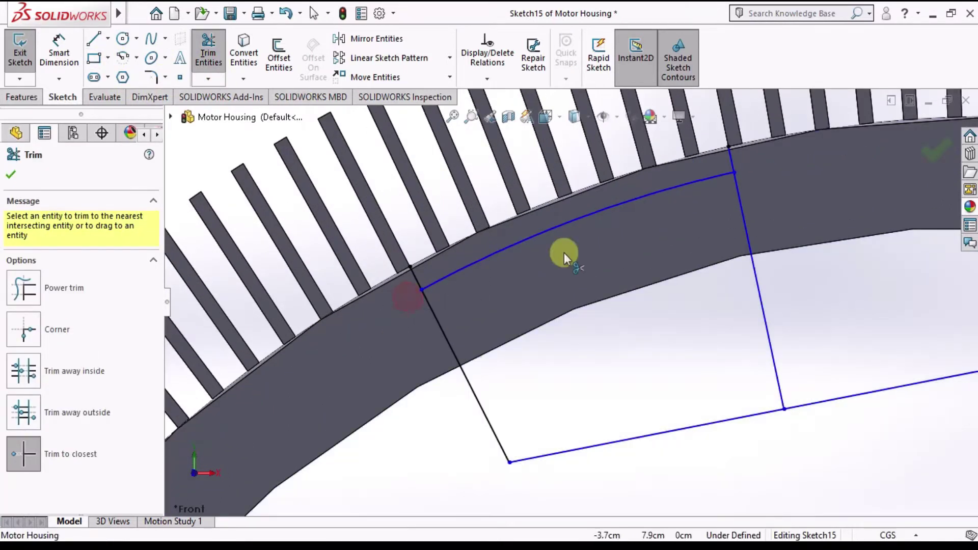
click(846, 396)
click(412, 271)
click(732, 155)
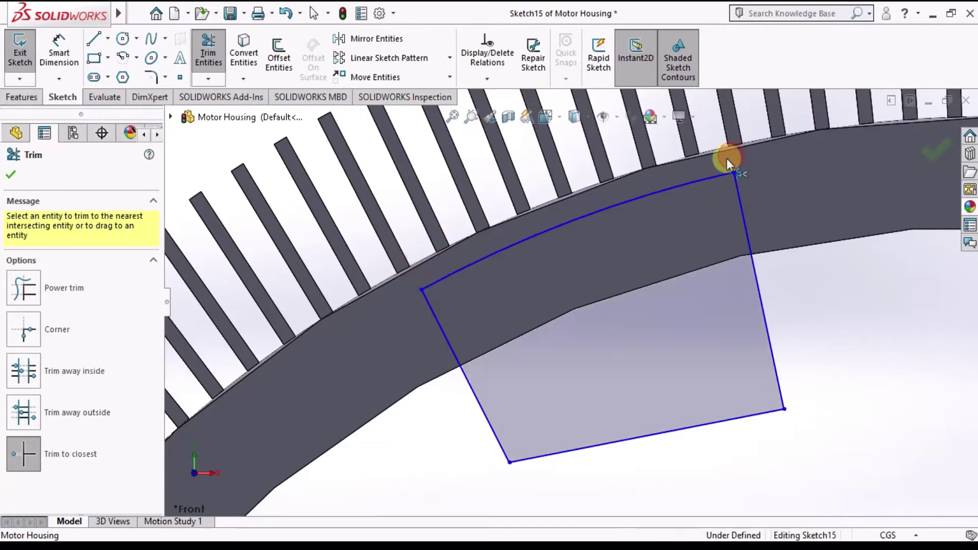
scroll(631, 295, up, 4)
scroll(631, 295, up, 2)
scroll(576, 296, down, 1)
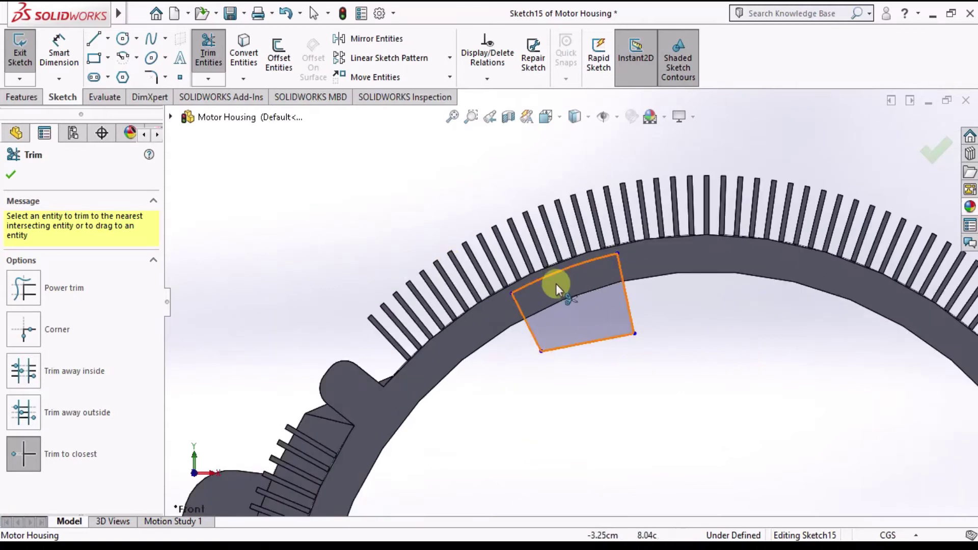
middle_drag(556, 284, 485, 306)
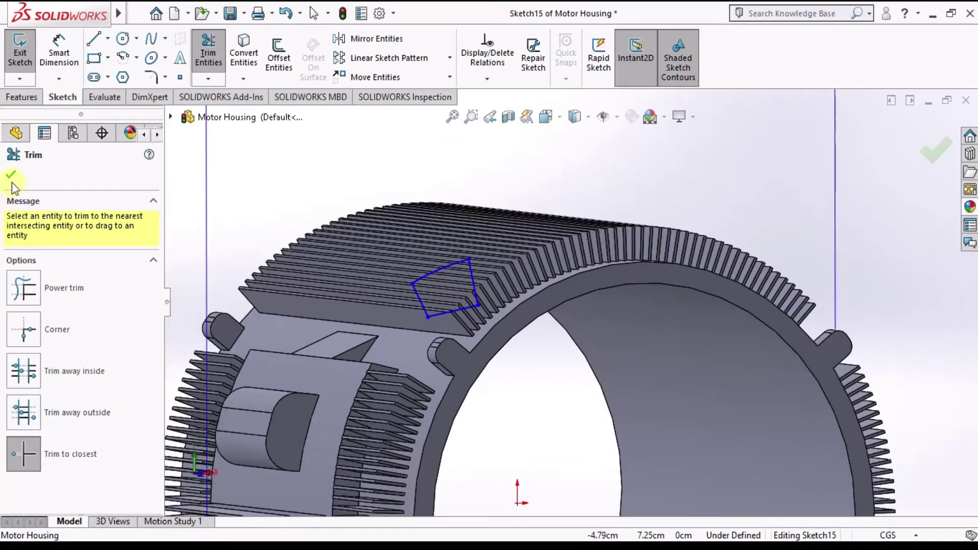
click(11, 176)
Step: Extrude-cut the outline 17.00 cm in the reversed direction, creating Cut-Extrude3
click(24, 102)
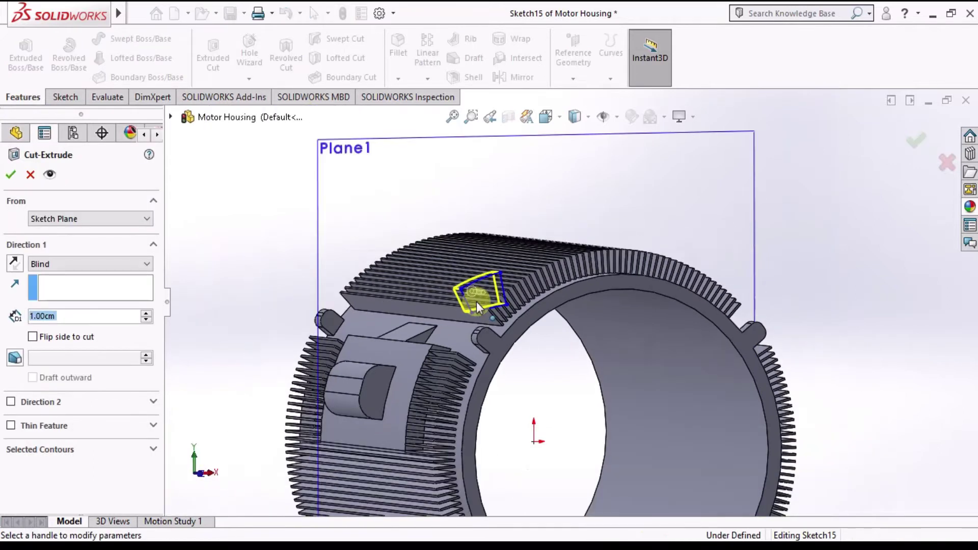
click(19, 263)
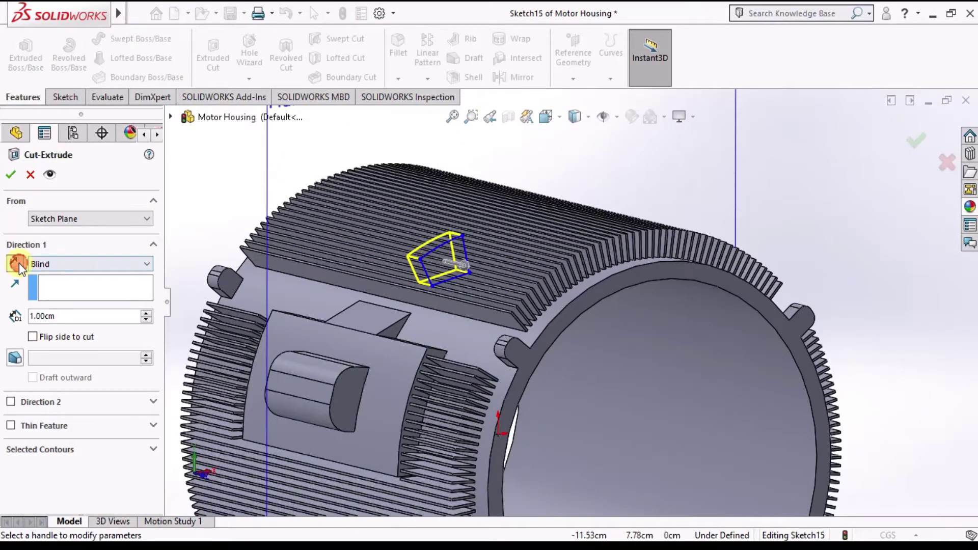
click(146, 314)
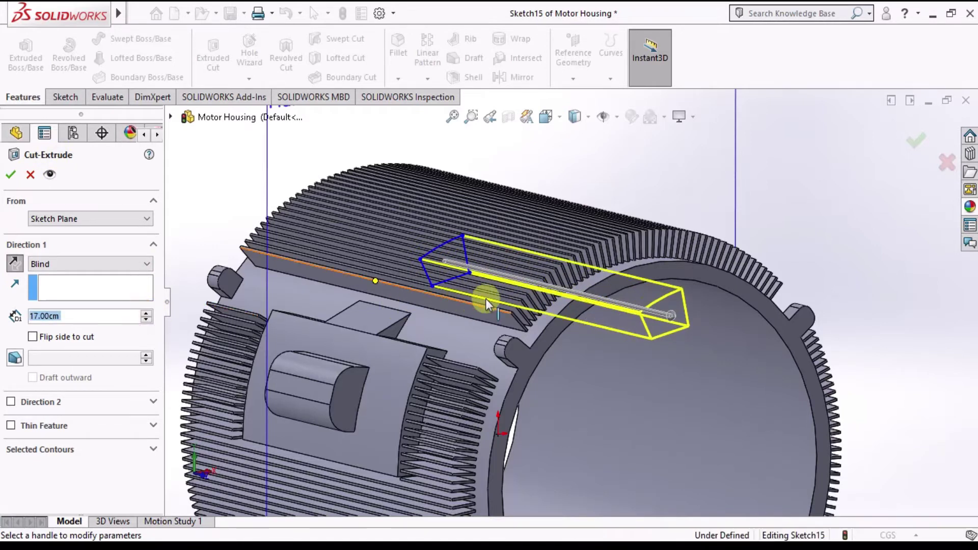
key(ctrl+1)
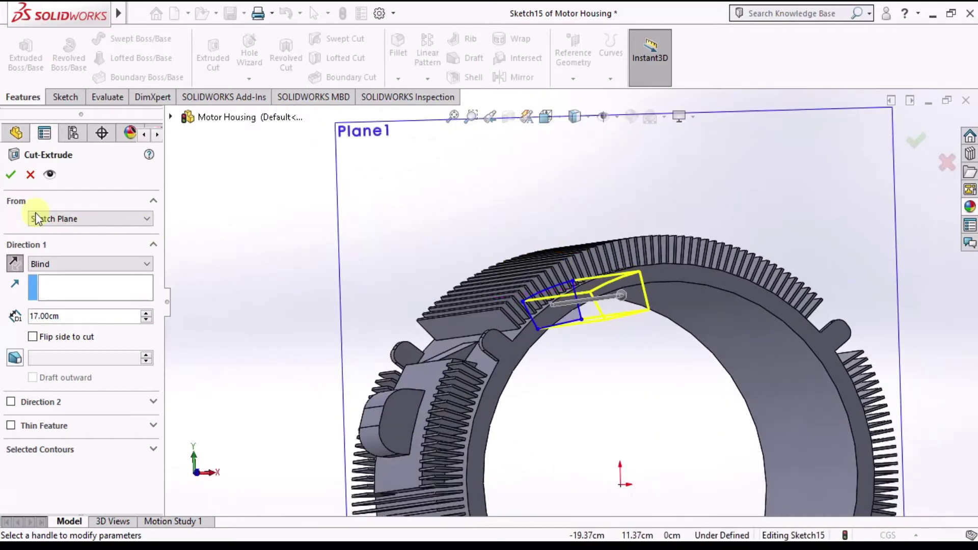
click(12, 175)
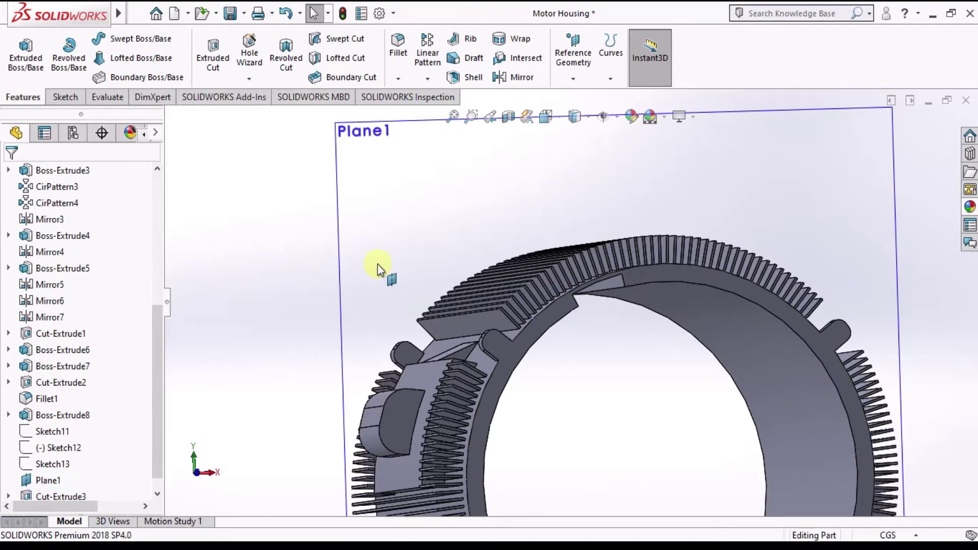
scroll(683, 321, up, 3)
Step: Inspect Cut-Extrude3, then view Front zoomed on the upper-left ring and select Plane1
mouse_move(688, 317)
middle_down()
mouse_move(634, 295)
mouse_move(634, 277)
mouse_move(628, 319)
mouse_move(671, 312)
mouse_move(649, 343)
mouse_move(607, 283)
mouse_move(638, 279)
mouse_move(651, 290)
mouse_move(585, 316)
mouse_move(620, 301)
mouse_move(623, 288)
mouse_move(640, 295)
mouse_move(640, 319)
mouse_move(592, 340)
mouse_move(645, 352)
mouse_move(695, 345)
mouse_move(657, 344)
middle_up()
scroll(658, 344, up, 3)
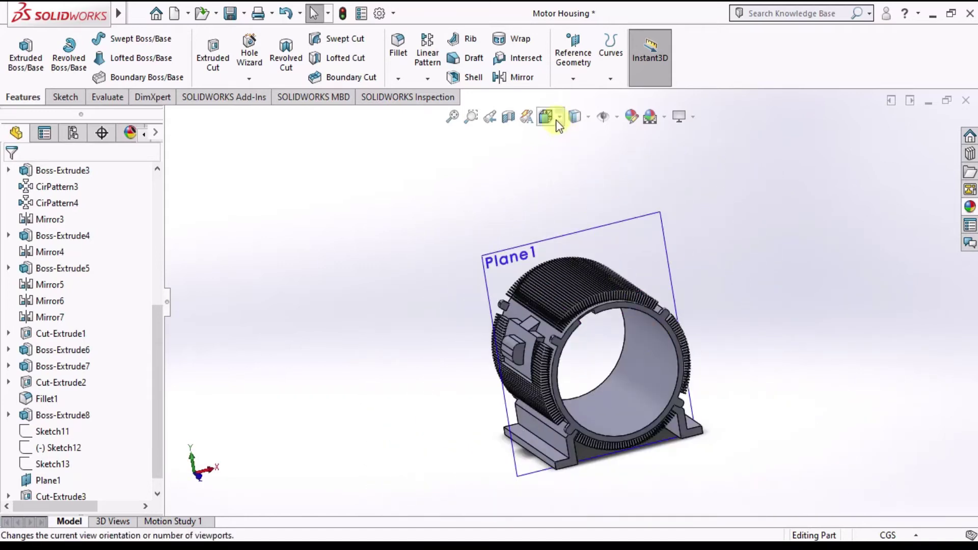
click(558, 124)
click(472, 322)
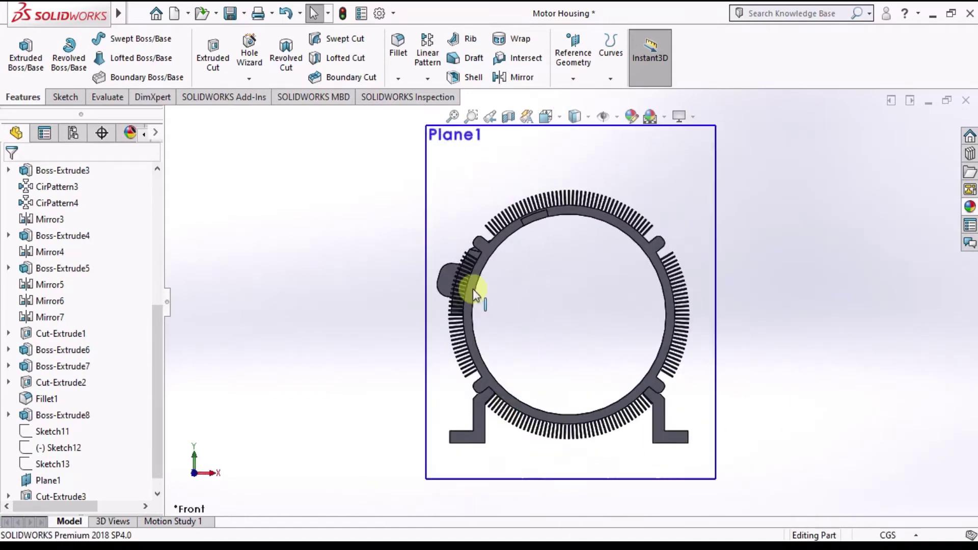
scroll(473, 289, down, 1)
scroll(527, 263, down, 2)
scroll(476, 249, down, 2)
scroll(472, 267, down, 2)
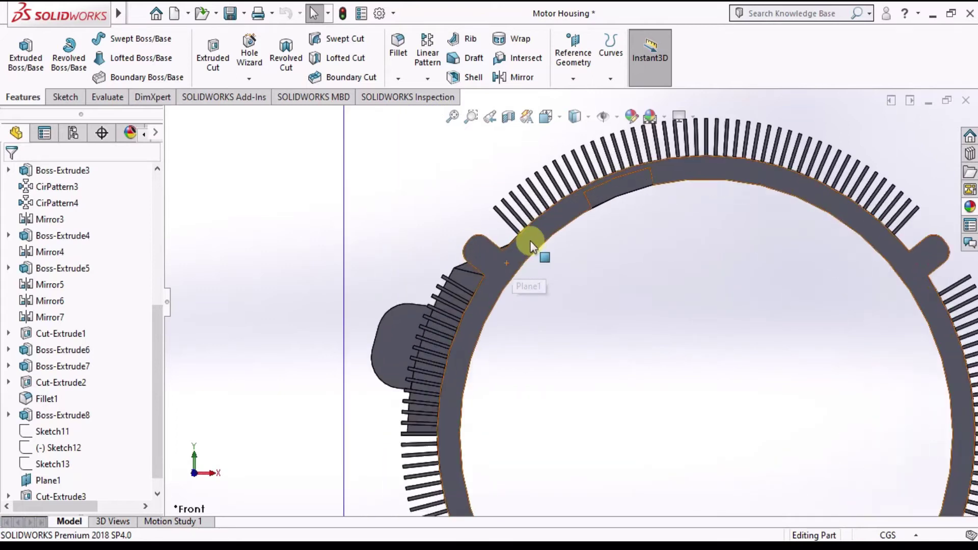
click(402, 187)
Step: Start Sketch16 on Plane1 with an origin-centred circle on the inner ring, viewed from the front
click(465, 146)
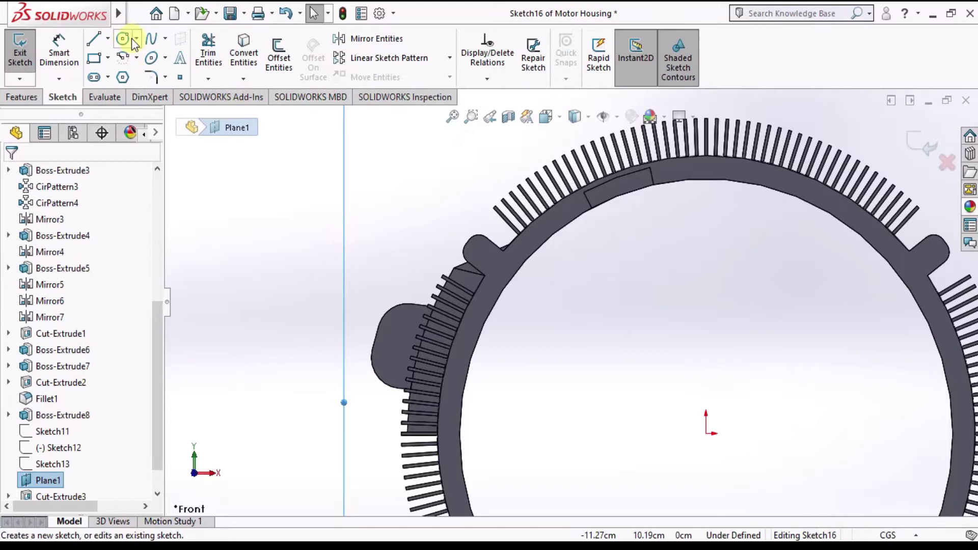
click(706, 435)
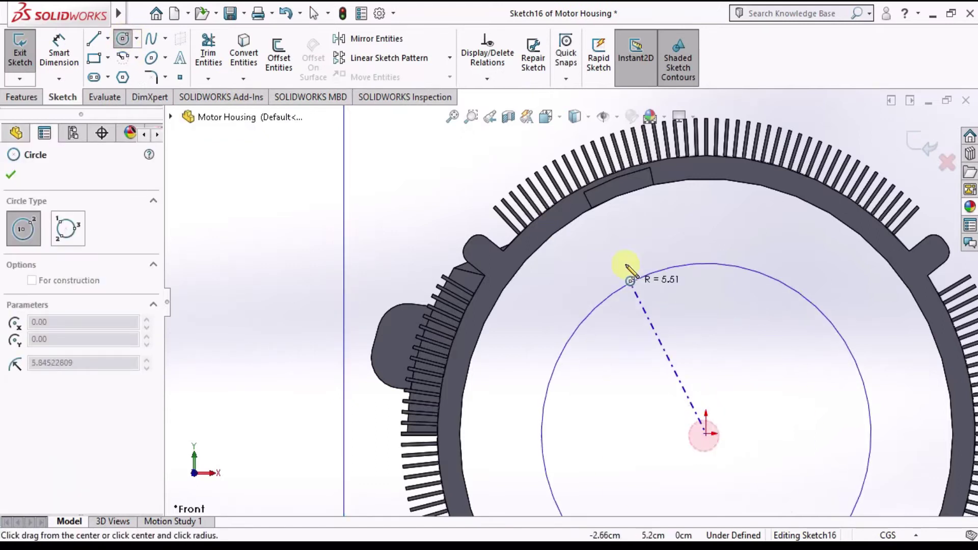
click(610, 183)
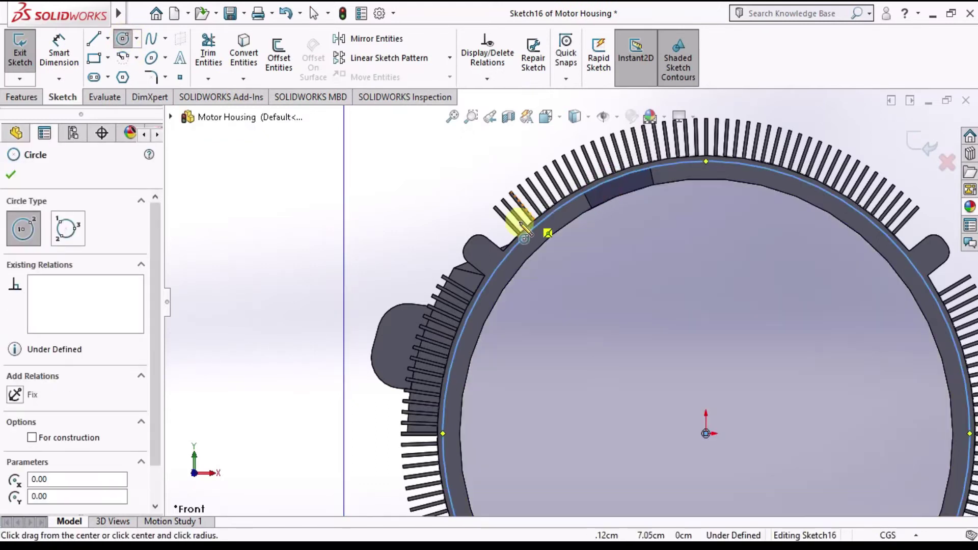
scroll(525, 235, down, 2)
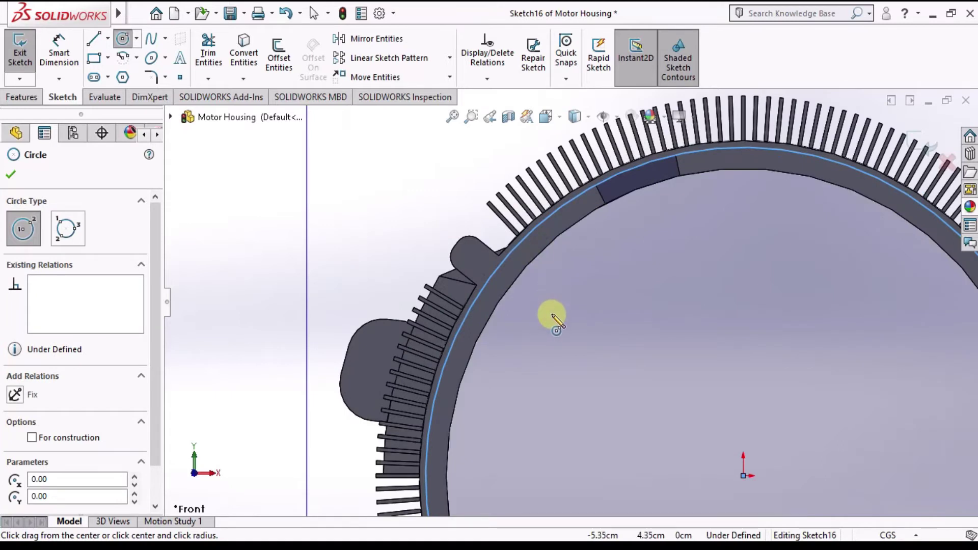
key(Escape)
scroll(523, 324, up, 2)
middle_drag(522, 325, 521, 321)
click(548, 115)
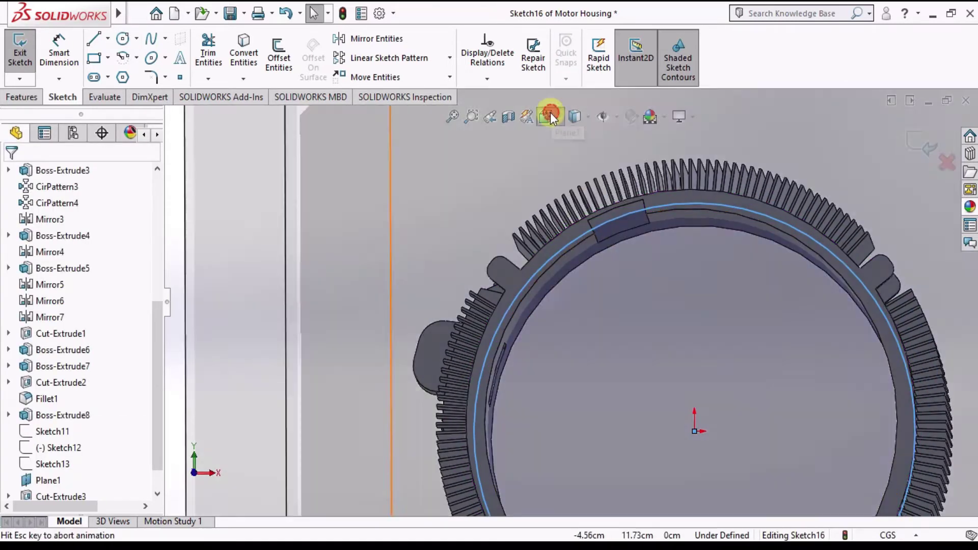
click(463, 310)
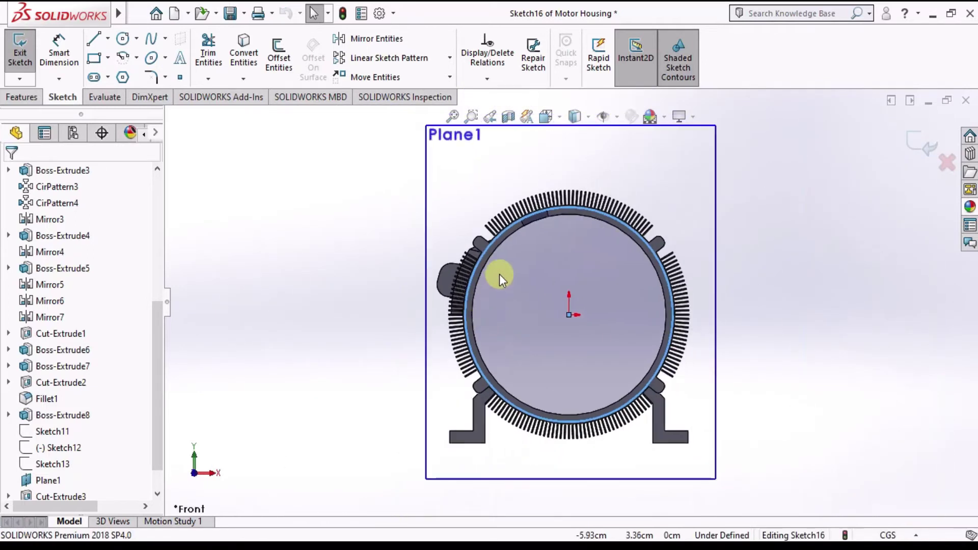
scroll(500, 274, down, 3)
scroll(500, 274, down, 1)
Step: Draw two lines from the circle meeting at a point inside the bore
click(109, 40)
click(109, 60)
scroll(500, 316, down, 3)
scroll(474, 352, down, 2)
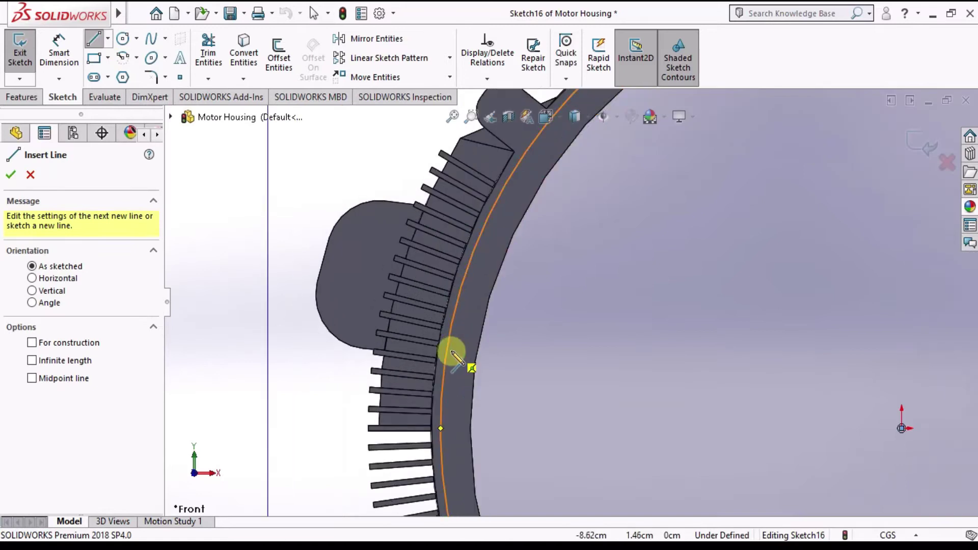
click(438, 342)
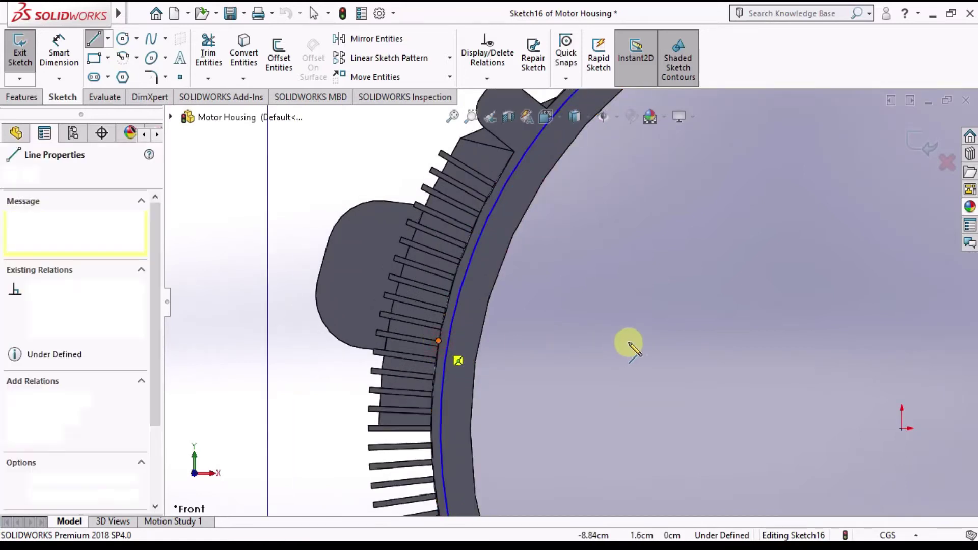
scroll(637, 343, up, 2)
scroll(640, 345, up, 1)
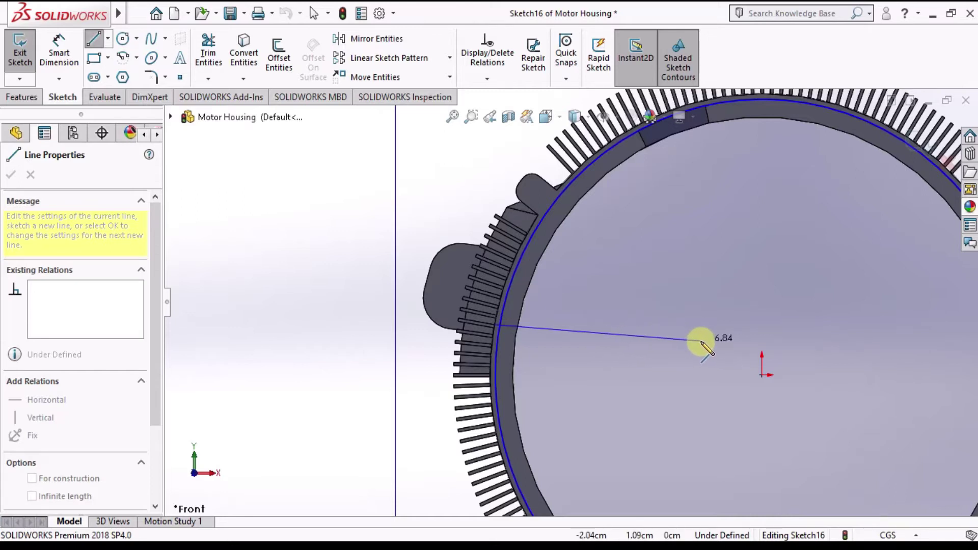
click(710, 242)
scroll(691, 145, down, 1)
scroll(690, 148, down, 1)
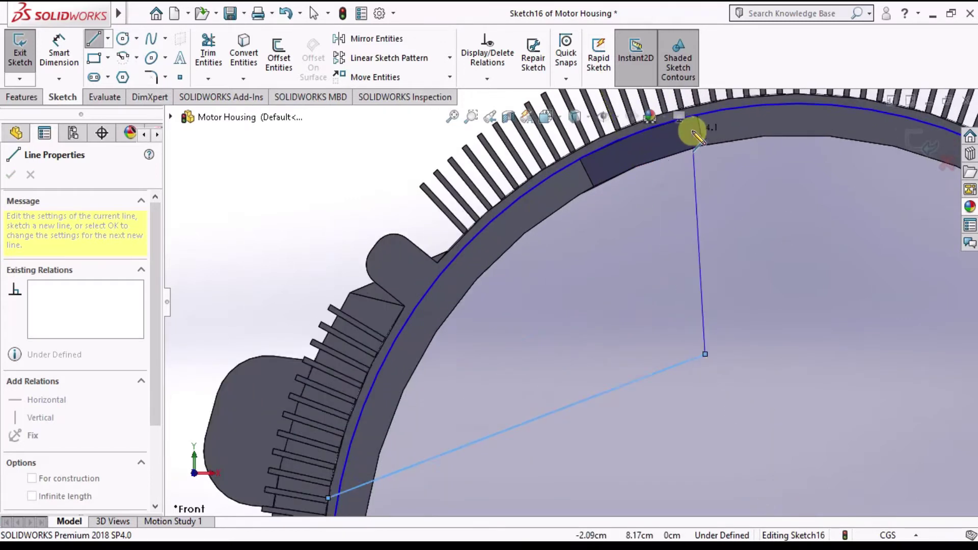
scroll(696, 148, down, 1)
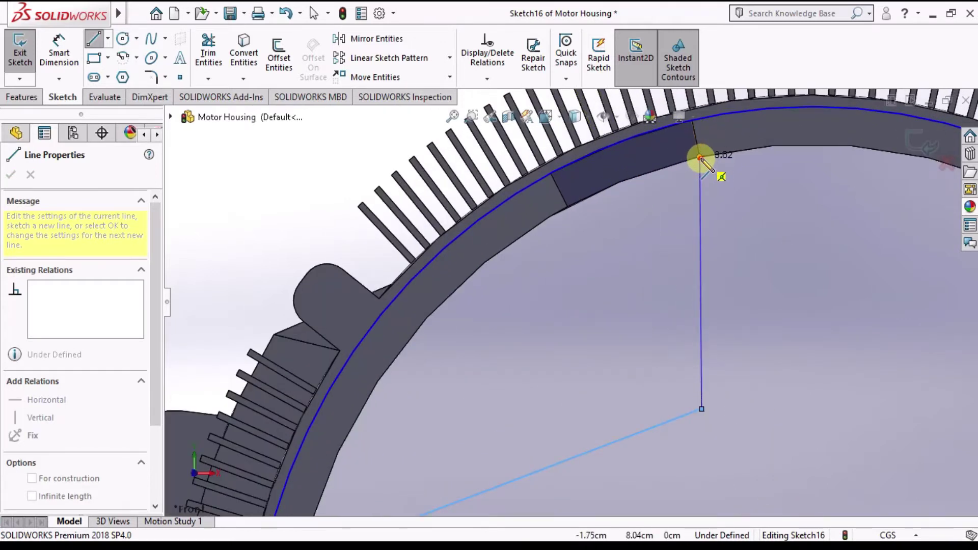
scroll(702, 135, down, 1)
click(645, 179)
Step: Trim the excess arc so only the wedge profile remains
click(202, 61)
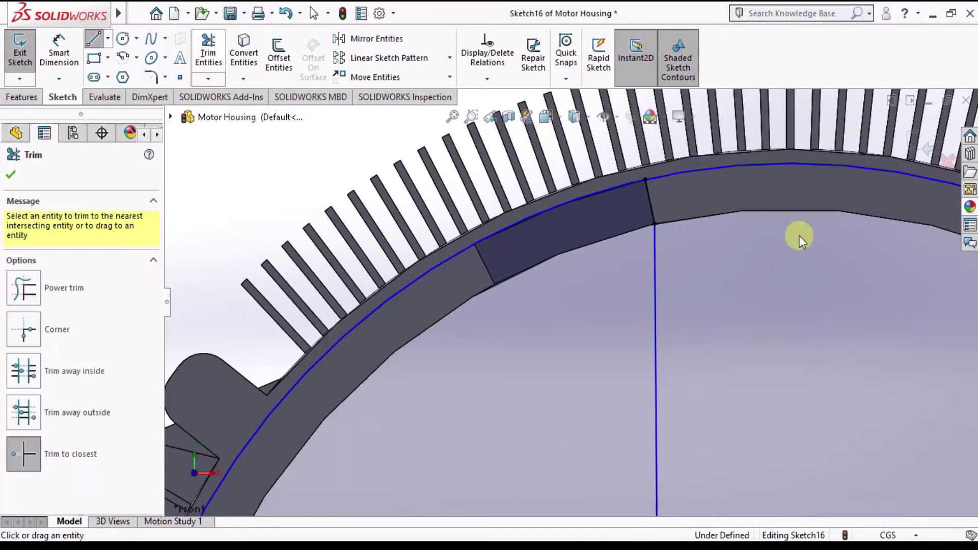
scroll(650, 268, up, 1)
scroll(556, 380, up, 1)
scroll(478, 473, up, 1)
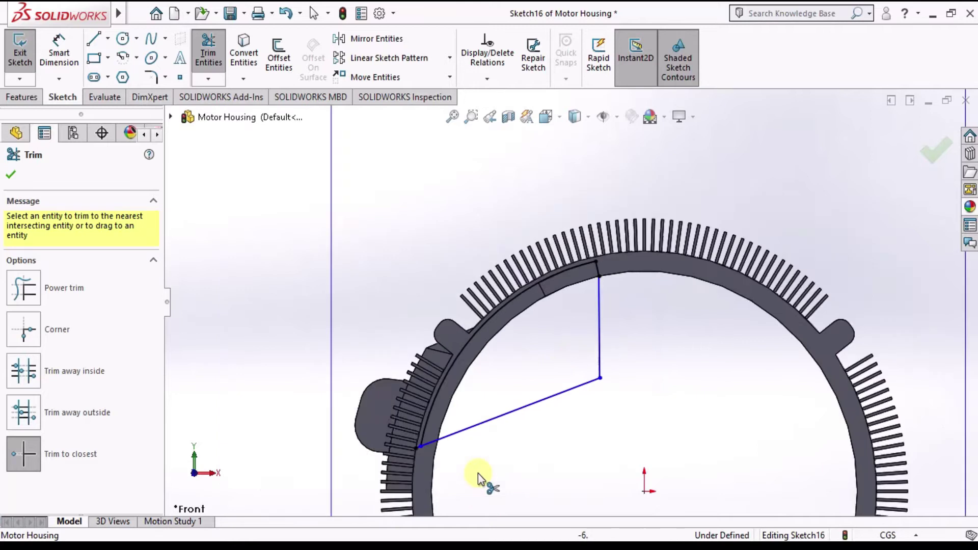
scroll(427, 431, down, 1)
scroll(426, 430, down, 2)
scroll(423, 408, down, 1)
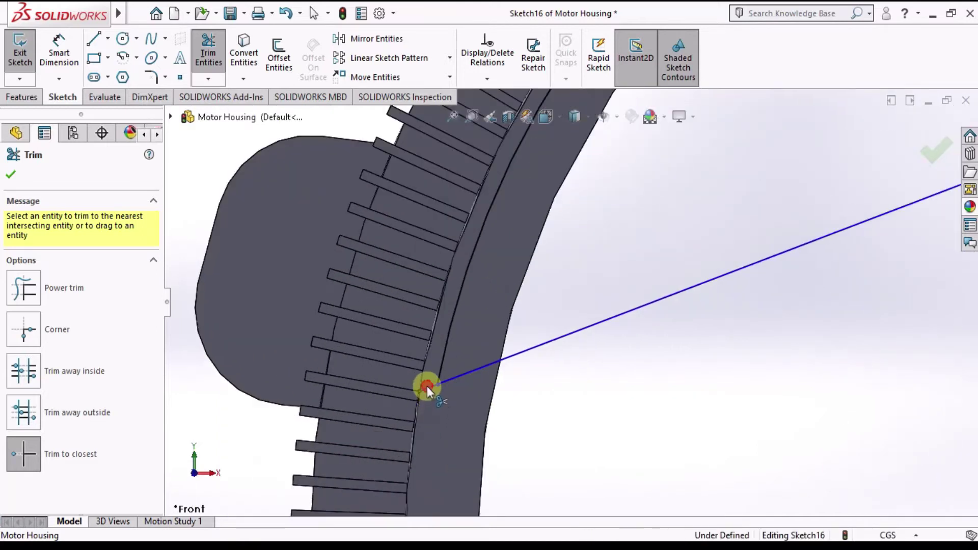
scroll(427, 386, up, 2)
scroll(558, 277, up, 2)
mouse_move(615, 227)
middle_down()
mouse_move(623, 215)
mouse_move(594, 214)
mouse_move(625, 219)
mouse_move(610, 243)
middle_up()
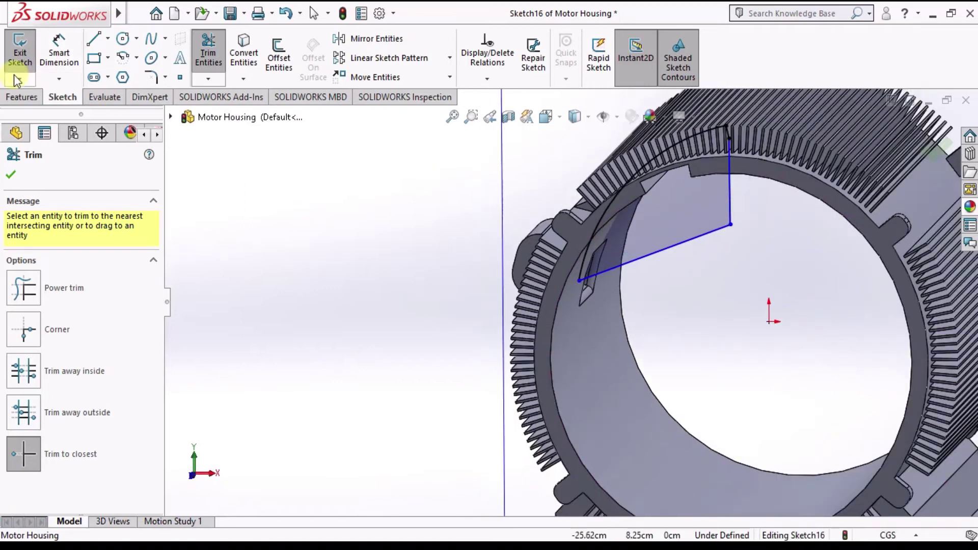
click(8, 97)
Step: Start an Extruded Cut on the wedge with its direction flipped into the housing
click(198, 51)
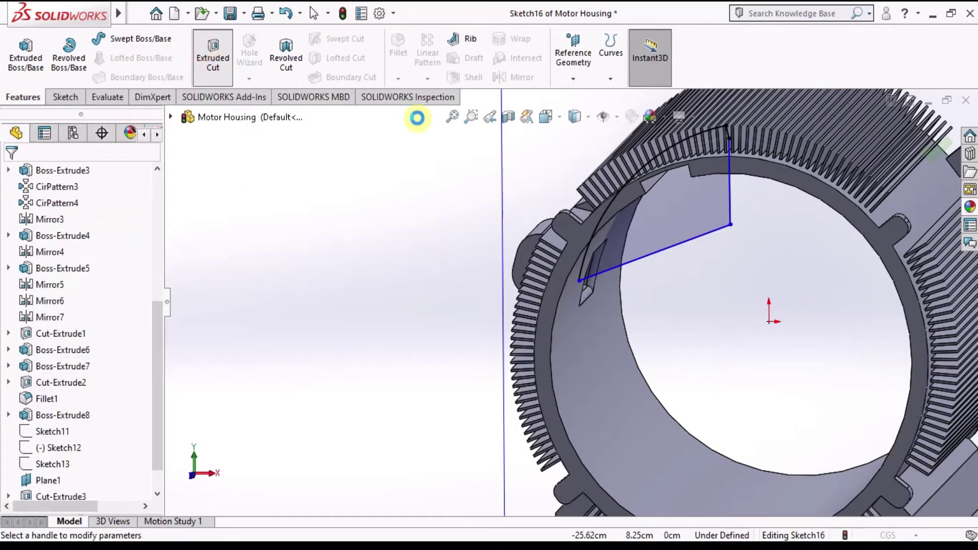
mouse_move(641, 206)
middle_down()
mouse_move(659, 164)
mouse_move(695, 179)
mouse_move(3, 221)
middle_up()
click(15, 264)
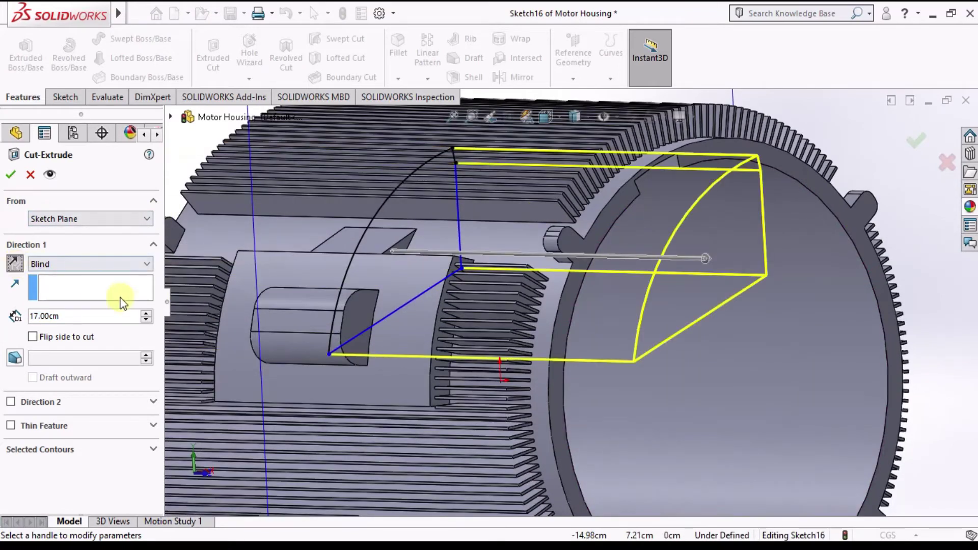
click(147, 320)
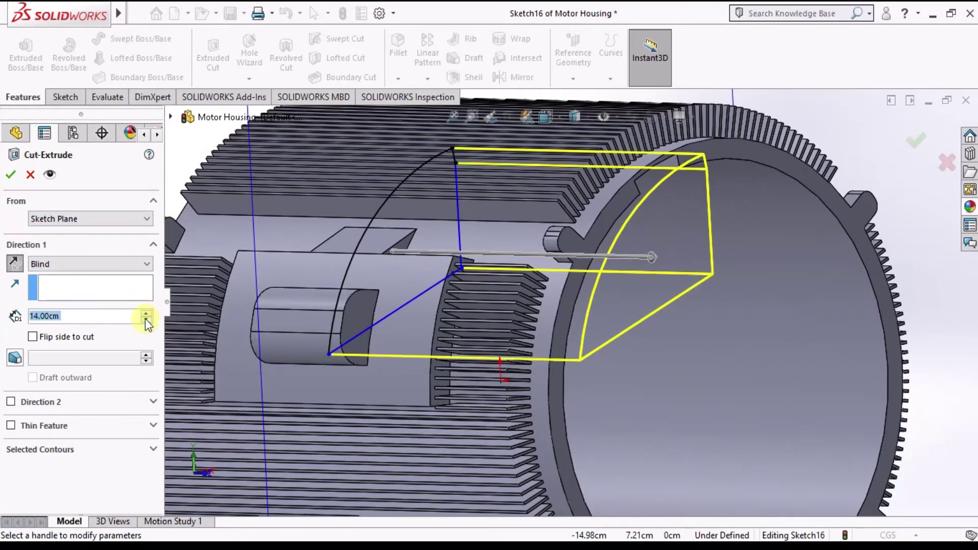
text(5)
middle_drag(491, 327, 525, 207)
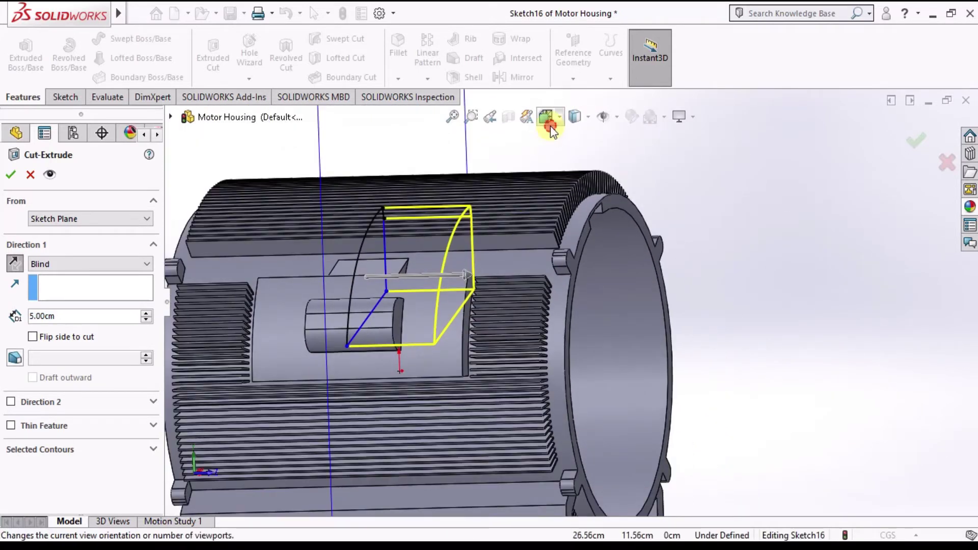
click(550, 125)
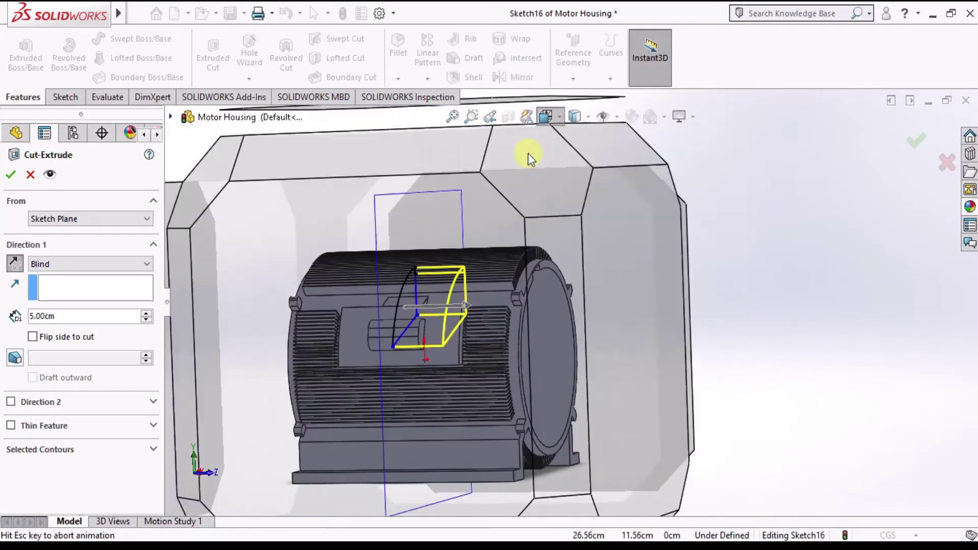
click(454, 332)
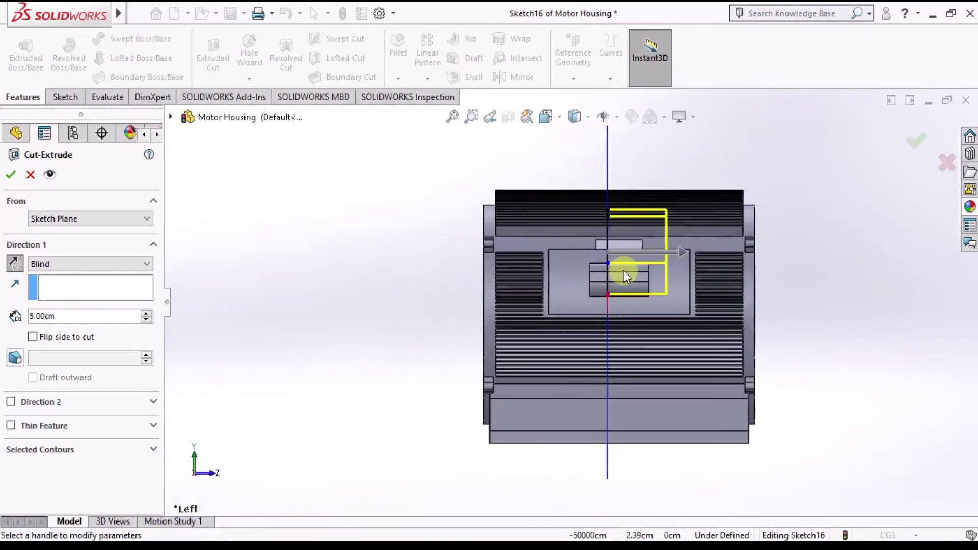
scroll(650, 272, down, 3)
scroll(656, 273, down, 2)
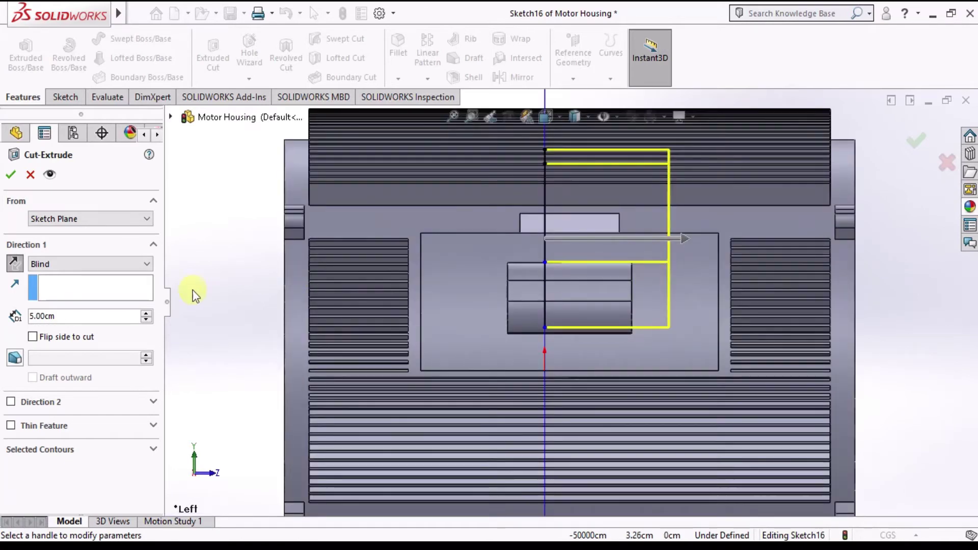
Step: Settle the Blind cut depth at 3.00 cm and accept the cut
click(150, 322)
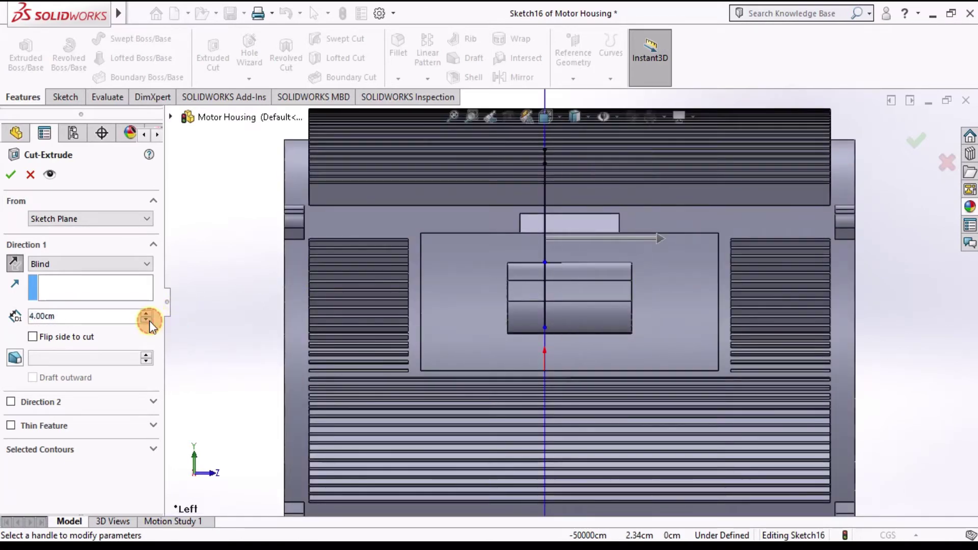
click(146, 320)
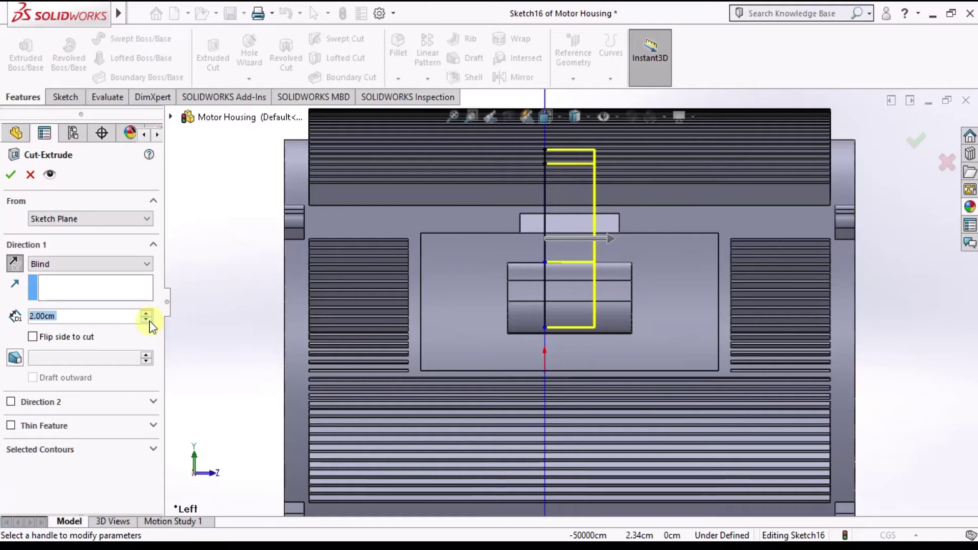
click(146, 314)
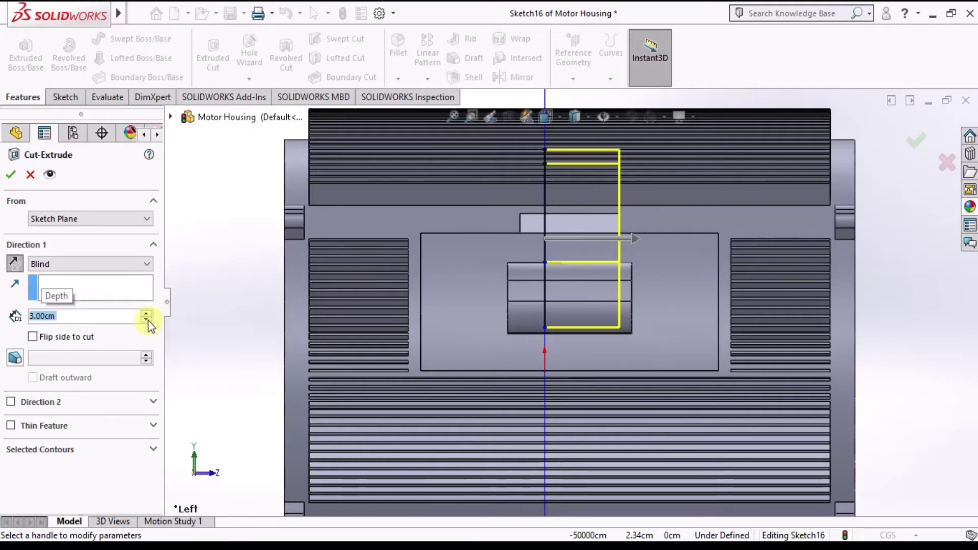
mouse_move(525, 334)
middle_down()
mouse_move(437, 262)
mouse_move(448, 264)
mouse_move(459, 246)
mouse_move(455, 280)
middle_up()
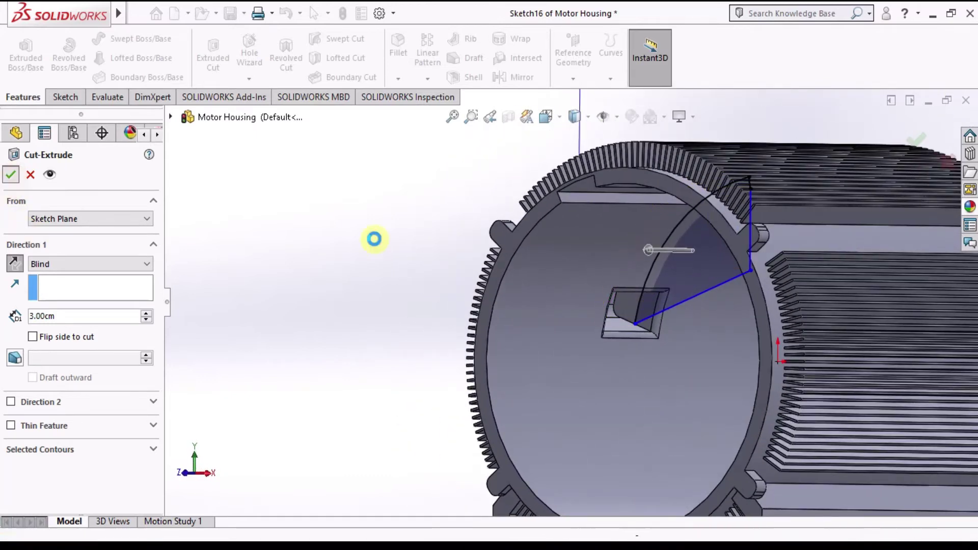
key(Escape)
mouse_move(729, 292)
middle_down()
mouse_move(651, 300)
mouse_move(631, 240)
mouse_move(671, 254)
mouse_move(660, 227)
mouse_move(654, 246)
mouse_move(695, 273)
mouse_move(651, 306)
mouse_move(611, 301)
mouse_move(677, 212)
mouse_move(646, 203)
mouse_move(657, 231)
mouse_move(714, 240)
mouse_move(656, 289)
mouse_move(524, 245)
middle_up()
click(401, 291)
Step: Fillet the notch edge of the wedge cut with a 2.00 cm radius
click(397, 83)
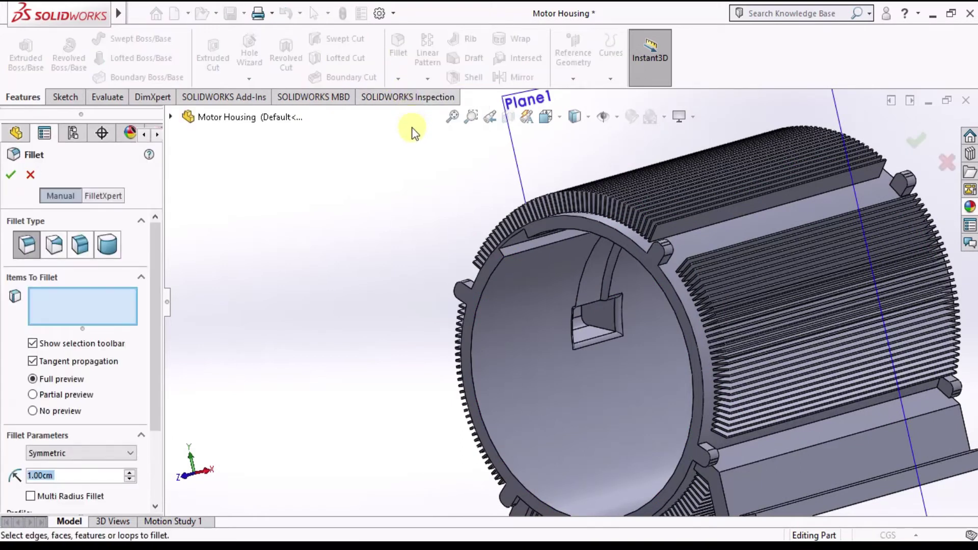
scroll(607, 285, down, 2)
scroll(588, 308, down, 2)
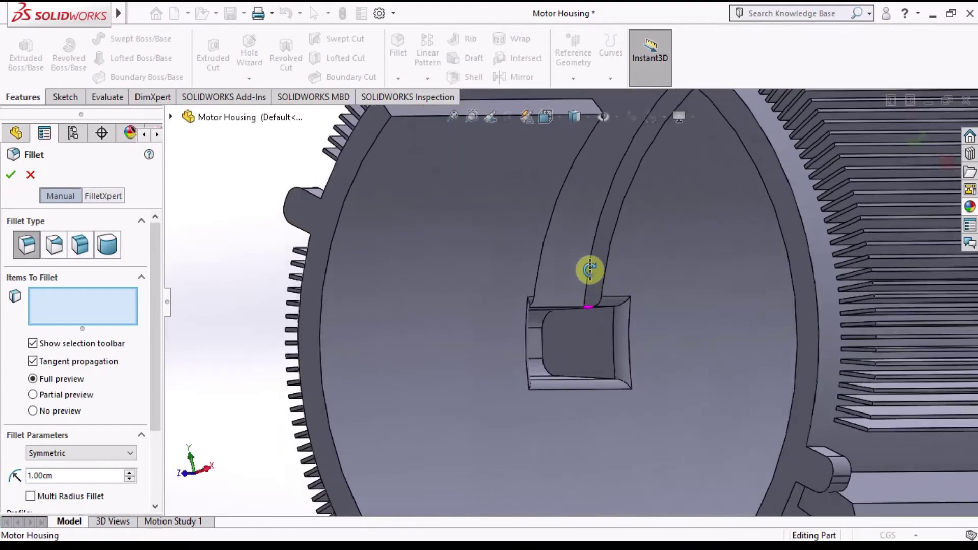
scroll(590, 267, down, 2)
scroll(560, 271, down, 3)
click(548, 309)
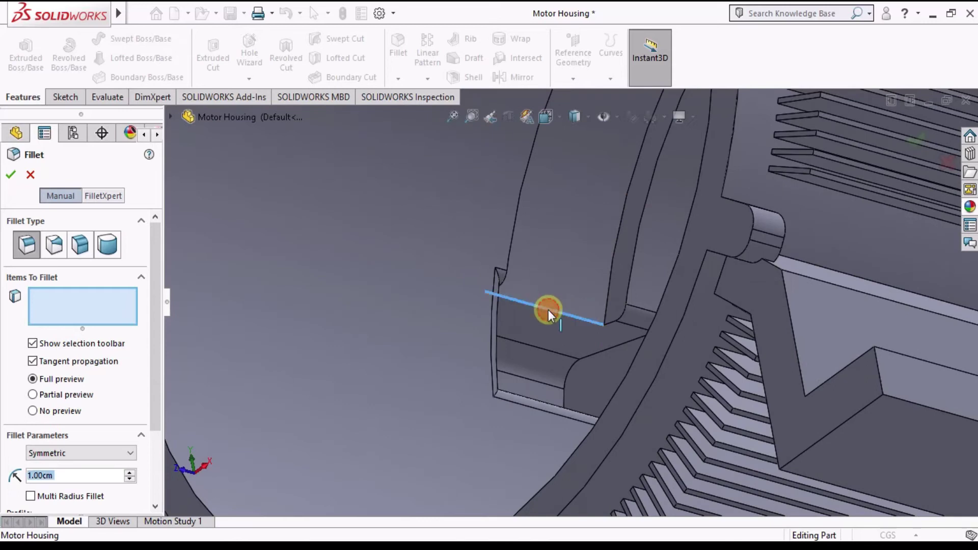
mouse_move(548, 309)
middle_down()
mouse_move(612, 339)
mouse_move(543, 356)
mouse_move(574, 355)
middle_up()
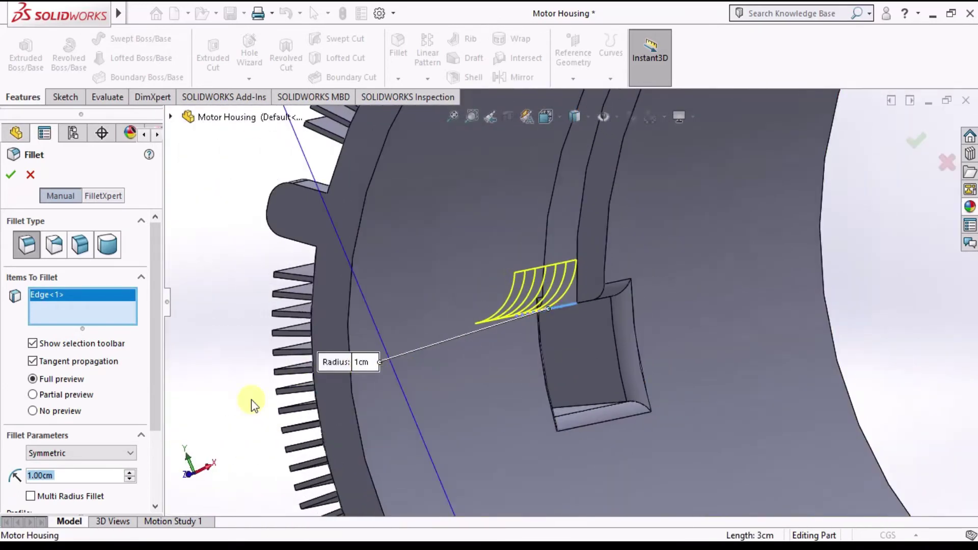
click(130, 473)
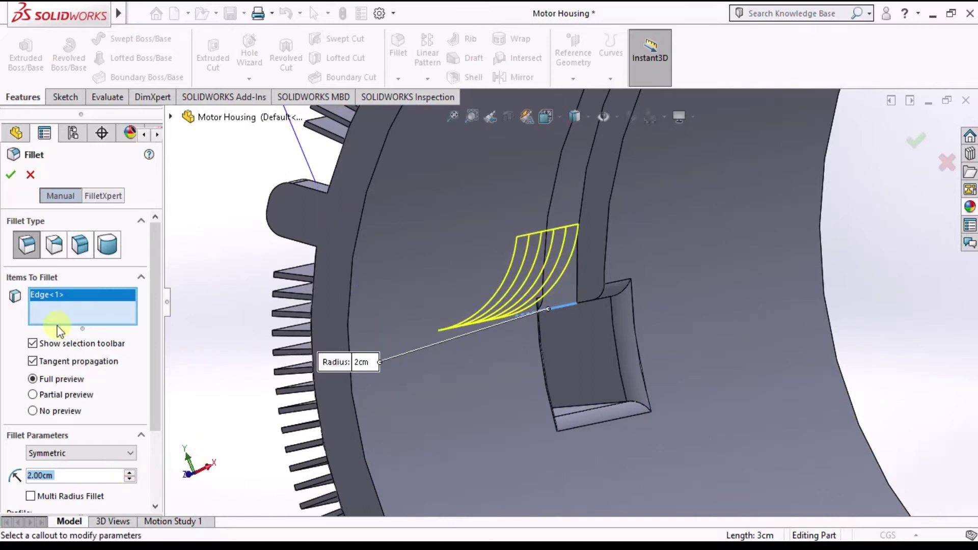
click(13, 178)
mouse_move(655, 310)
middle_down()
mouse_move(582, 295)
mouse_move(628, 282)
mouse_move(633, 295)
mouse_move(545, 279)
mouse_move(585, 295)
mouse_move(634, 295)
mouse_move(662, 255)
mouse_move(585, 256)
mouse_move(546, 245)
mouse_move(579, 216)
mouse_move(634, 251)
mouse_move(601, 272)
mouse_move(618, 284)
mouse_move(640, 273)
mouse_move(628, 288)
mouse_move(655, 207)
middle_up()
Step: Select Plane1 on the housing and hide it
click(655, 192)
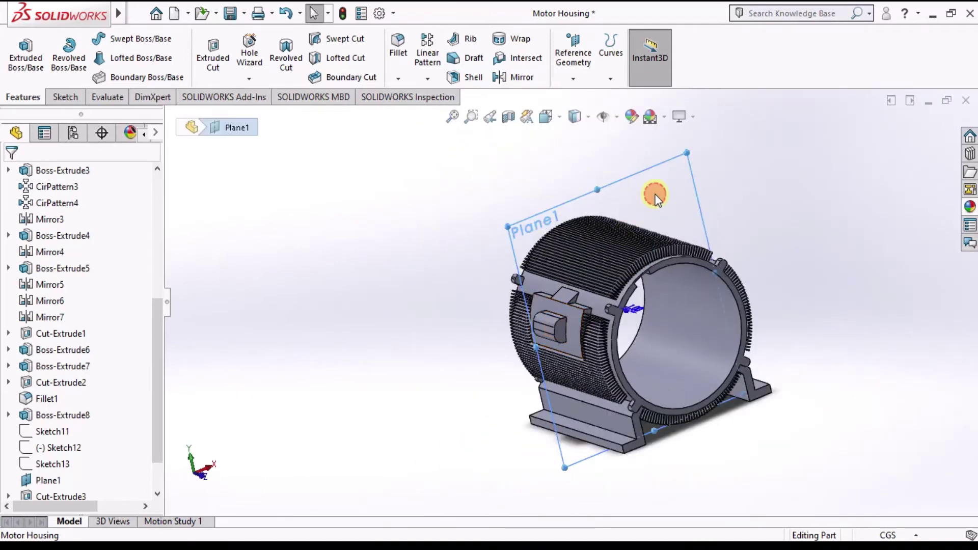
mouse_move(593, 311)
middle_down()
mouse_move(552, 280)
mouse_move(552, 312)
mouse_move(564, 289)
mouse_move(546, 302)
mouse_move(581, 332)
mouse_move(637, 310)
mouse_move(635, 331)
mouse_move(594, 329)
mouse_move(574, 301)
mouse_move(618, 306)
mouse_move(600, 330)
mouse_move(542, 323)
mouse_move(603, 290)
mouse_move(594, 280)
mouse_move(591, 294)
middle_up()
scroll(591, 289, up, 2)
scroll(613, 224, up, 1)
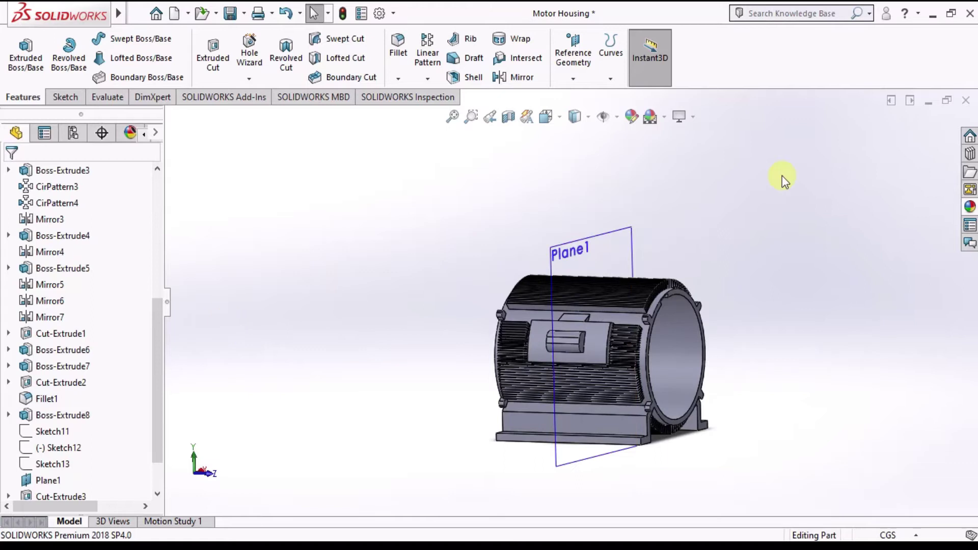
click(593, 257)
click(680, 212)
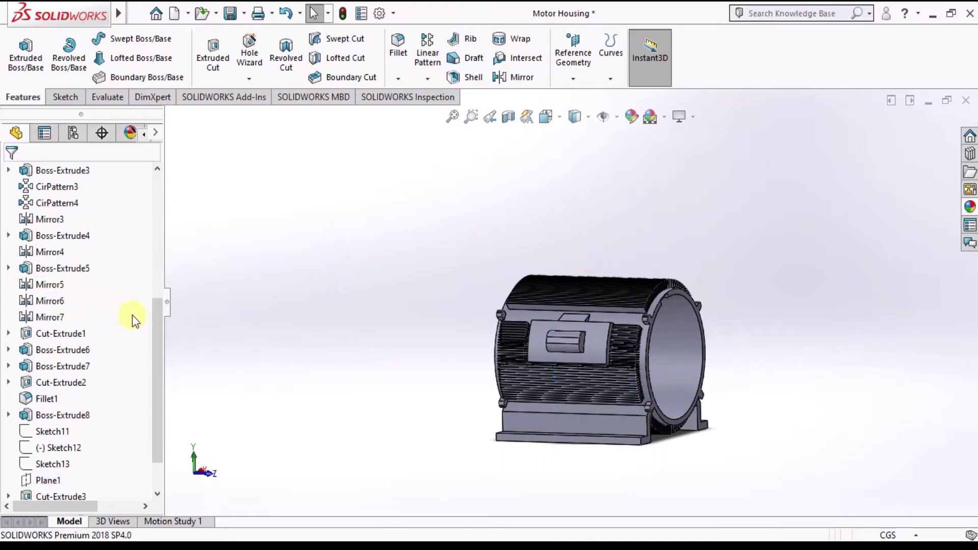
Step: Show the housing in Front view, then orbit to an angled 3D close-up
drag(154, 318, 154, 175)
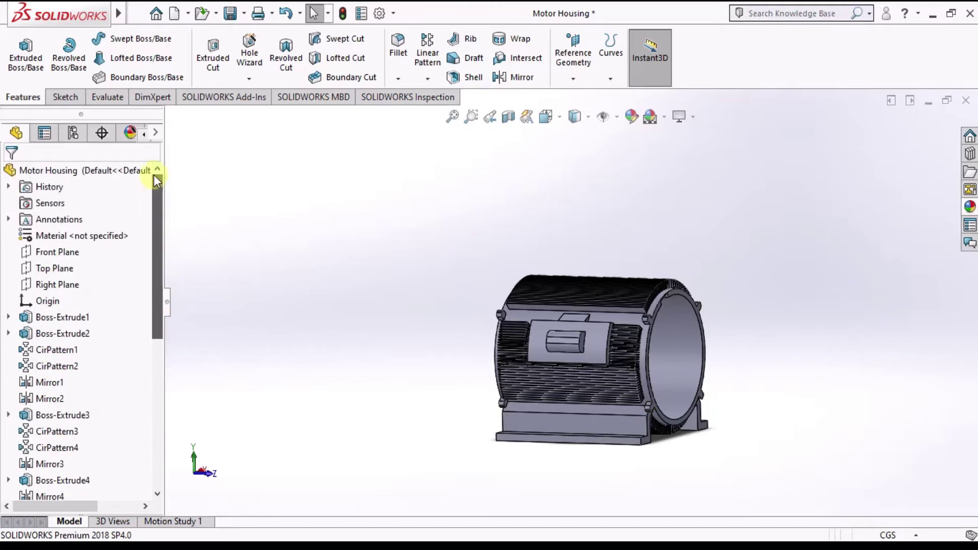
click(66, 256)
scroll(556, 161, up, 1)
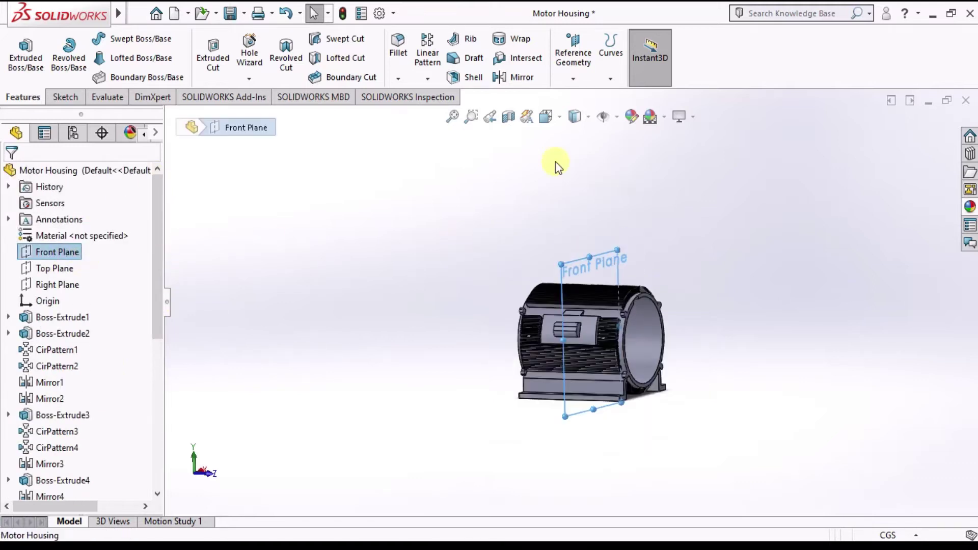
click(554, 121)
click(546, 311)
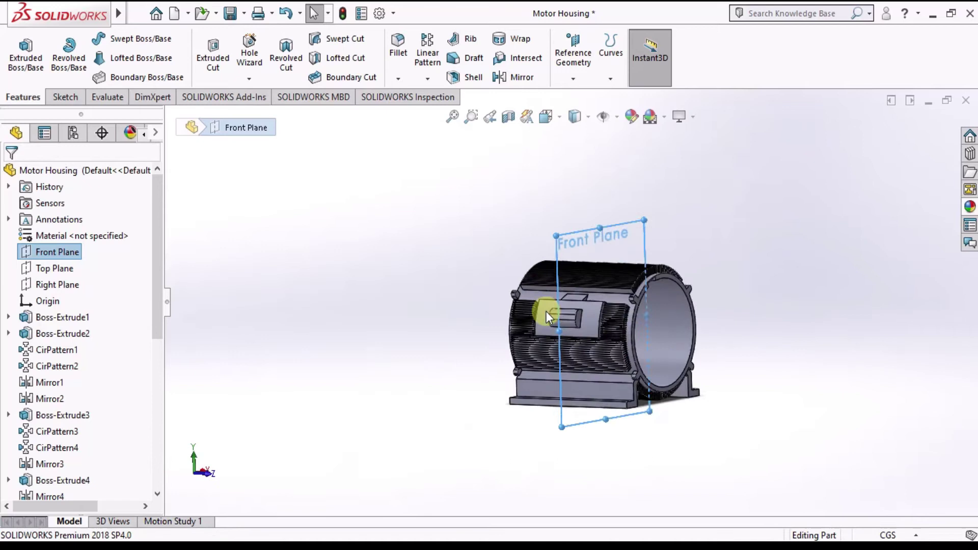
middle_drag(570, 276, 609, 311)
click(797, 545)
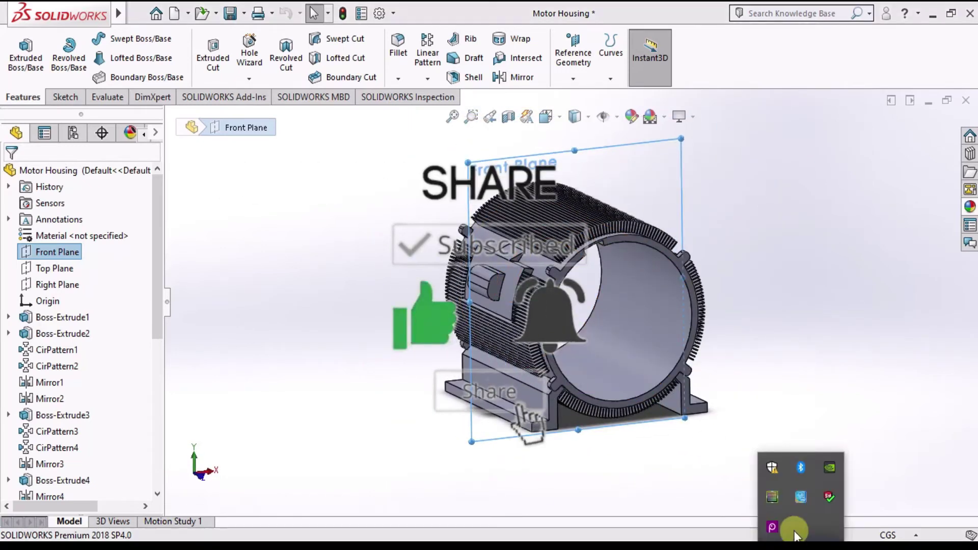
right_click(772, 526)
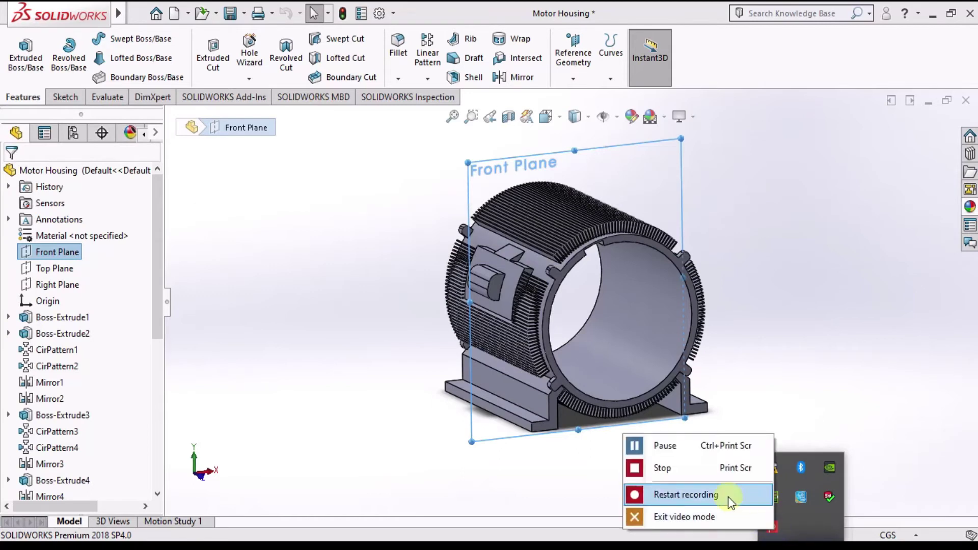
click(665, 446)
scroll(522, 297, up, 3)
scroll(521, 298, up, 3)
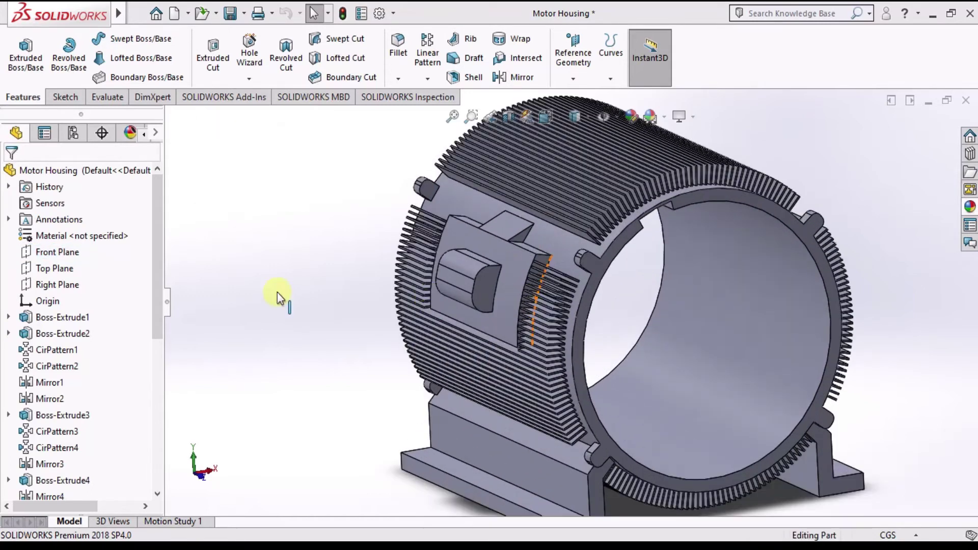
Step: Start a sketch on the Front Plane and project the side boss's outer arc into it
click(65, 252)
click(128, 231)
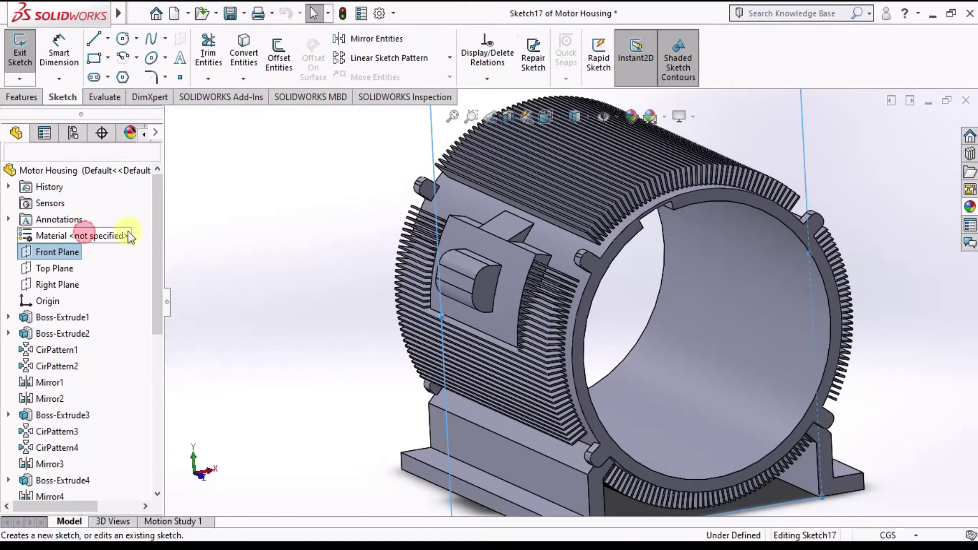
middle_drag(538, 242, 527, 237)
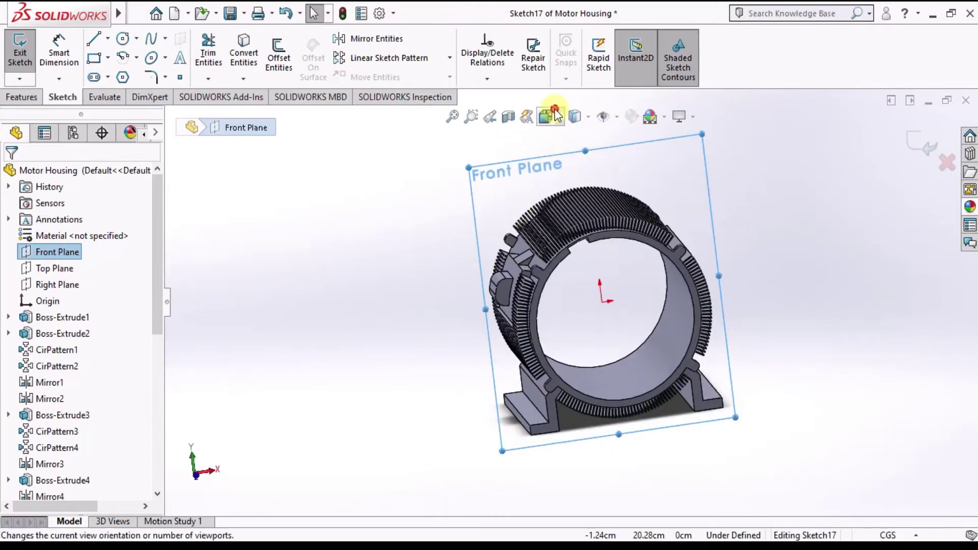
click(574, 116)
click(448, 341)
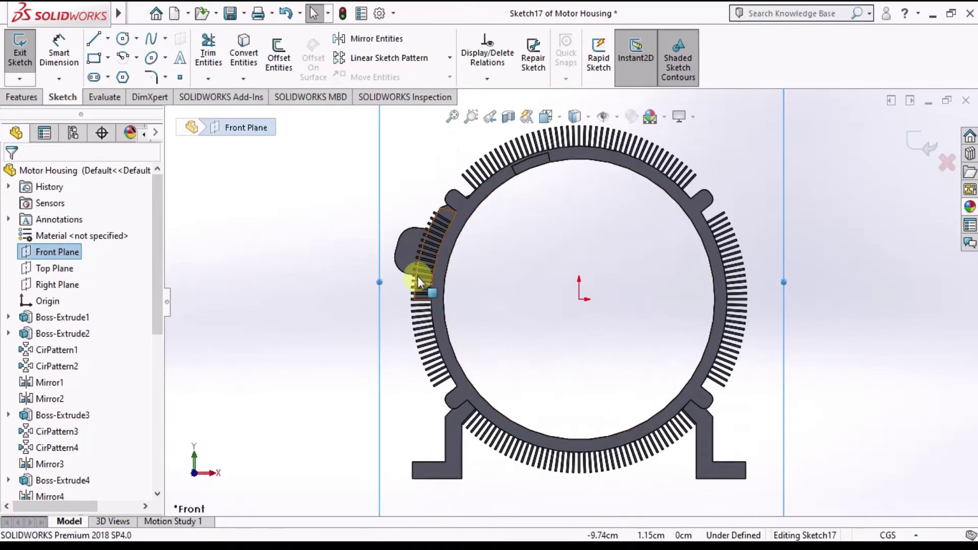
scroll(416, 255, down, 2)
scroll(414, 235, down, 3)
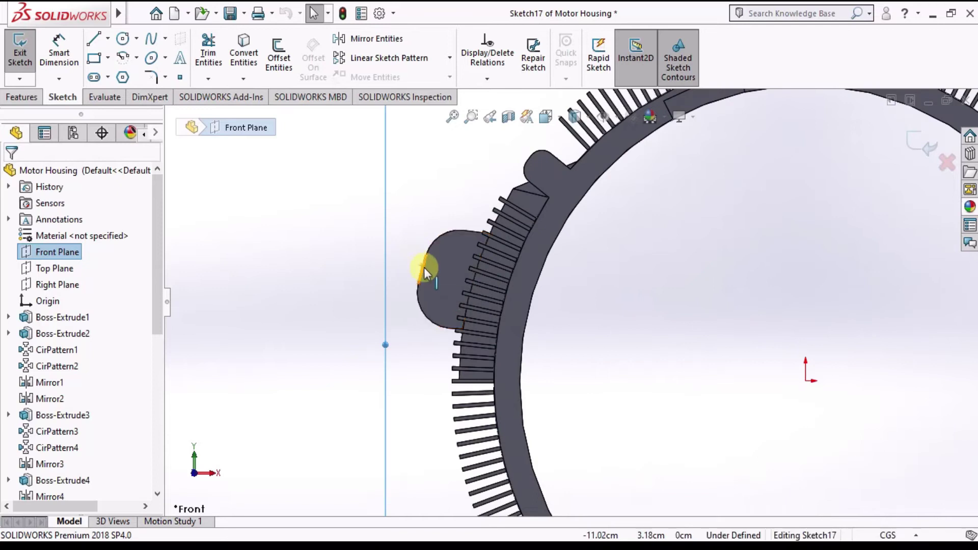
click(424, 267)
click(249, 61)
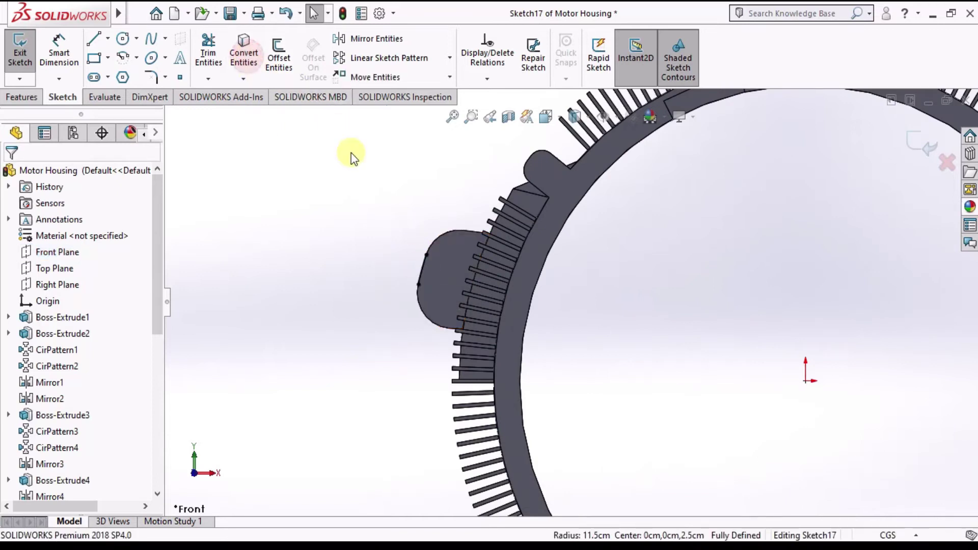
scroll(426, 224, down, 1)
scroll(449, 271, up, 3)
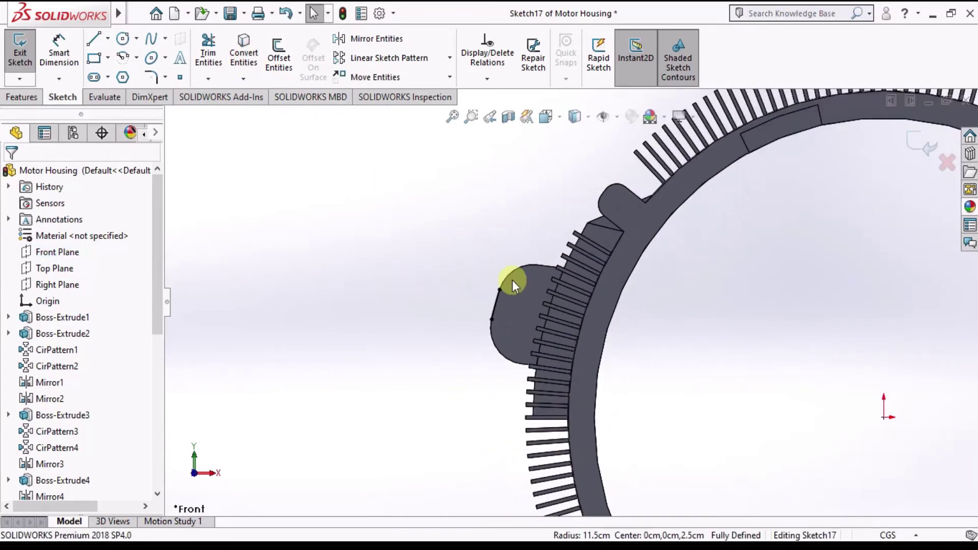
scroll(512, 280, down, 3)
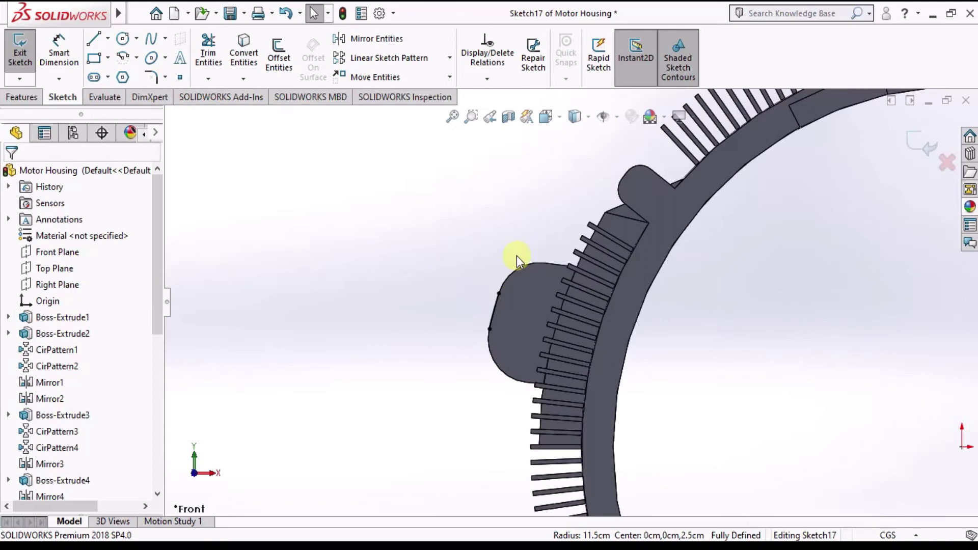
Step: Draw a small four-sided line profile beside the terminal box, closing onto the boss arc
click(107, 38)
click(115, 55)
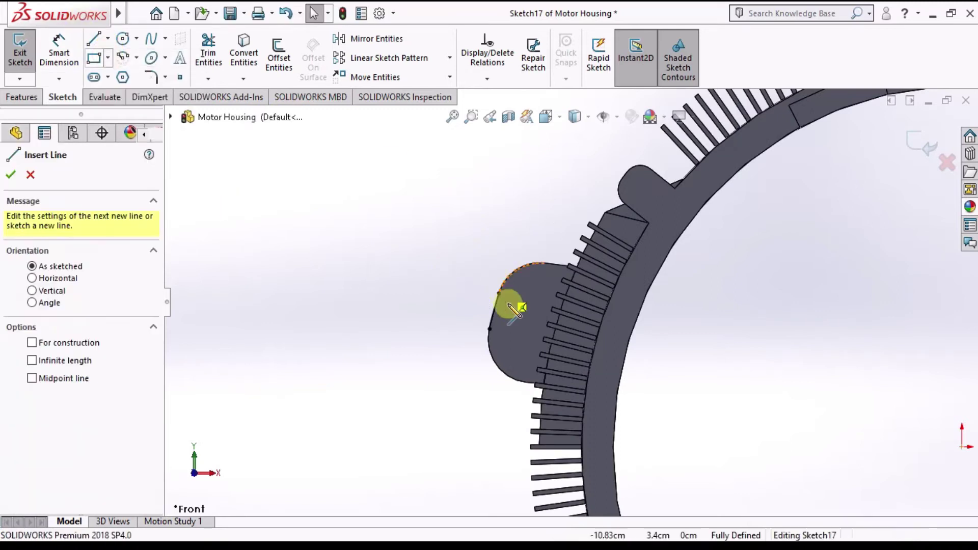
scroll(510, 307, down, 2)
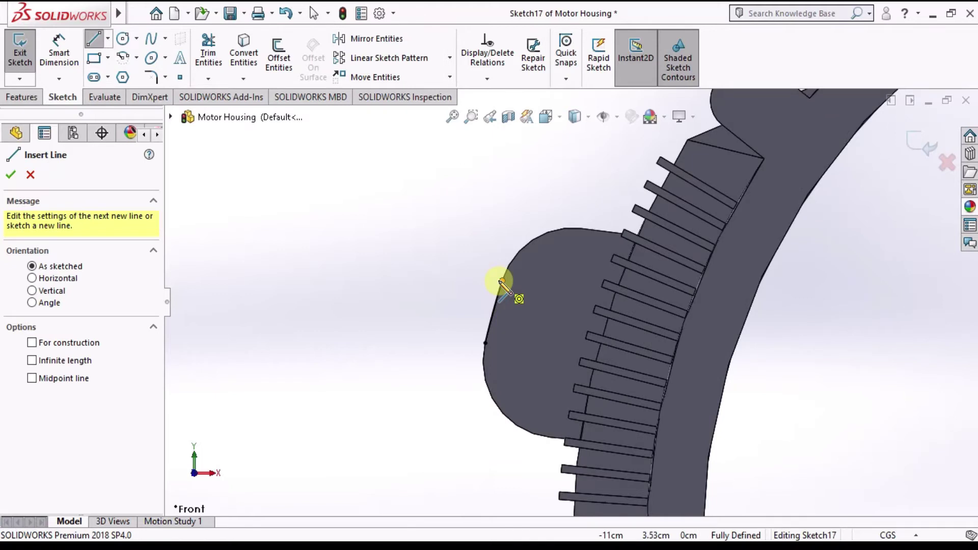
click(501, 281)
click(461, 281)
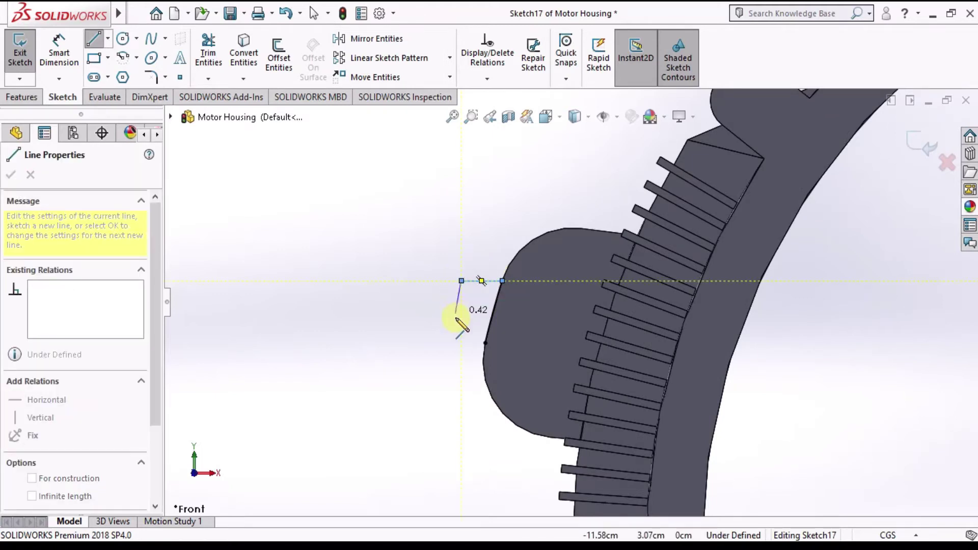
click(461, 342)
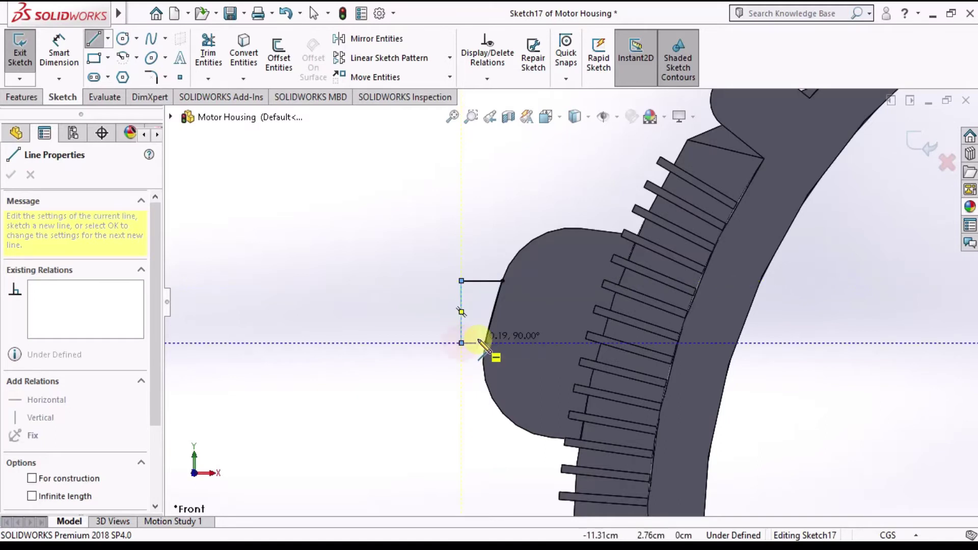
click(485, 343)
click(520, 261)
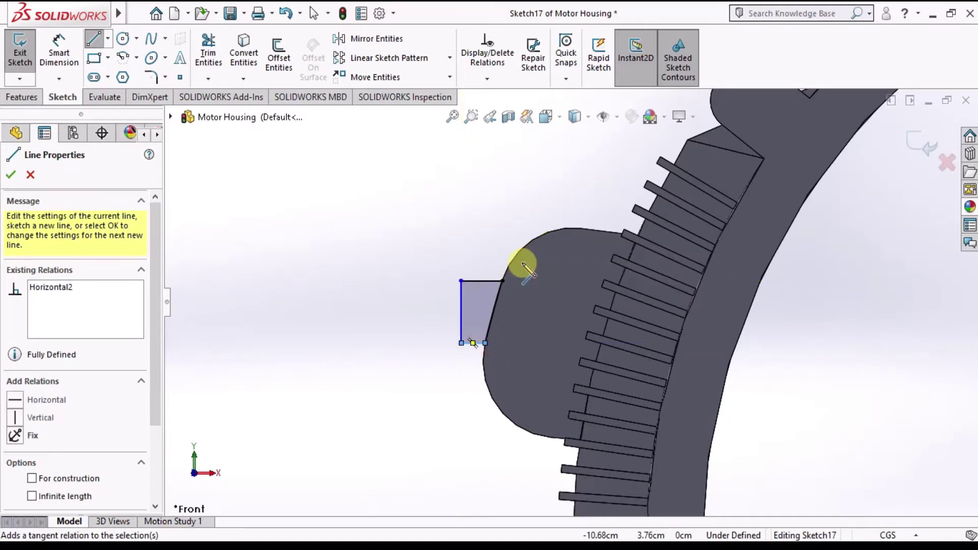
scroll(527, 285, up, 3)
key(Escape)
scroll(561, 285, down, 3)
scroll(567, 279, up, 1)
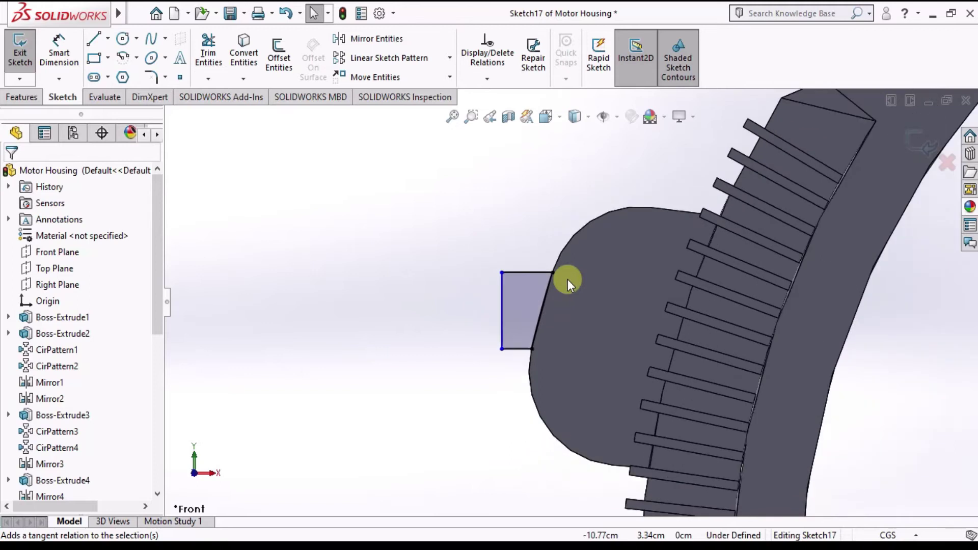
scroll(568, 280, up, 3)
scroll(568, 280, up, 2)
scroll(559, 291, down, 1)
scroll(586, 303, down, 2)
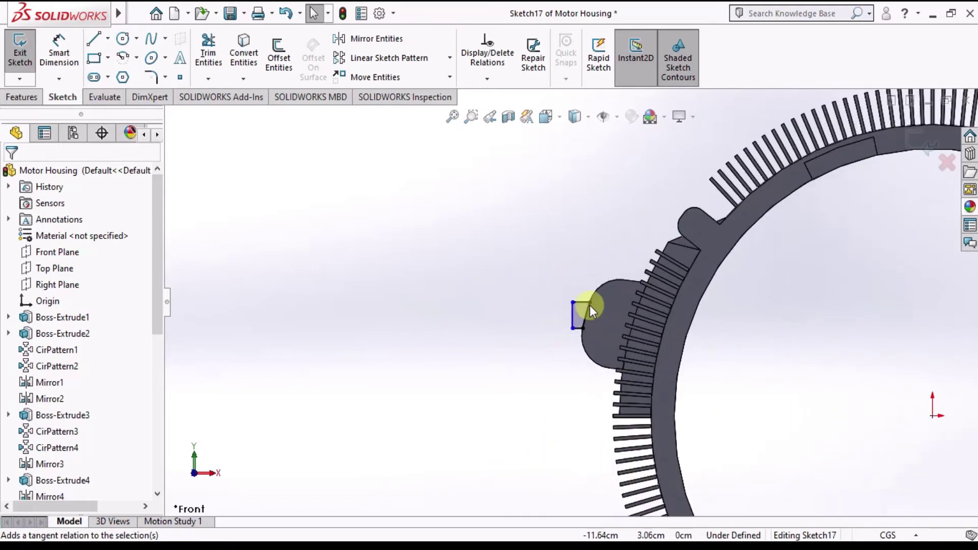
scroll(596, 302, down, 2)
scroll(567, 312, down, 2)
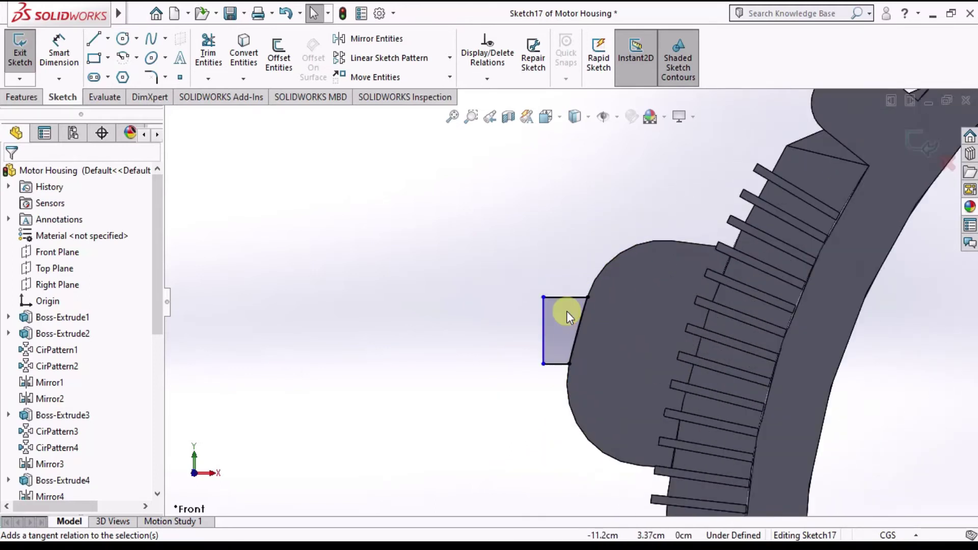
Step: Round the corner between the rectangle's top and left lines with a 0.10 cm sketch fillet
click(166, 78)
click(135, 94)
click(556, 297)
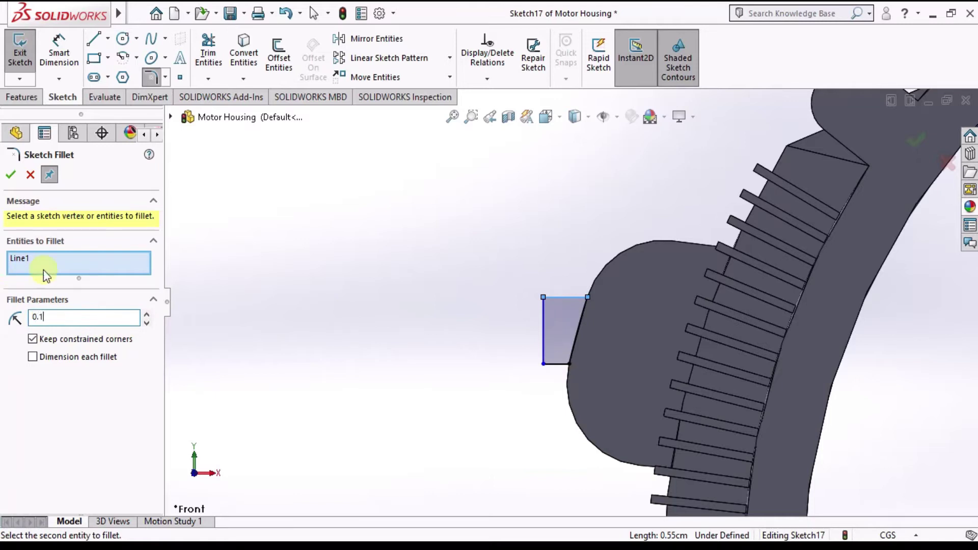
click(543, 318)
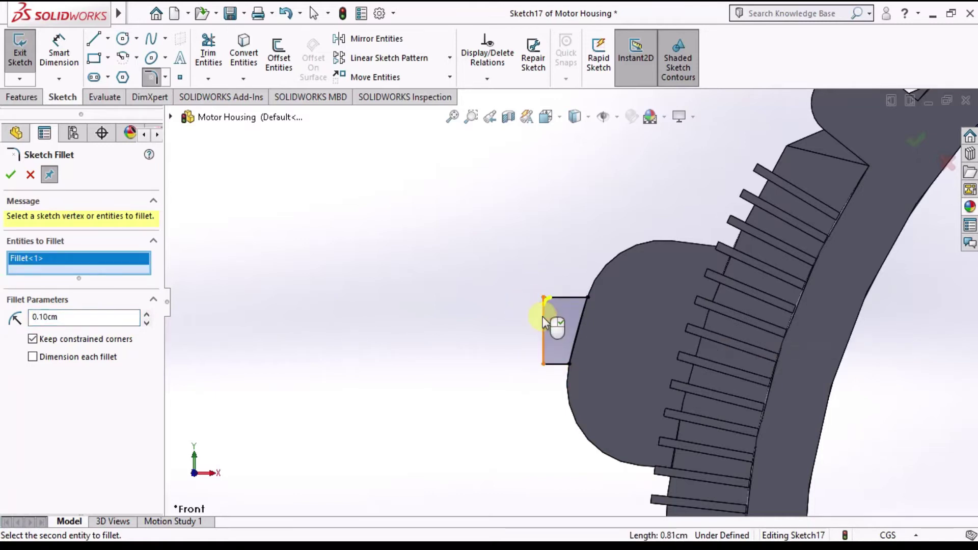
click(11, 175)
mouse_move(535, 299)
middle_down()
mouse_move(655, 334)
mouse_move(555, 311)
middle_up()
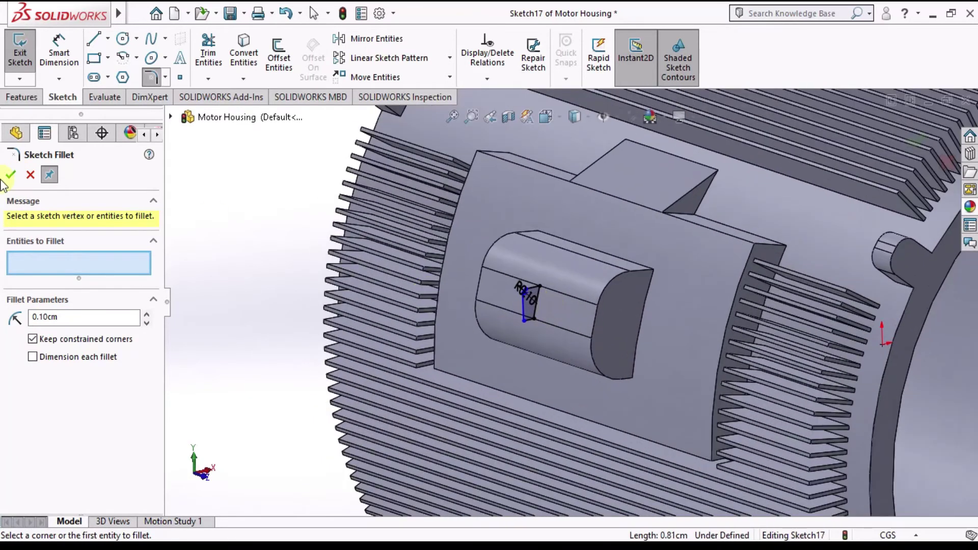
click(11, 176)
Step: Extrude the rounded switch profile as a 2.00 cm boss in the reversed direction
click(23, 98)
click(25, 54)
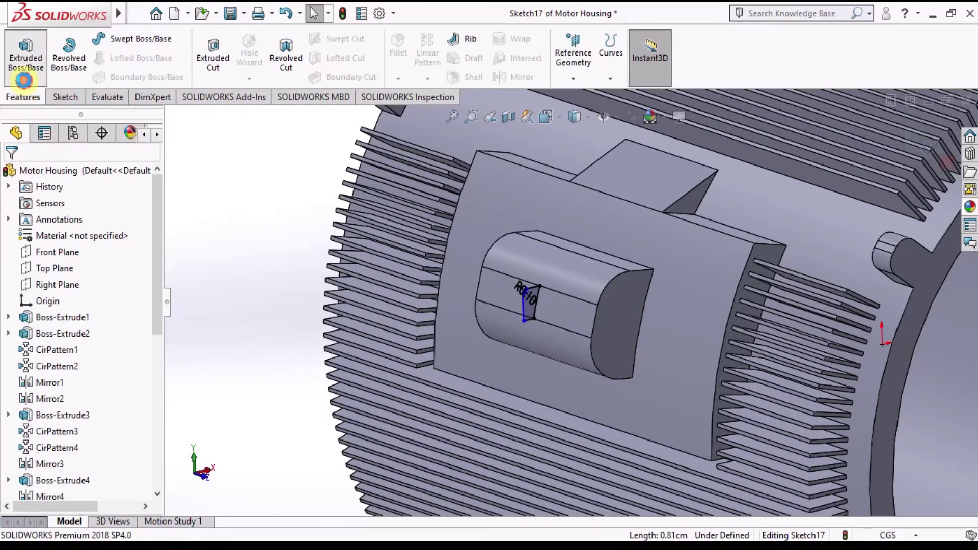
scroll(536, 302, down, 2)
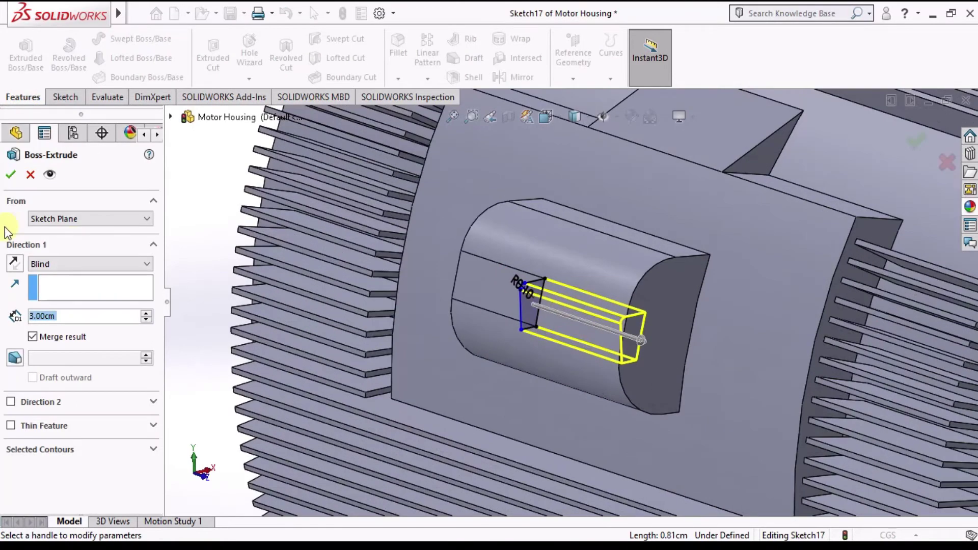
click(14, 264)
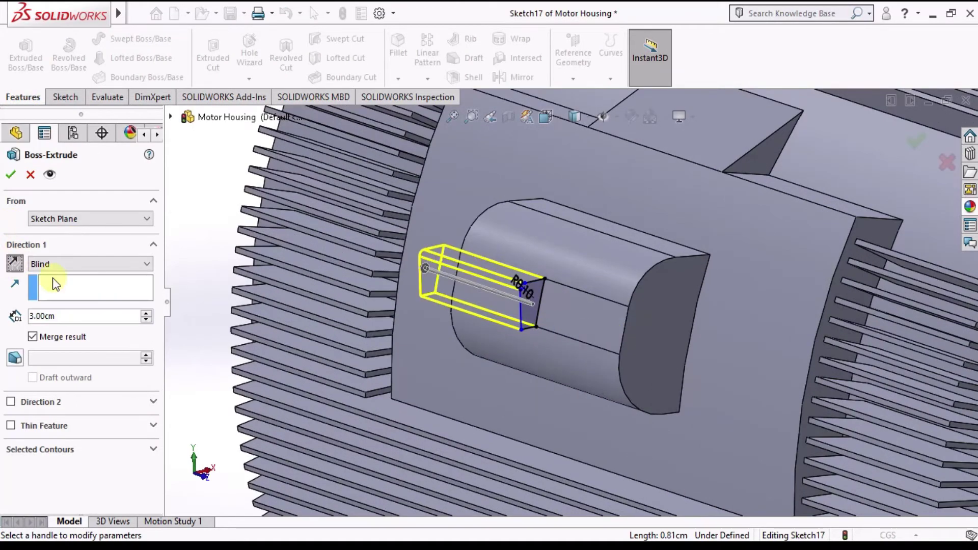
click(147, 320)
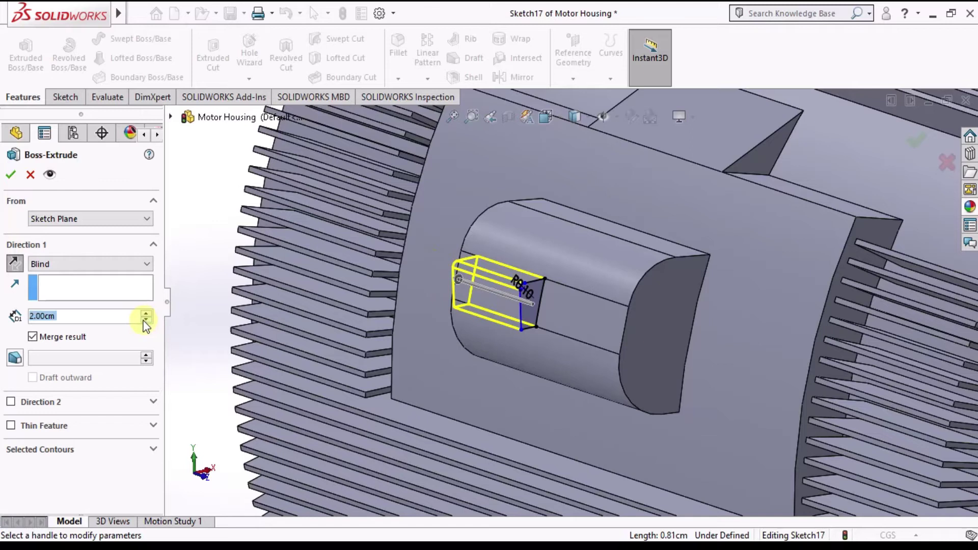
click(10, 178)
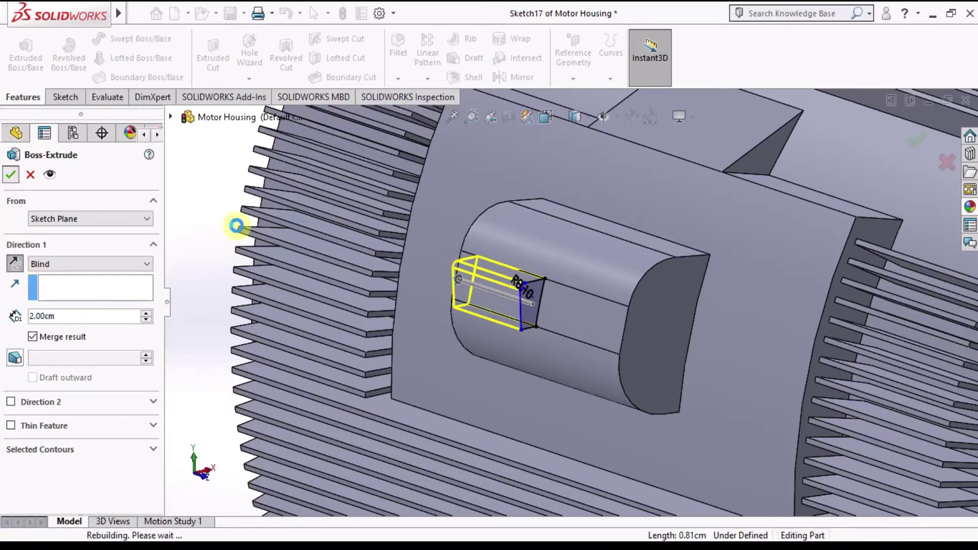
middle_drag(575, 300, 566, 290)
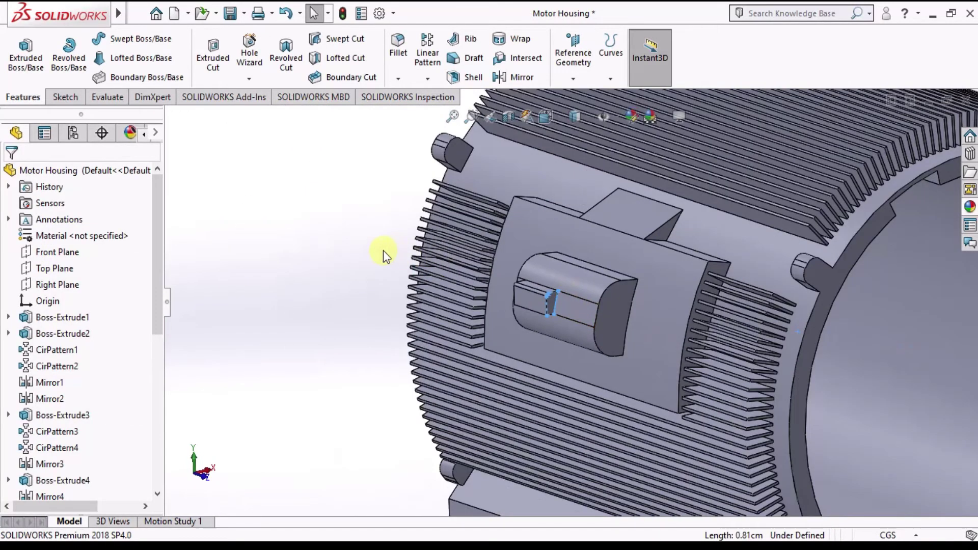
mouse_move(677, 302)
middle_down()
mouse_move(615, 255)
mouse_move(610, 271)
mouse_move(683, 266)
mouse_move(701, 313)
mouse_move(645, 316)
mouse_move(629, 291)
mouse_move(599, 293)
mouse_move(616, 308)
middle_up()
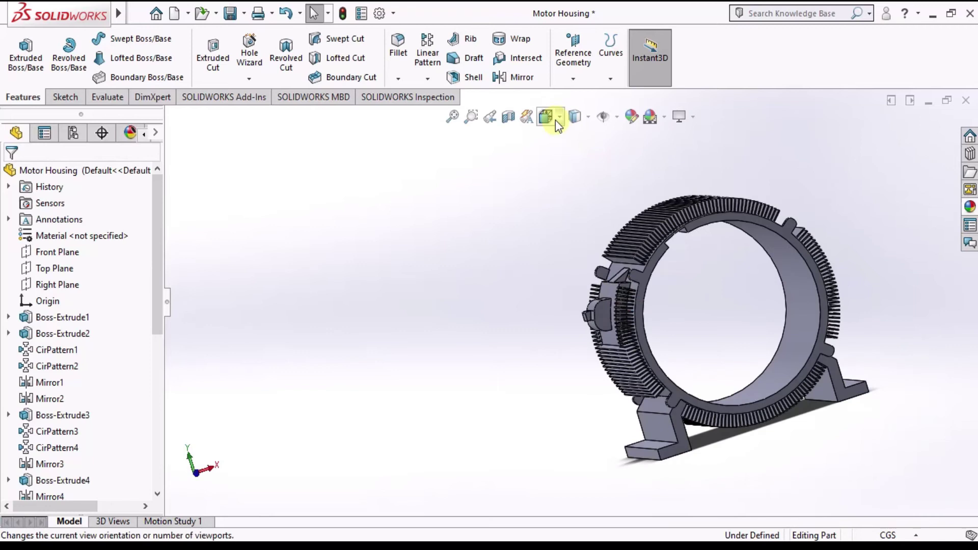
Step: In Front view, start a new sketch on the terminal box's side face
click(556, 120)
click(491, 320)
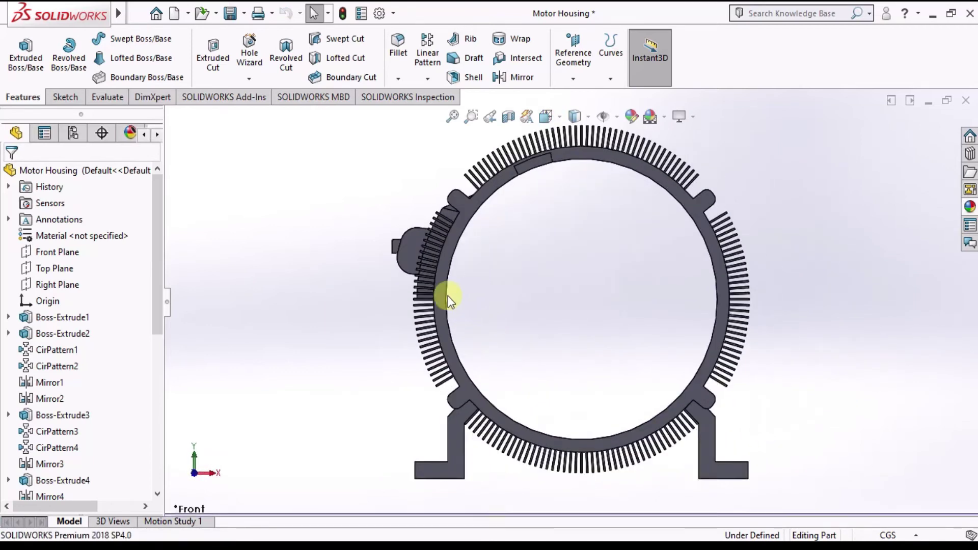
scroll(415, 262, down, 3)
scroll(438, 254, down, 3)
scroll(489, 252, down, 2)
click(510, 237)
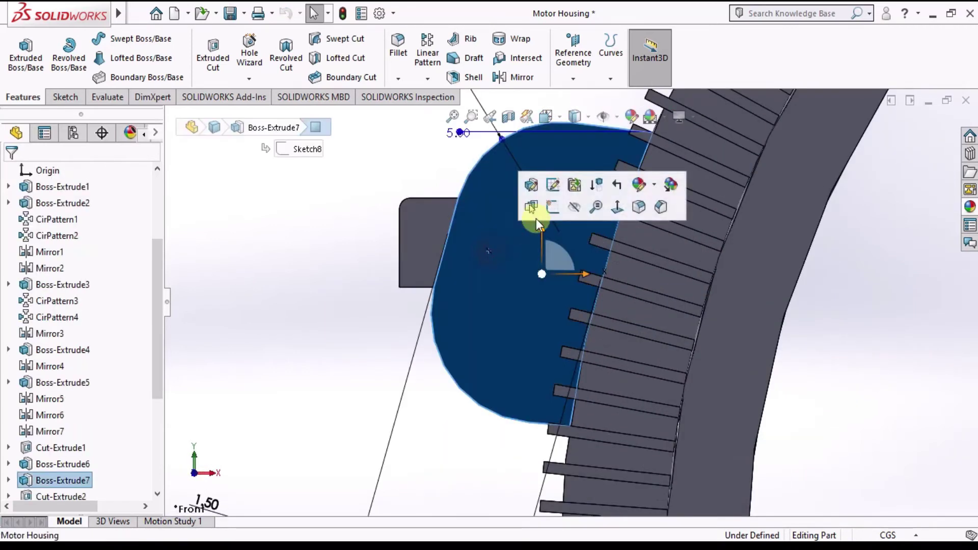
click(533, 210)
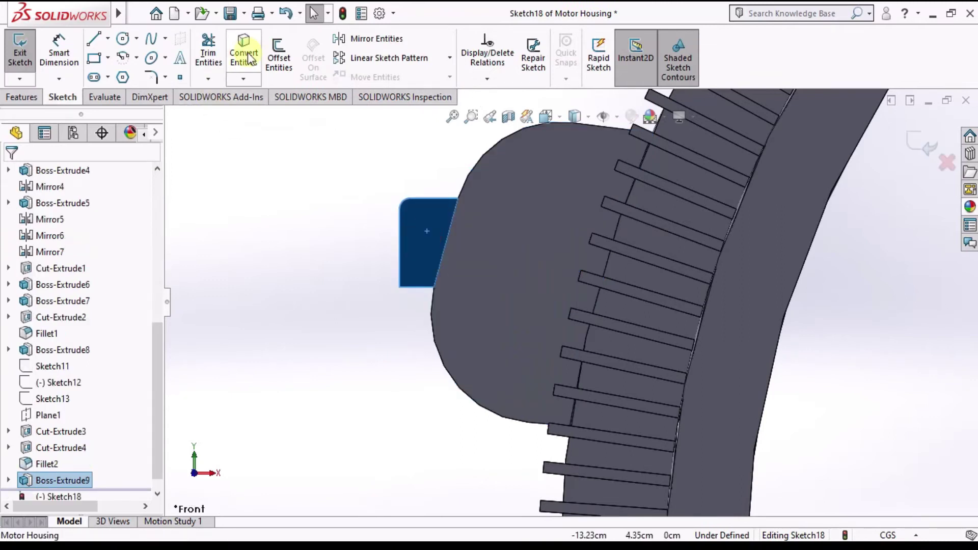
scroll(466, 218, up, 3)
middle_drag(465, 218, 498, 251)
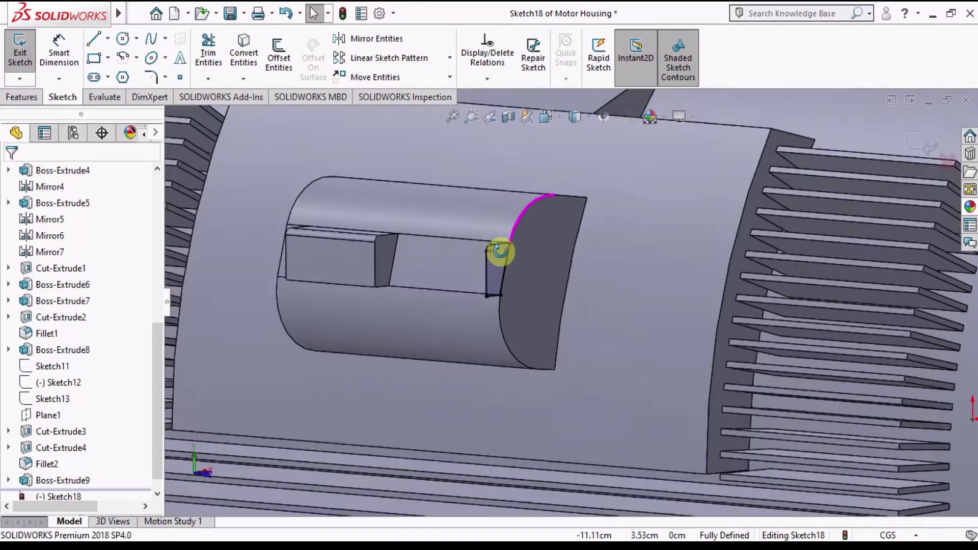
Step: Extrude the new sketch 2.00 cm inward, with the direction reversed toward the first block
click(29, 98)
click(26, 51)
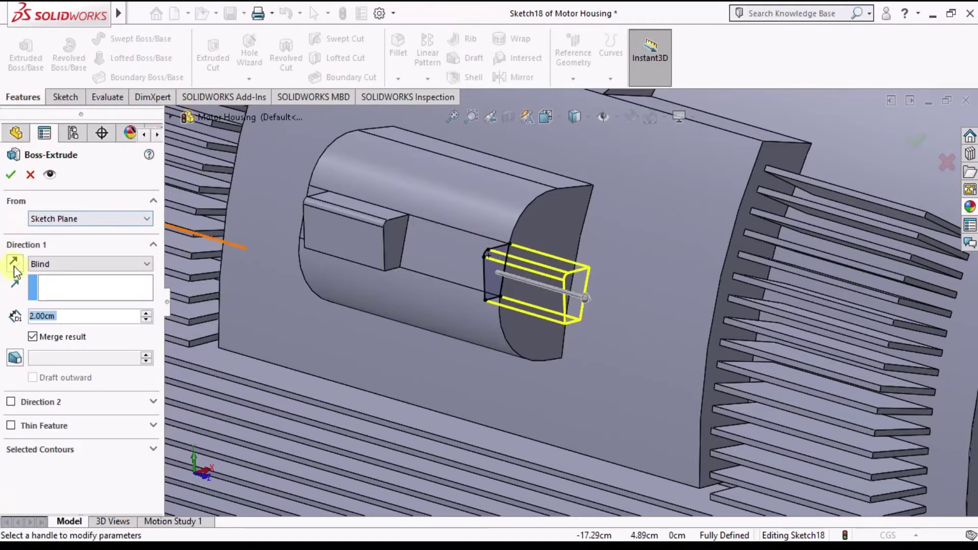
click(14, 265)
click(13, 176)
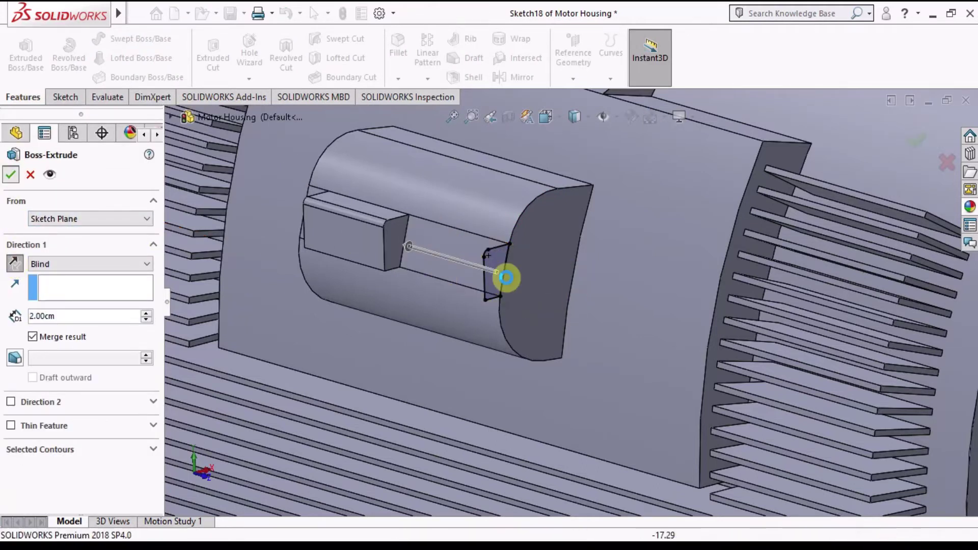
middle_drag(518, 276, 519, 280)
scroll(527, 277, up, 5)
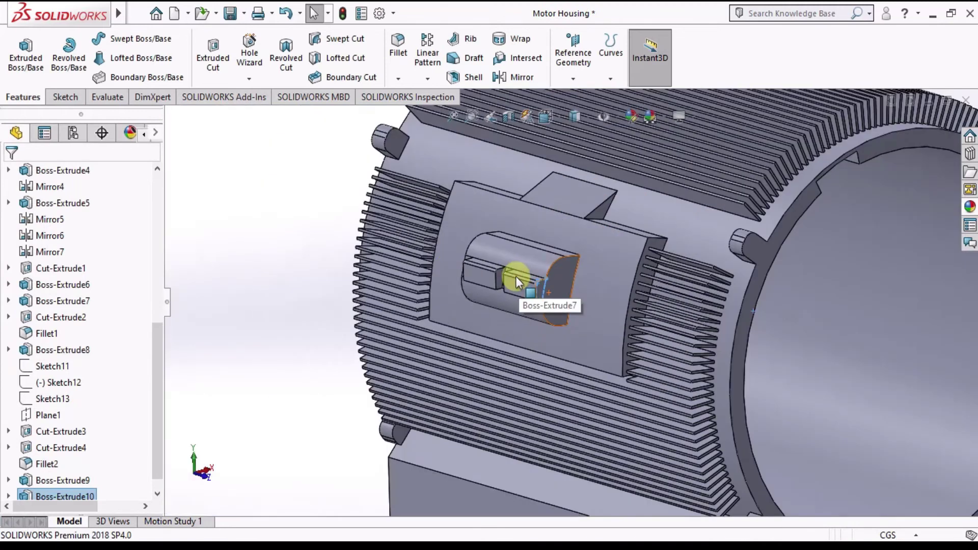
mouse_move(637, 245)
middle_down()
mouse_move(637, 226)
mouse_move(684, 203)
mouse_move(681, 234)
middle_up()
Step: In Left view, start a new sketch on the switch face
scroll(618, 186, up, 3)
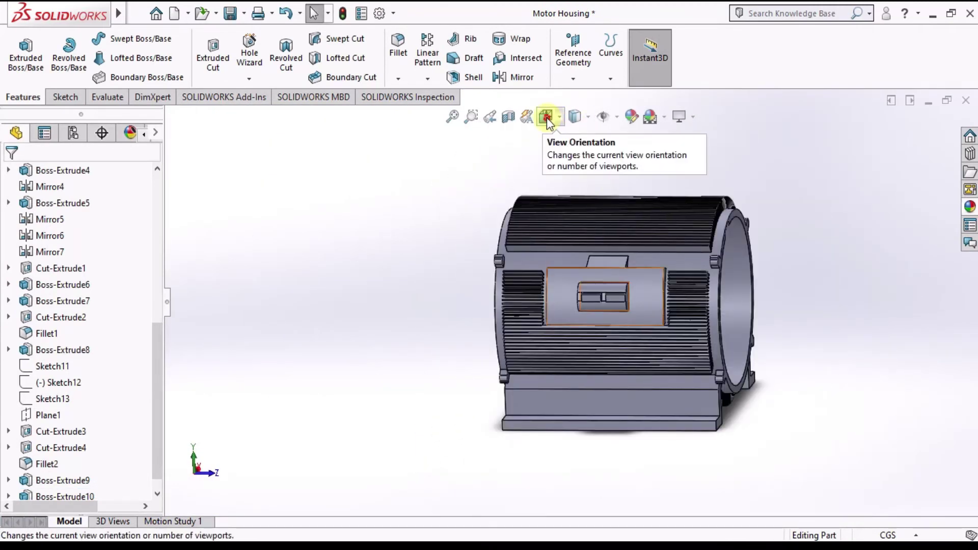
click(547, 118)
click(455, 347)
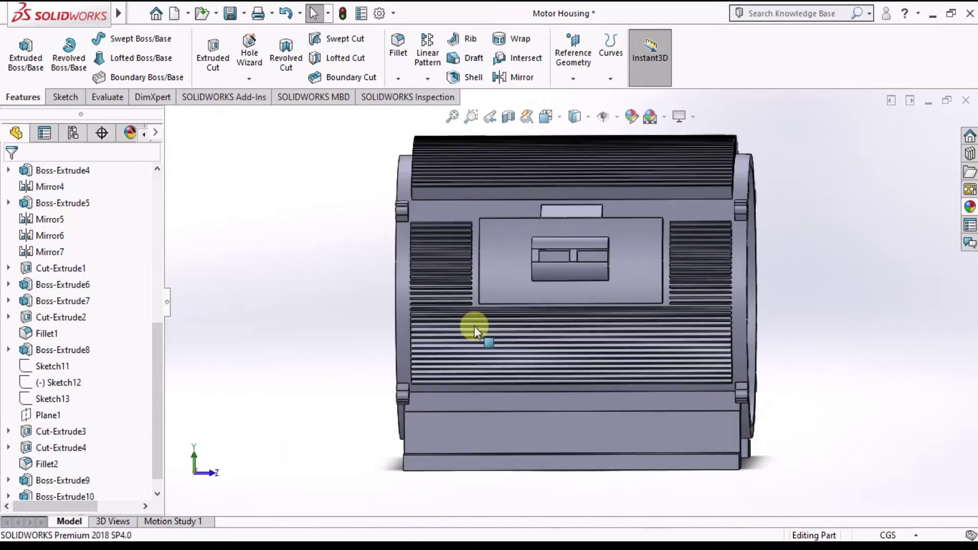
scroll(557, 258, down, 5)
scroll(557, 257, down, 2)
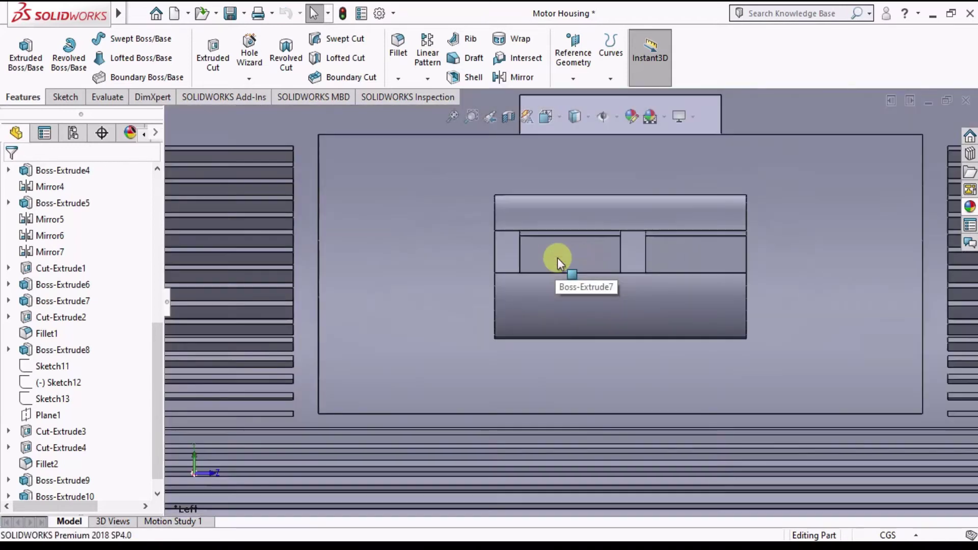
scroll(557, 257, down, 3)
click(568, 253)
click(629, 210)
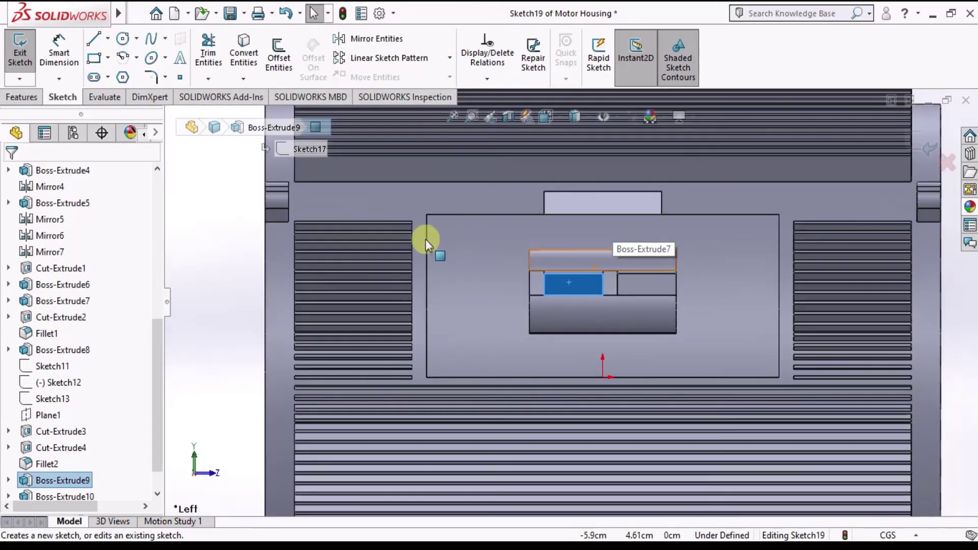
Step: Draw a horizontal centerline across the recess from its left edge to its right edge
scroll(586, 283, down, 2)
scroll(586, 284, down, 2)
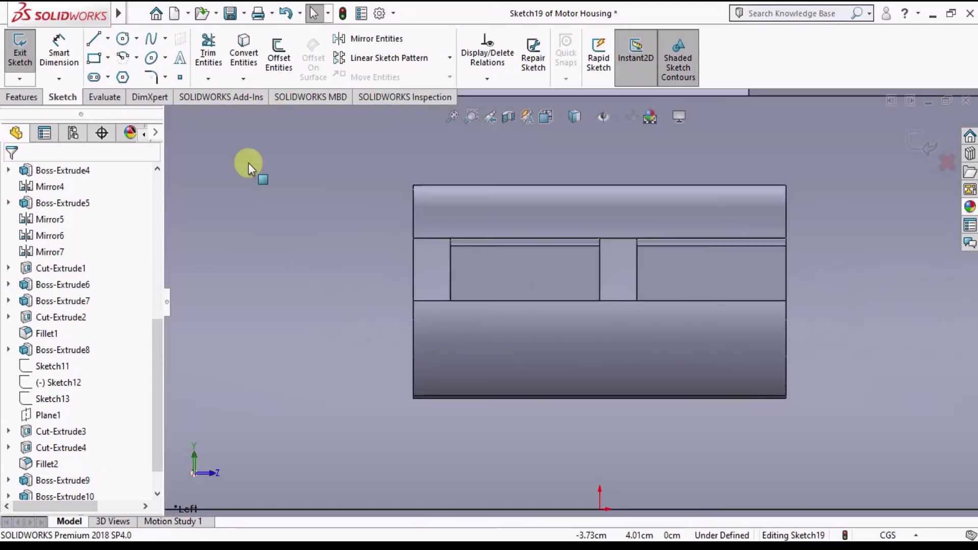
click(108, 39)
click(134, 71)
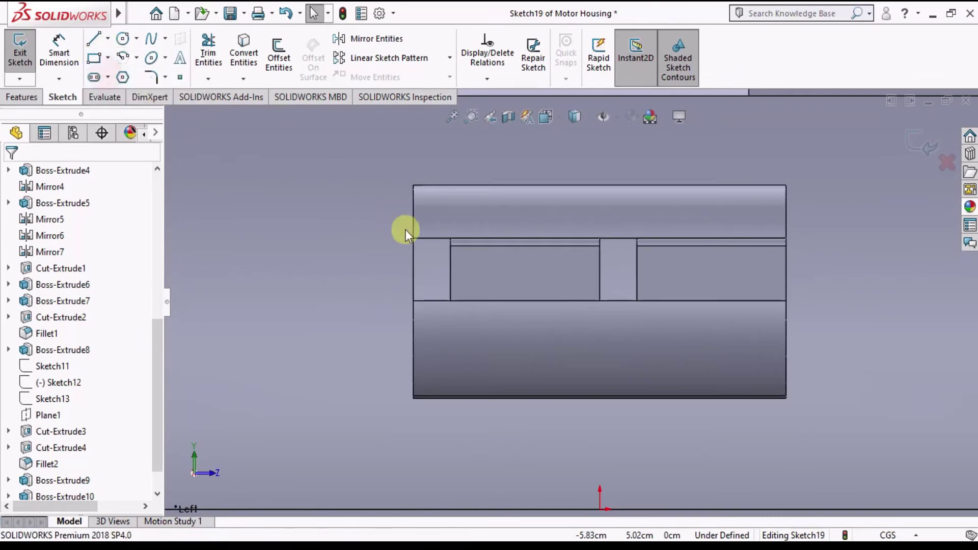
click(451, 273)
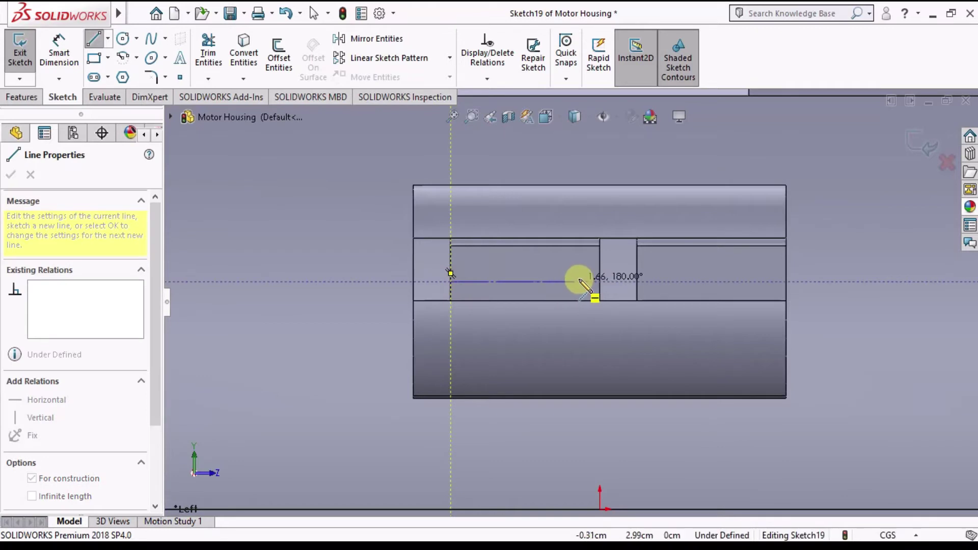
click(599, 281)
key(Escape)
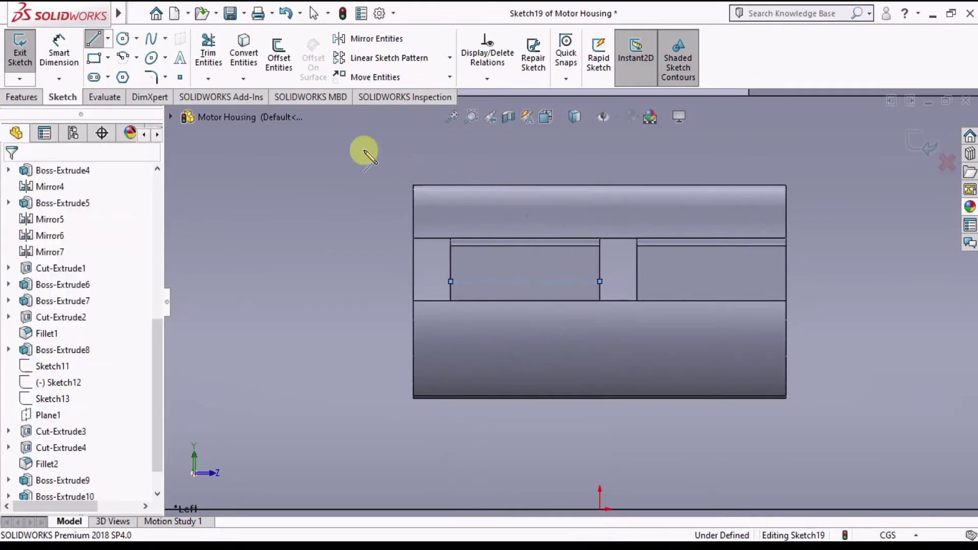
Step: Add sketch text 'ON' along the centerline and centre-align it
click(165, 57)
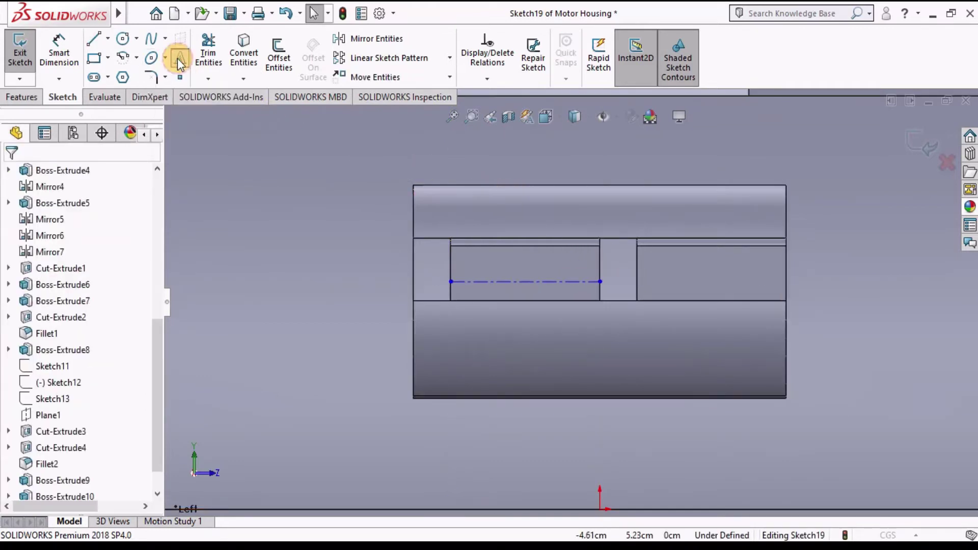
click(179, 57)
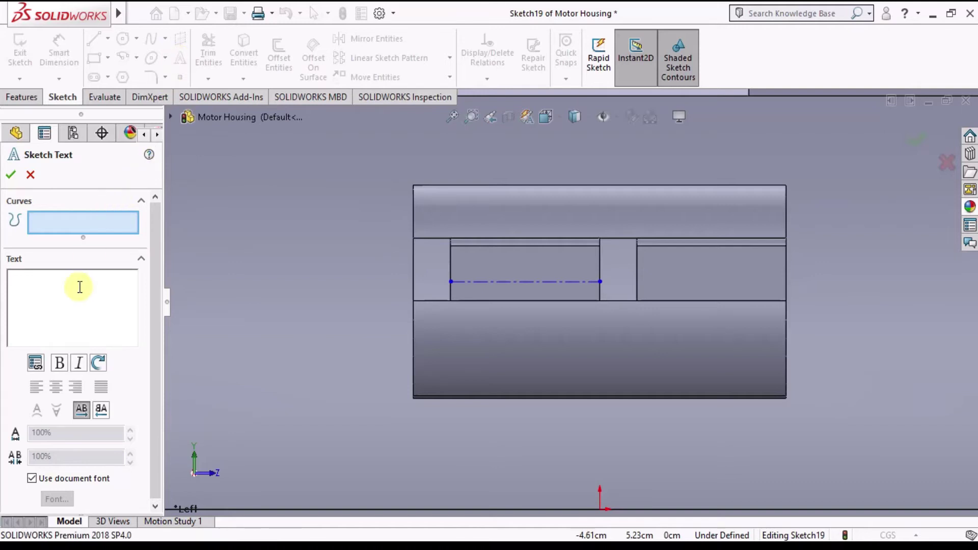
text(ON)
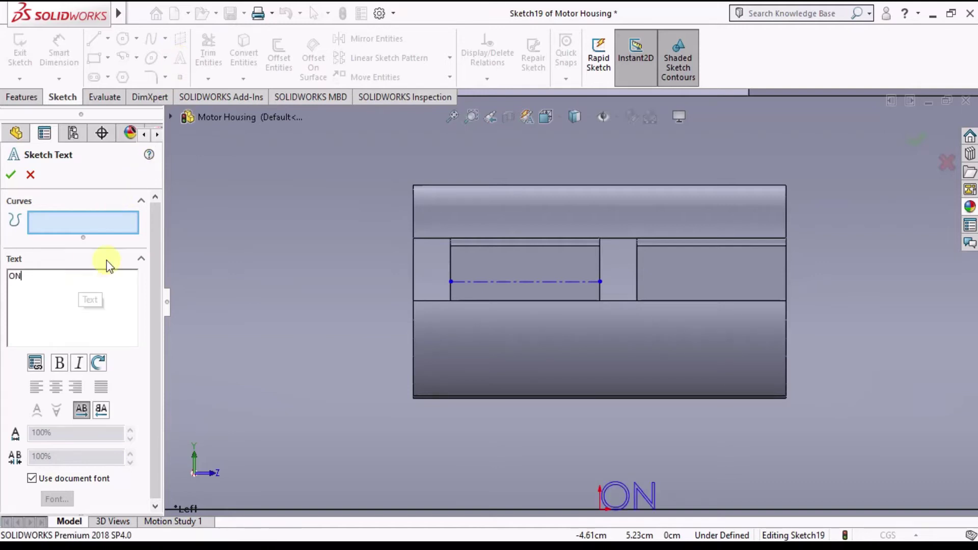
click(479, 282)
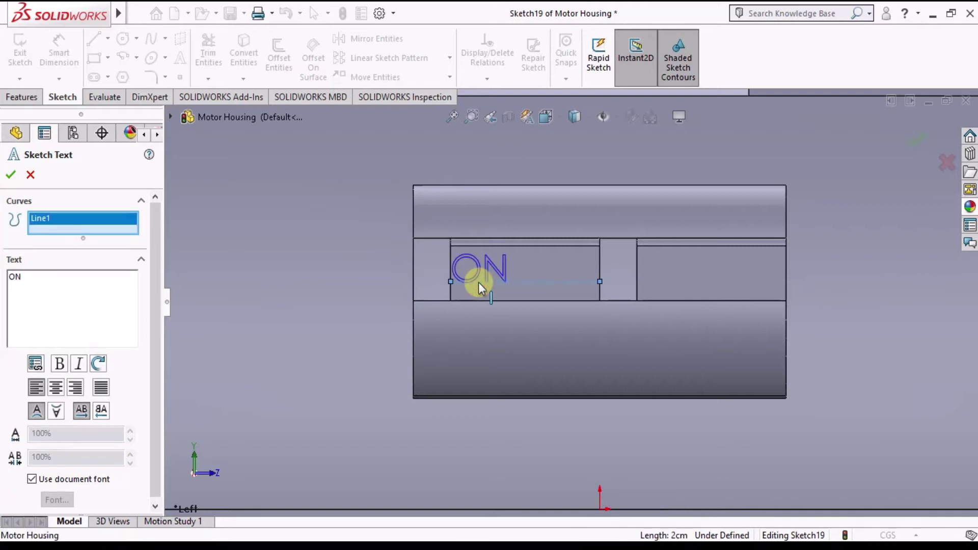
click(59, 392)
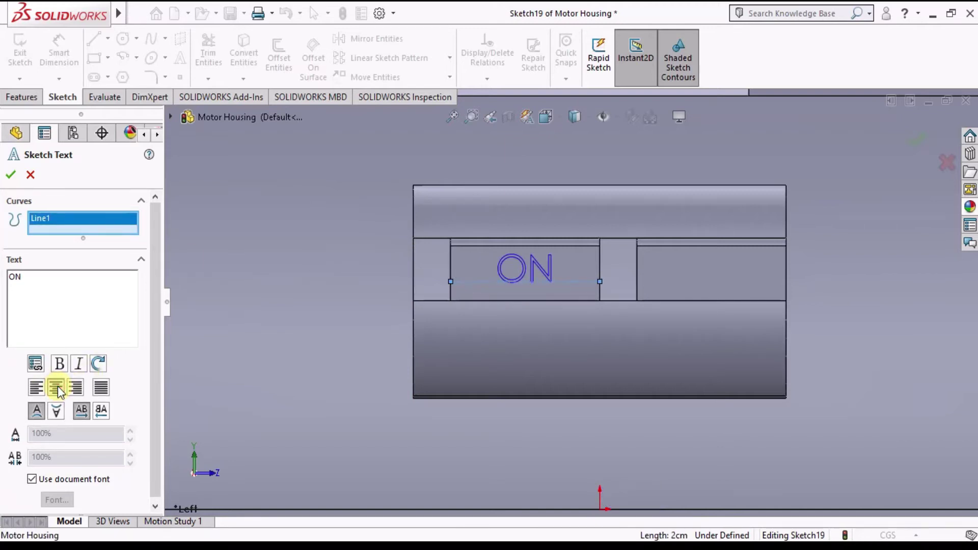
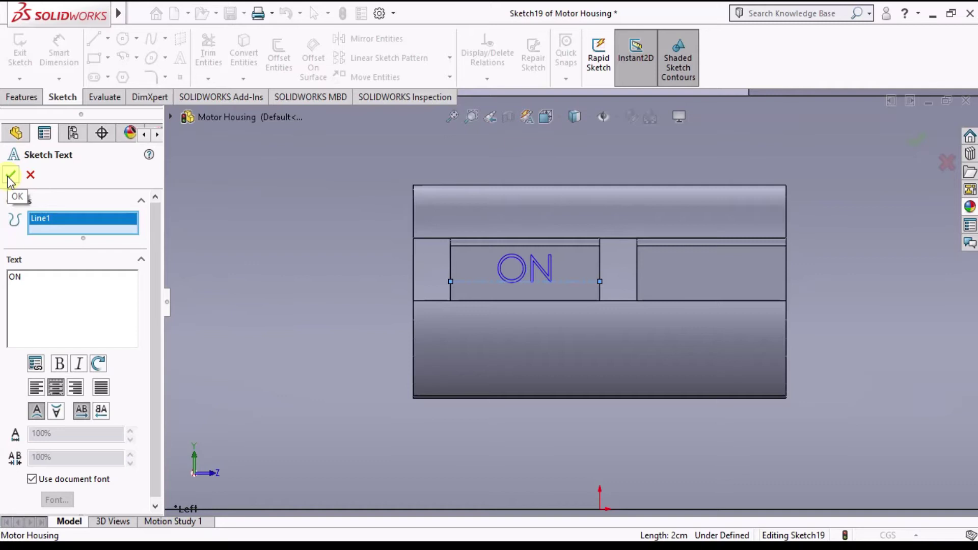
Step: Engrave the ON text into the first button with a 0.5 cm Blind extruded cut
click(10, 178)
click(23, 97)
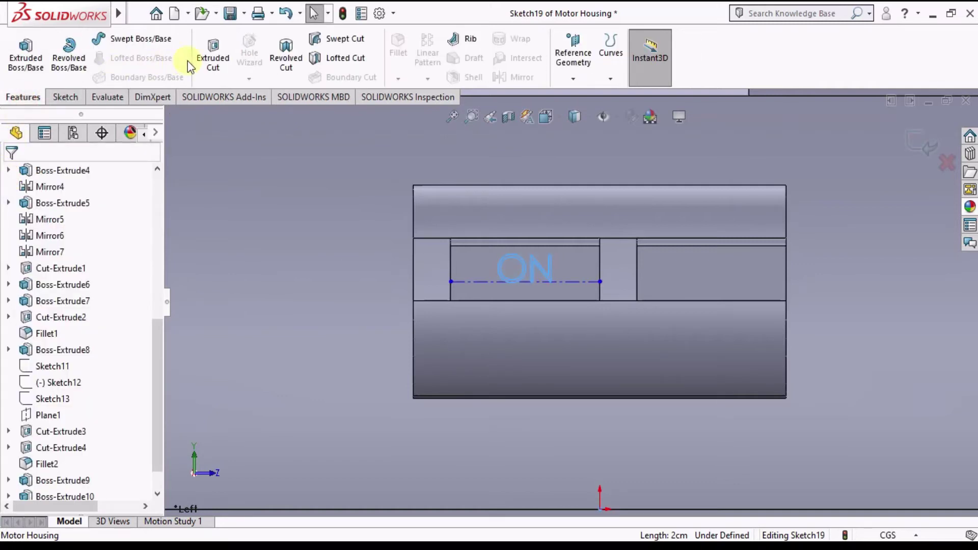
click(212, 55)
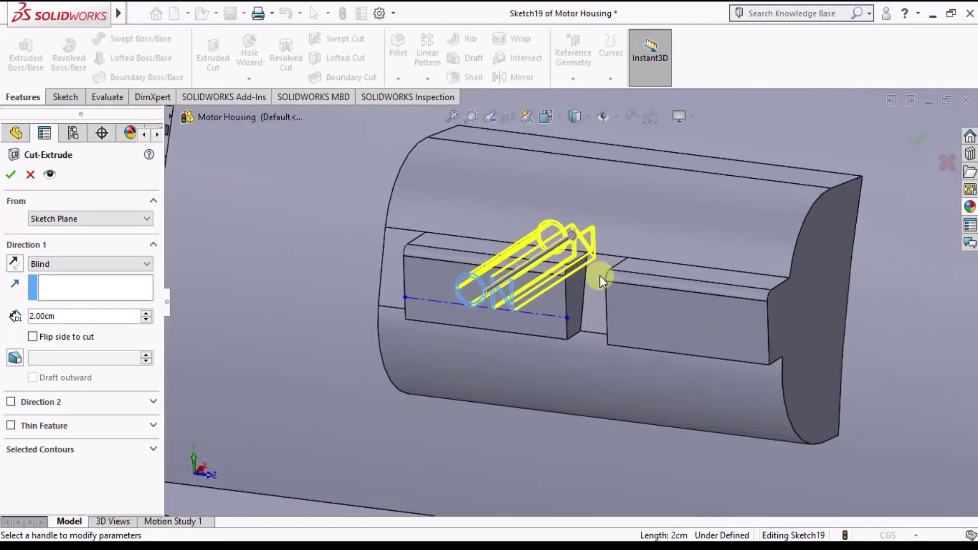
click(145, 320)
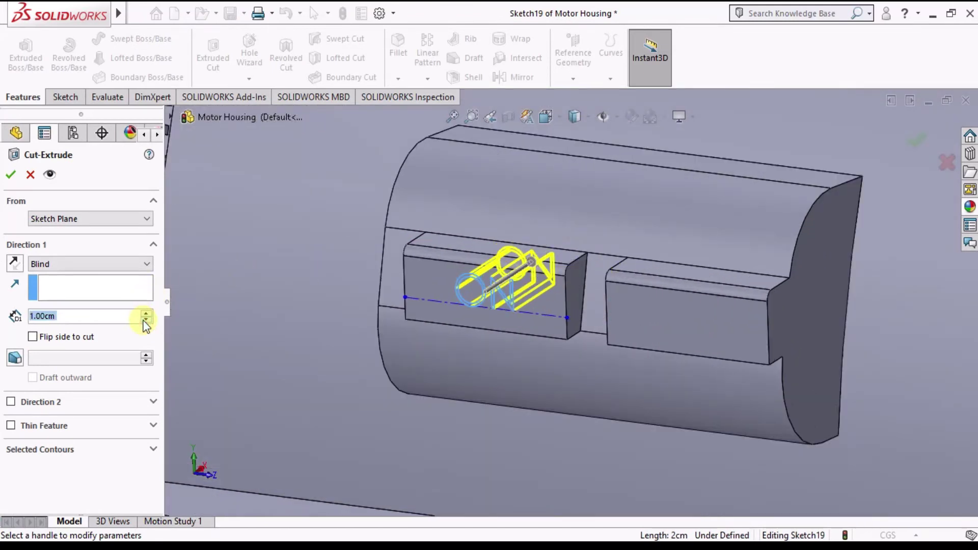
text(.5)
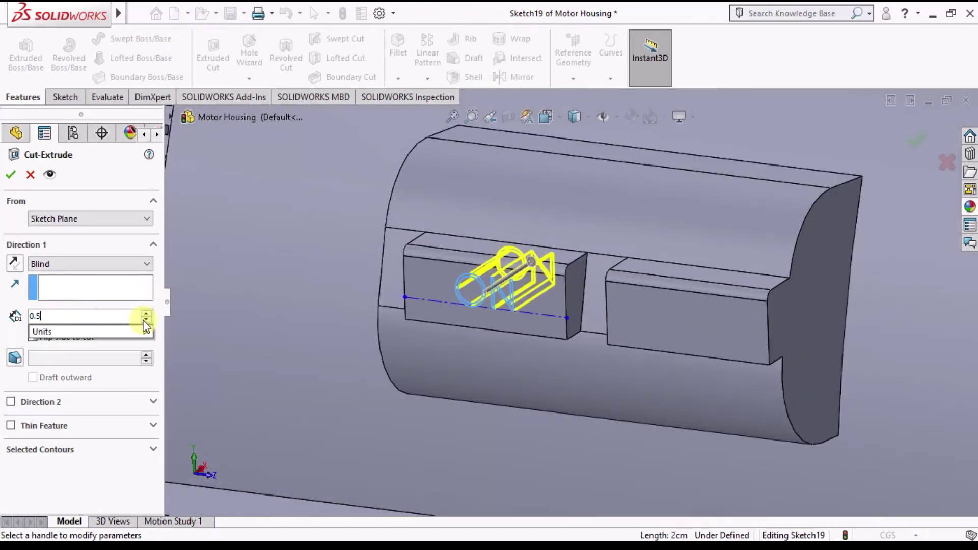
key(Return)
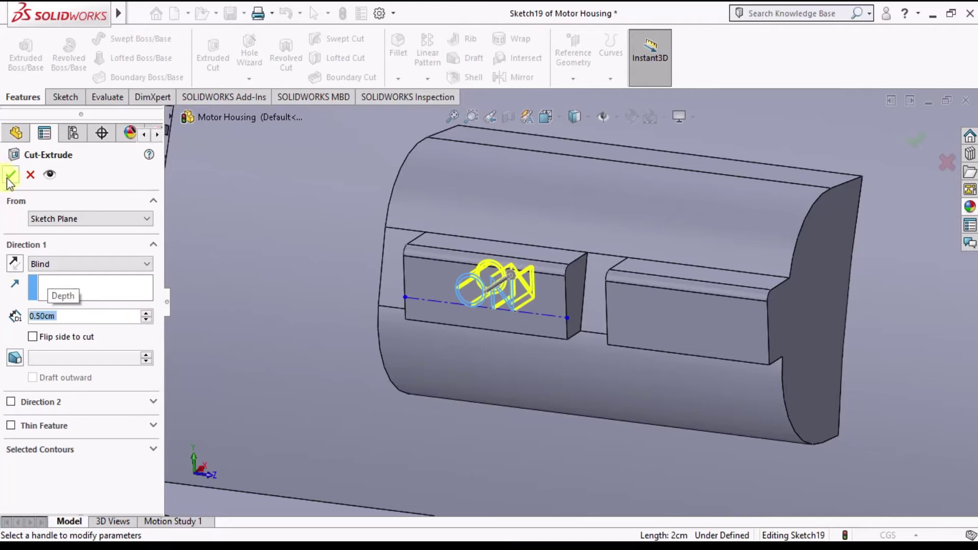
click(10, 175)
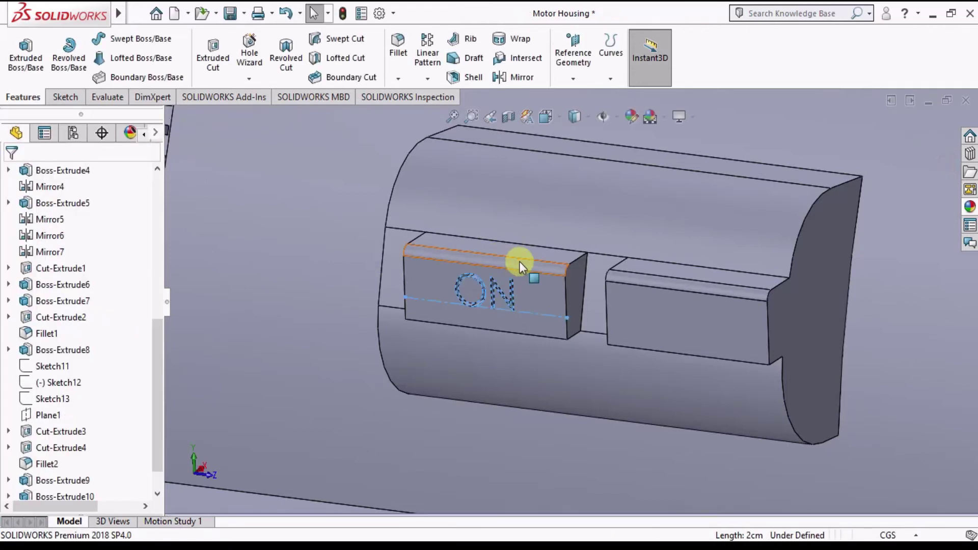
scroll(519, 262, up, 5)
Step: Orient to a left side view and start a sketch on the second button face
click(209, 276)
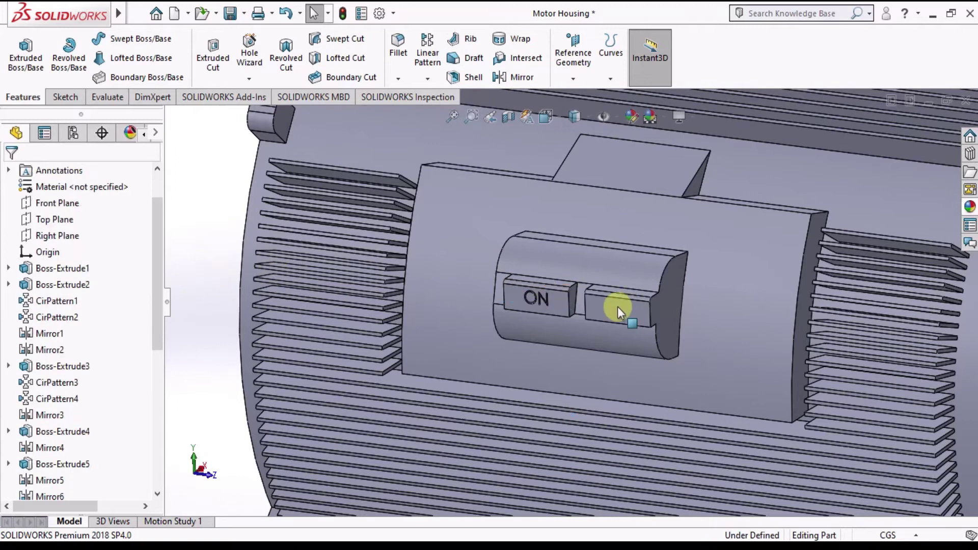
click(617, 309)
middle_drag(617, 308, 623, 287)
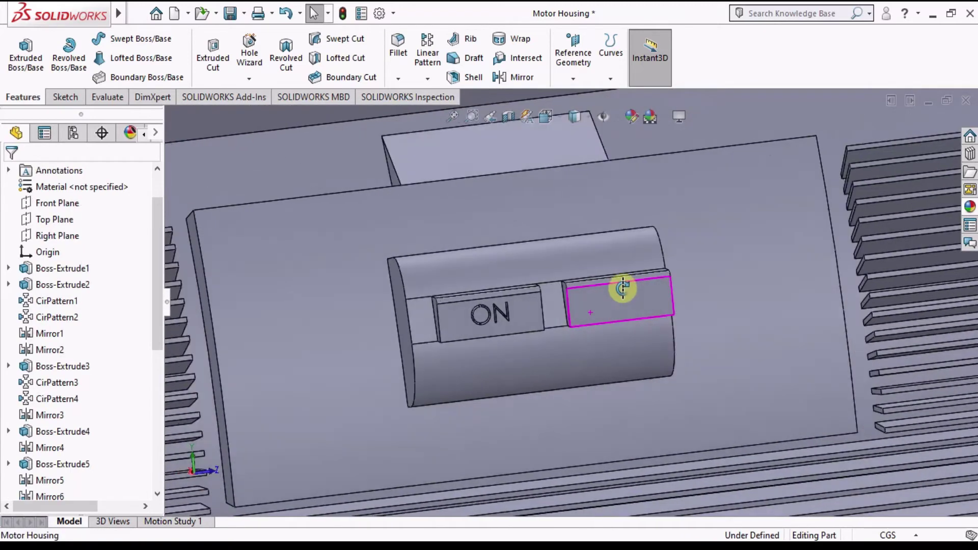
scroll(623, 288, up, 3)
click(546, 117)
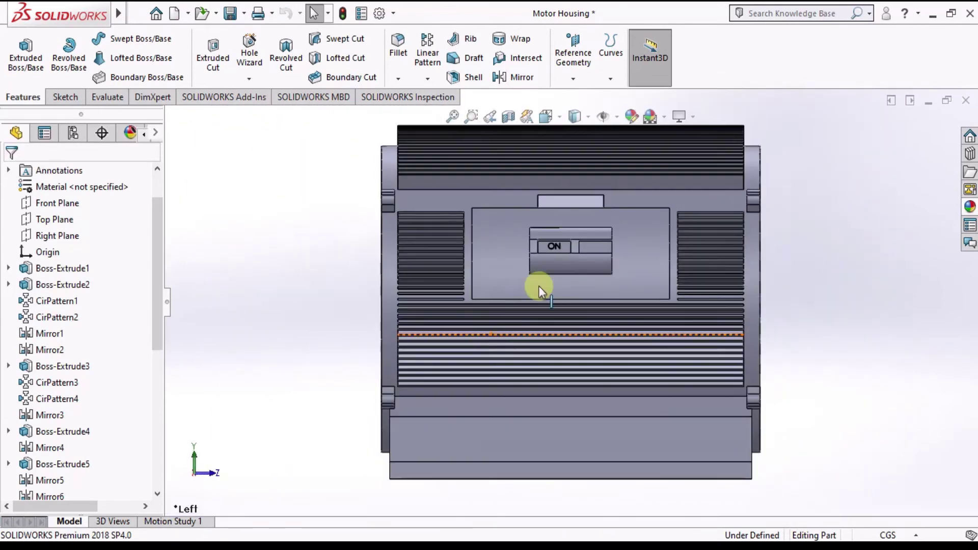
scroll(579, 249, down, 2)
scroll(612, 286, down, 2)
scroll(594, 261, down, 2)
scroll(588, 255, down, 2)
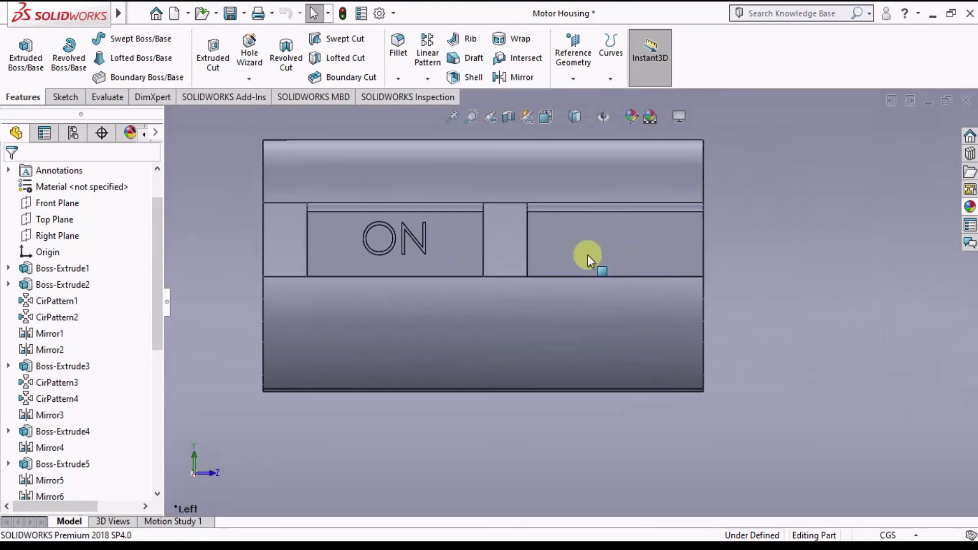
click(588, 255)
click(657, 211)
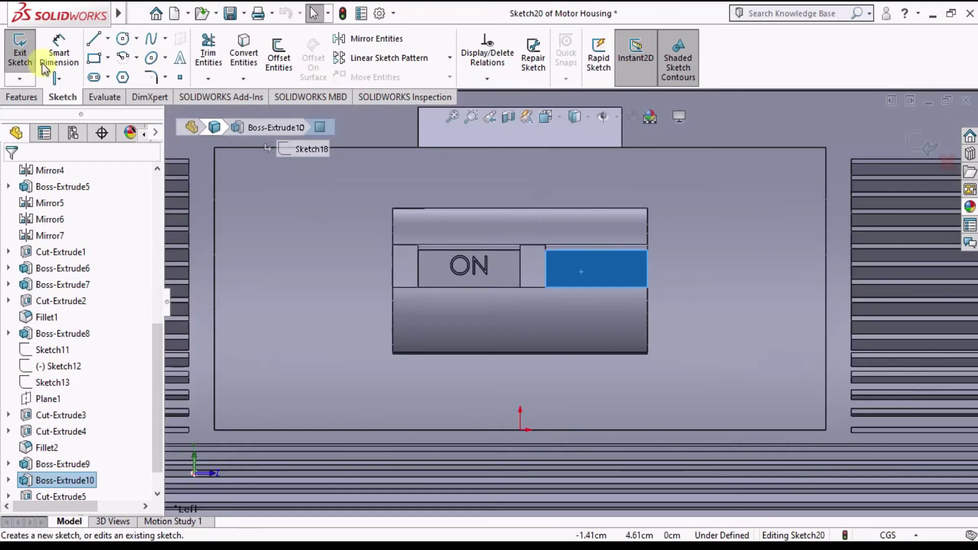
Step: Draw a horizontal centre line across the button from its left to right edge
scroll(683, 206, up, 3)
scroll(816, 251, up, 1)
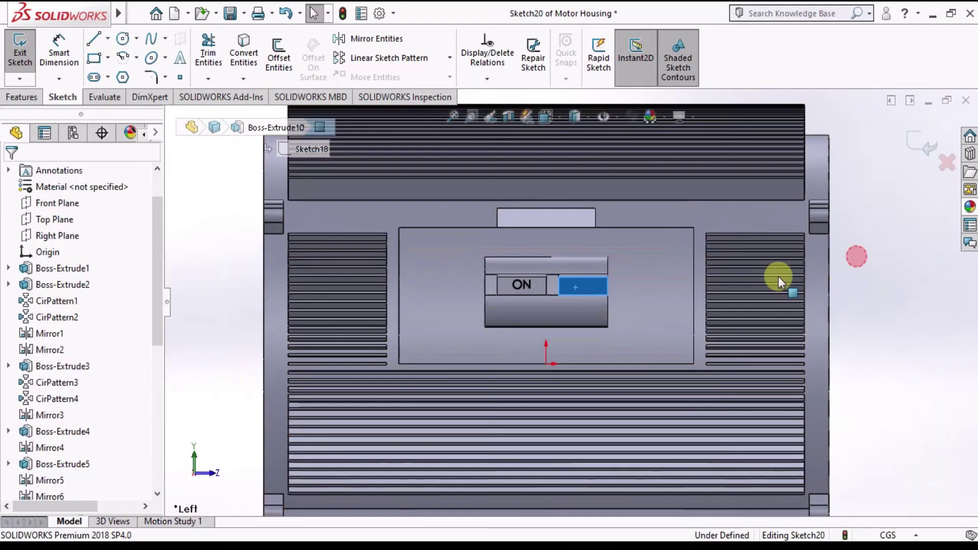
scroll(574, 277, down, 2)
scroll(574, 277, down, 2)
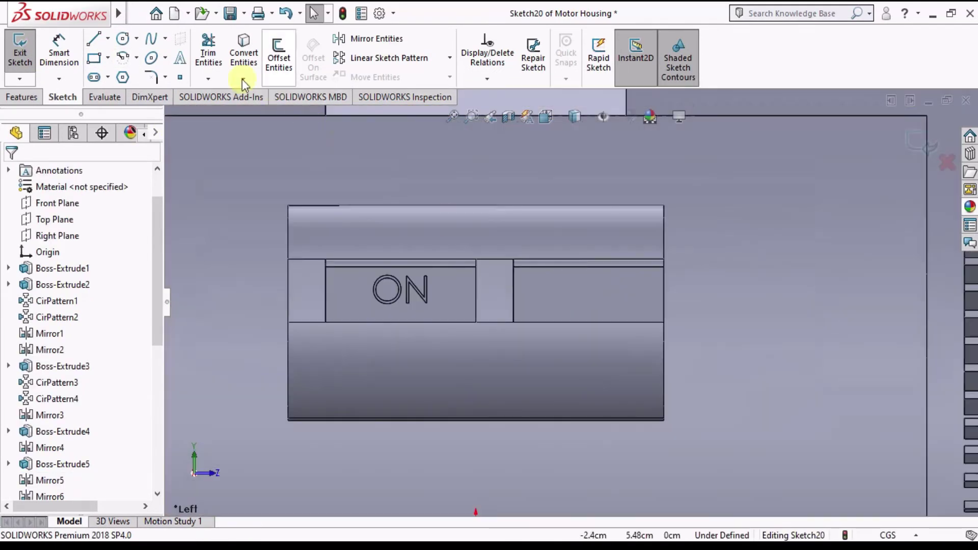
click(108, 38)
click(122, 75)
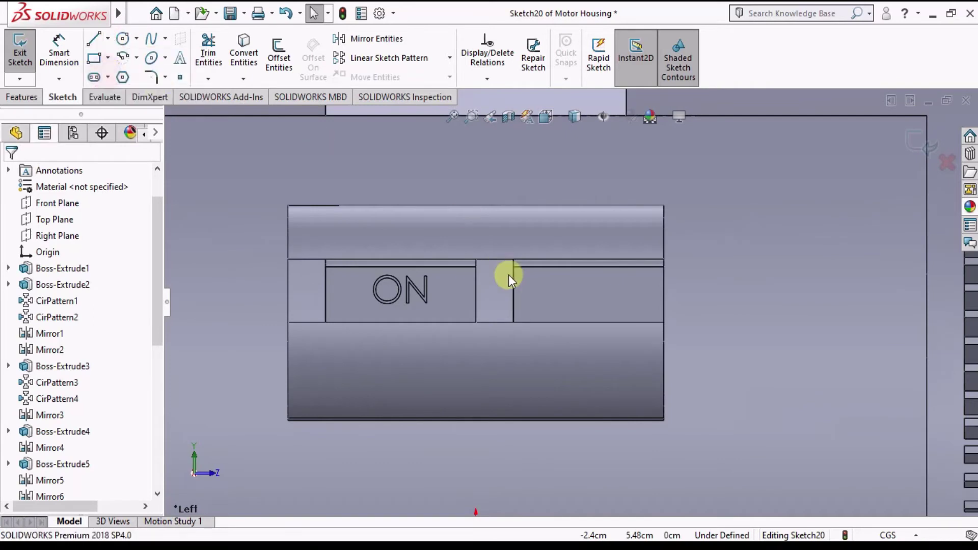
scroll(515, 301, down, 1)
scroll(518, 303, down, 1)
click(517, 309)
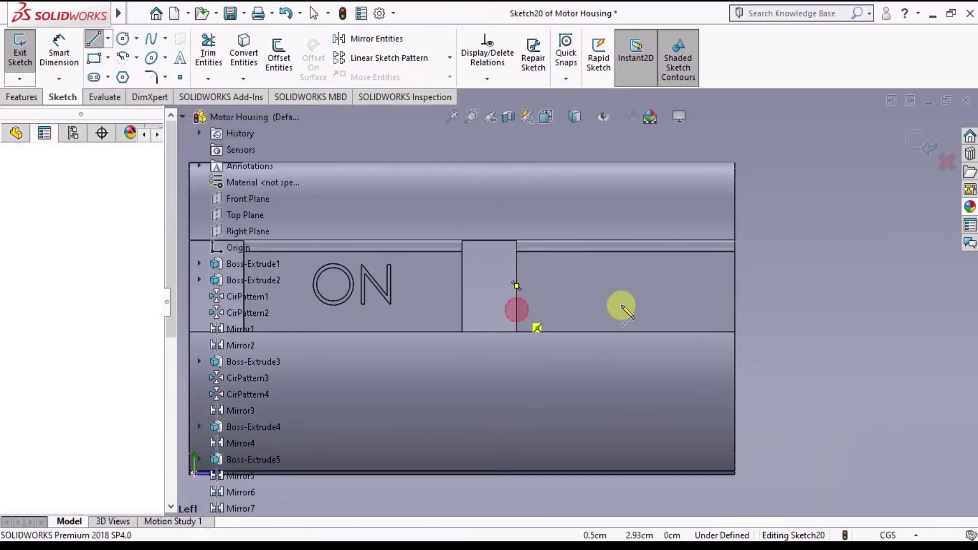
click(735, 309)
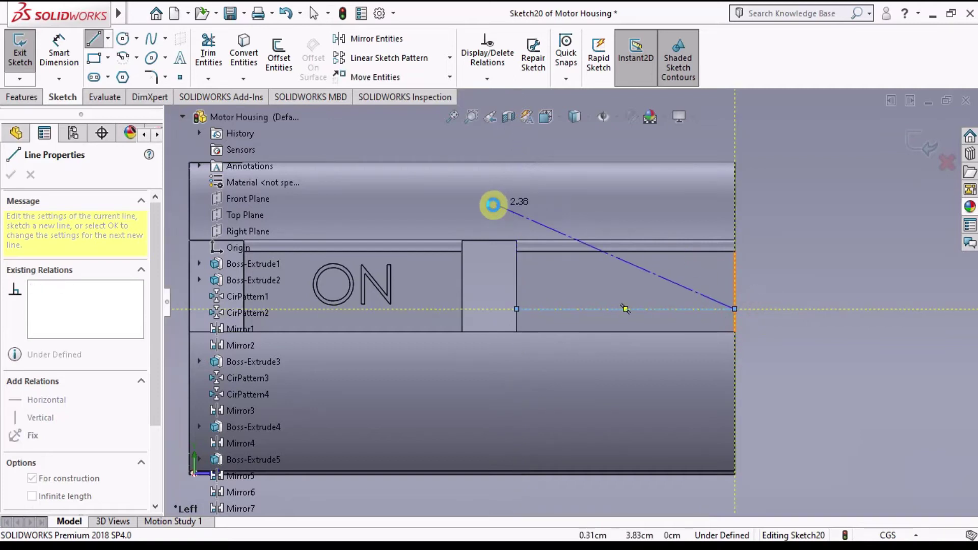
key(Escape)
Step: Add the text OFF along the centre line as its curve
click(181, 58)
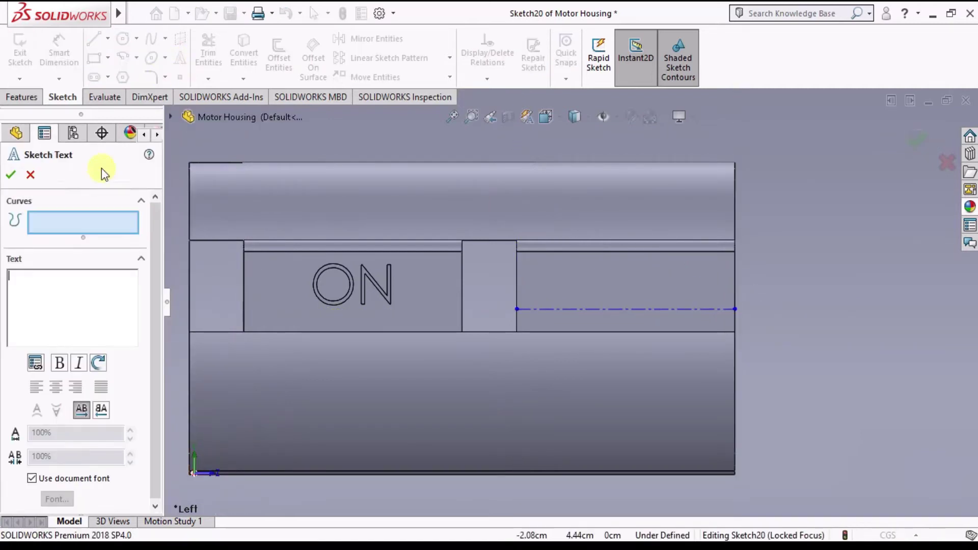
click(600, 309)
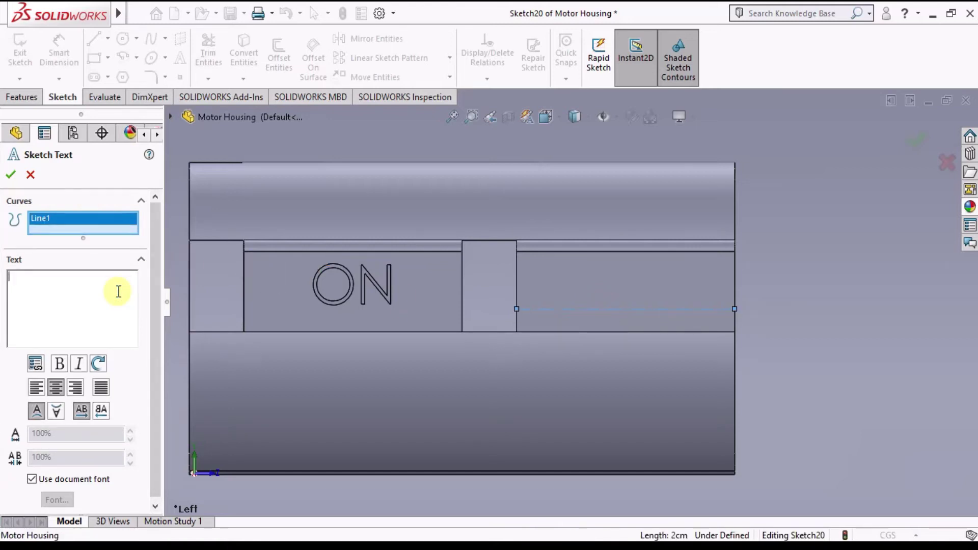
text(OFF)
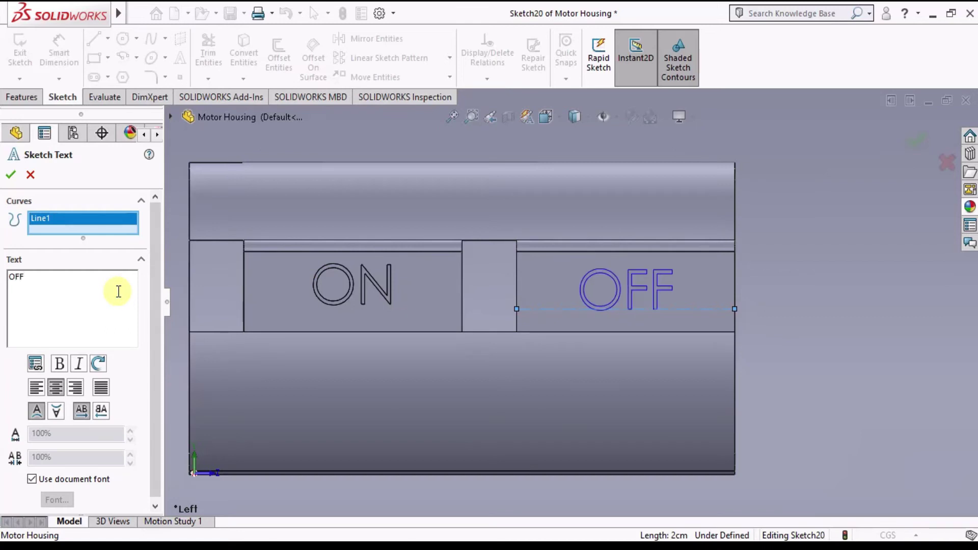
click(12, 175)
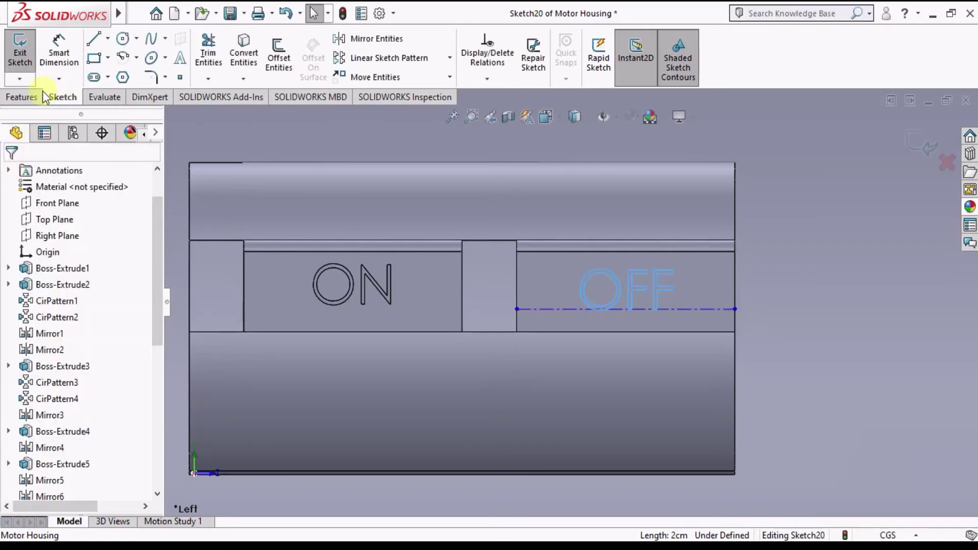
Step: Cut the OFF text 0.50 cm deep into the second button
click(21, 97)
click(213, 62)
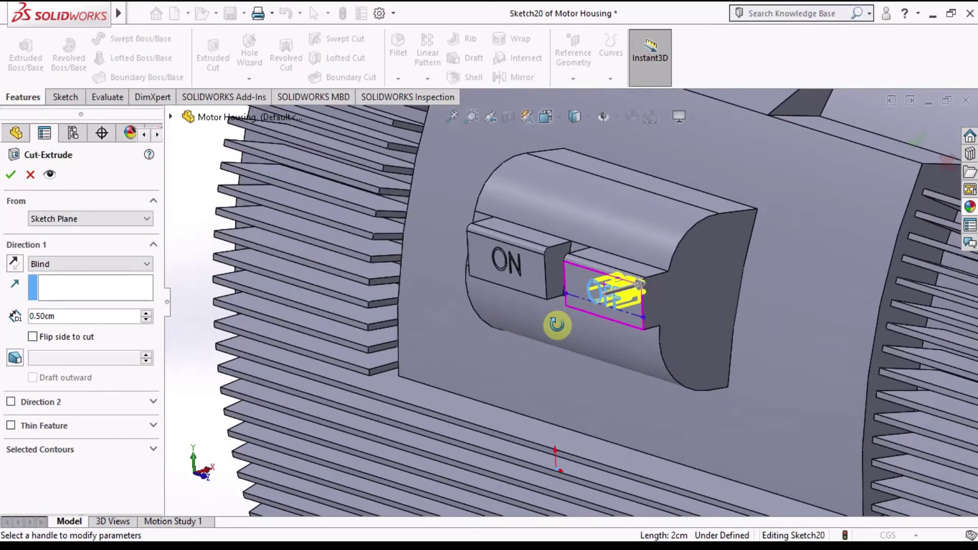
click(10, 175)
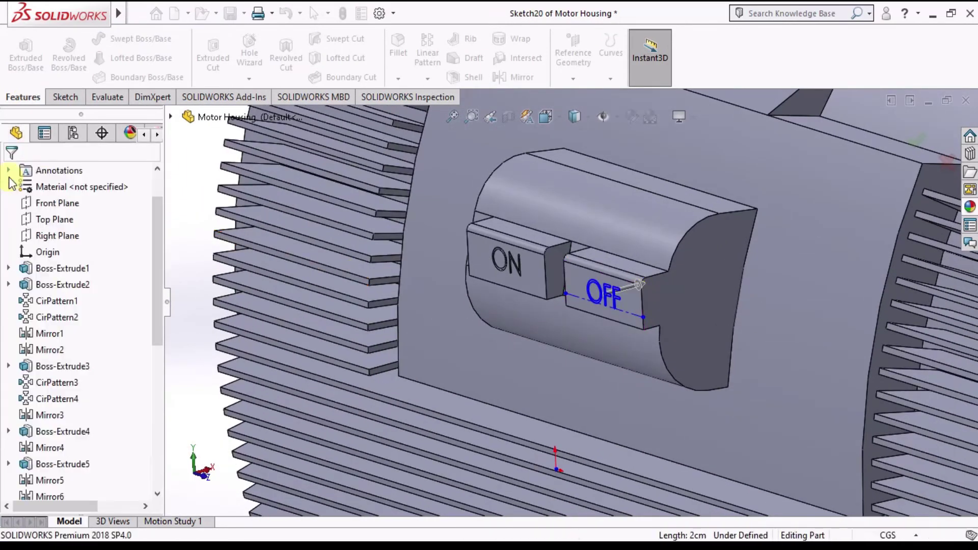
Step: Select the ON button face for colouring
scroll(417, 268, up, 3)
scroll(416, 268, up, 2)
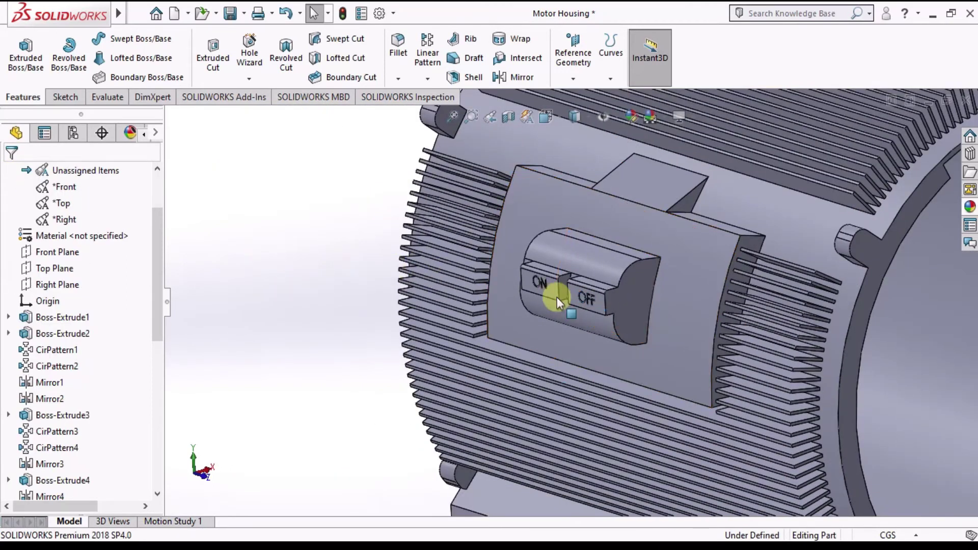
scroll(558, 297, down, 3)
scroll(576, 298, down, 1)
scroll(564, 295, down, 2)
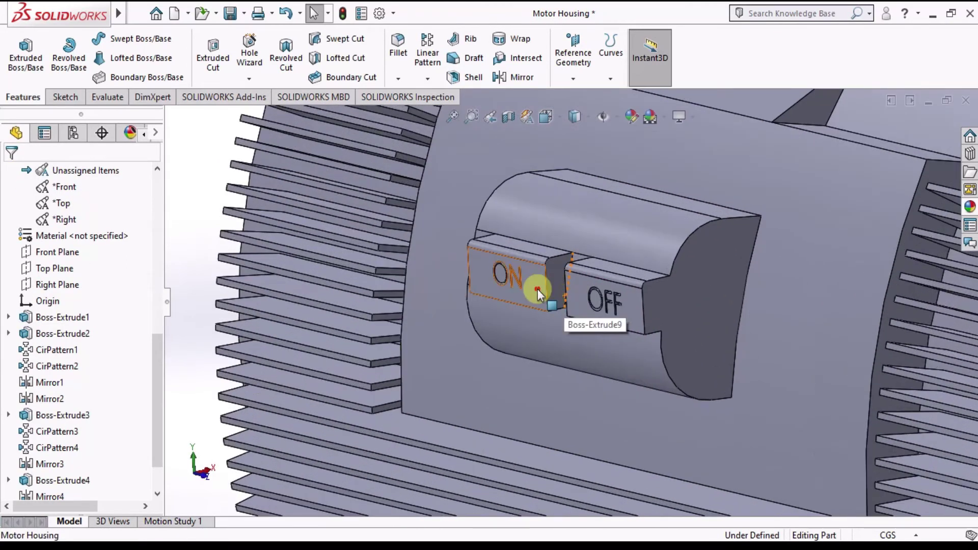
click(537, 289)
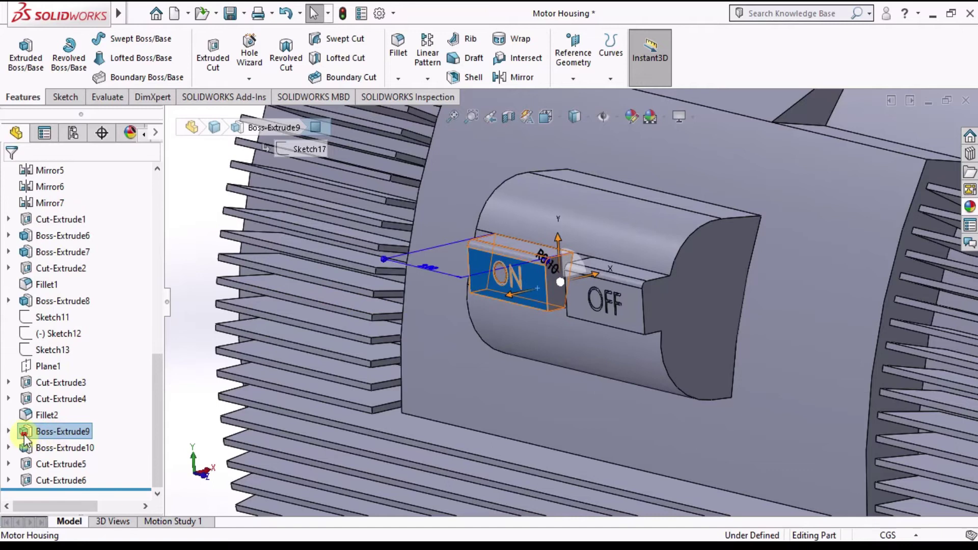
Step: Apply a green solid colour appearance to the ON button
click(970, 206)
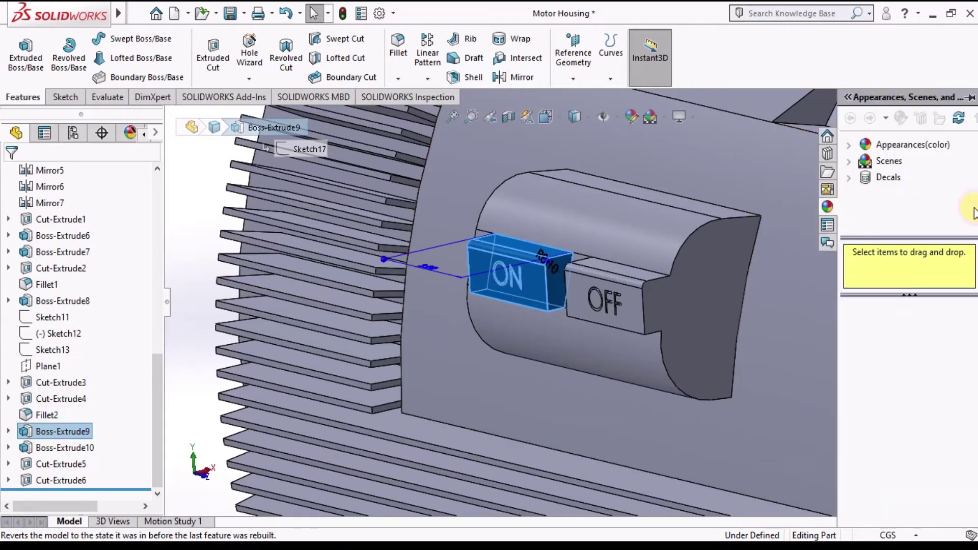
click(858, 144)
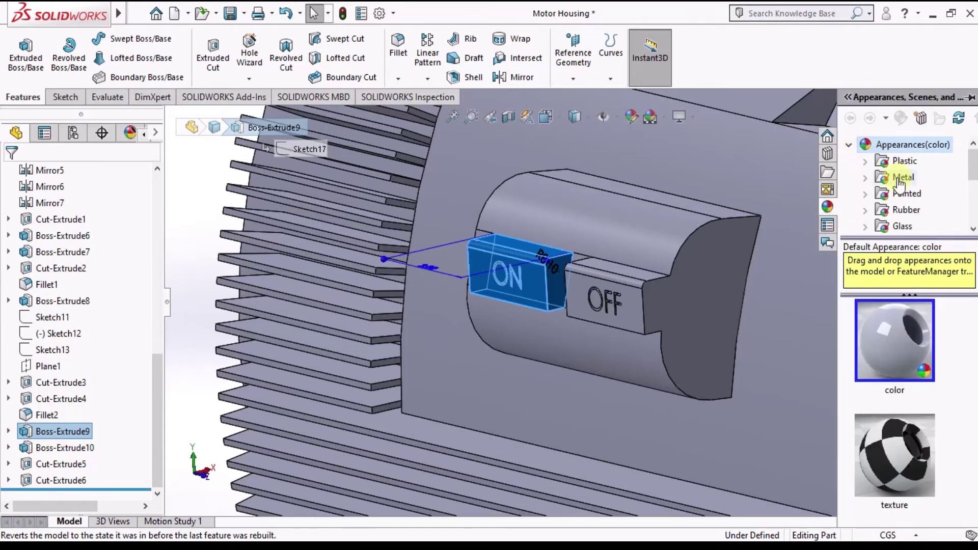
click(911, 195)
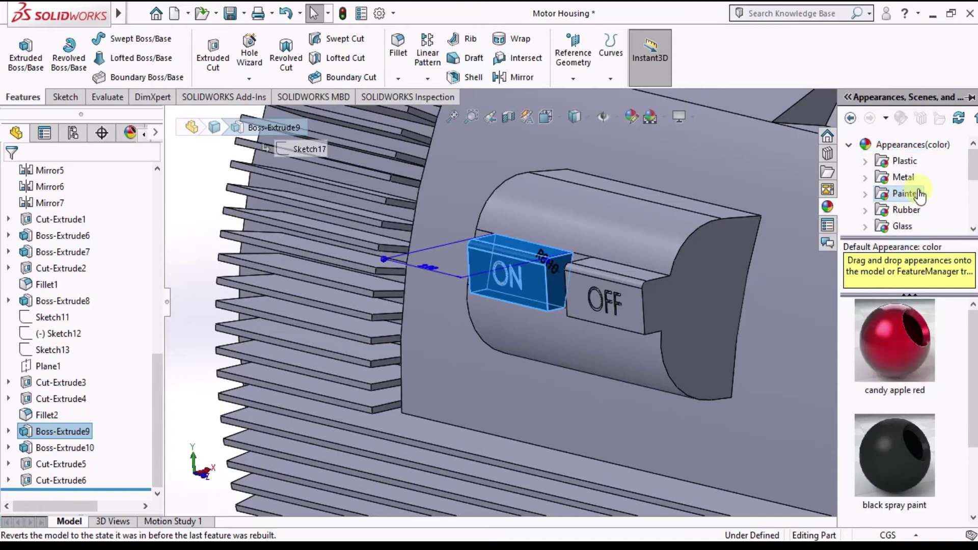
scroll(915, 338, down, 1)
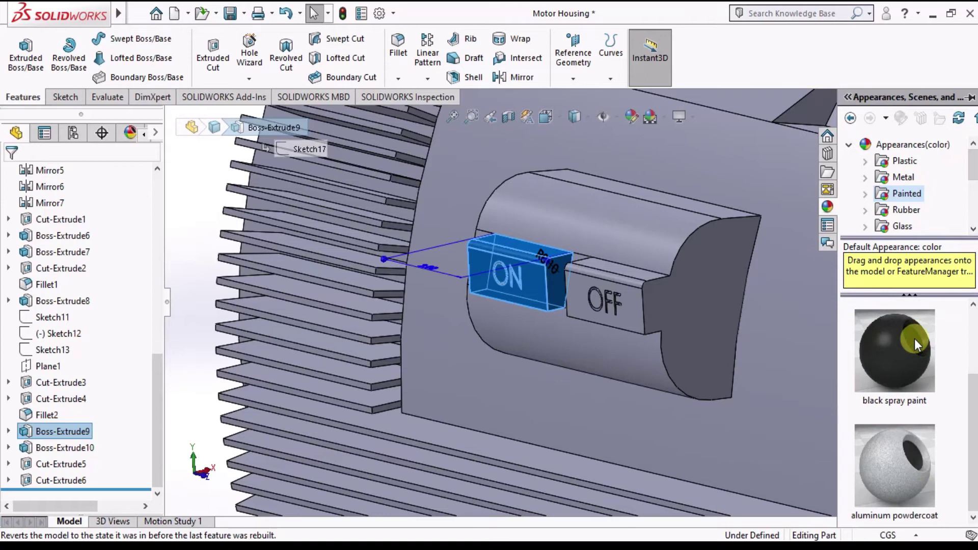
scroll(901, 196, down, 1)
click(901, 196)
scroll(898, 369, down, 2)
scroll(898, 369, down, 1)
scroll(898, 369, up, 1)
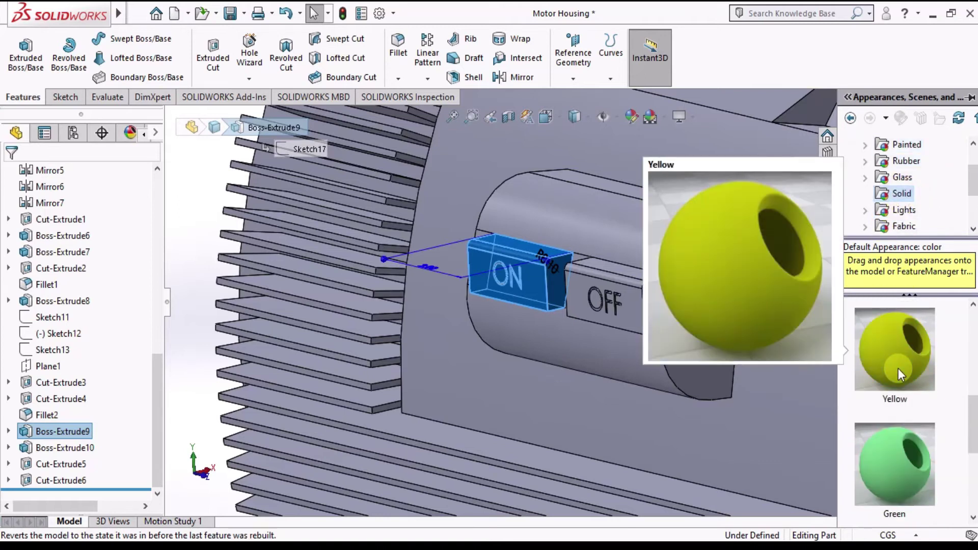
click(908, 445)
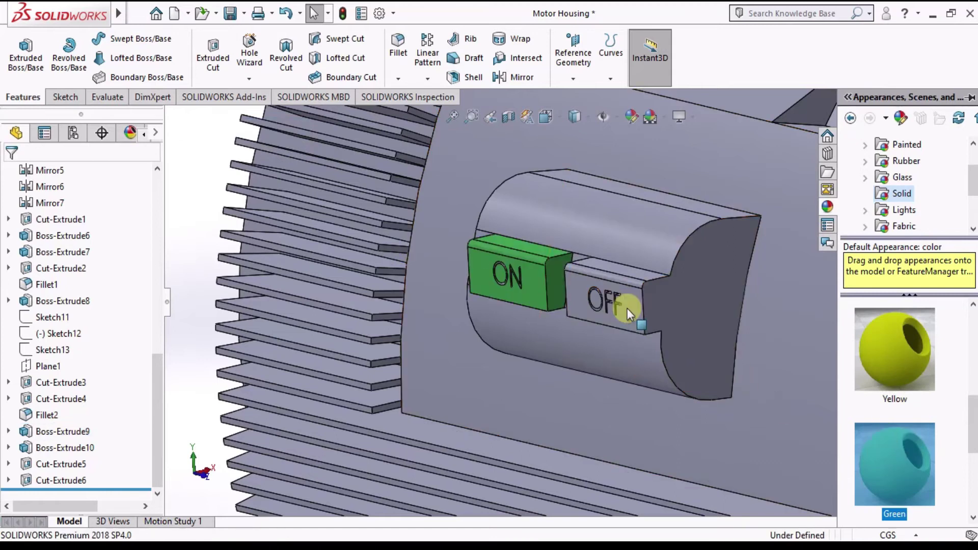
Step: Apply the Red colour appearance to the OFF button and view the whole housing
drag(726, 372, 628, 308)
click(9, 448)
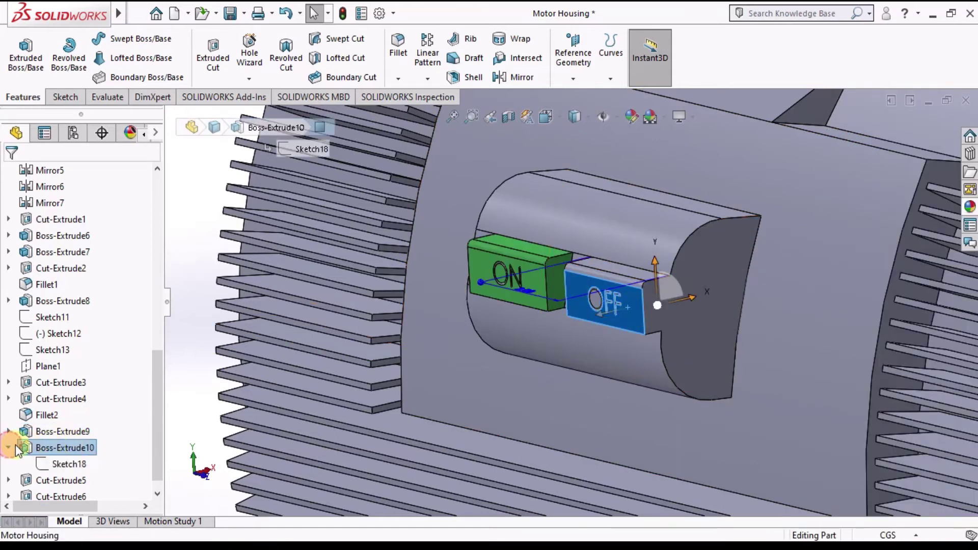
click(969, 207)
scroll(918, 382, down, 2)
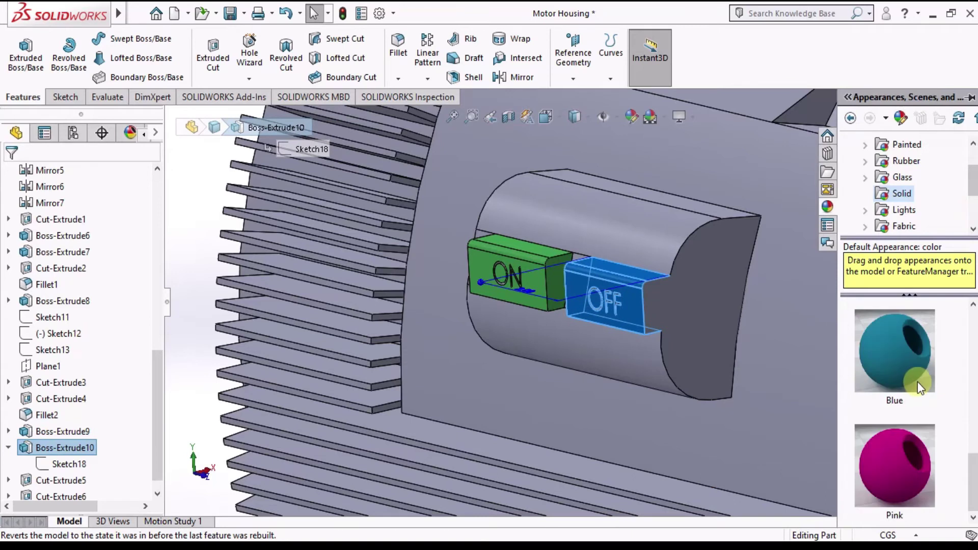
scroll(916, 390, up, 2)
scroll(916, 390, down, 2)
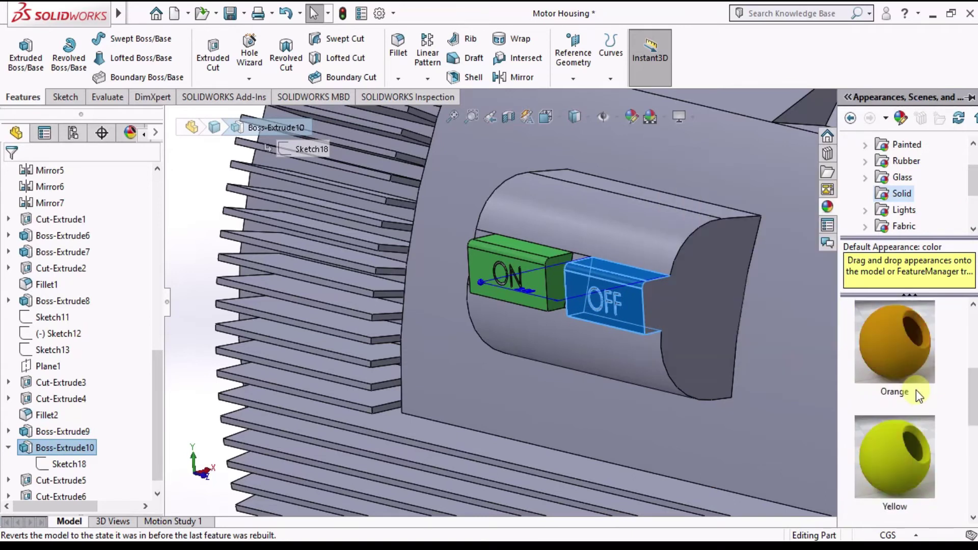
scroll(912, 377, up, 1)
click(900, 355)
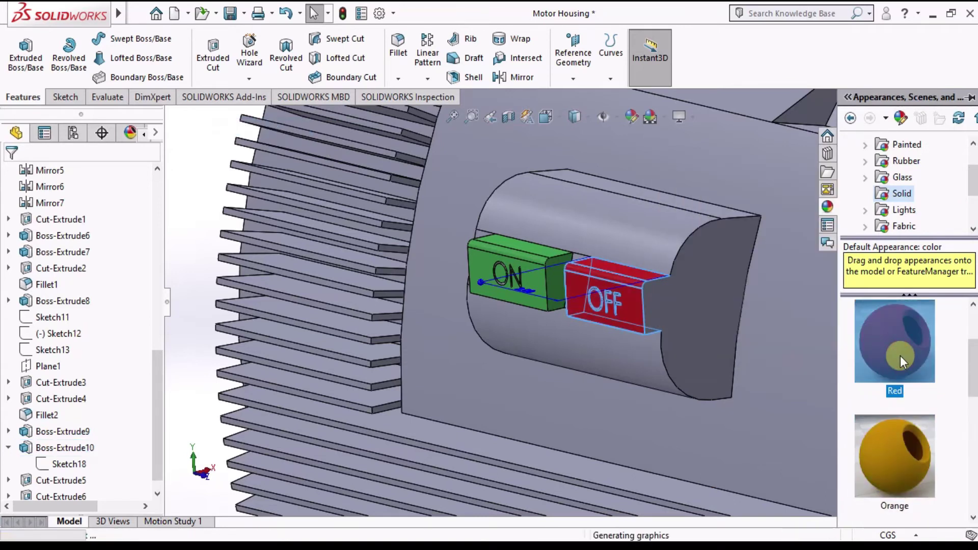
scroll(736, 331, up, 3)
scroll(396, 294, down, 2)
scroll(622, 266, up, 1)
mouse_move(622, 267)
middle_down()
mouse_move(676, 258)
mouse_move(644, 262)
middle_up()
scroll(598, 298, down, 2)
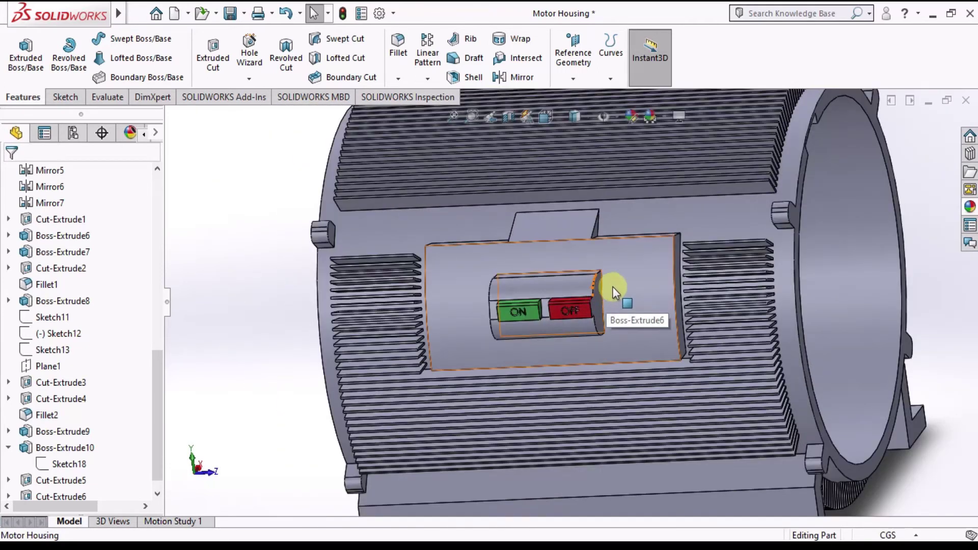
scroll(612, 285, up, 1)
mouse_move(590, 279)
middle_down()
mouse_move(612, 256)
mouse_move(663, 281)
middle_up()
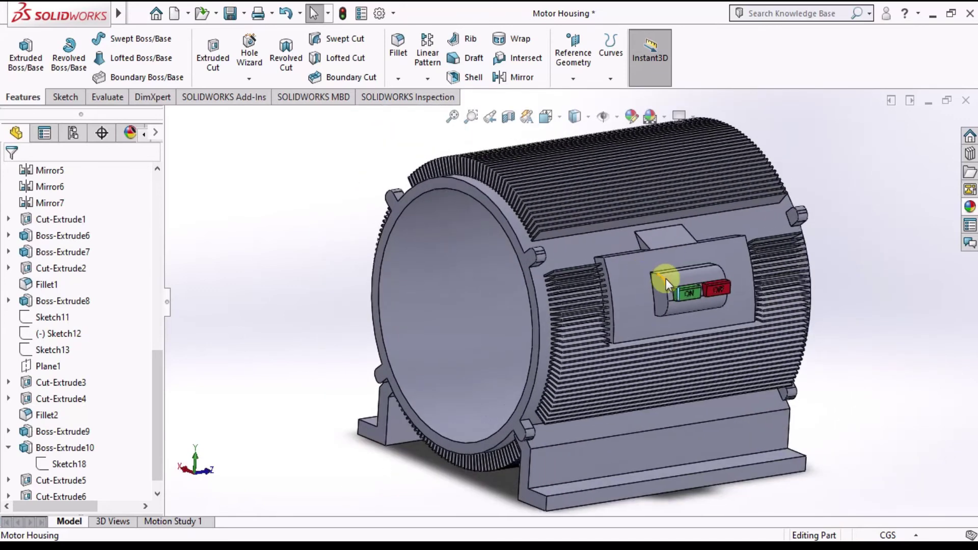
scroll(663, 281, down, 2)
scroll(653, 292, down, 2)
scroll(631, 300, down, 2)
scroll(631, 301, up, 2)
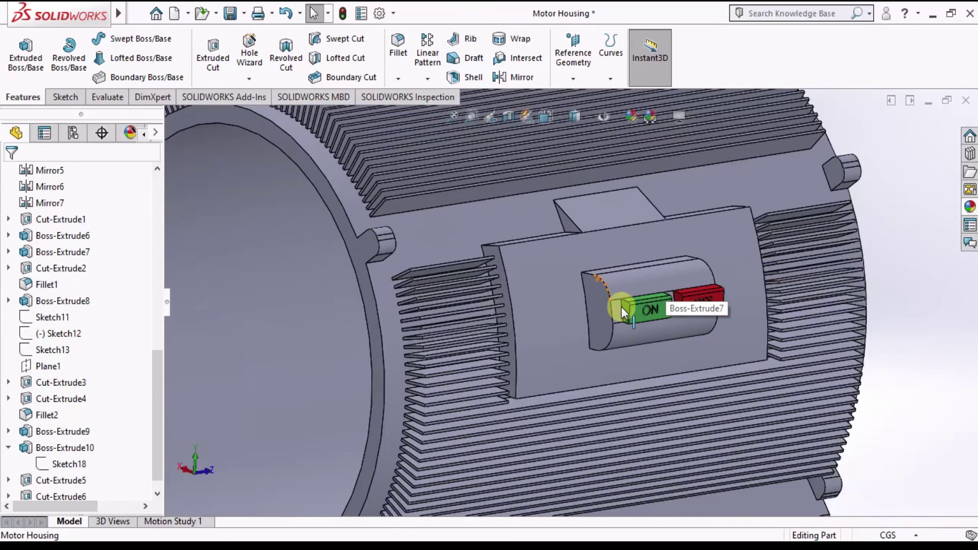
scroll(621, 307, down, 2)
scroll(603, 316, up, 1)
scroll(603, 316, up, 1)
scroll(586, 304, down, 2)
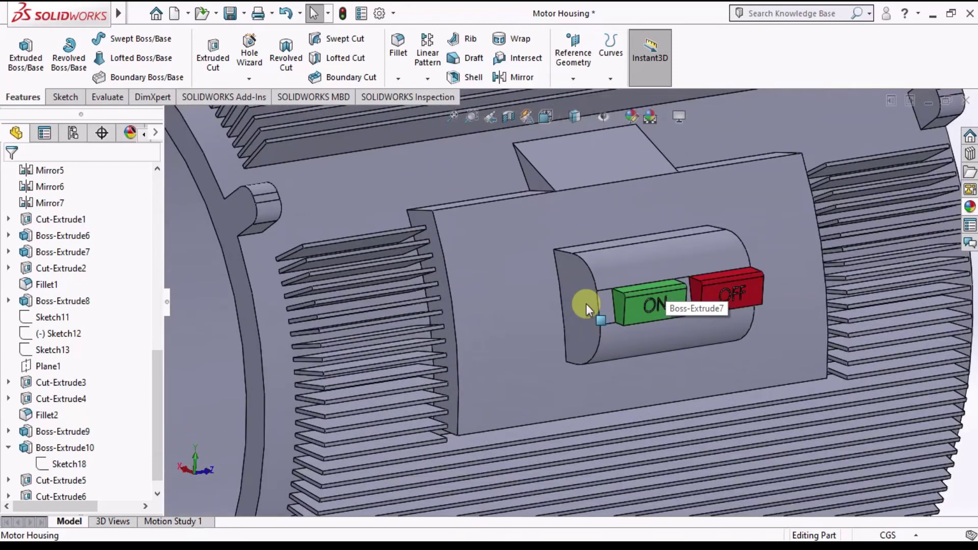
click(575, 304)
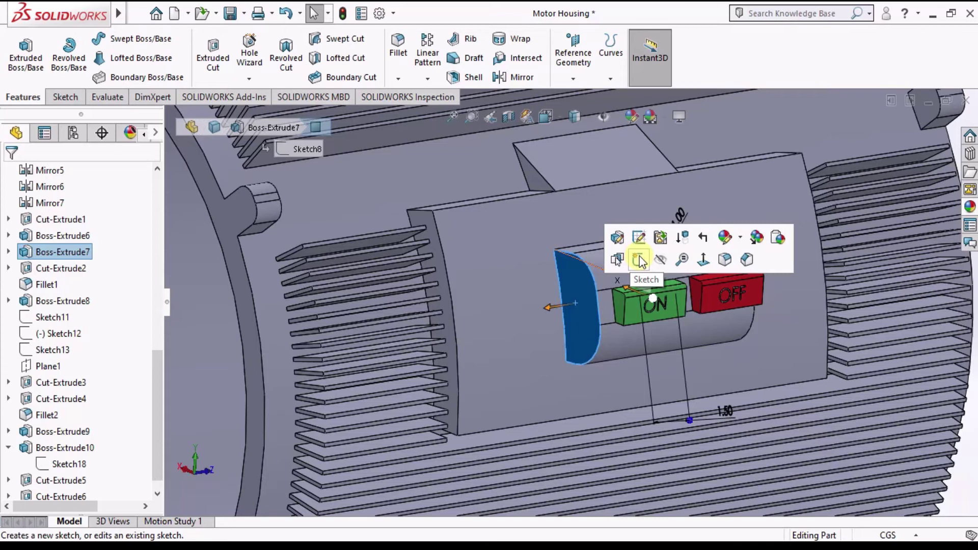
click(639, 257)
scroll(618, 261, up, 2)
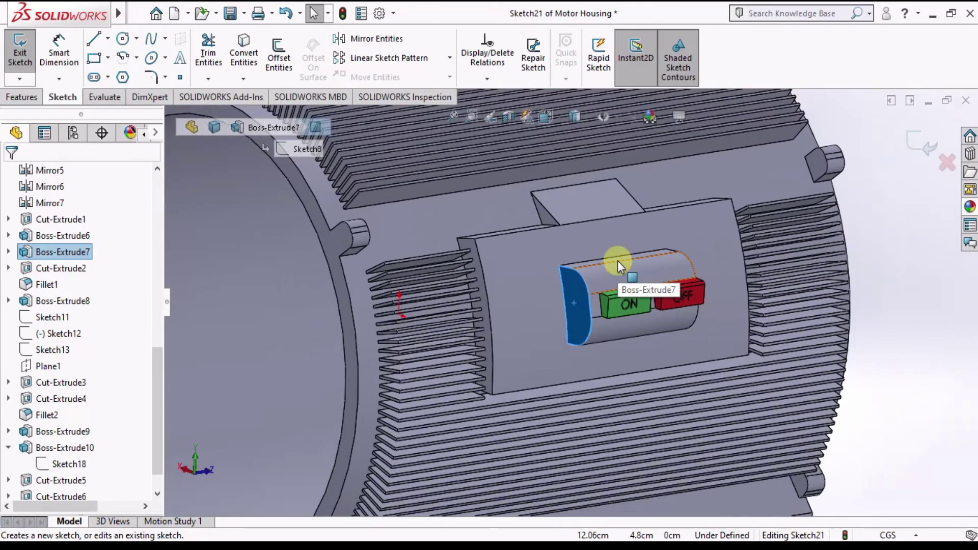
scroll(617, 261, up, 3)
scroll(564, 289, down, 1)
scroll(563, 289, down, 2)
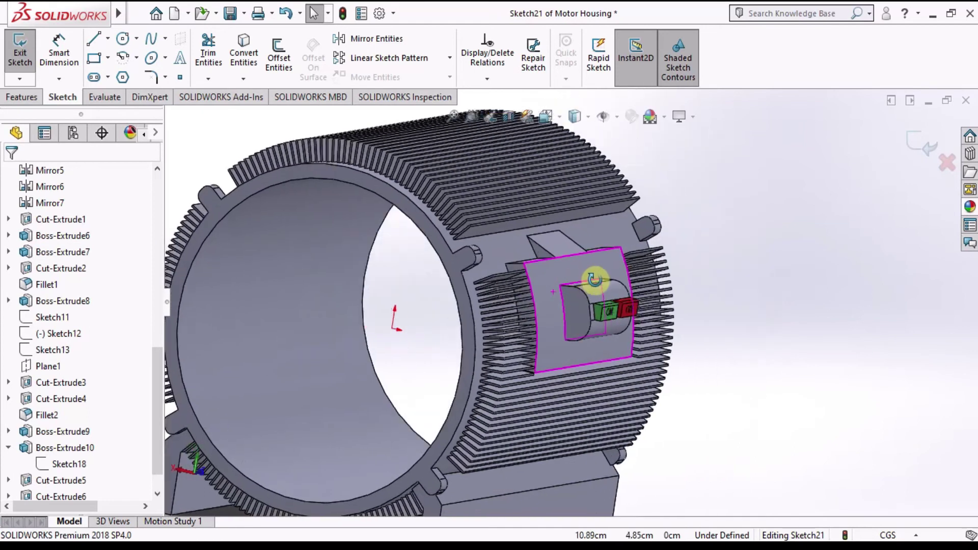
scroll(585, 307, down, 1)
scroll(575, 279, down, 1)
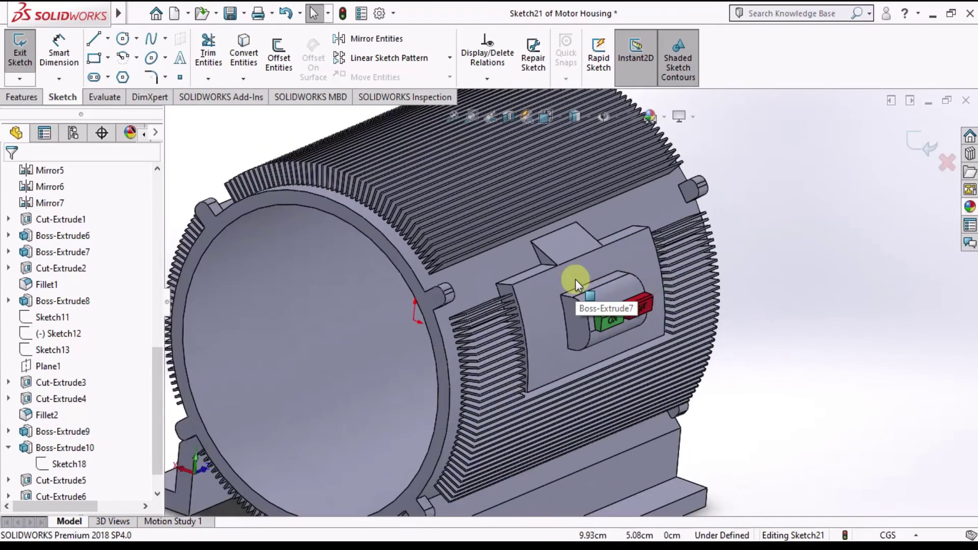
scroll(673, 282, up, 3)
mouse_move(673, 282)
middle_down()
mouse_move(576, 273)
mouse_move(451, 313)
mouse_move(526, 330)
mouse_move(507, 315)
mouse_move(548, 341)
mouse_move(443, 323)
mouse_move(423, 356)
mouse_move(507, 284)
mouse_move(557, 316)
mouse_move(619, 278)
middle_up()
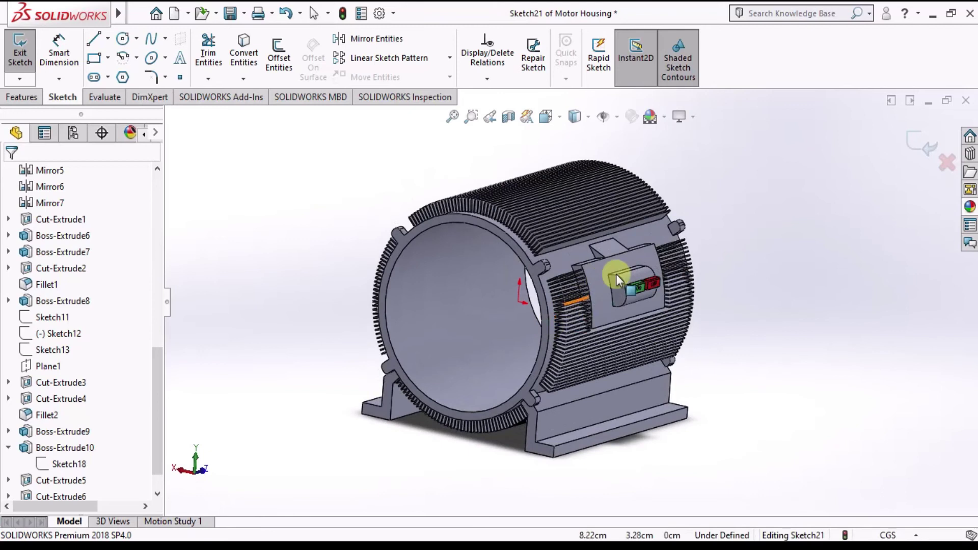
click(915, 145)
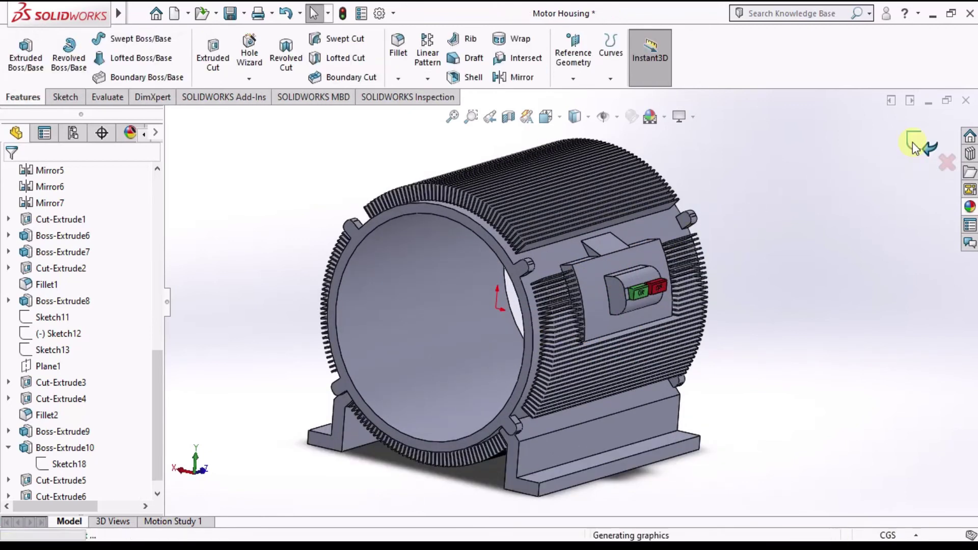
click(60, 96)
Step: Start a new sketch on the switch housing's end face
click(23, 80)
click(40, 110)
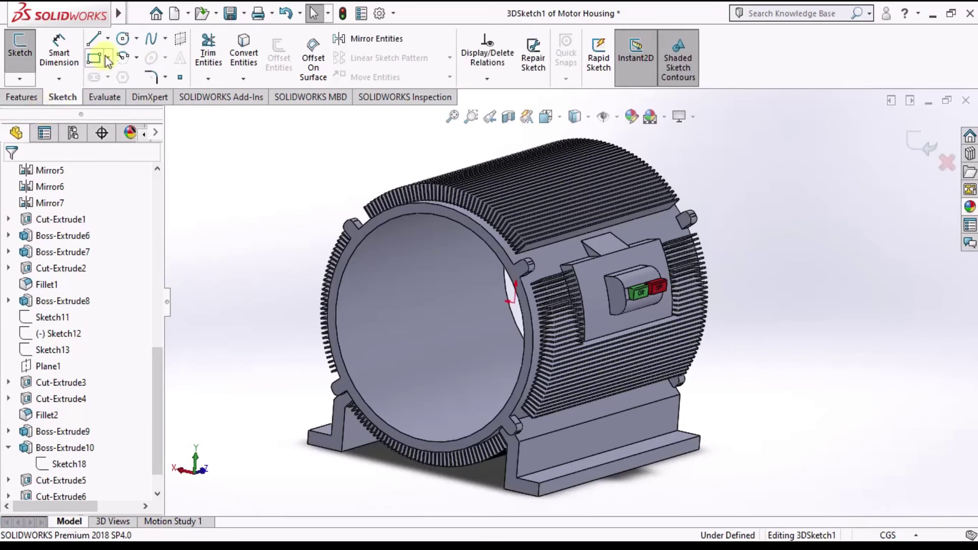
click(906, 145)
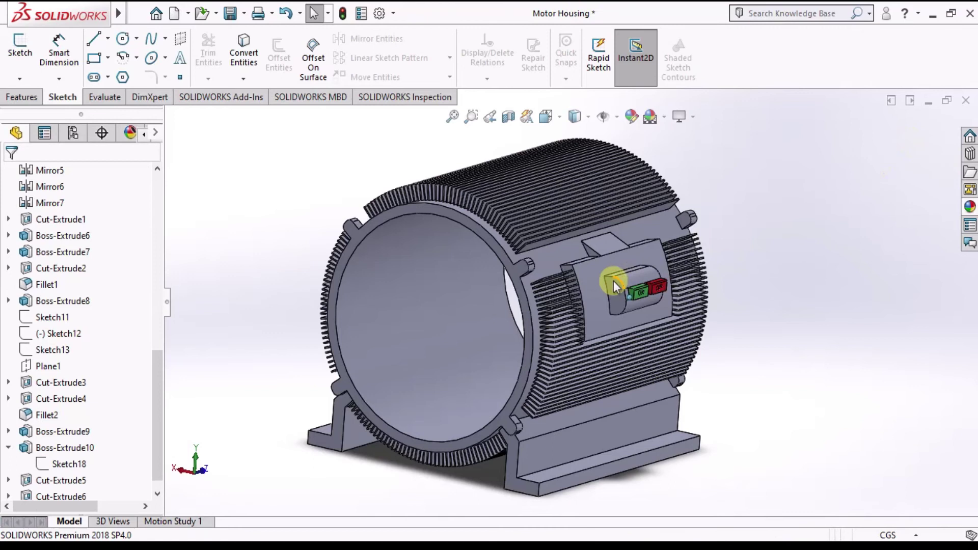
scroll(615, 286, down, 5)
click(611, 293)
click(680, 251)
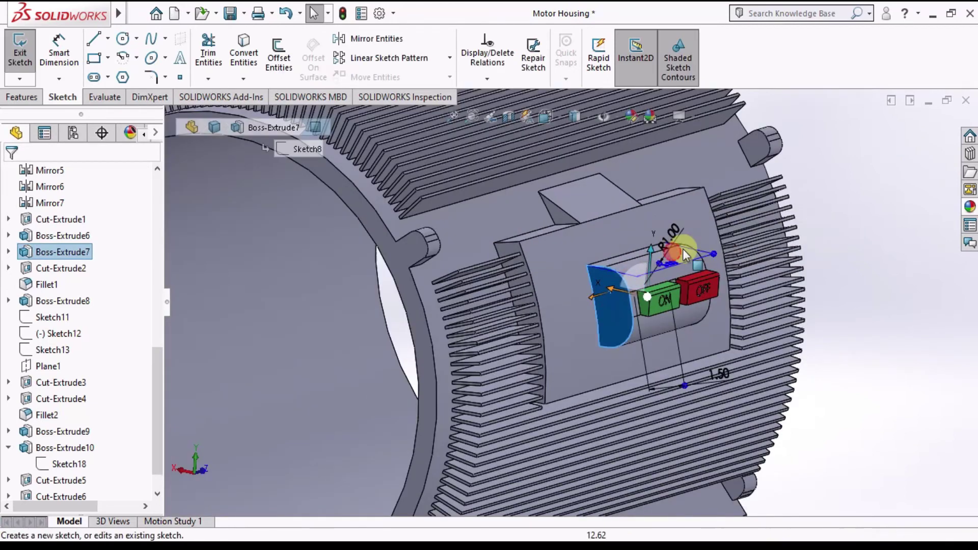
click(458, 229)
Step: Draw a circle dimensioned to 0.8 cm diameter and exit the sketch
click(123, 39)
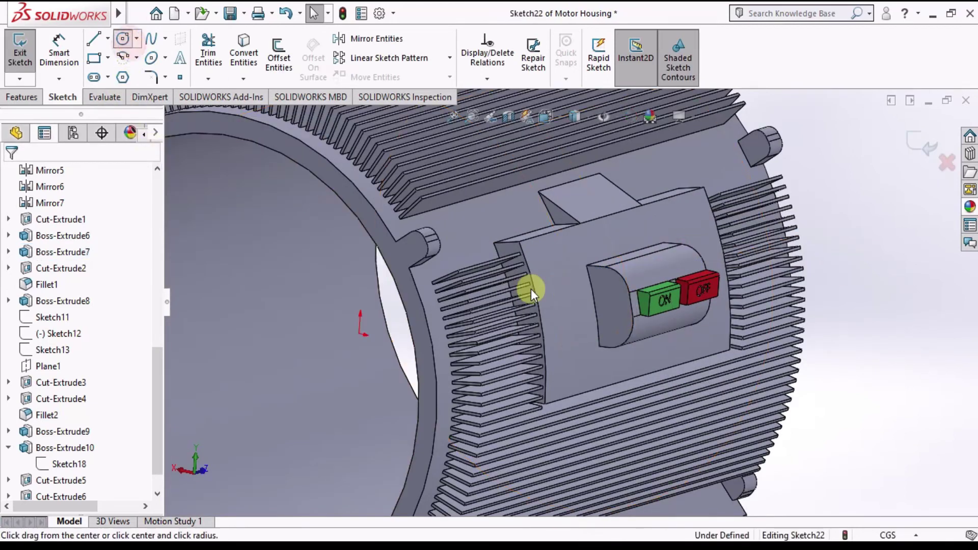
scroll(640, 311, down, 5)
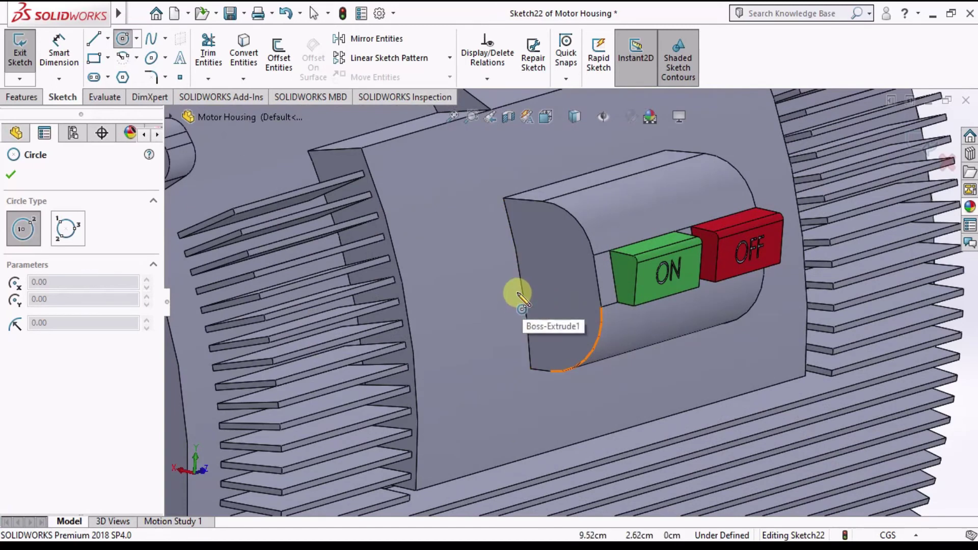
click(561, 288)
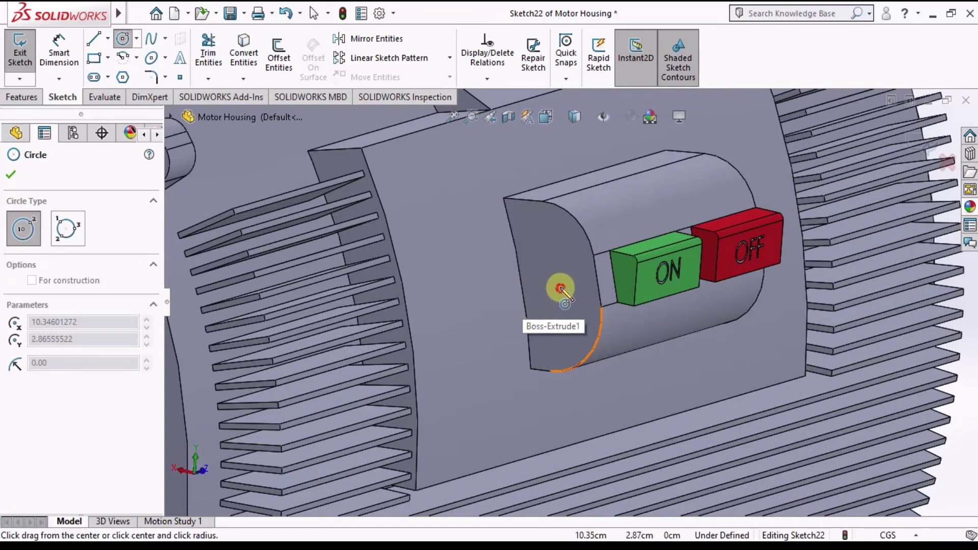
click(568, 266)
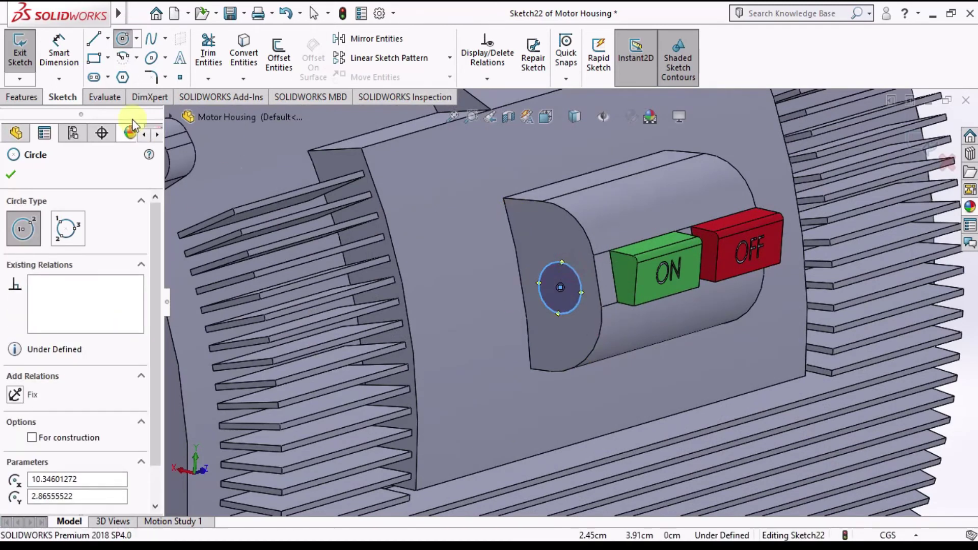
key(Escape)
click(582, 285)
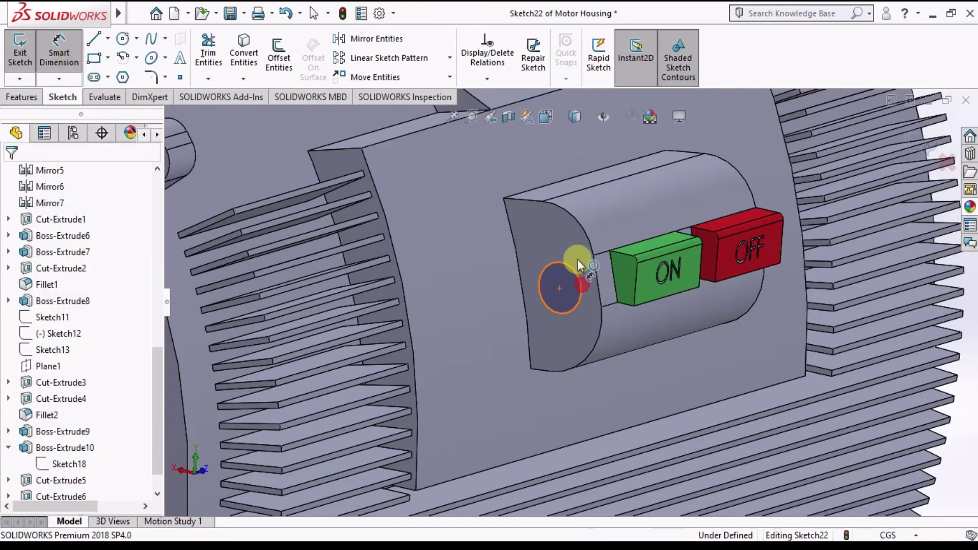
click(618, 211)
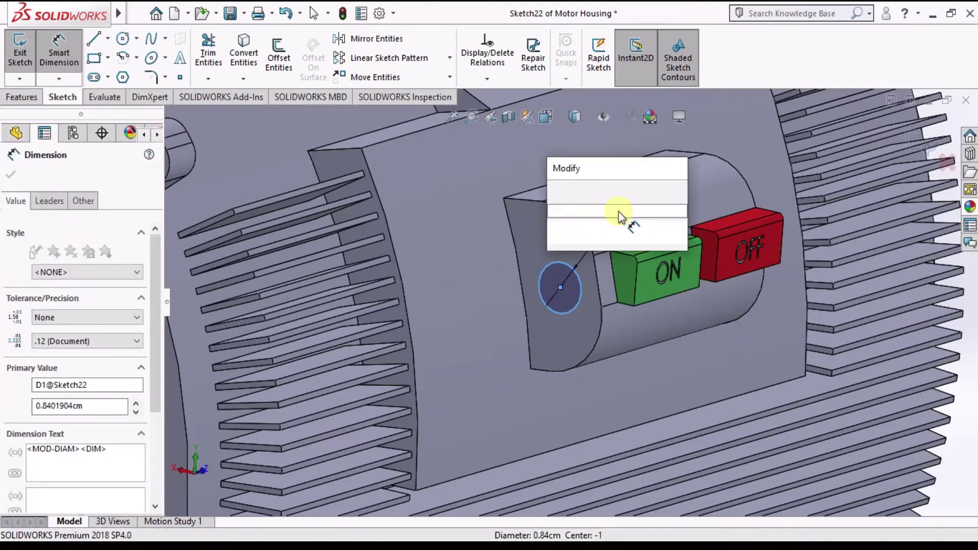
text(0.8)
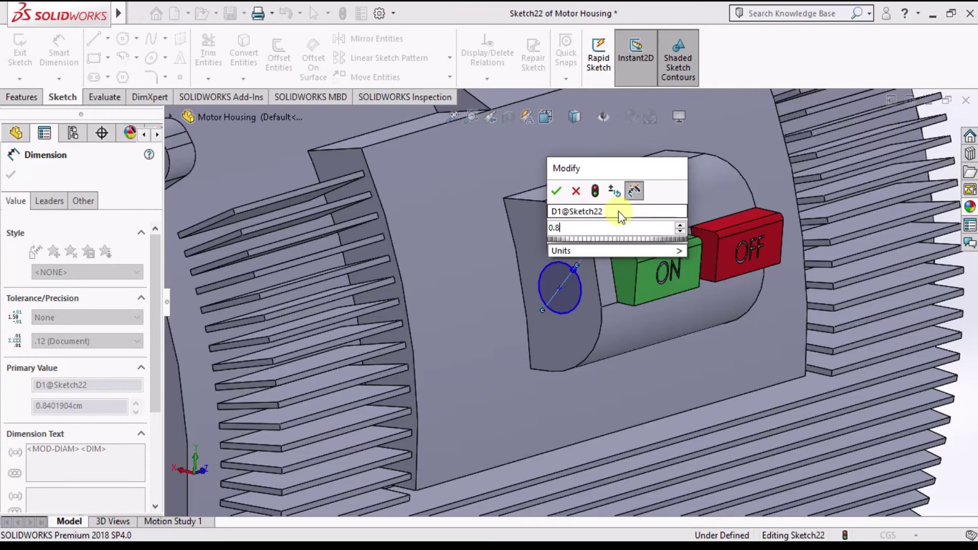
key(Return)
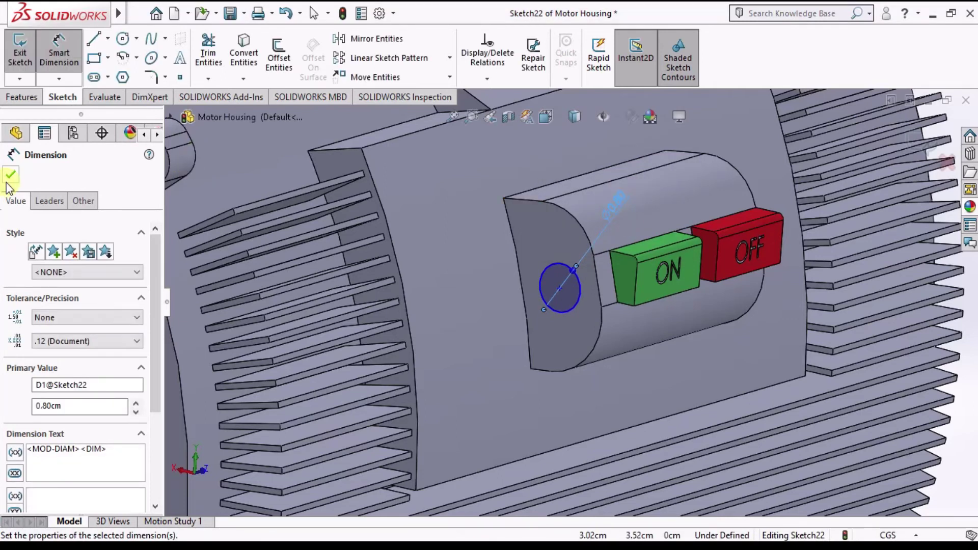
click(11, 175)
scroll(473, 164, up, 5)
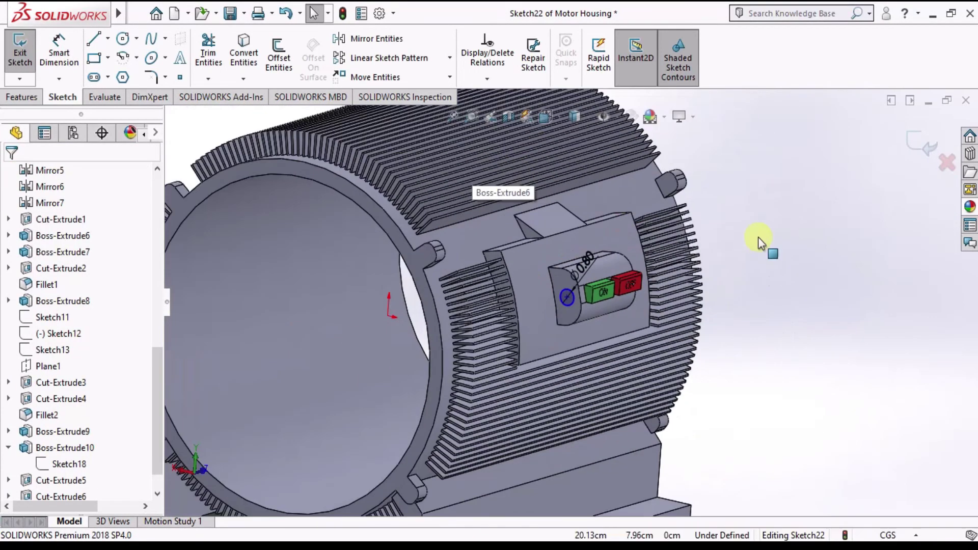
scroll(608, 293, down, 2)
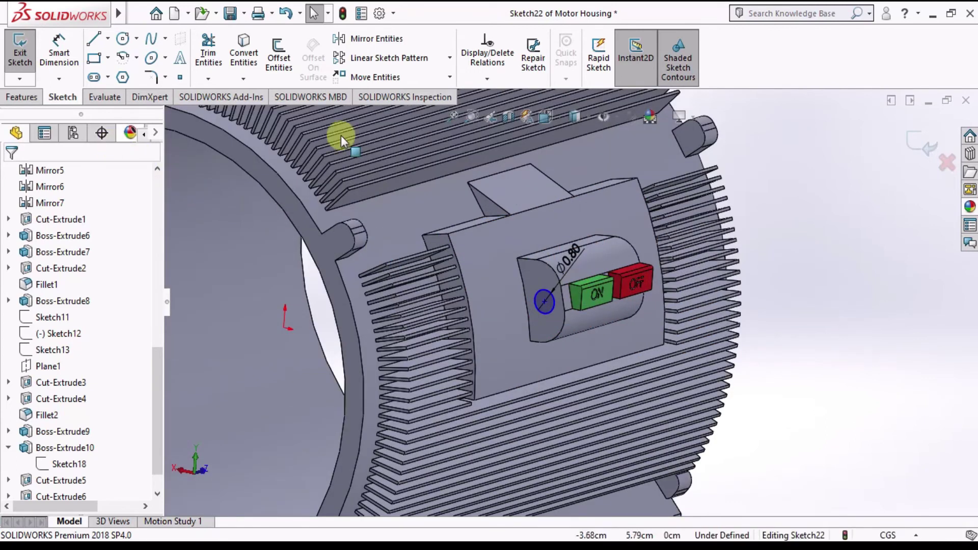
click(917, 146)
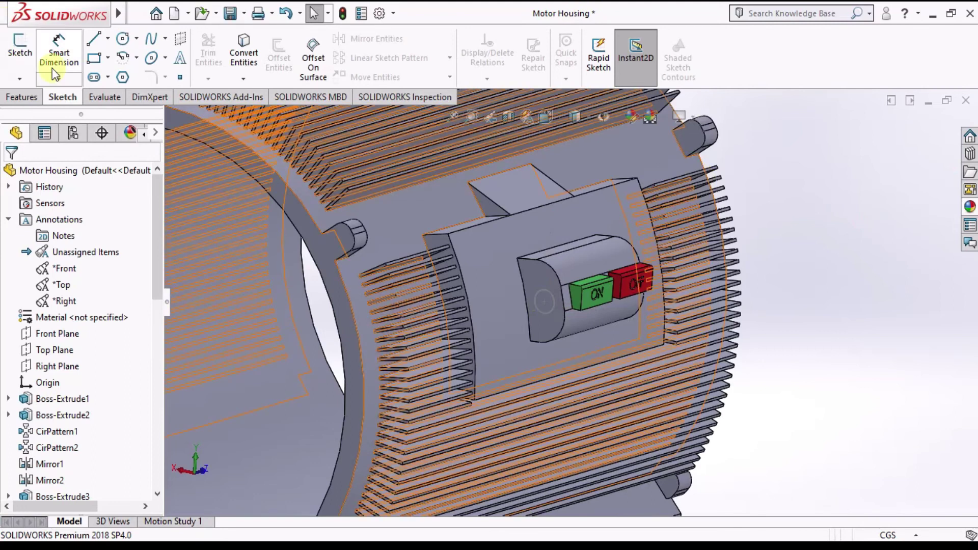
Step: Start a 3D sketch and cancel a stray circle at the switch end
click(30, 80)
click(36, 113)
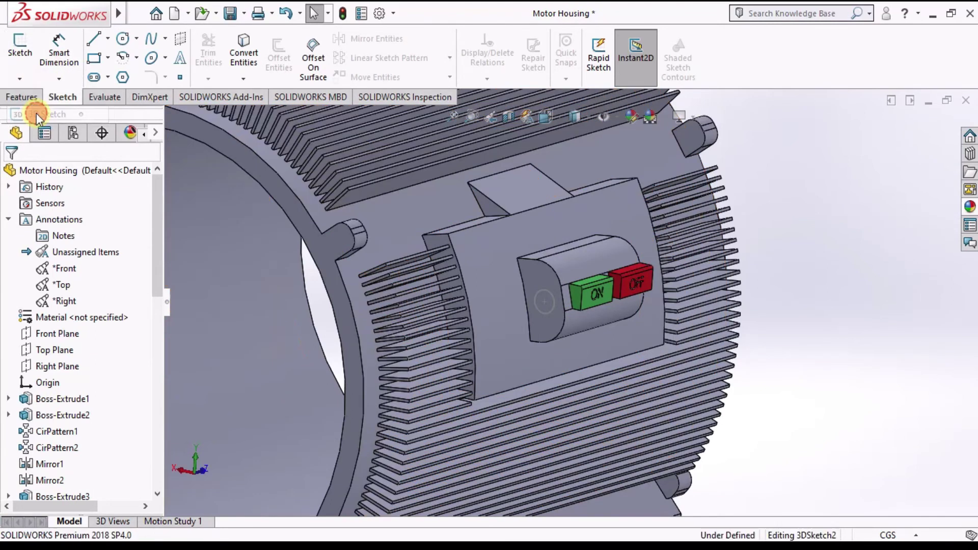
click(136, 38)
click(146, 62)
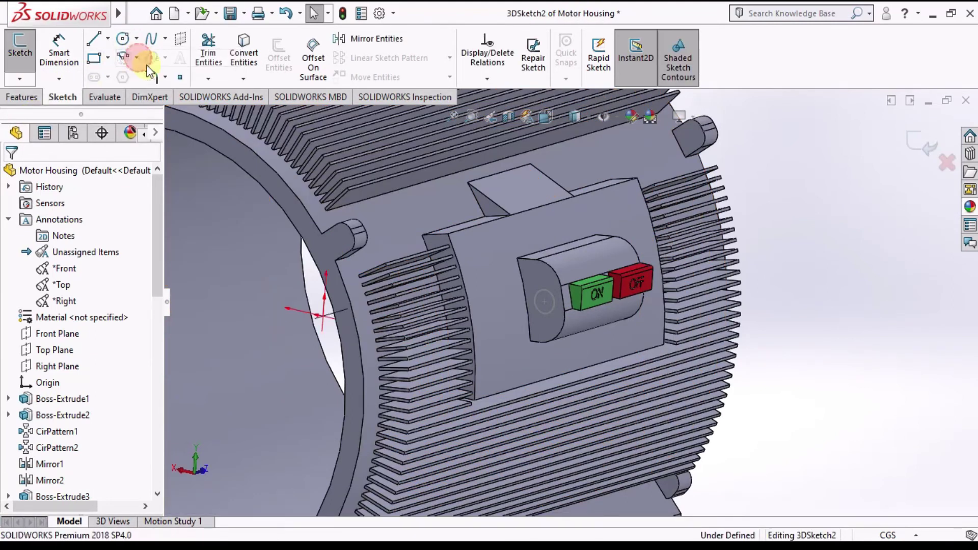
click(544, 301)
key(Escape)
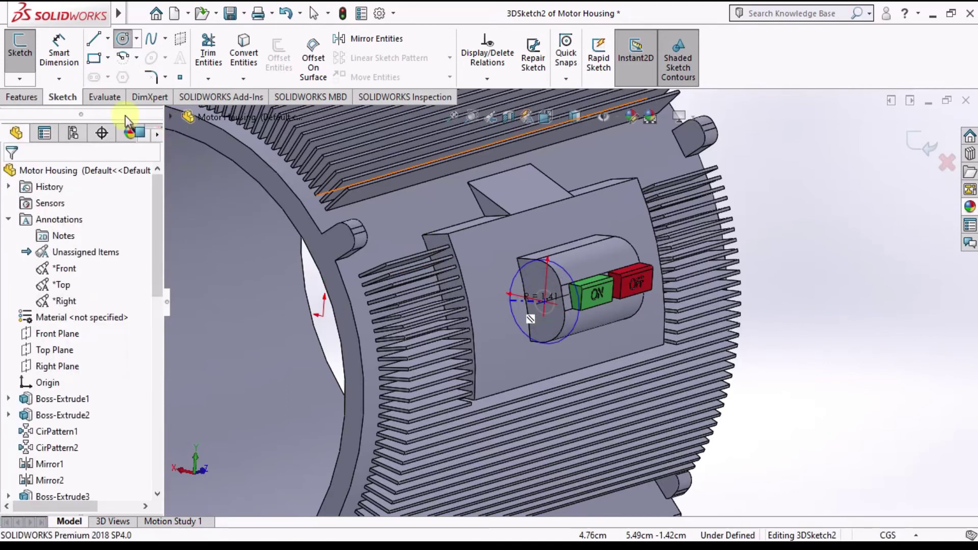
Step: Begin a straight-line cable path at the switch end of the housing
click(108, 39)
click(125, 55)
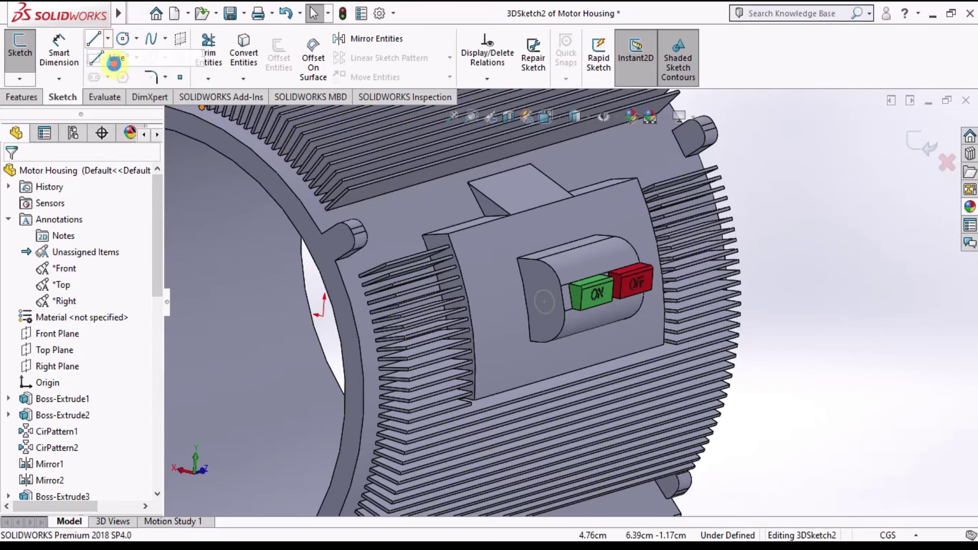
click(542, 301)
mouse_move(502, 301)
middle_down()
mouse_move(430, 343)
mouse_move(390, 445)
mouse_move(390, 515)
mouse_move(459, 449)
middle_up()
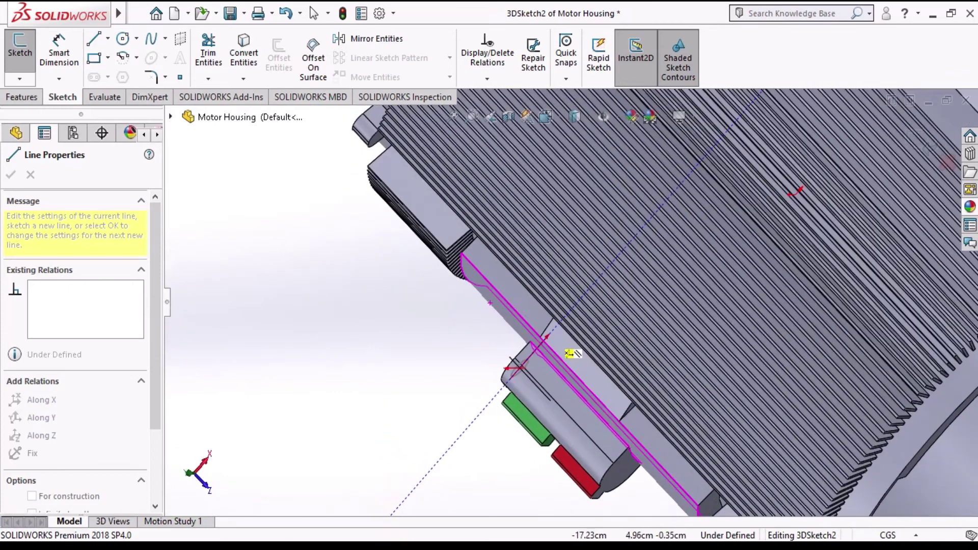
middle_drag(464, 336, 464, 273)
mouse_move(448, 328)
middle_down()
mouse_move(489, 266)
mouse_move(498, 349)
mouse_move(454, 365)
mouse_move(430, 408)
mouse_move(421, 465)
mouse_move(458, 390)
middle_up()
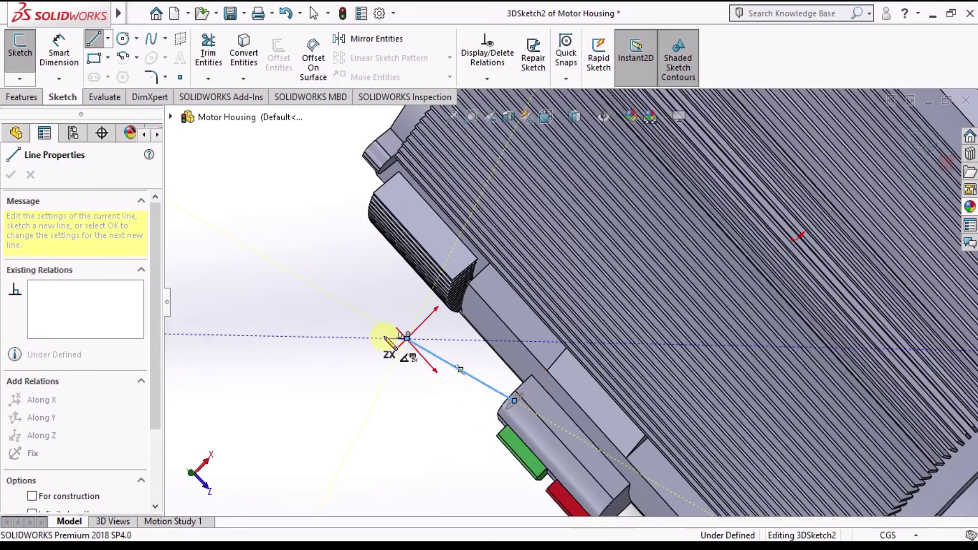
Step: Add the outward path segments, including a vertical one along Y, and finish
scroll(393, 340, up, 3)
mouse_move(464, 326)
middle_down()
mouse_move(496, 235)
mouse_move(554, 183)
mouse_move(498, 225)
mouse_move(456, 228)
mouse_move(437, 297)
middle_up()
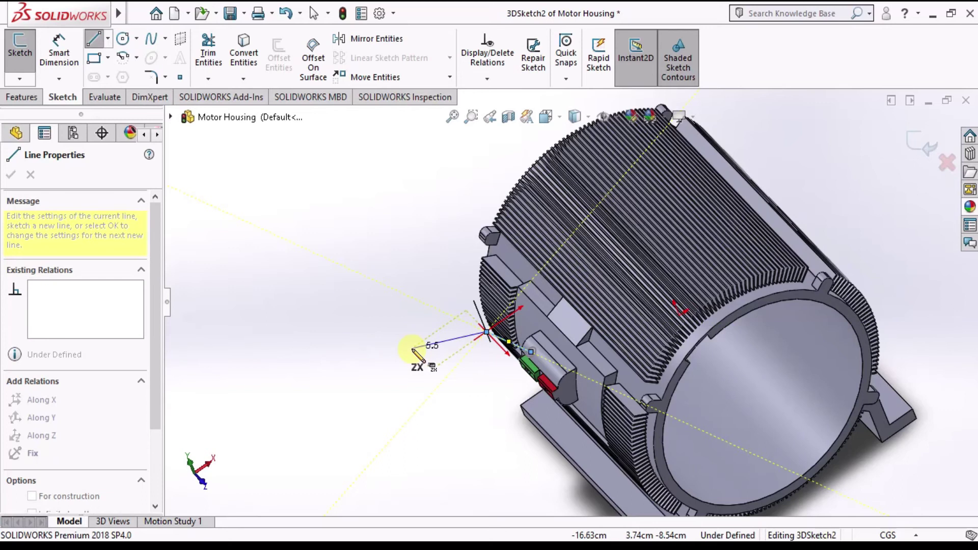
mouse_move(408, 334)
middle_down()
mouse_move(415, 284)
mouse_move(489, 229)
mouse_move(453, 221)
mouse_move(390, 239)
middle_up()
mouse_move(413, 209)
middle_down()
mouse_move(471, 175)
mouse_move(450, 192)
mouse_move(393, 174)
mouse_move(437, 214)
mouse_move(445, 192)
mouse_move(472, 186)
mouse_move(412, 178)
mouse_move(459, 193)
middle_up()
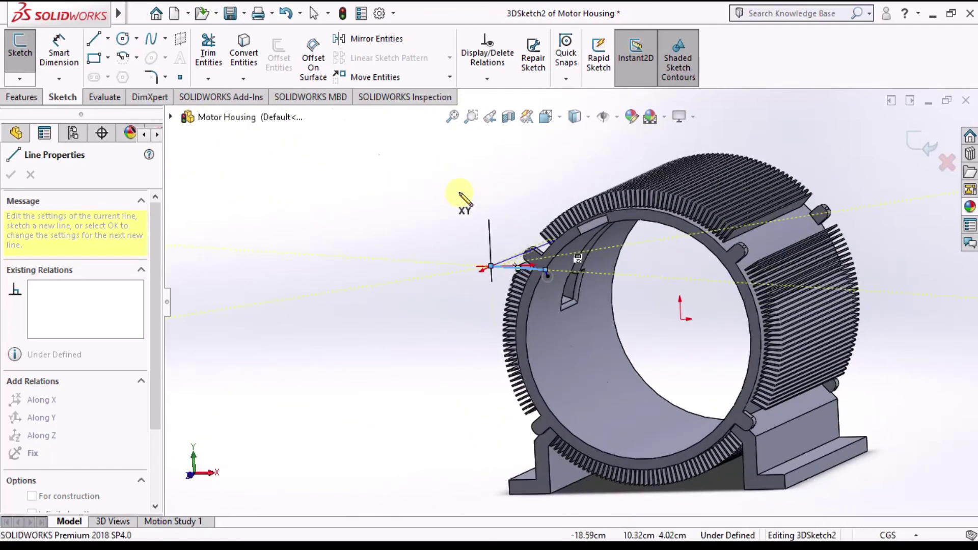
click(488, 196)
mouse_move(489, 192)
middle_down()
mouse_move(517, 183)
mouse_move(564, 214)
mouse_move(574, 249)
mouse_move(367, 277)
mouse_move(372, 268)
mouse_move(416, 290)
mouse_move(399, 304)
mouse_move(395, 367)
middle_up()
click(380, 349)
key(Escape)
key(Escape)
mouse_move(493, 362)
middle_down()
mouse_move(456, 223)
mouse_move(423, 245)
mouse_move(545, 235)
mouse_move(601, 280)
mouse_move(433, 254)
middle_up()
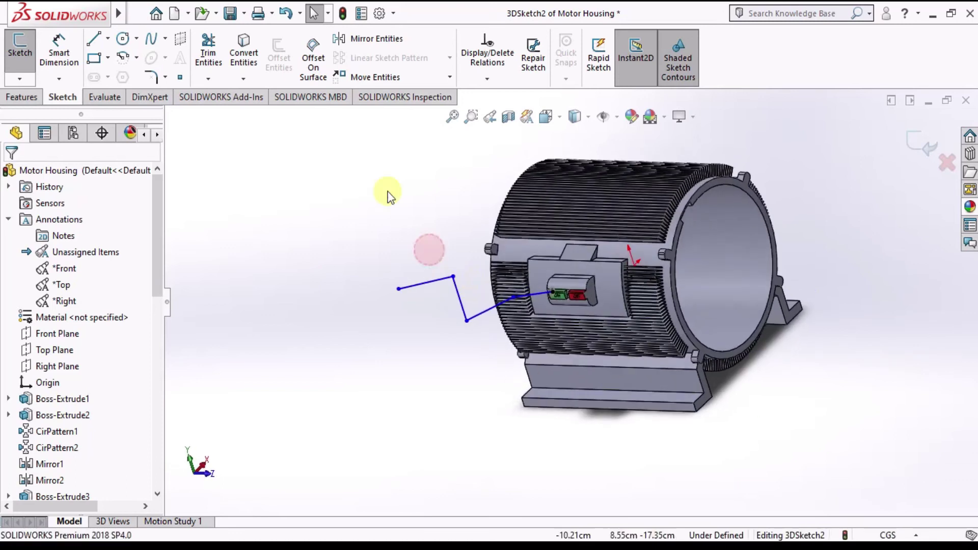
Step: Fillet the first cable path corner with a 2.10 cm radius
click(153, 78)
click(148, 96)
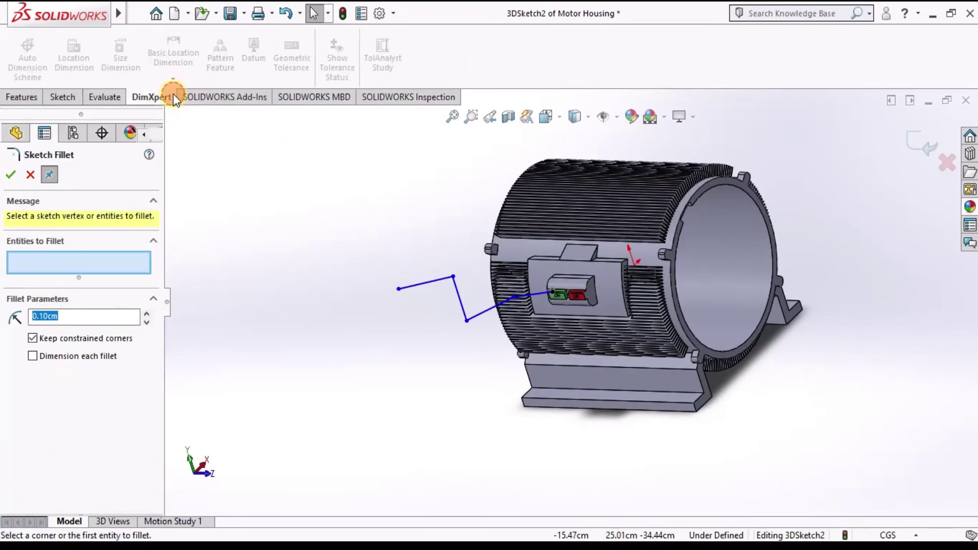
click(32, 179)
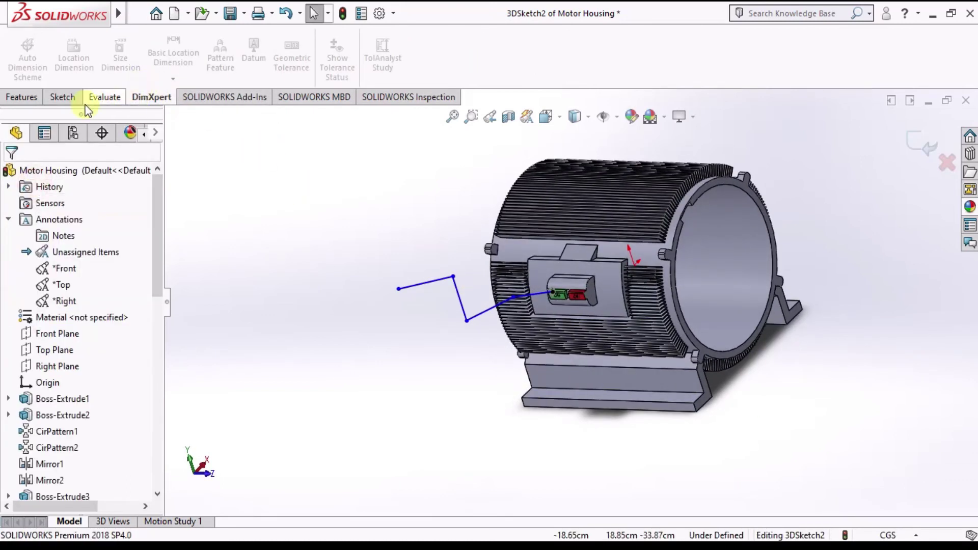
click(23, 97)
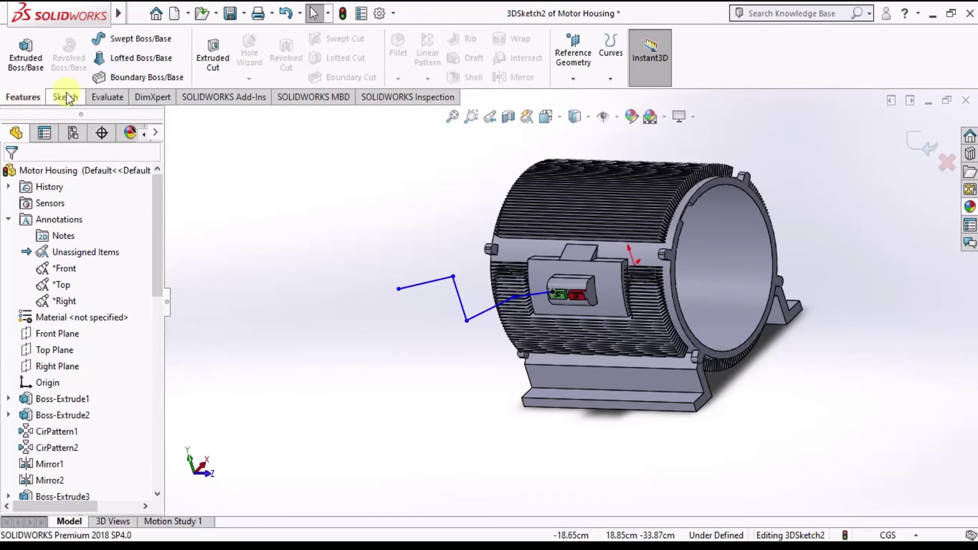
click(65, 97)
click(165, 77)
click(162, 94)
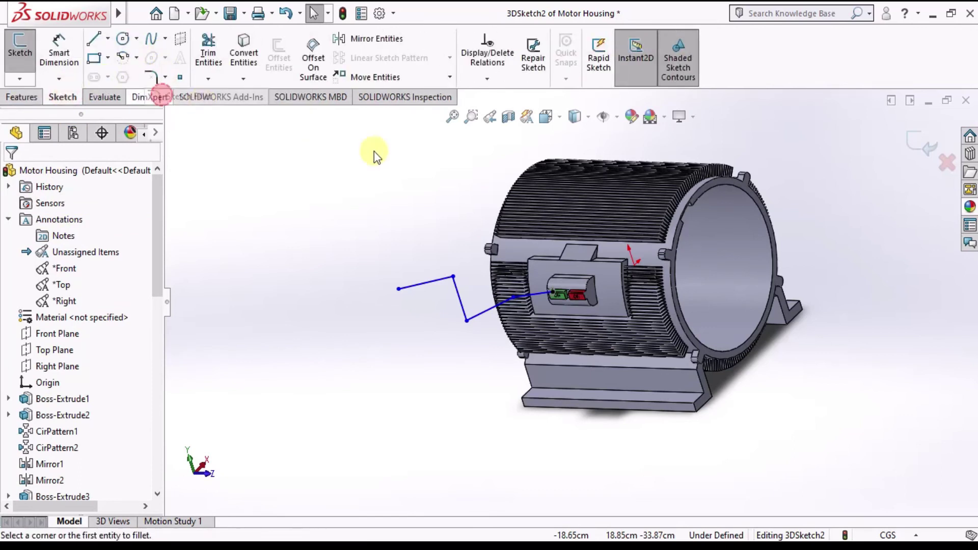
scroll(482, 304, down, 3)
click(426, 255)
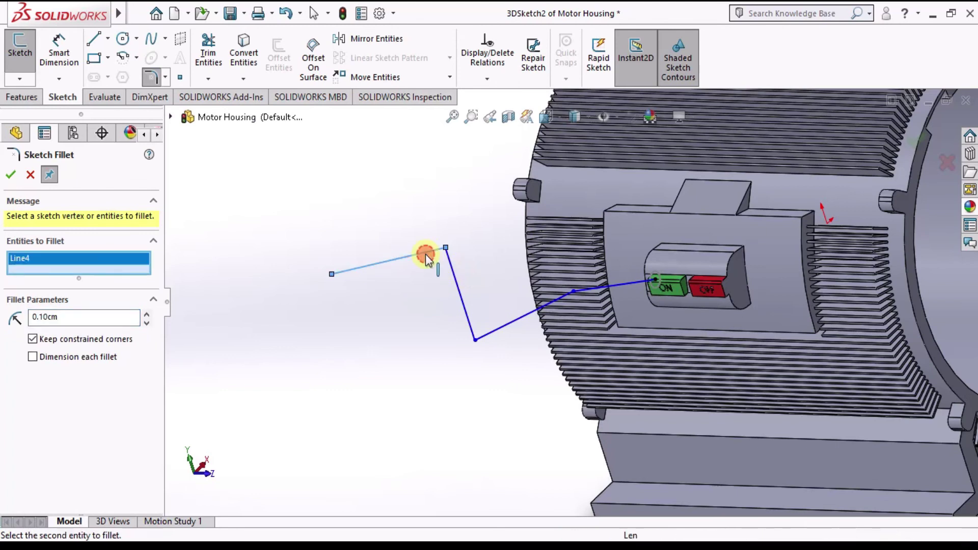
click(448, 267)
click(149, 318)
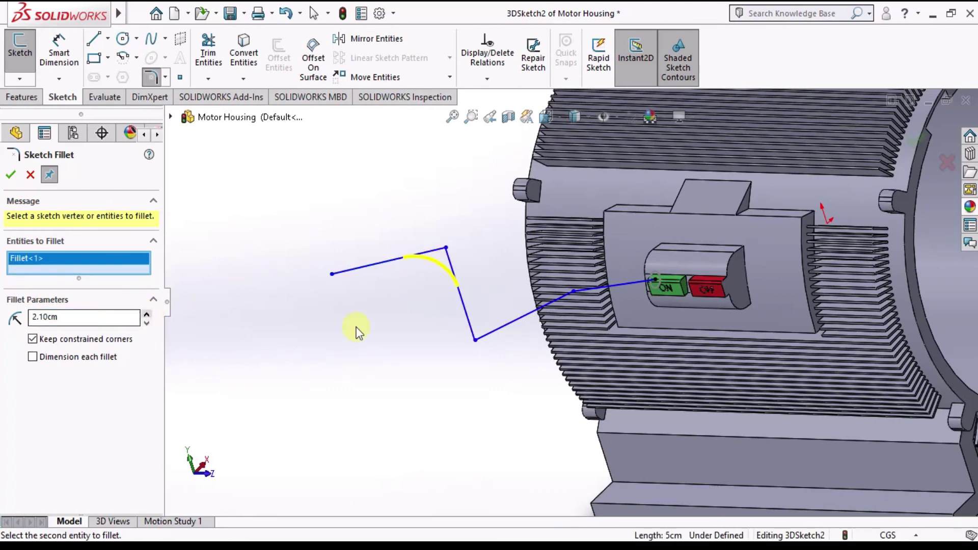
click(14, 175)
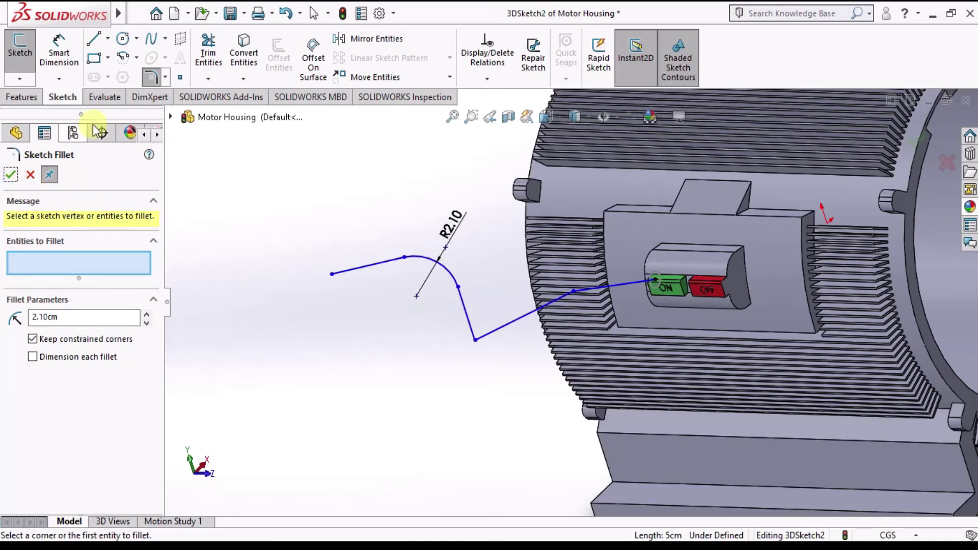
Step: Fillet the remaining two corners with 1.10 and 4.10 cm radii
click(485, 332)
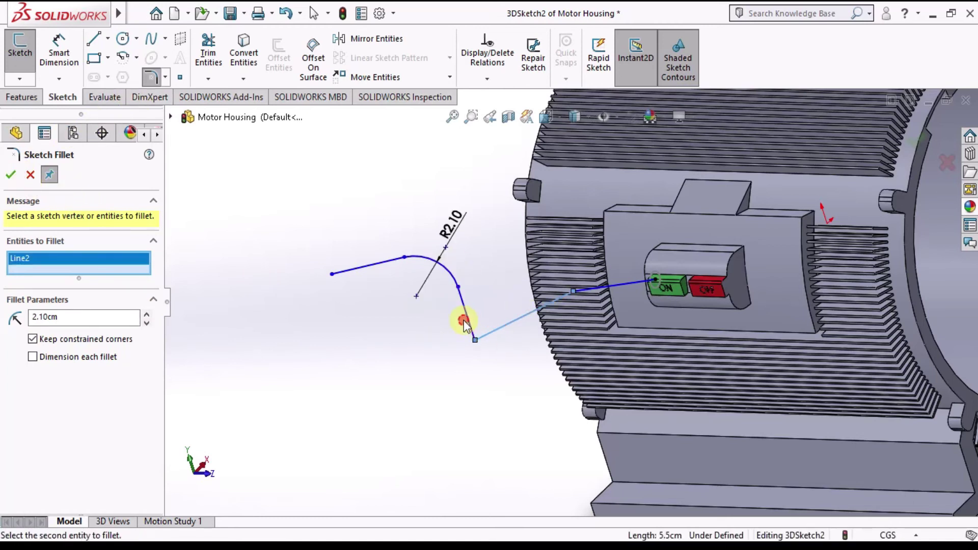
click(147, 323)
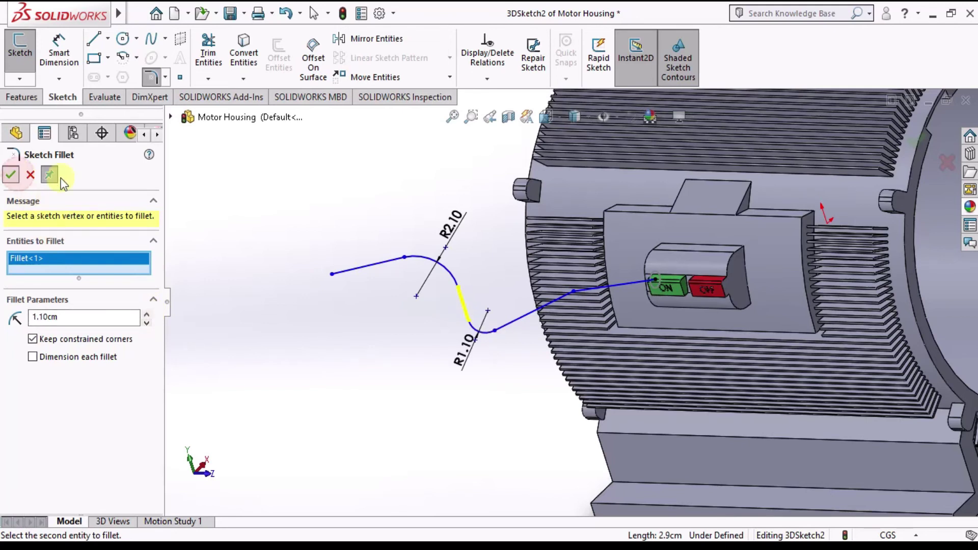
scroll(591, 307, down, 3)
click(555, 285)
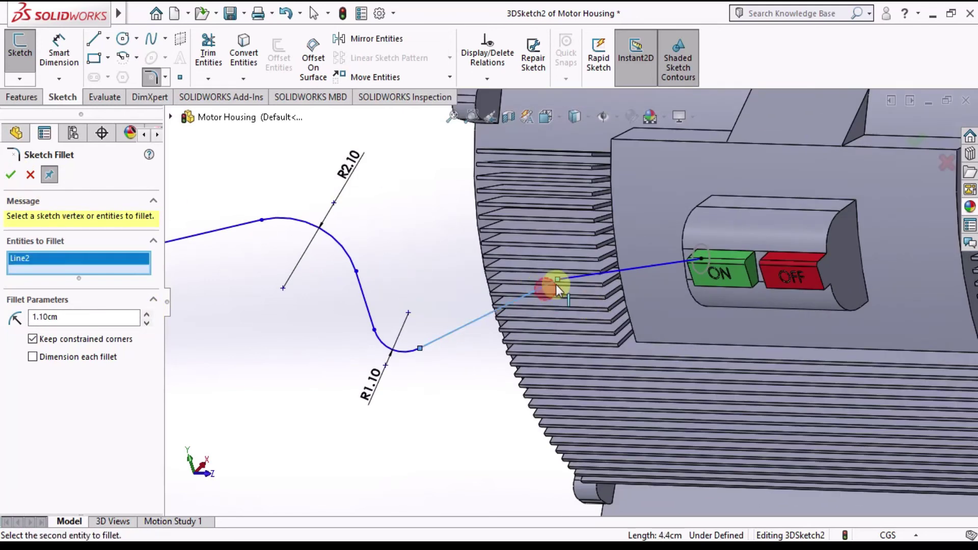
click(568, 280)
middle_drag(568, 280, 104, 339)
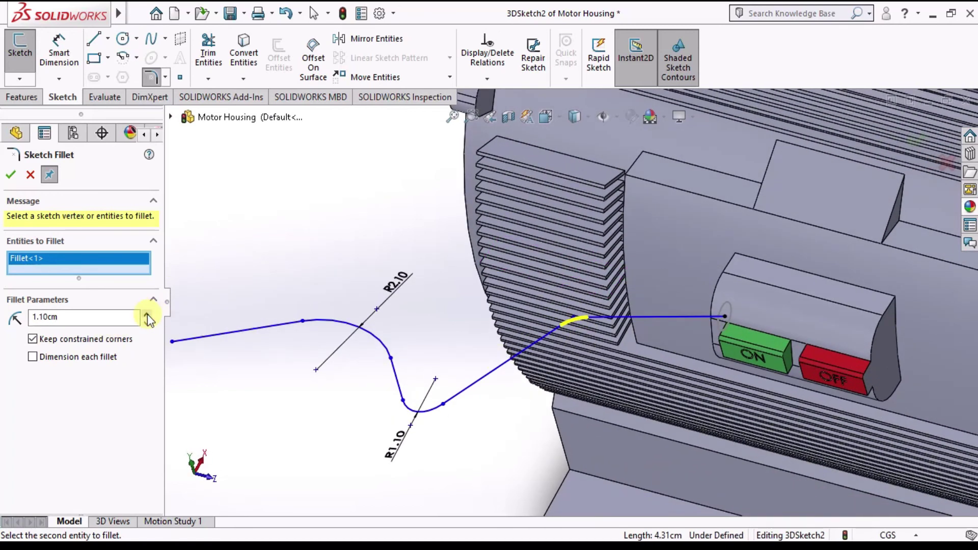
click(12, 175)
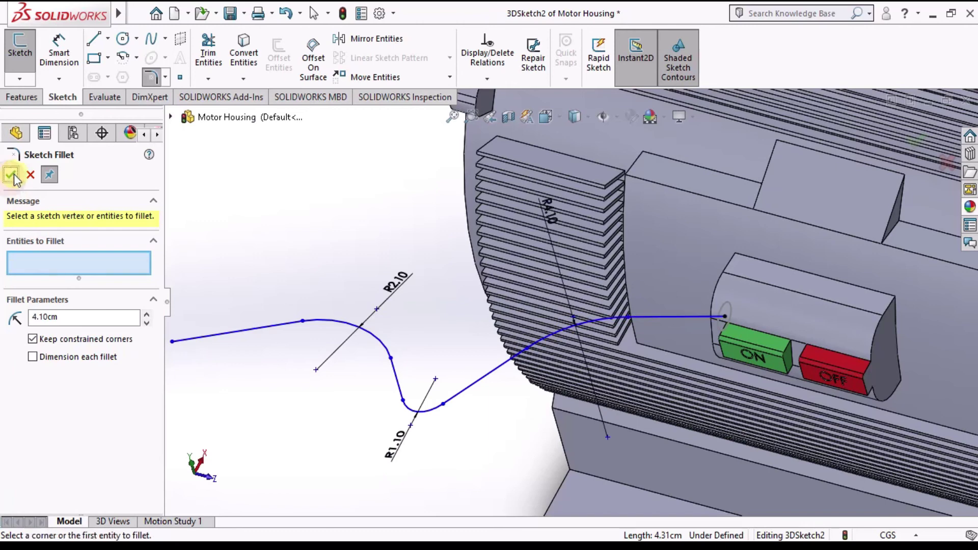
scroll(570, 303, up, 2)
key(Return)
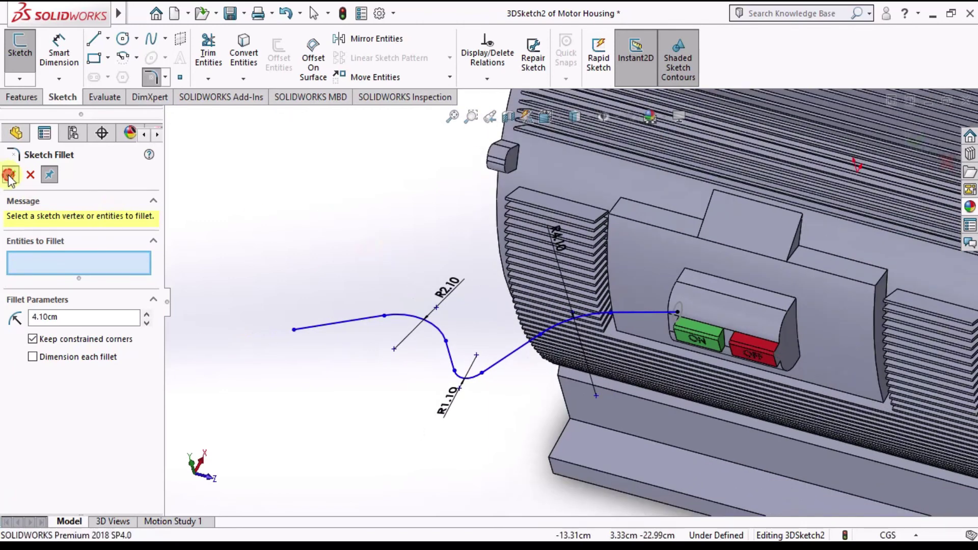
middle_drag(447, 288, 487, 219)
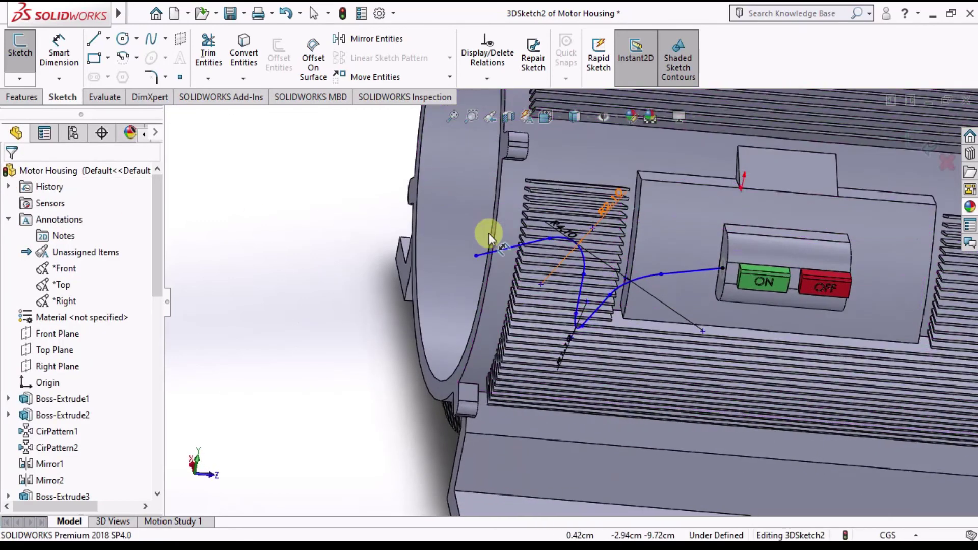
scroll(488, 234, up, 3)
Step: Sweep the Sketch22 circle along the filleted 3DSketch2 path to form the cable
click(34, 100)
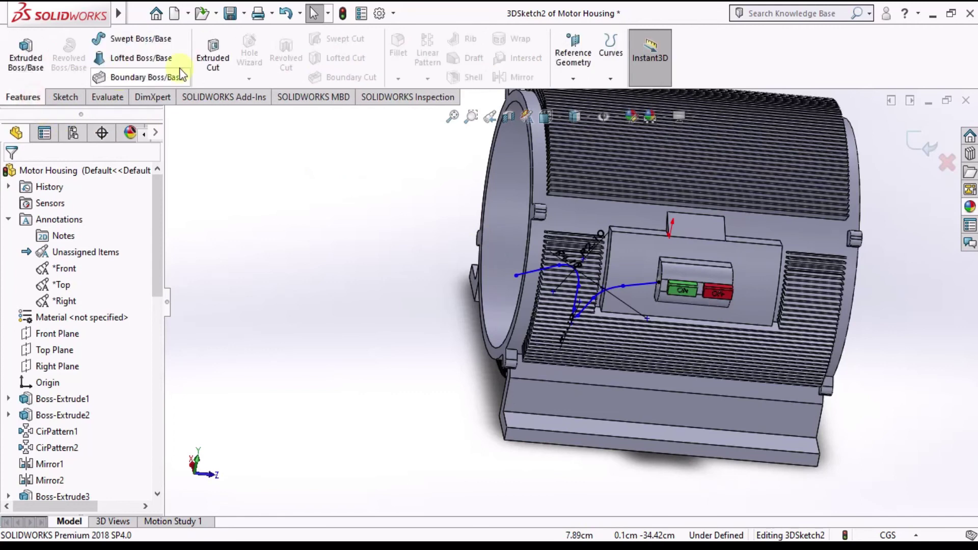
click(156, 48)
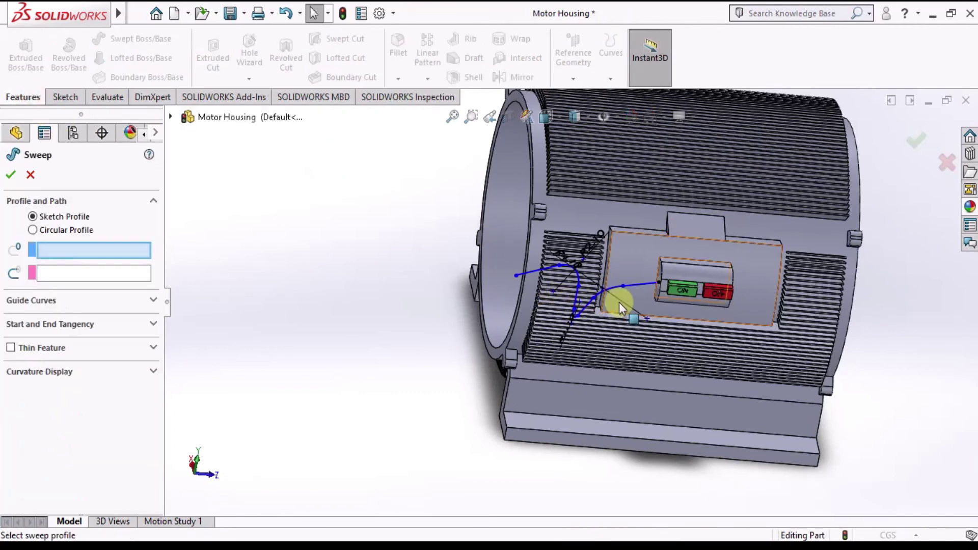
scroll(628, 296, down, 3)
middle_drag(653, 277, 668, 321)
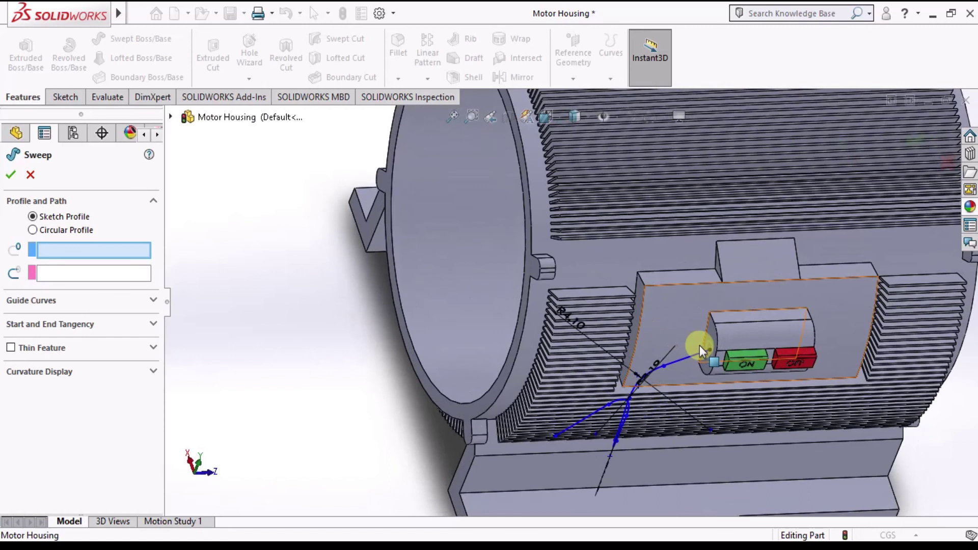
scroll(699, 346, down, 3)
scroll(695, 341, down, 3)
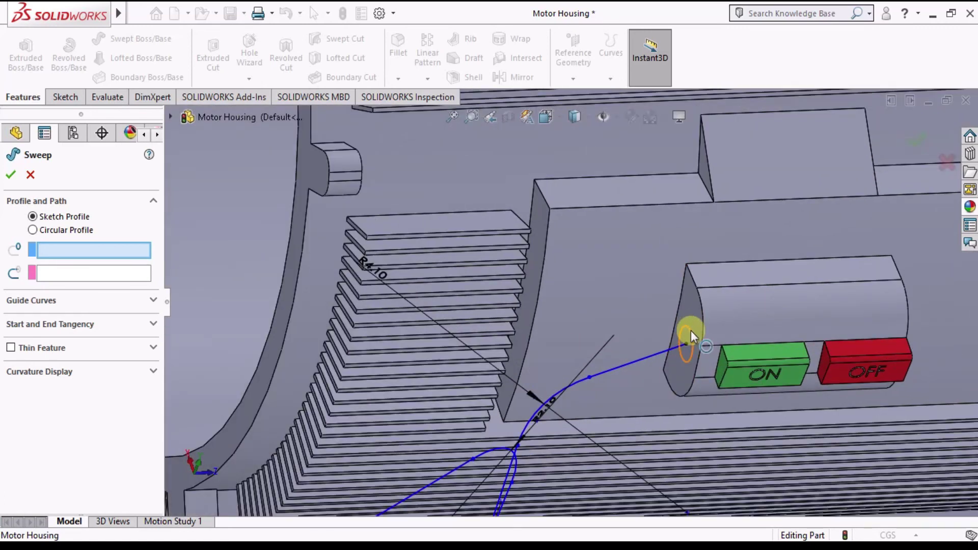
click(691, 331)
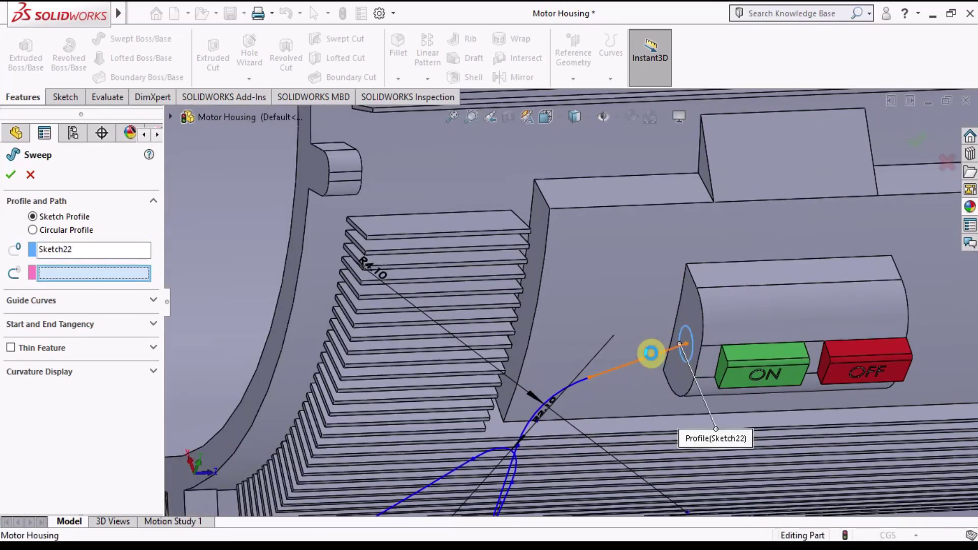
click(652, 353)
scroll(635, 353, up, 3)
mouse_move(635, 352)
middle_down()
mouse_move(569, 288)
mouse_move(412, 306)
middle_up()
scroll(569, 288, up, 3)
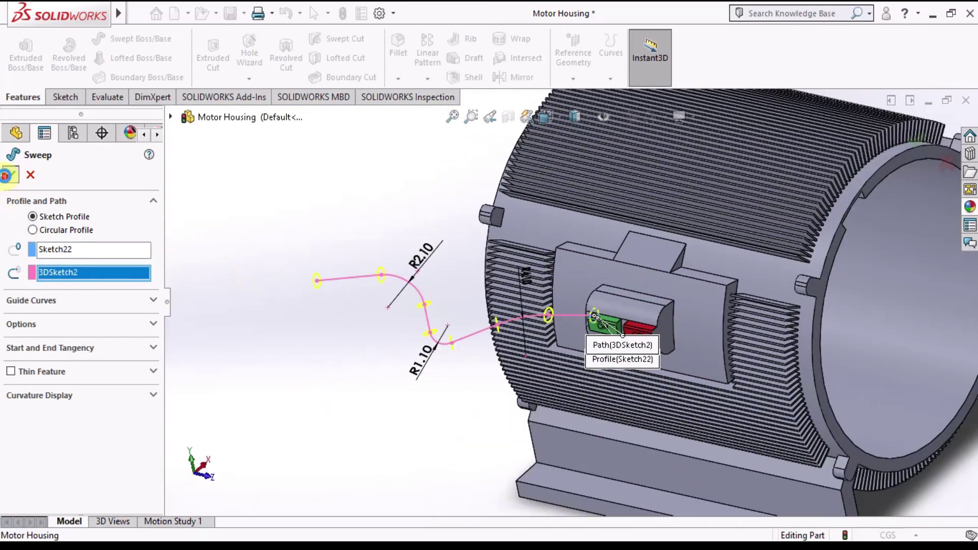
click(8, 177)
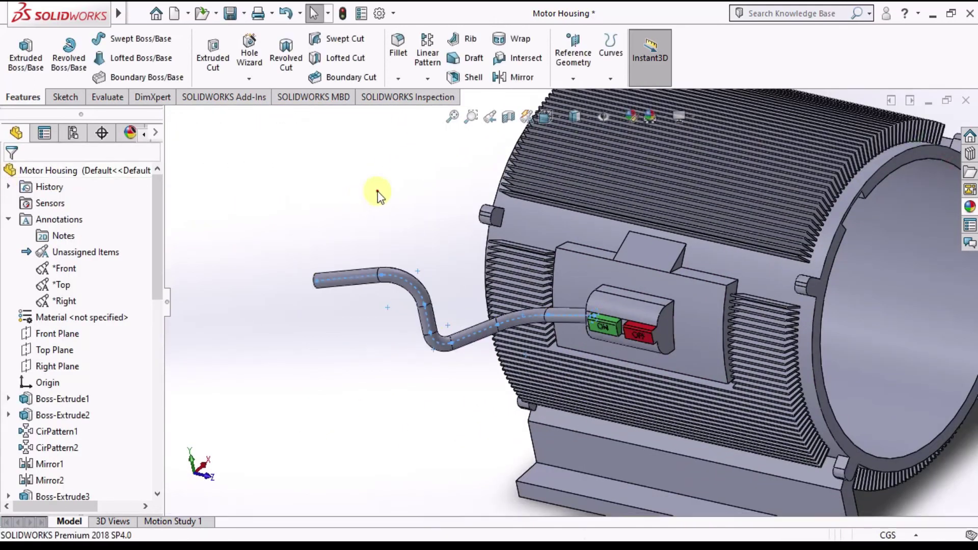
scroll(506, 245, up, 3)
mouse_move(533, 261)
middle_down()
mouse_move(572, 210)
mouse_move(647, 212)
mouse_move(536, 232)
mouse_move(500, 275)
mouse_move(613, 284)
mouse_move(562, 250)
mouse_move(561, 267)
mouse_move(611, 258)
mouse_move(572, 251)
mouse_move(553, 291)
mouse_move(567, 236)
mouse_move(567, 295)
mouse_move(614, 285)
mouse_move(572, 312)
mouse_move(584, 295)
mouse_move(542, 234)
mouse_move(672, 301)
mouse_move(561, 312)
mouse_move(585, 325)
middle_up()
scroll(584, 295, down, 3)
scroll(584, 295, down, 2)
scroll(585, 290, down, 2)
scroll(585, 326, up, 2)
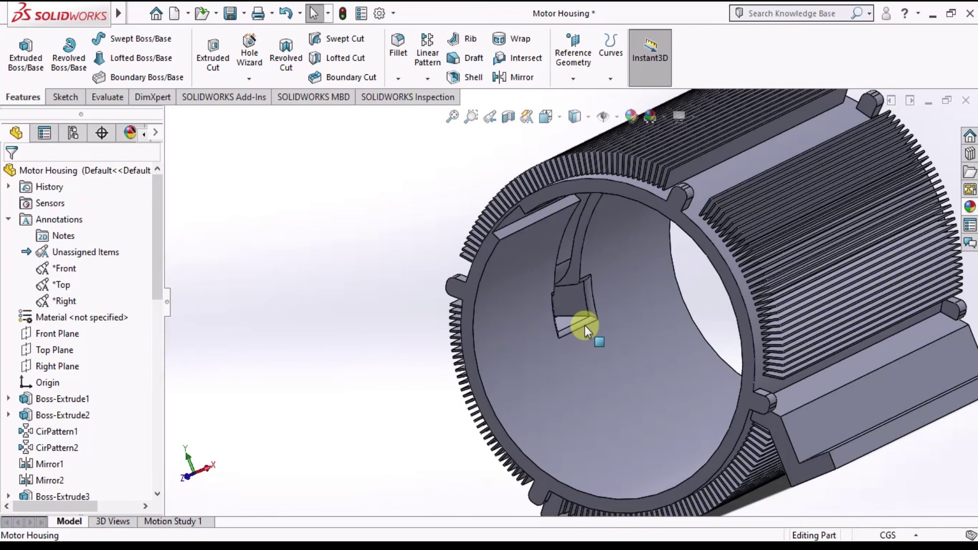